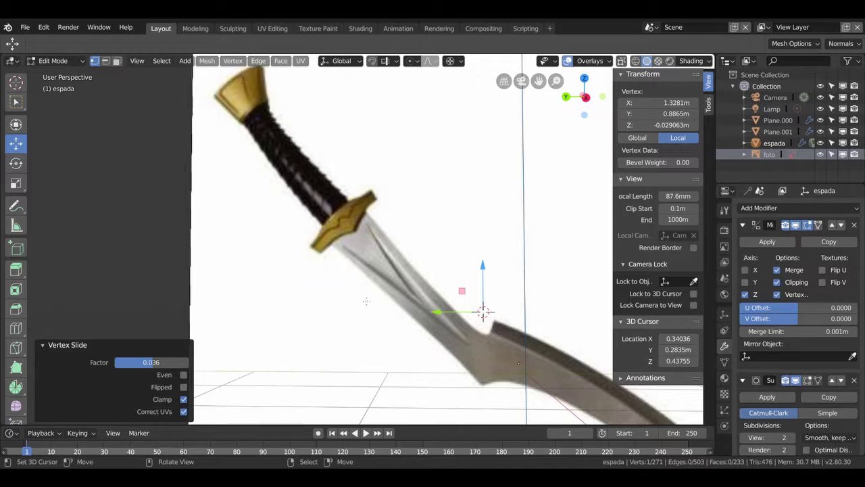
Step: Hide the 'foto' reference image in the Outliner so only the espada sword mesh shows
{"action": "scroll", "coordinate": [444, 327], "scroll_direction": "down", "scroll_amount": 2}
{"action": "middle_click_drag", "start_coordinate": [444, 327], "coordinate": [466, 311]}
{"action": "scroll", "coordinate": [471, 305], "scroll_direction": "down", "scroll_amount": 5}
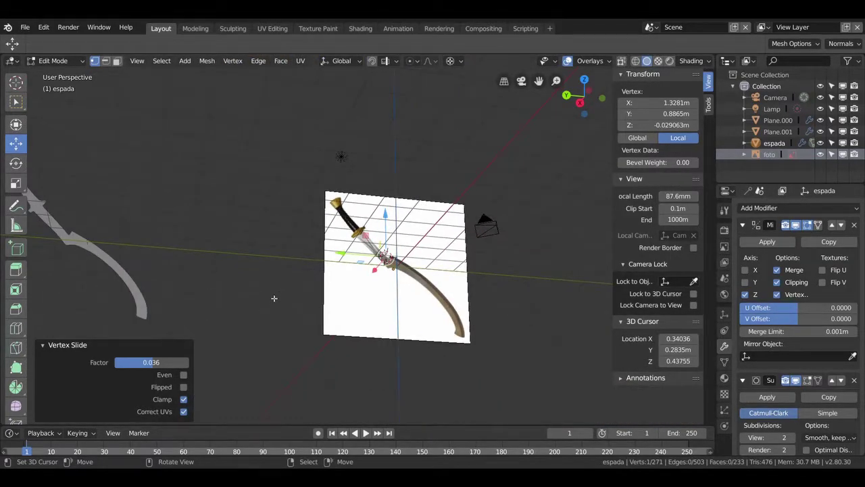
{"action": "middle_click_drag", "start_coordinate": [284, 293], "coordinate": [288, 339]}
{"action": "mouse_move", "coordinate": [313, 303]}
{"action": "middle_mouse_down"}
{"action": "mouse_move", "coordinate": [529, 288]}
{"action": "mouse_move", "coordinate": [388, 287]}
{"action": "middle_mouse_up"}
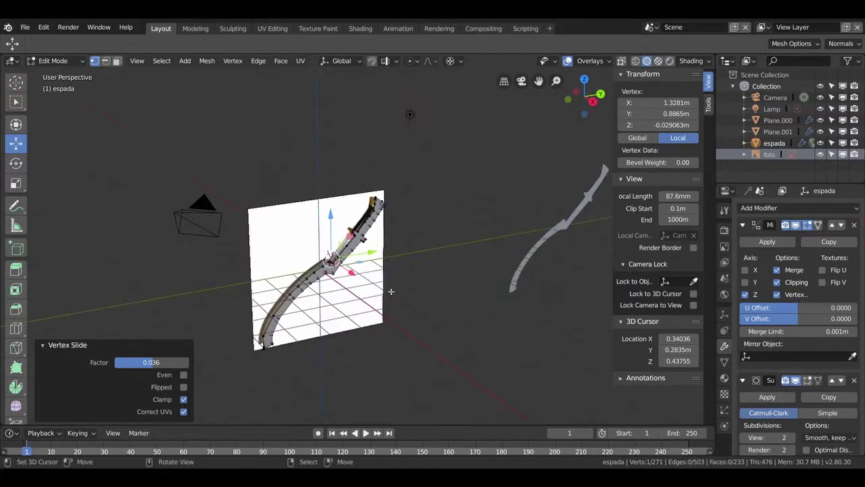
{"action": "left_click", "coordinate": [821, 154]}
{"action": "middle_click_drag", "start_coordinate": [305, 298], "coordinate": [530, 286]}
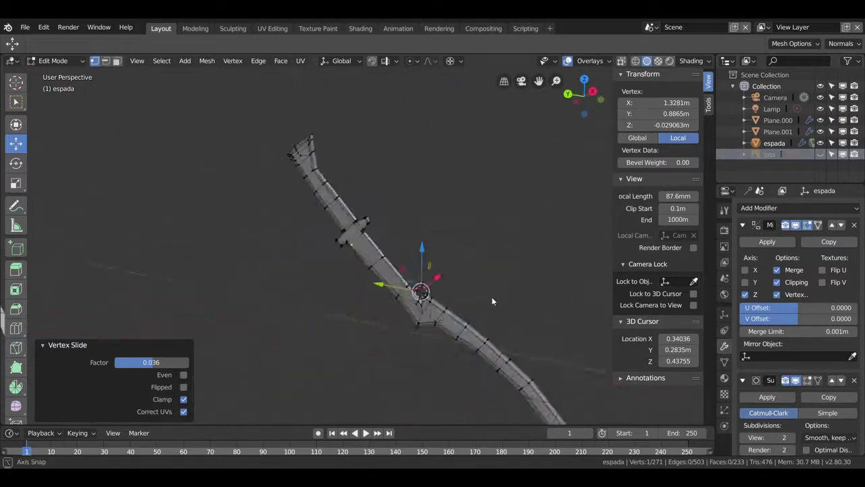
Step: Zoom into the crossguard and vertex-slide the first inner corner vertex along its edge
{"action": "scroll", "coordinate": [529, 286], "scroll_direction": "up", "scroll_amount": 3}
{"action": "scroll", "coordinate": [415, 285], "scroll_direction": "up", "scroll_amount": 3}
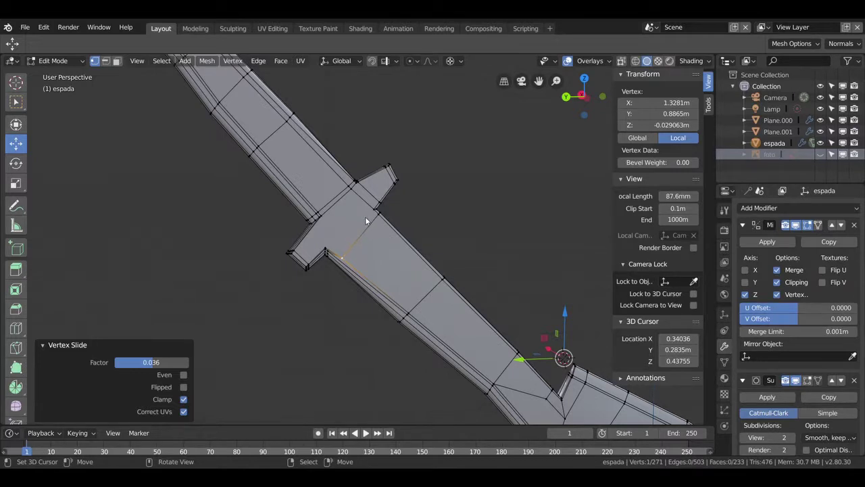
{"action": "scroll", "coordinate": [365, 221], "scroll_direction": "up", "scroll_amount": 2}
{"action": "scroll", "coordinate": [365, 221], "scroll_direction": "up", "scroll_amount": 1}
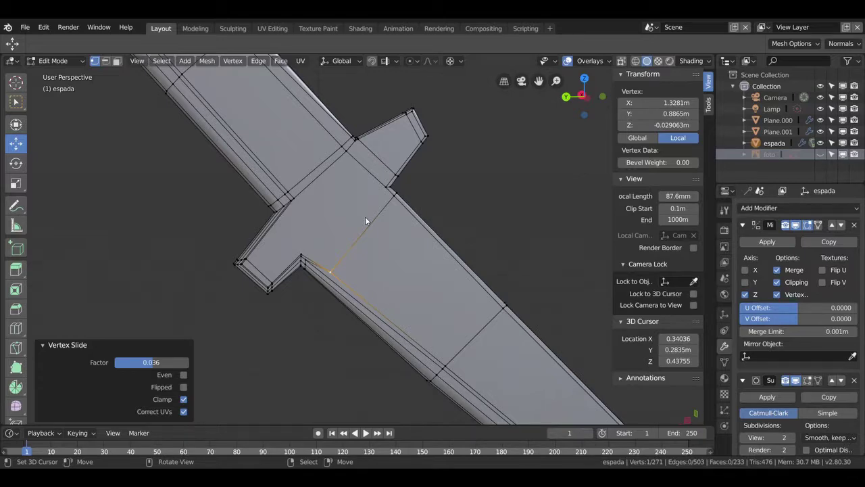
{"action": "middle_click_drag", "start_coordinate": [364, 221], "coordinate": [363, 231]}
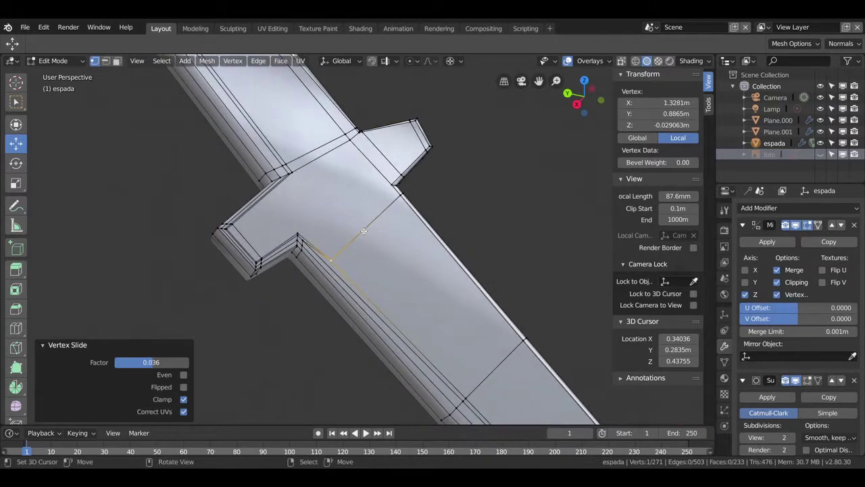
{"action": "scroll", "coordinate": [363, 232], "scroll_direction": "up", "scroll_amount": 2}
{"action": "key", "text": "g"}
{"action": "key", "text": "g"}
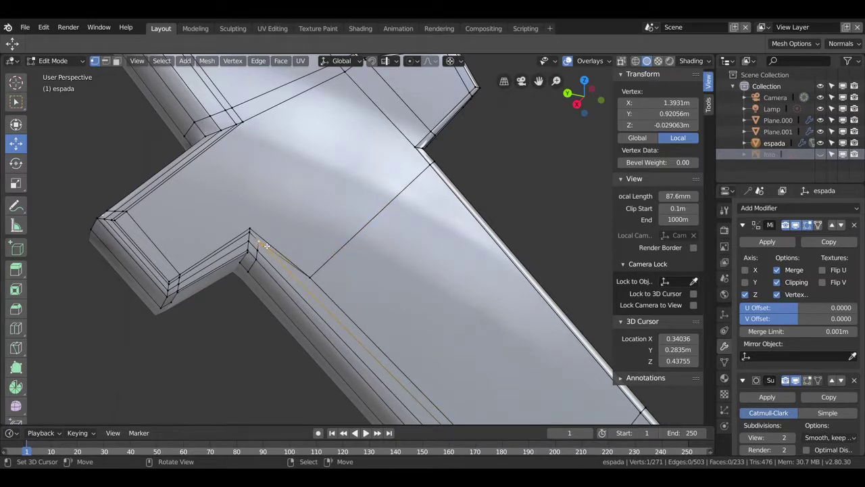
{"action": "key", "text": "g"}
{"action": "key", "text": "g"}
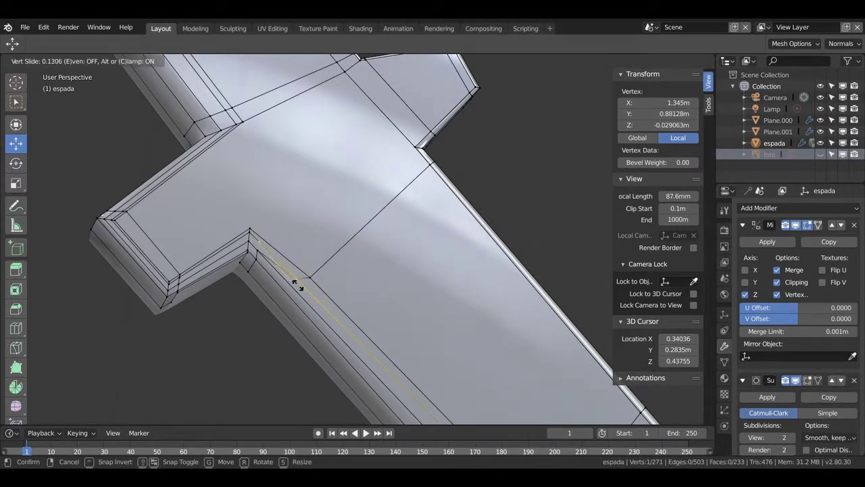
{"action": "left_click", "coordinate": [298, 285]}
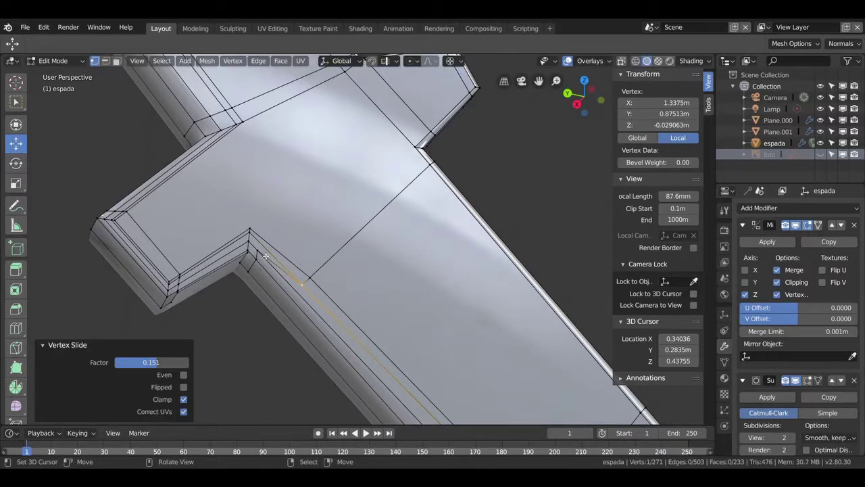
Step: Vertex-slide the remaining guard corner vertices, the last with a 0.116 factor
{"action": "left_click", "coordinate": [265, 256]}
{"action": "key", "text": "g"}
{"action": "key", "text": "g"}
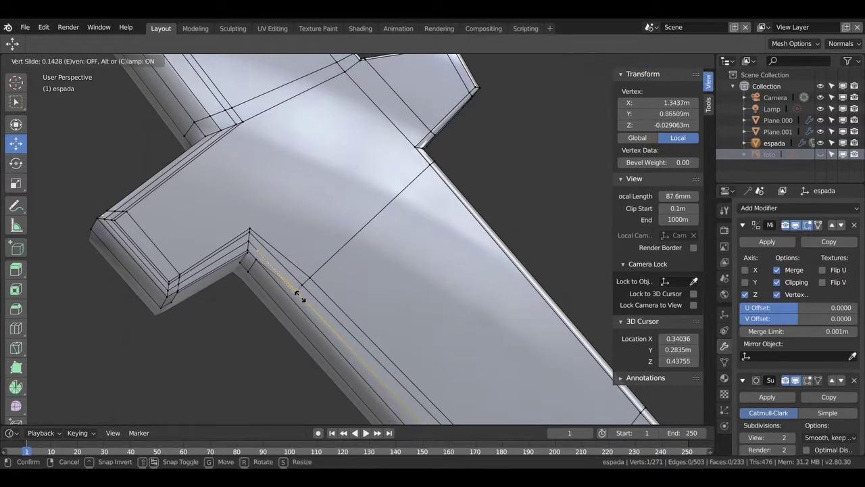
{"action": "left_click", "coordinate": [296, 292]}
{"action": "left_click", "coordinate": [265, 265]}
{"action": "key", "text": "g"}
{"action": "key", "text": "g"}
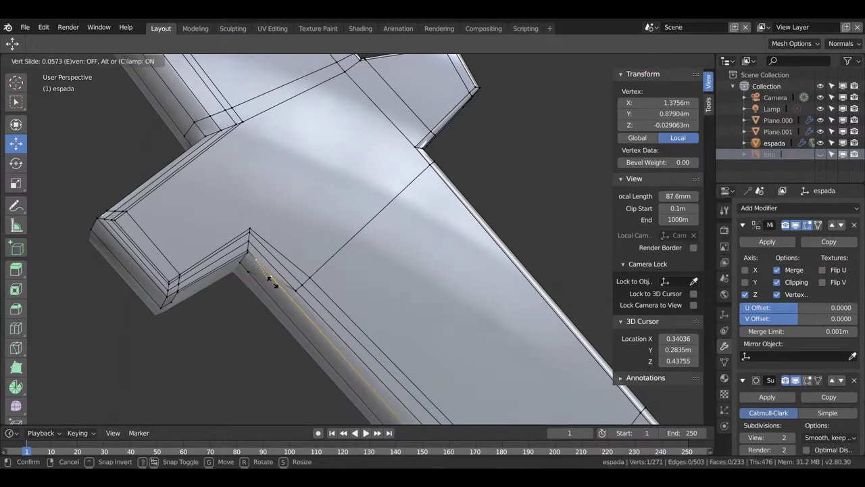
{"action": "left_click", "coordinate": [283, 294]}
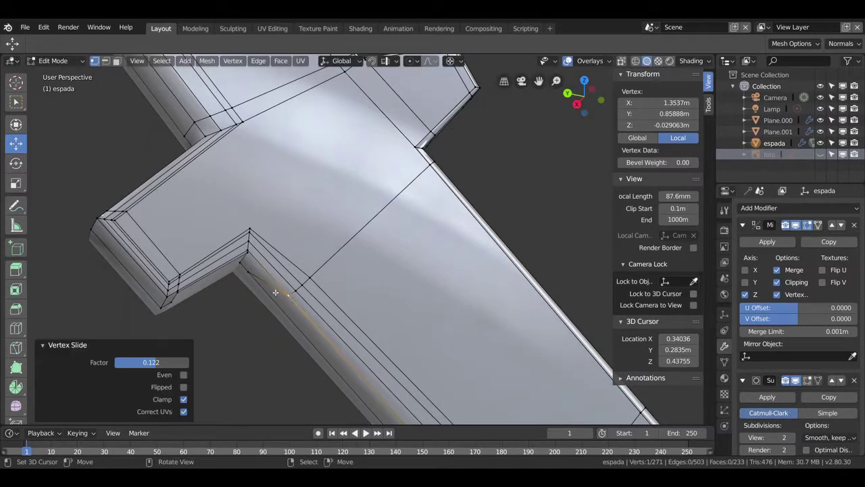
{"action": "key", "text": "g"}
{"action": "key", "text": "g"}
{"action": "left_click", "coordinate": [260, 289]}
Step: Switch to Left Orthographic view and zoom out
{"action": "key", "text": "ctrl+KP_3"}
{"action": "scroll", "coordinate": [399, 194], "scroll_direction": "down", "scroll_amount": 2}
{"action": "scroll", "coordinate": [399, 193], "scroll_direction": "down", "scroll_amount": 2}
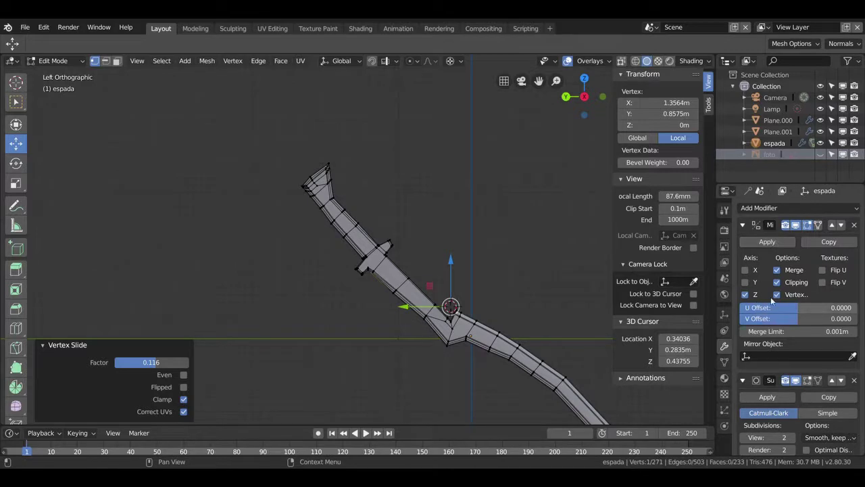
Step: Apply espada's Mirror modifier in Object Mode, leaving only Subdivision Surface
{"action": "left_click", "coordinate": [774, 240]}
{"action": "key", "text": "Tab"}
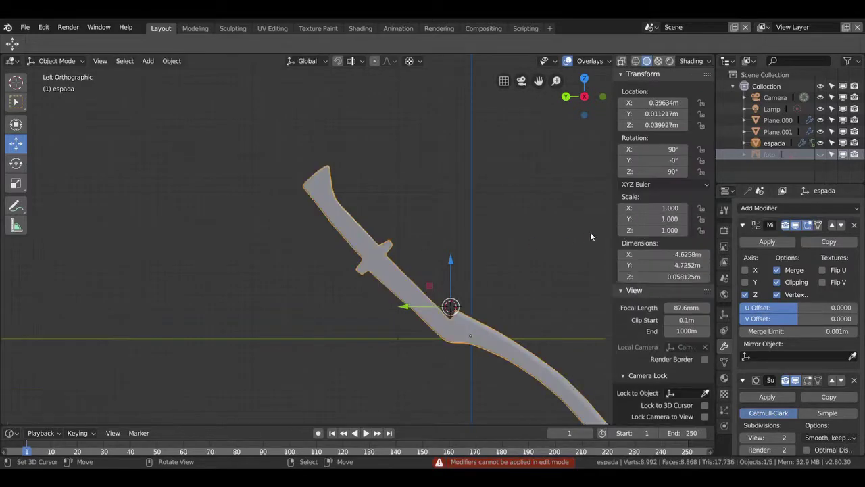
{"action": "left_click", "coordinate": [772, 239]}
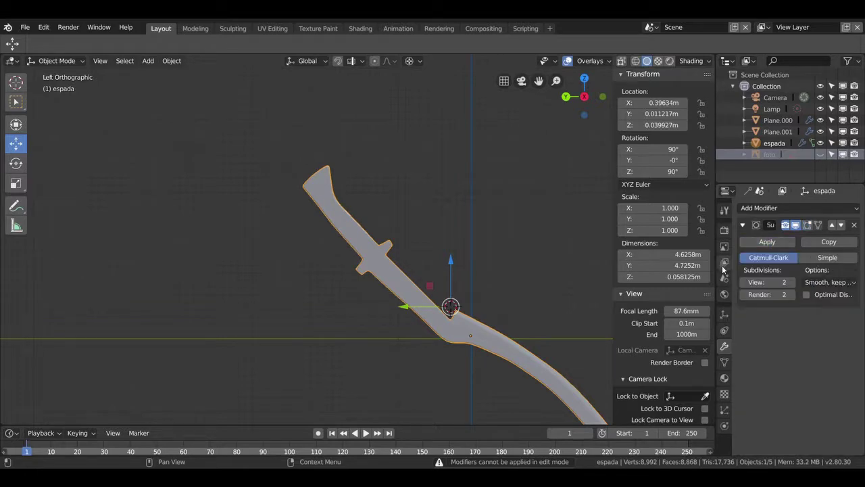
{"action": "middle_click_drag", "start_coordinate": [406, 236], "coordinate": [304, 169]}
{"action": "key", "text": "Tab"}
{"action": "scroll", "coordinate": [285, 130], "scroll_direction": "up", "scroll_amount": 3}
Step: Switch to see-through wireframe shading and box-select the handle's upper vertices
{"action": "key", "text": "z"}
{"action": "left_click", "coordinate": [201, 128]}
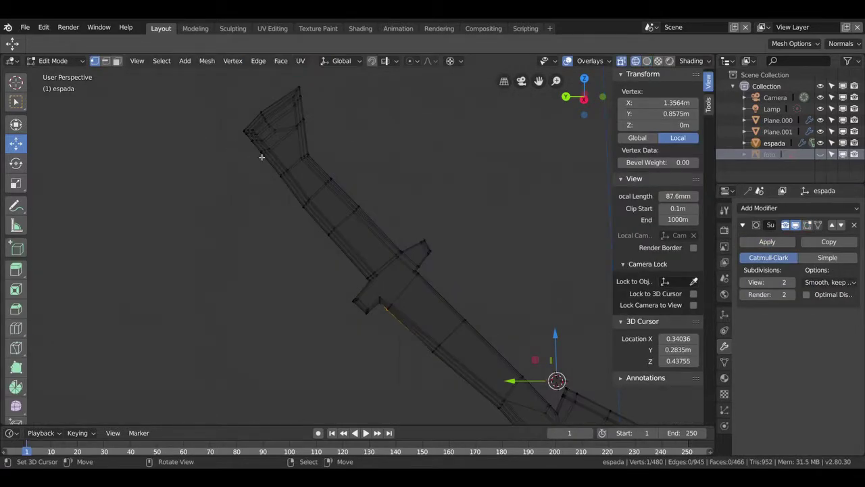
{"action": "left_click", "coordinate": [208, 203]}
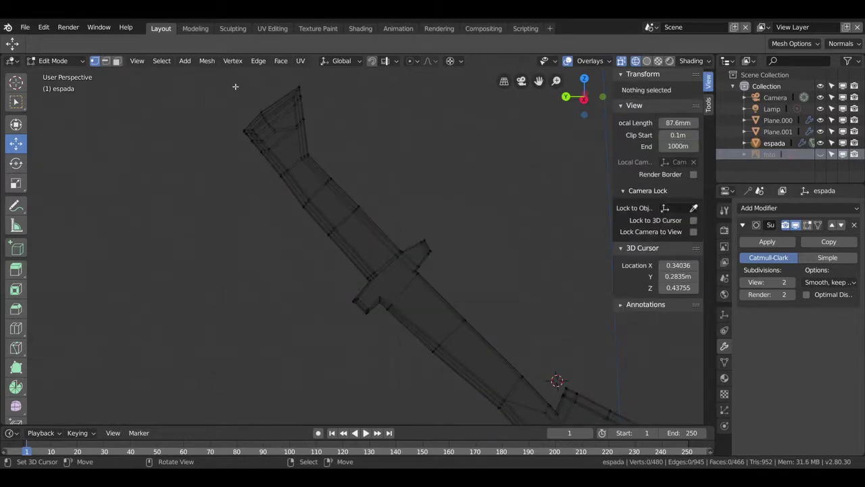
{"action": "key", "text": "b"}
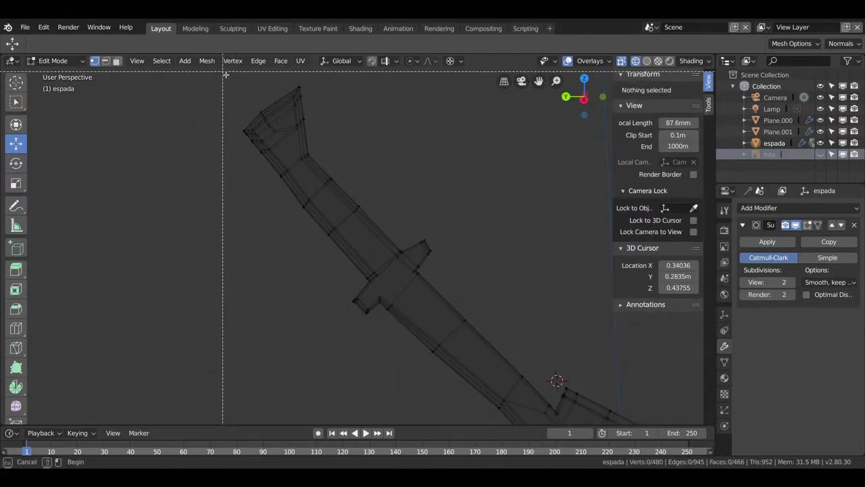
{"action": "left_click_drag", "start_coordinate": [225, 74], "coordinate": [382, 267]}
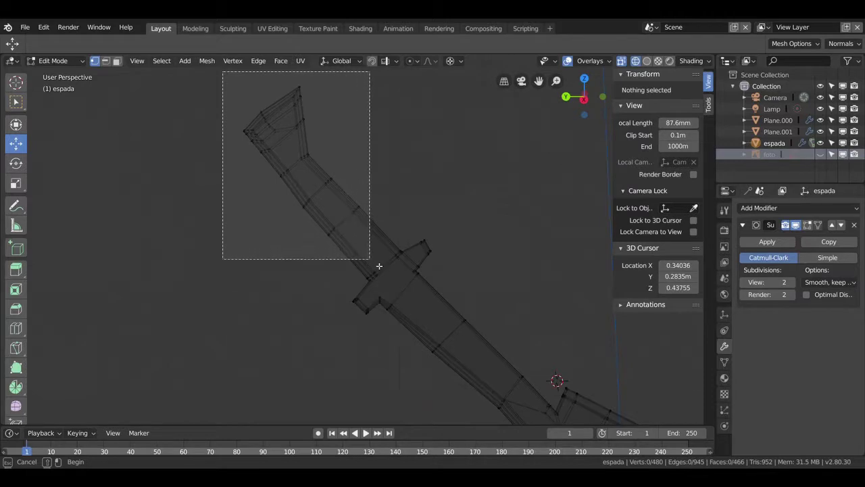
Step: In face select mode, box-select the handle faces and add the guard's faces
{"action": "left_click", "coordinate": [116, 61]}
{"action": "key", "text": "b"}
{"action": "left_click_drag", "start_coordinate": [187, 70], "coordinate": [389, 263]}
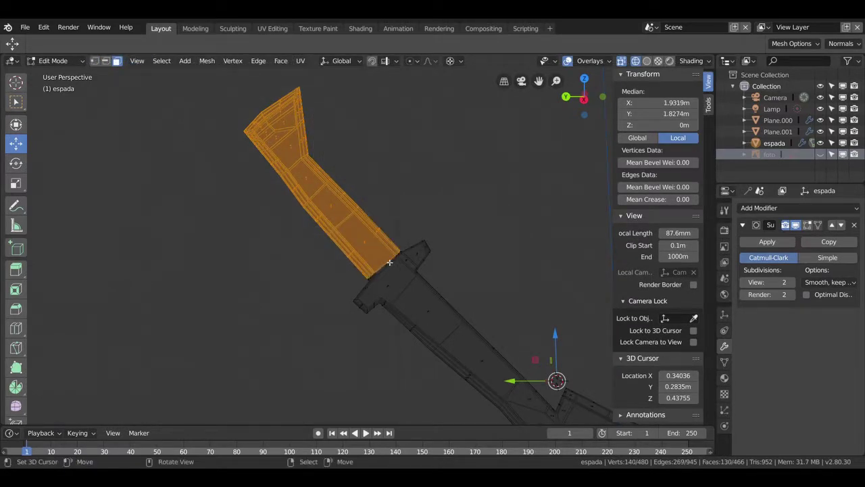
{"action": "key", "text": "b"}
{"action": "left_click_drag", "start_coordinate": [340, 284], "coordinate": [373, 328]}
{"action": "key", "text": "b"}
{"action": "left_click_drag", "start_coordinate": [372, 262], "coordinate": [400, 294]}
{"action": "key", "text": "b"}
{"action": "left_click_drag", "start_coordinate": [393, 241], "coordinate": [437, 265]}
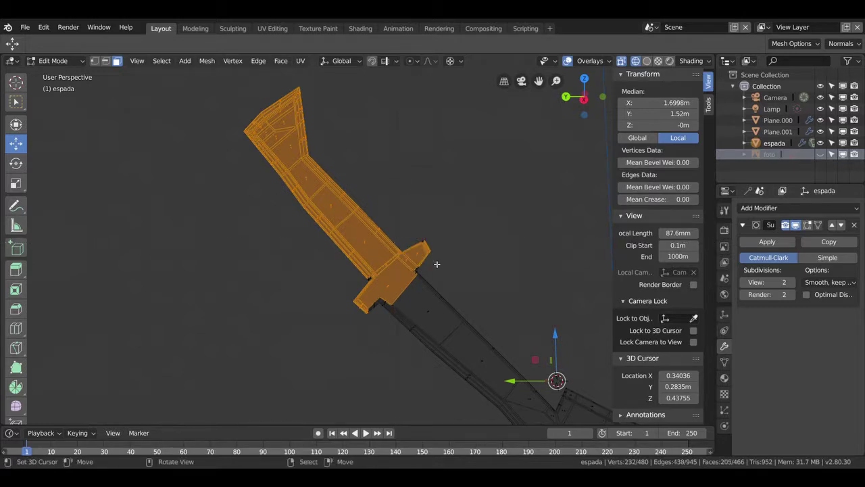
{"action": "key", "text": "b"}
{"action": "left_click_drag", "start_coordinate": [407, 226], "coordinate": [432, 256]}
{"action": "scroll", "coordinate": [437, 262], "scroll_direction": "up", "scroll_amount": 2}
Step: Add the remaining guard faces and duplicate the 254-vertex selection in place
{"action": "key", "text": "b"}
{"action": "left_click_drag", "start_coordinate": [357, 284], "coordinate": [378, 309]}
{"action": "key", "text": "b"}
{"action": "left_click_drag", "start_coordinate": [447, 287], "coordinate": [453, 274]}
{"action": "mouse_move", "coordinate": [447, 284]}
{"action": "middle_mouse_down"}
{"action": "mouse_move", "coordinate": [360, 247]}
{"action": "mouse_move", "coordinate": [362, 214]}
{"action": "middle_mouse_up"}
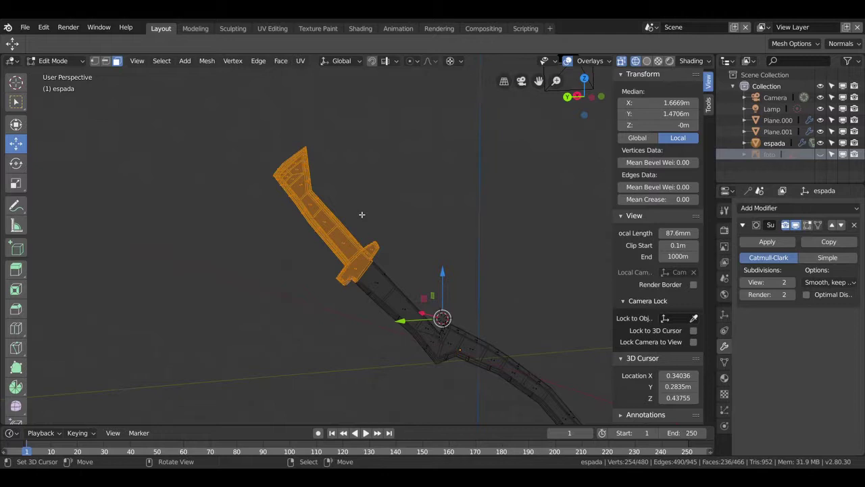
{"action": "key", "text": "shift+d"}
{"action": "right_click", "coordinate": [361, 214]}
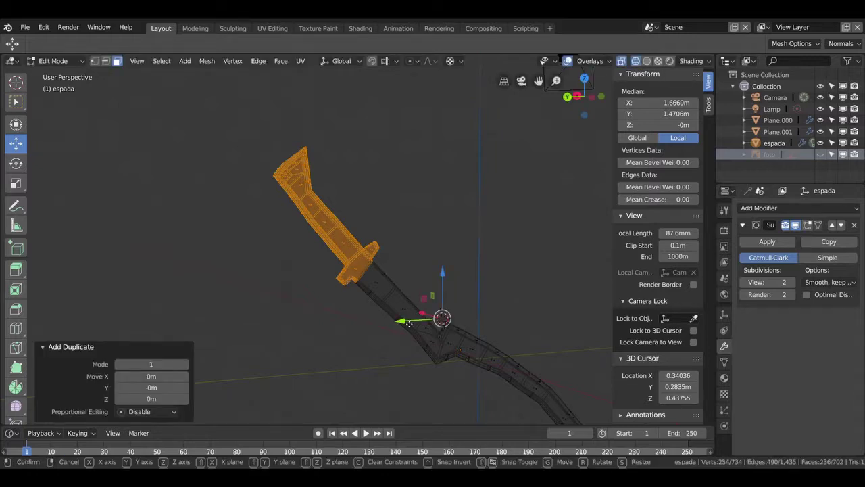
Step: Move the duplicate along Y, undo it, and re-duplicate the faces in place
{"action": "key", "text": "g"}
{"action": "key", "text": "y"}
{"action": "left_click", "coordinate": [304, 317]}
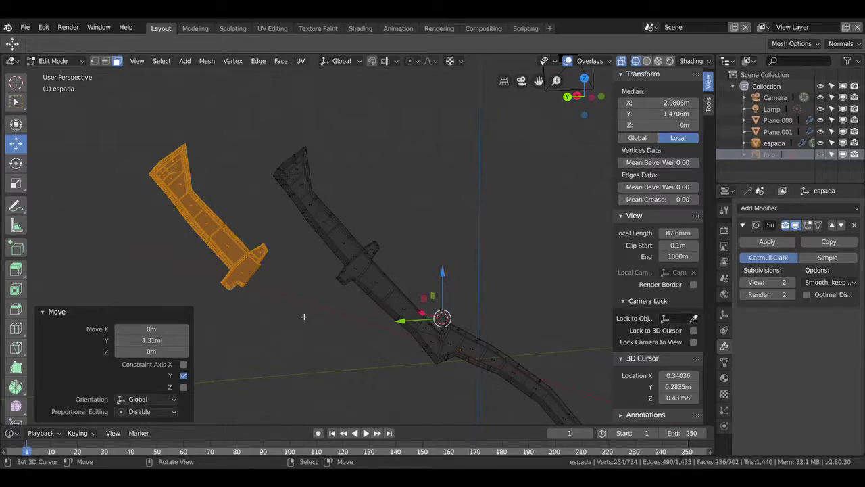
{"action": "key", "text": "ctrl+z"}
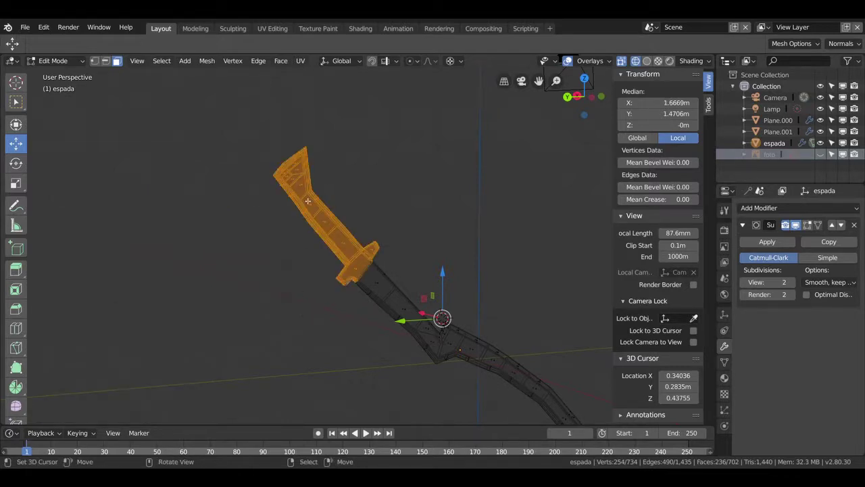
{"action": "key", "text": "shift+d"}
{"action": "right_click", "coordinate": [403, 203]}
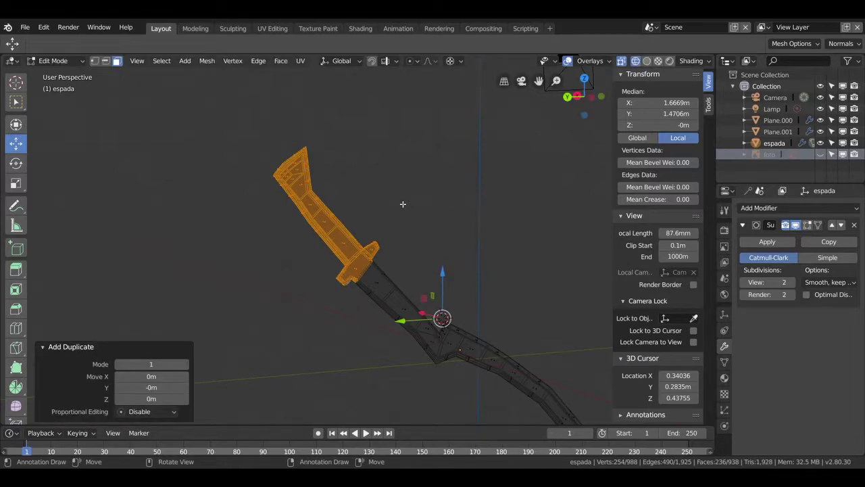
Step: Separate the duplicate into an object named 'mango' and hide espada
{"action": "key", "text": "p"}
{"action": "left_click", "coordinate": [434, 164]}
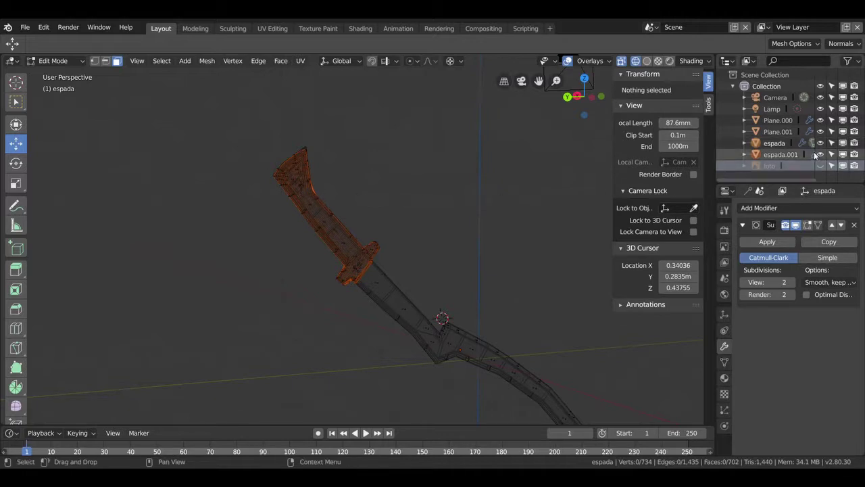
{"action": "double_click", "coordinate": [780, 154]}
{"action": "key", "text": "BackSpace"}
{"action": "type", "text": "mango"}
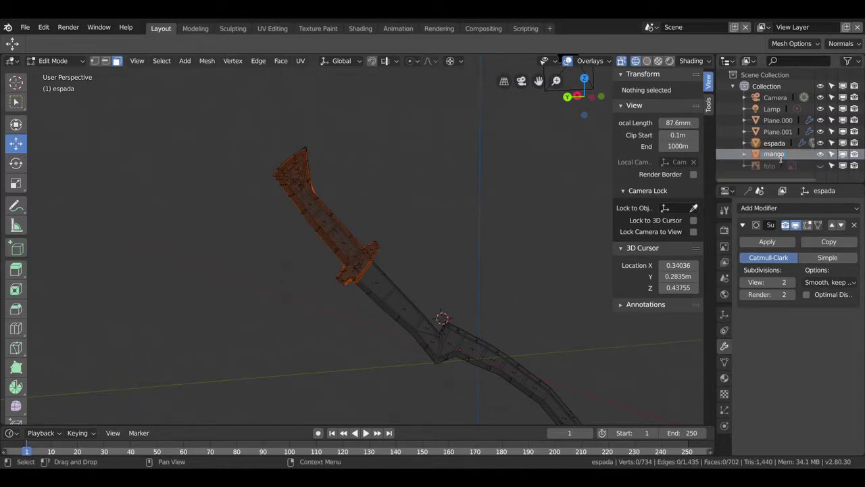
{"action": "key", "text": "Return"}
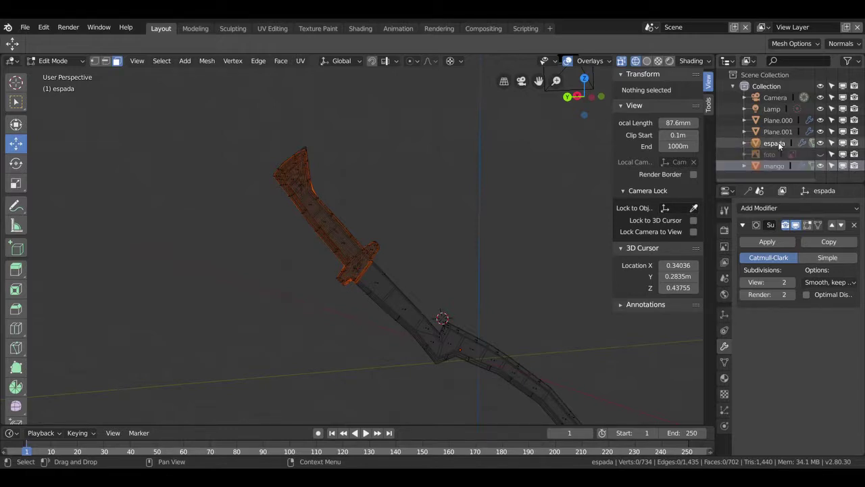
{"action": "left_click", "coordinate": [820, 142]}
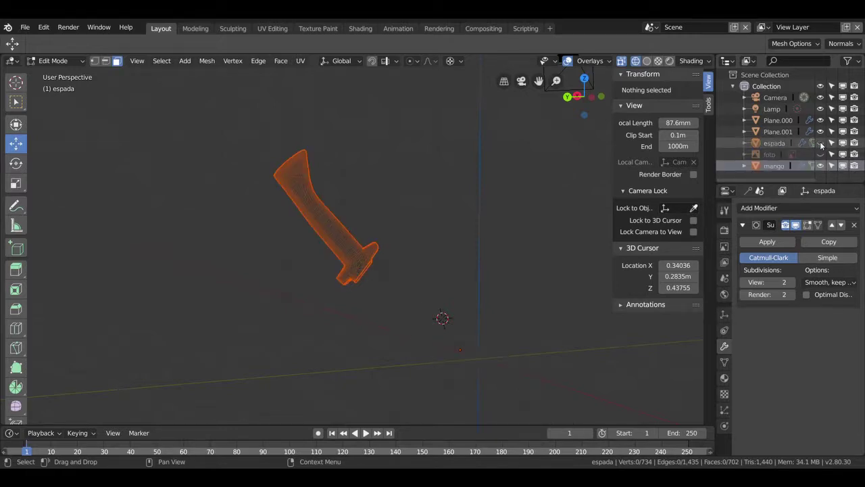
{"action": "key", "text": "Tab"}
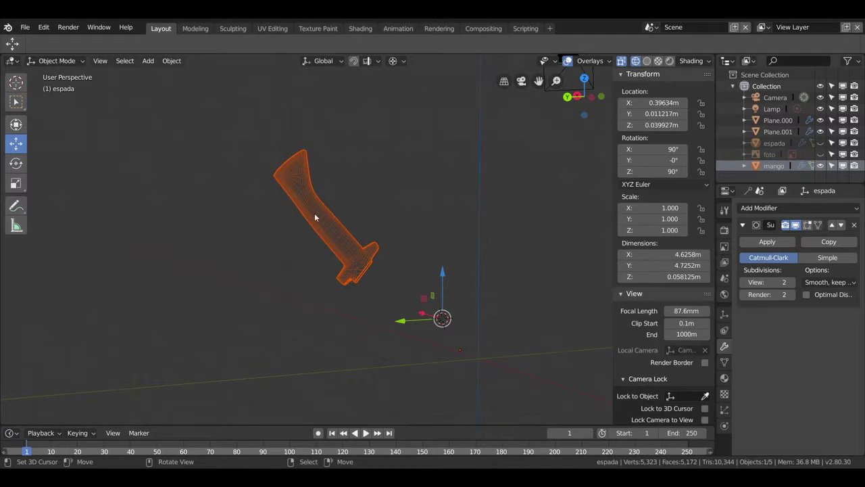
Step: Select mango and add a centred lengthwise loop cut down the handle in Edit Mode
{"action": "scroll", "coordinate": [314, 213], "scroll_direction": "up", "scroll_amount": 2}
{"action": "scroll", "coordinate": [321, 221], "scroll_direction": "up", "scroll_amount": 2}
{"action": "middle_click_drag", "start_coordinate": [328, 234], "coordinate": [432, 253], "text": "shift"}
{"action": "scroll", "coordinate": [432, 253], "scroll_direction": "up", "scroll_amount": 2}
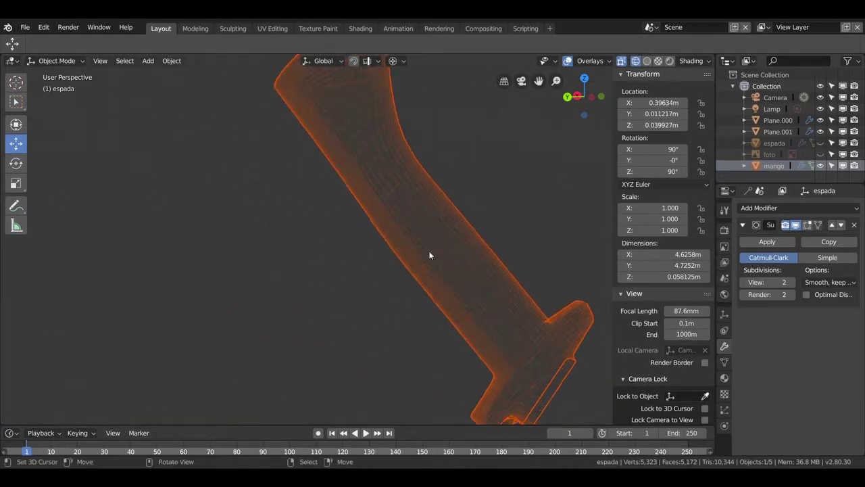
{"action": "scroll", "coordinate": [392, 252], "scroll_direction": "up", "scroll_amount": 2}
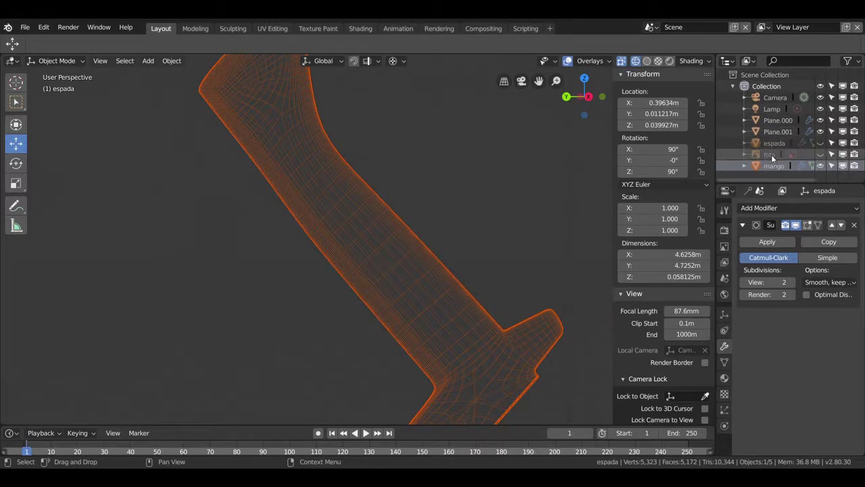
{"action": "middle_click_drag", "start_coordinate": [297, 128], "coordinate": [305, 174]}
{"action": "left_click", "coordinate": [305, 174]}
{"action": "key", "text": "Tab"}
{"action": "key", "text": "ctrl+r"}
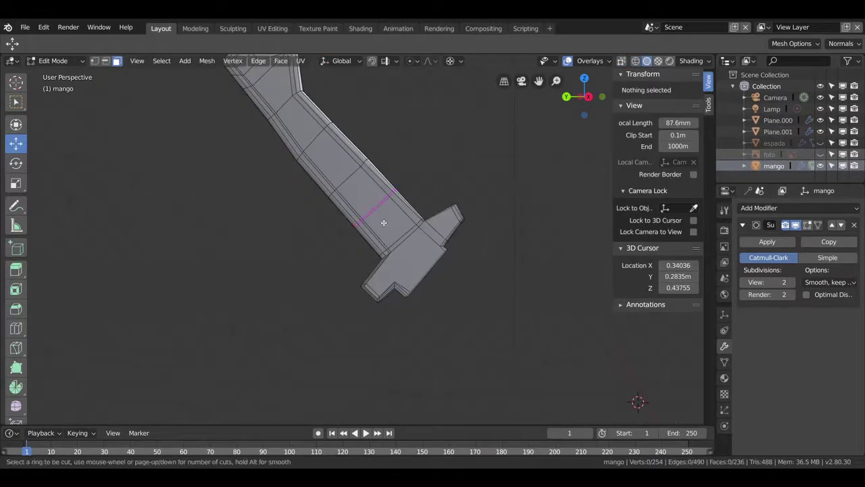
{"action": "left_click", "coordinate": [347, 175]}
{"action": "right_click", "coordinate": [346, 173]}
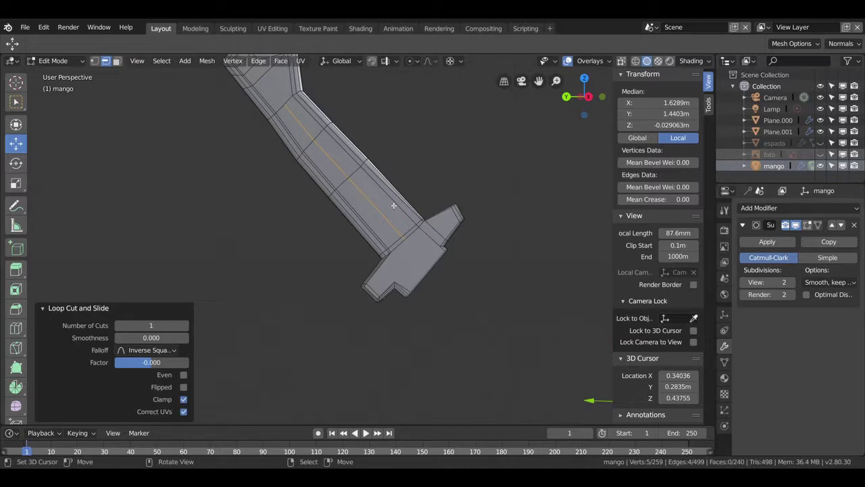
Step: Inspect the loop, then switch to Right Orthographic view and face select mode
{"action": "middle_click_drag", "start_coordinate": [395, 209], "coordinate": [467, 221]}
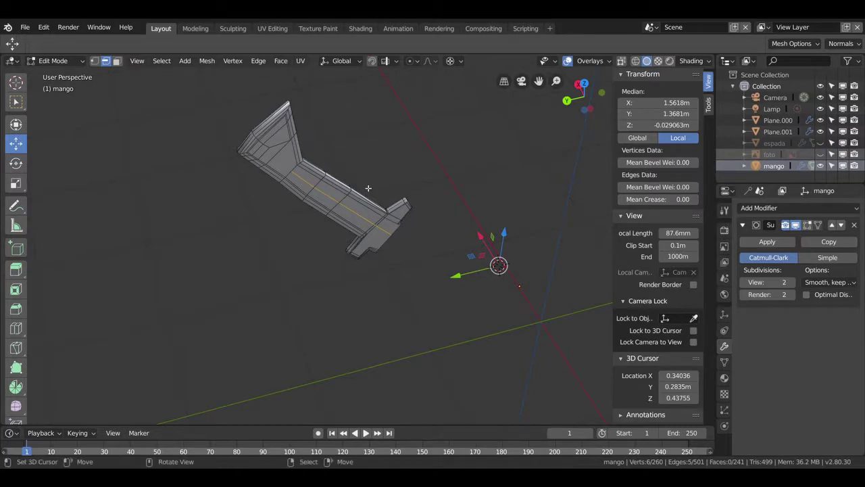
{"action": "key", "text": "KP_1"}
{"action": "key", "text": "KP_3"}
{"action": "middle_click_drag", "start_coordinate": [368, 188], "coordinate": [315, 133], "text": "shift"}
{"action": "key", "text": "3"}
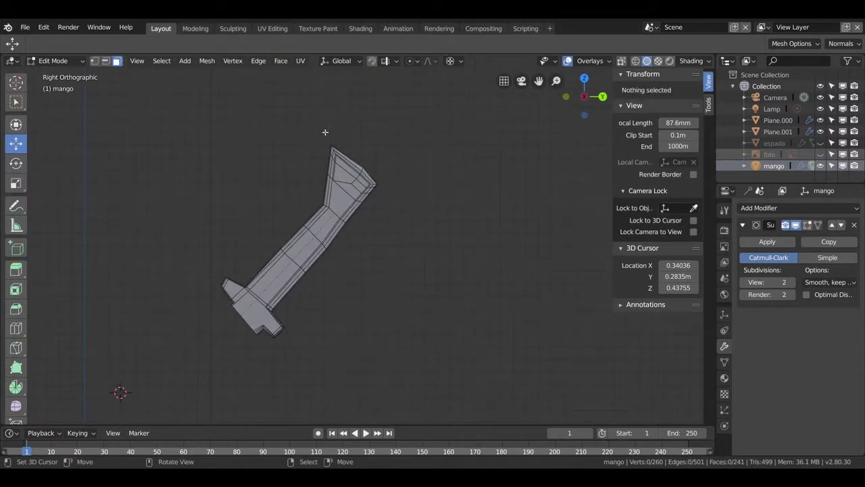
Step: In wireframe, box-select the 82 guard-section faces atop the mango handle
{"action": "key", "text": "b"}
{"action": "left_click_drag", "start_coordinate": [322, 133], "coordinate": [395, 210]}
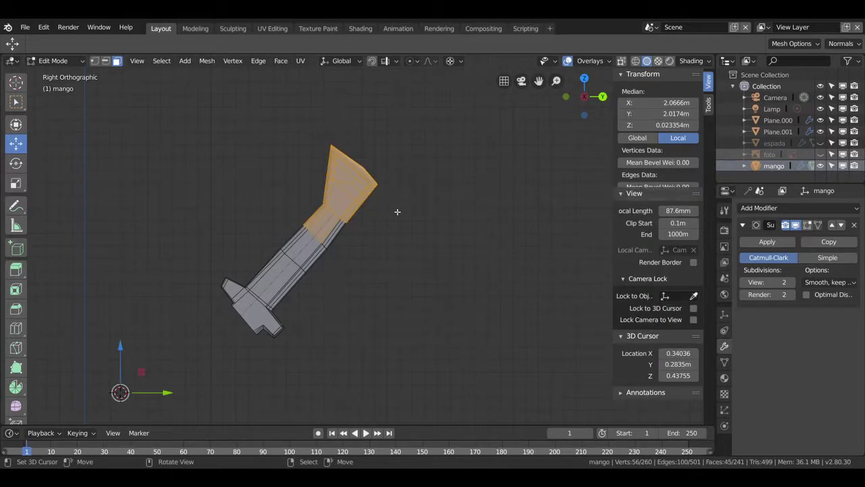
{"action": "key", "text": "alt+a"}
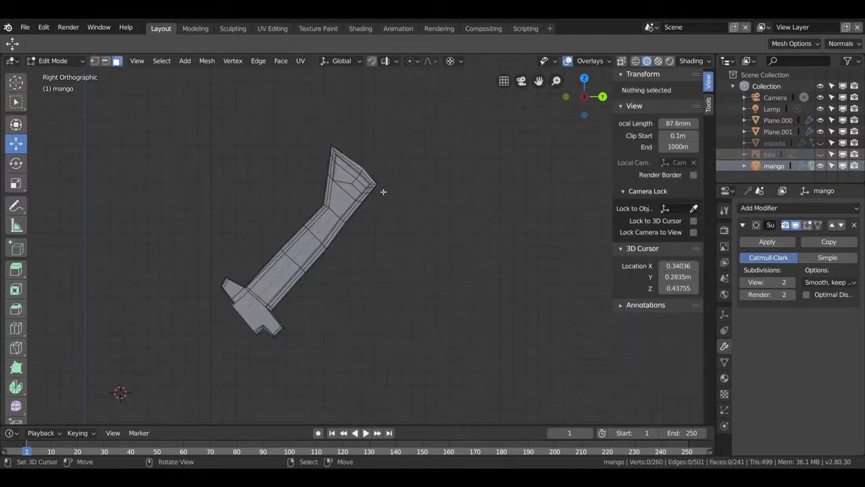
{"action": "left_click", "coordinate": [363, 183]}
{"action": "key", "text": "z"}
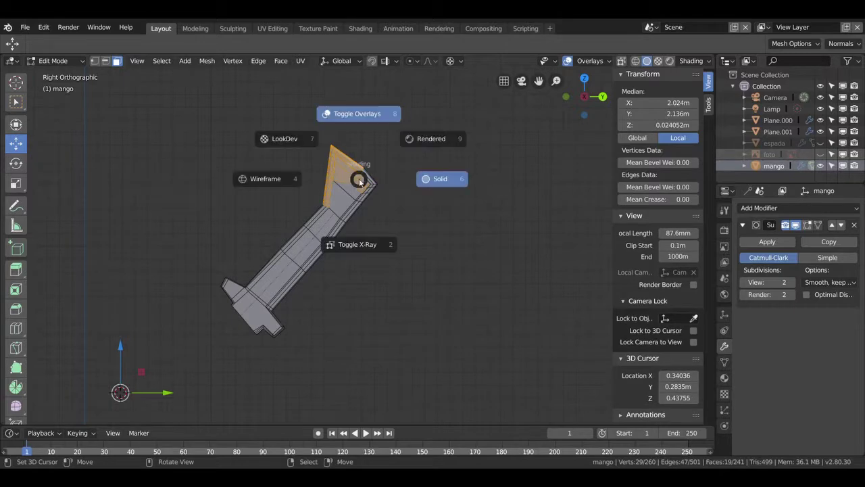
{"action": "left_click", "coordinate": [330, 187]}
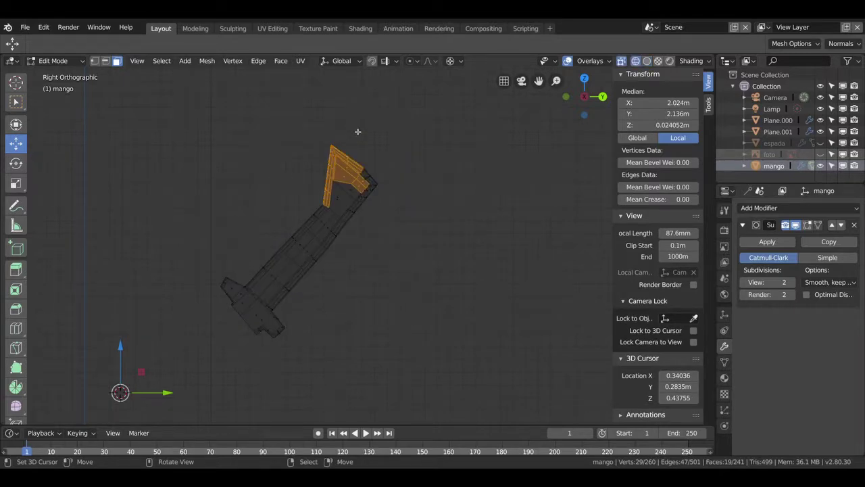
{"action": "left_click", "coordinate": [353, 192], "text": "alt+shift"}
{"action": "key", "text": "b"}
{"action": "left_click_drag", "start_coordinate": [331, 186], "coordinate": [378, 204]}
{"action": "key", "text": "b"}
{"action": "left_click_drag", "start_coordinate": [360, 170], "coordinate": [393, 194]}
{"action": "key", "text": "b"}
{"action": "left_click_drag", "start_coordinate": [364, 222], "coordinate": [366, 217]}
{"action": "key", "text": "b"}
Step: Delete the selected faces, leaving 184 vertices, and return to solid shading
{"action": "key", "text": "x"}
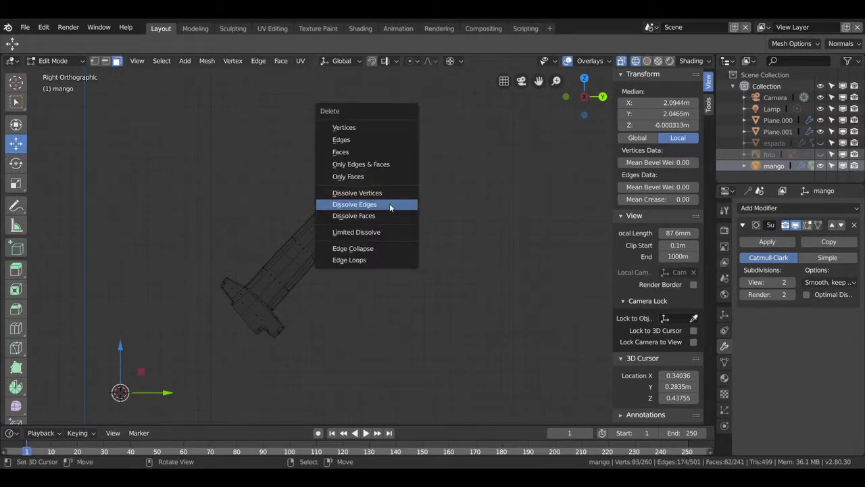
{"action": "left_click", "coordinate": [351, 151]}
{"action": "mouse_move", "coordinate": [336, 235]}
{"action": "middle_mouse_down"}
{"action": "mouse_move", "coordinate": [413, 268]}
{"action": "mouse_move", "coordinate": [345, 268]}
{"action": "middle_mouse_up"}
{"action": "key", "text": "z"}
{"action": "left_click", "coordinate": [442, 271]}
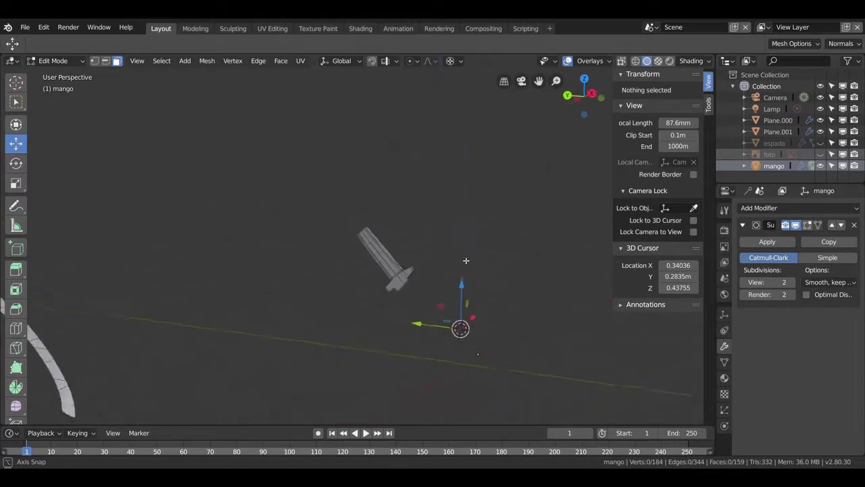
Step: Add another centred edge loop through the mango handle
{"action": "scroll", "coordinate": [344, 269], "scroll_direction": "up", "scroll_amount": 4}
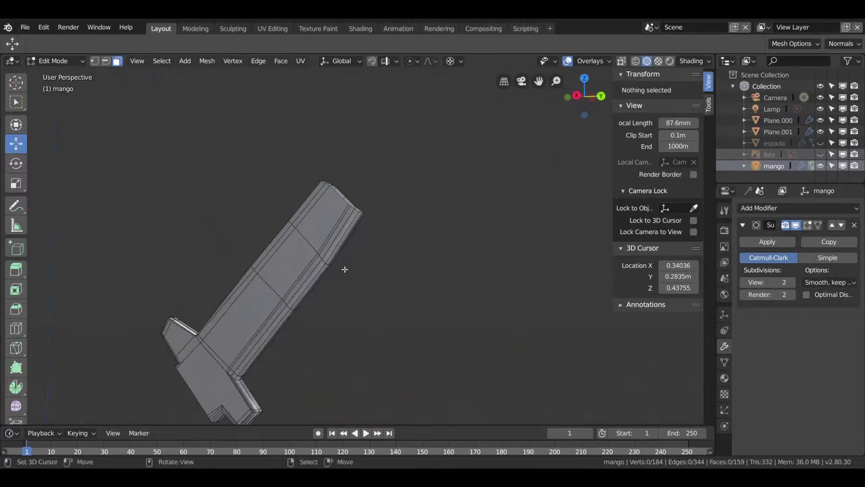
{"action": "mouse_move", "coordinate": [345, 269]}
{"action": "middle_mouse_down"}
{"action": "mouse_move", "coordinate": [418, 285]}
{"action": "mouse_move", "coordinate": [410, 262]}
{"action": "middle_mouse_up"}
{"action": "key", "text": "ctrl+r"}
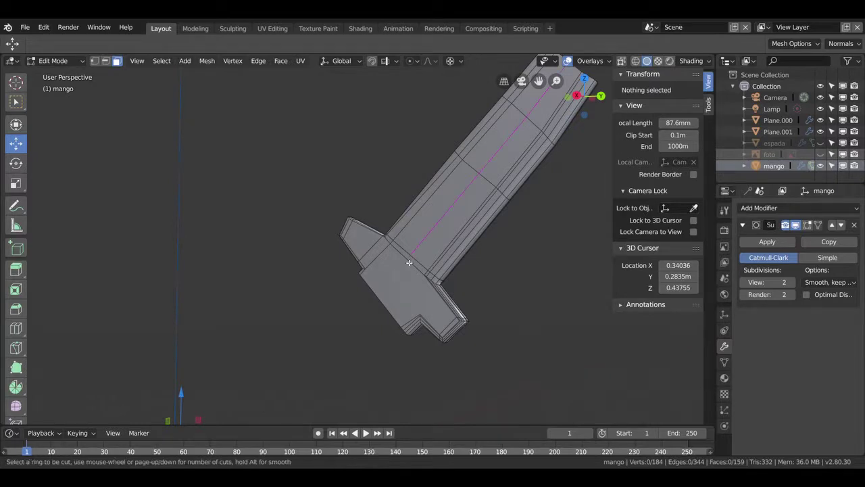
{"action": "left_click", "coordinate": [409, 263]}
{"action": "right_click", "coordinate": [409, 262]}
{"action": "mouse_move", "coordinate": [375, 293]}
{"action": "middle_mouse_down"}
{"action": "mouse_move", "coordinate": [456, 313]}
{"action": "mouse_move", "coordinate": [570, 309]}
{"action": "mouse_move", "coordinate": [536, 266]}
{"action": "mouse_move", "coordinate": [496, 248]}
{"action": "mouse_move", "coordinate": [472, 250]}
{"action": "middle_mouse_up"}
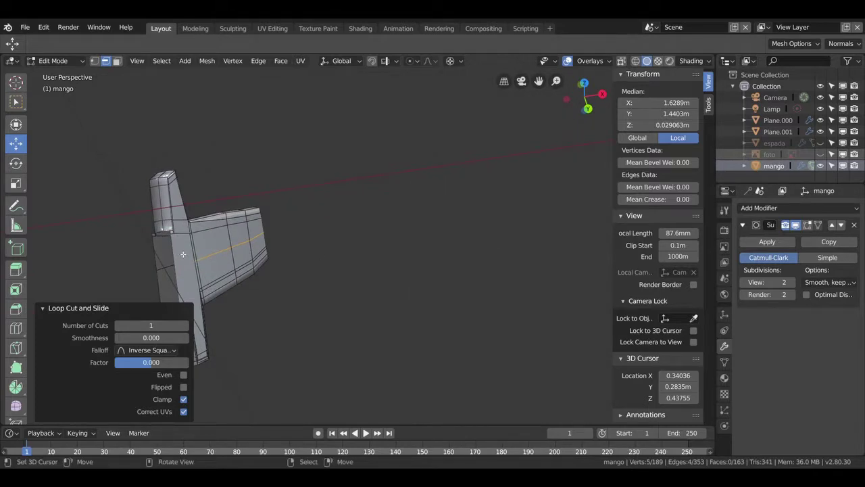
Step: Knife-cut the guard and delete half the faces, leaving 87 vertices and 72 faces
{"action": "key", "text": "k"}
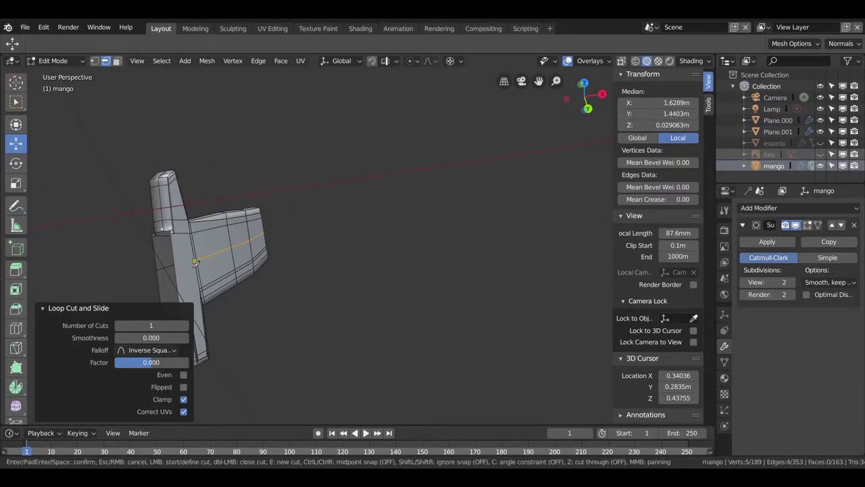
{"action": "left_click", "coordinate": [189, 263]}
{"action": "key", "text": "Return"}
{"action": "mouse_move", "coordinate": [177, 269]}
{"action": "middle_mouse_down"}
{"action": "mouse_move", "coordinate": [183, 332]}
{"action": "mouse_move", "coordinate": [256, 340]}
{"action": "mouse_move", "coordinate": [325, 315]}
{"action": "mouse_move", "coordinate": [399, 344]}
{"action": "mouse_move", "coordinate": [261, 383]}
{"action": "mouse_move", "coordinate": [243, 334]}
{"action": "mouse_move", "coordinate": [264, 276]}
{"action": "mouse_move", "coordinate": [299, 280]}
{"action": "mouse_move", "coordinate": [348, 322]}
{"action": "mouse_move", "coordinate": [325, 248]}
{"action": "mouse_move", "coordinate": [338, 254]}
{"action": "middle_mouse_up"}
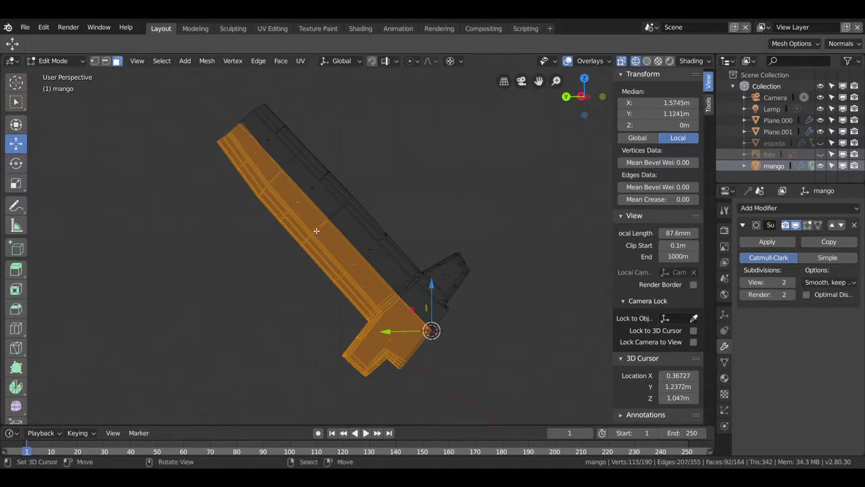
{"action": "mouse_move", "coordinate": [321, 231]}
{"action": "middle_mouse_down"}
{"action": "mouse_move", "coordinate": [374, 194]}
{"action": "mouse_move", "coordinate": [322, 192]}
{"action": "mouse_move", "coordinate": [384, 250]}
{"action": "middle_mouse_up"}
{"action": "key", "text": "x"}
{"action": "left_click", "coordinate": [315, 188]}
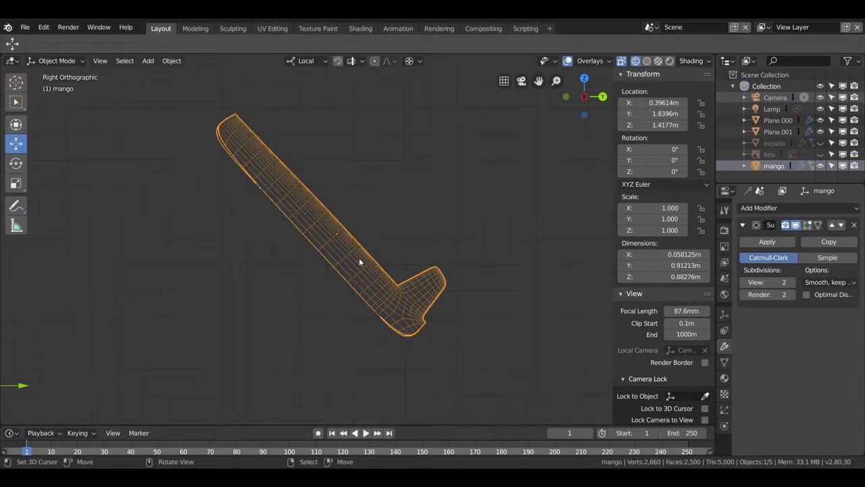
{"action": "left_click", "coordinate": [750, 208]}
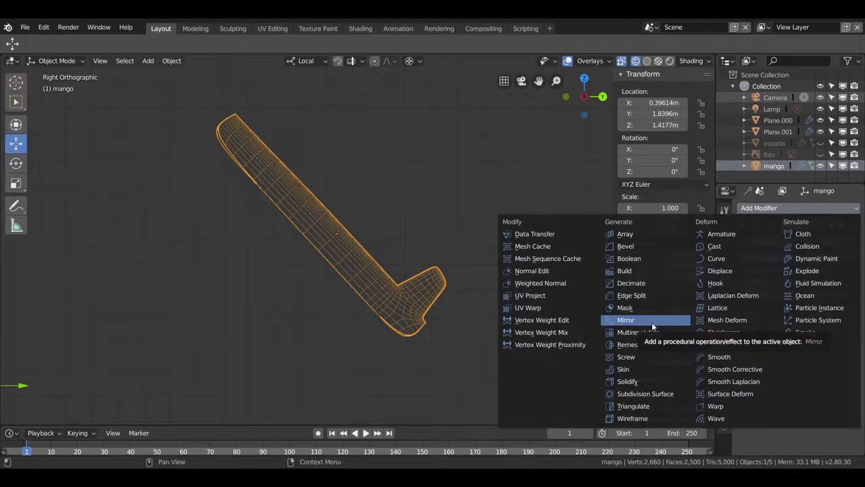
Step: Add a Mirror modifier above Subdivision Surface, mirroring on the Y axis only
{"action": "left_click", "coordinate": [626, 319]}
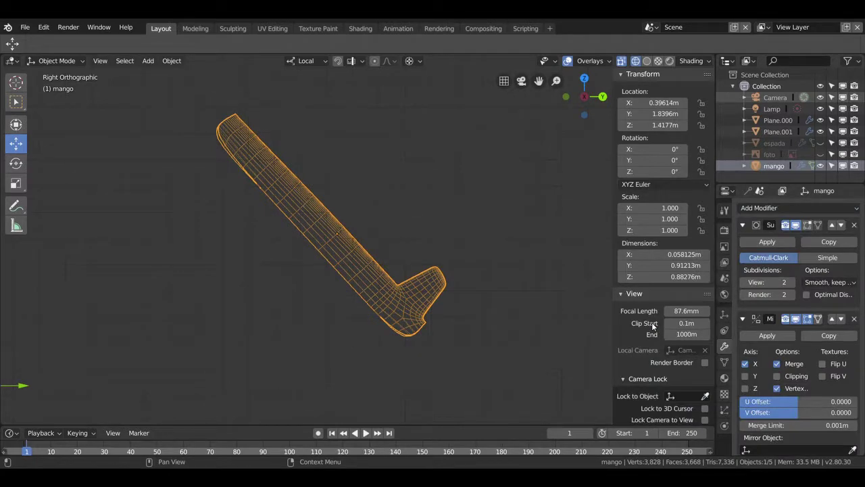
{"action": "left_click", "coordinate": [840, 318]}
{"action": "left_click", "coordinate": [745, 294]}
{"action": "left_click", "coordinate": [745, 269]}
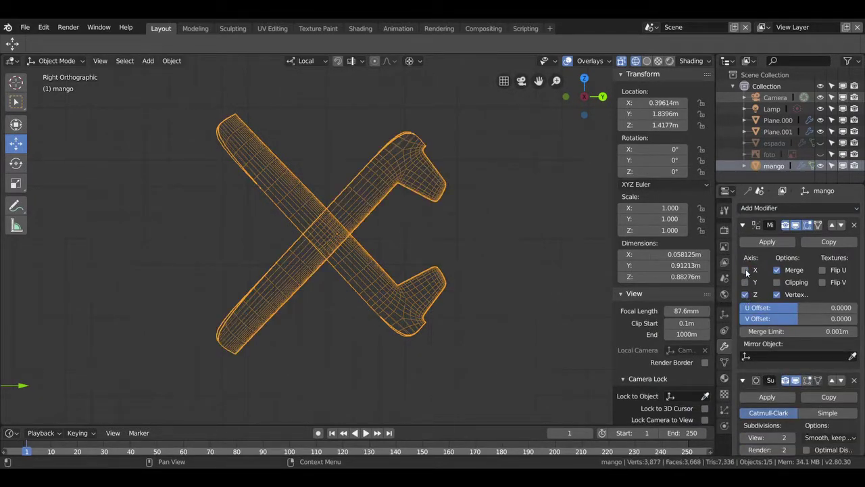
{"action": "left_click", "coordinate": [746, 282]}
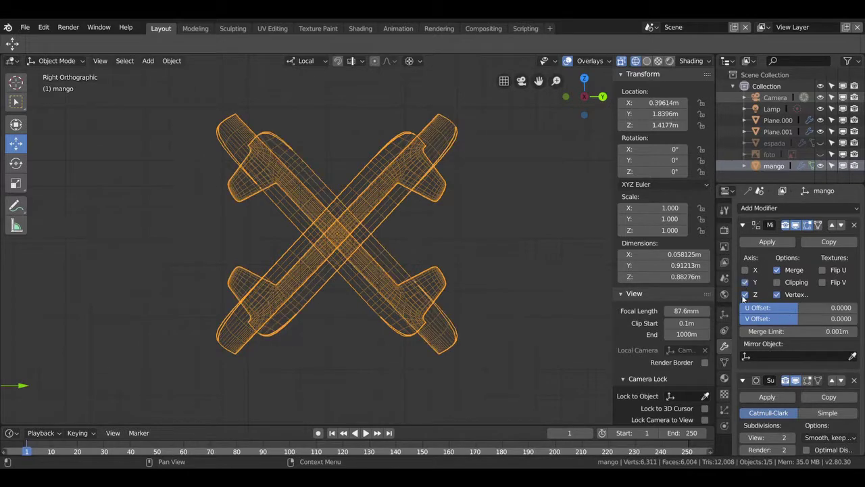
{"action": "left_click", "coordinate": [745, 294]}
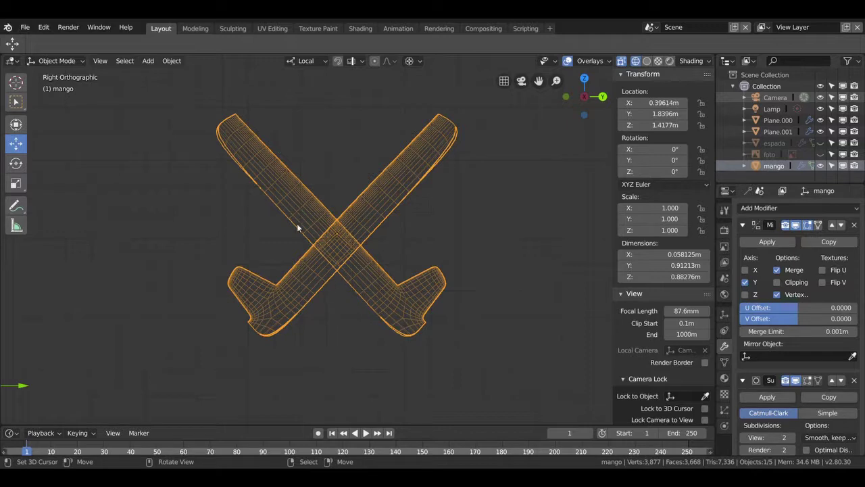
{"action": "key", "text": "shift+s"}
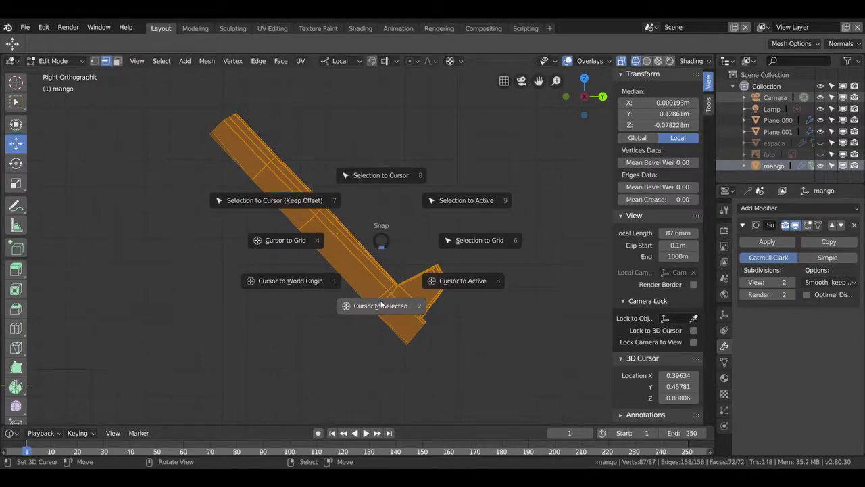
Step: Snap the 3D cursor to the handle and rotate the handle upright around it
{"action": "left_click", "coordinate": [380, 306]}
{"action": "key", "text": "r"}
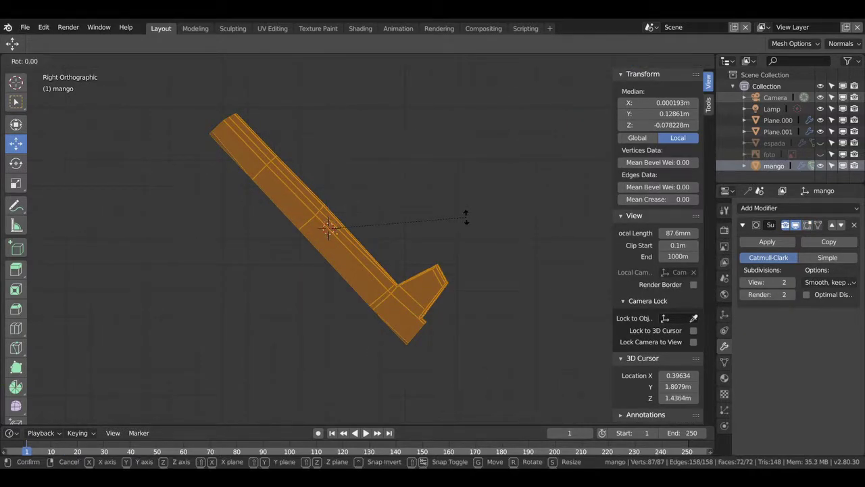
{"action": "left_click", "coordinate": [406, 289]}
{"action": "left_click", "coordinate": [797, 207]}
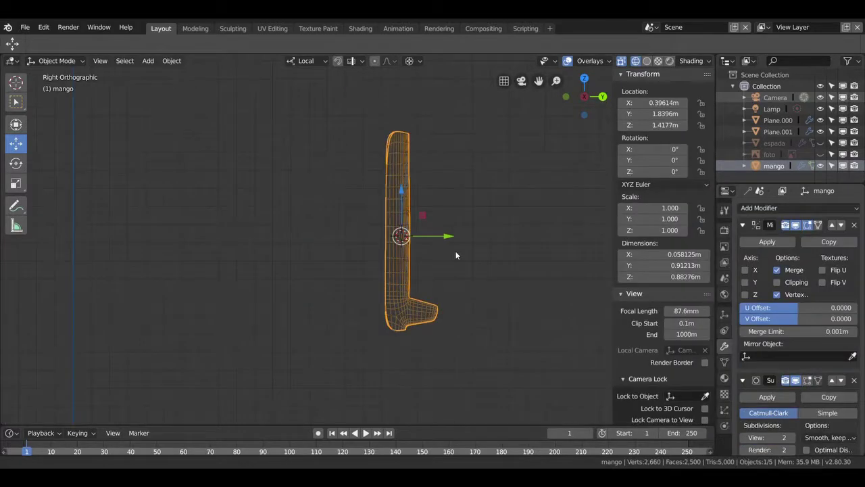
Step: In Edit Mode, select an edge loop on the handle, try a rip, then undo and cancel it
{"action": "key", "text": "Tab"}
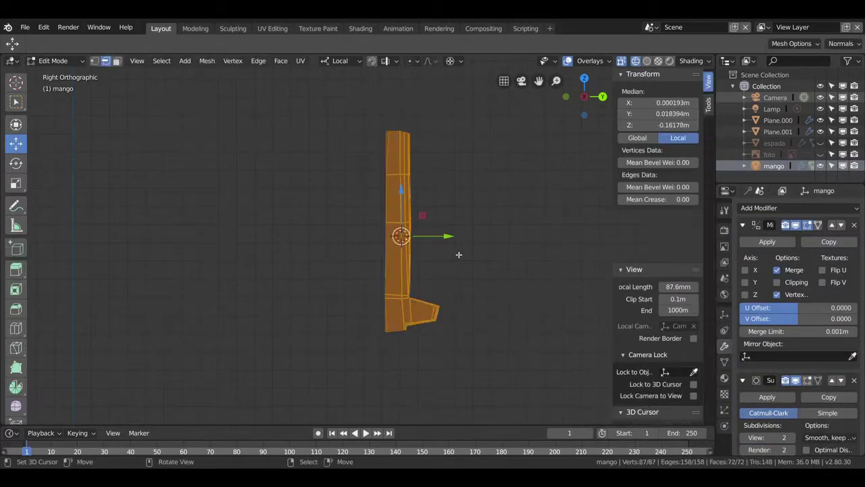
{"action": "left_click", "coordinate": [389, 252]}
{"action": "left_click", "coordinate": [388, 251], "text": "alt"}
{"action": "key", "text": "v"}
{"action": "left_click", "coordinate": [283, 290]}
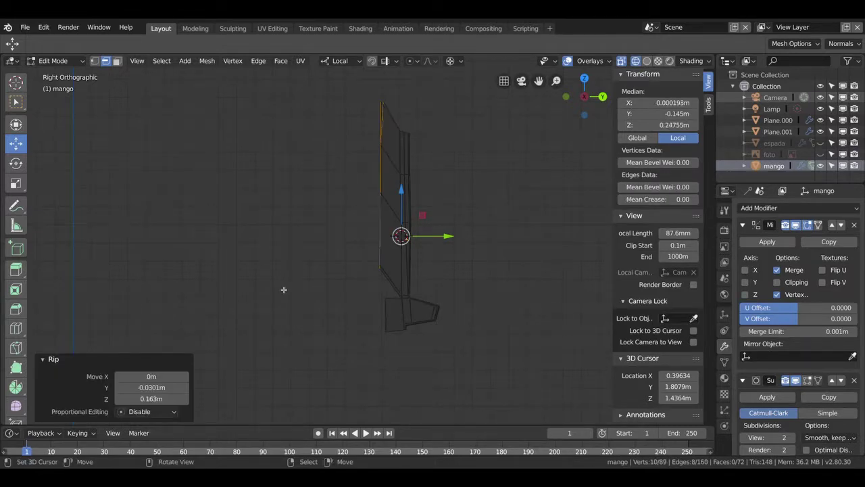
{"action": "key", "text": "ctrl+z"}
{"action": "right_click", "coordinate": [283, 289], "text": "shift"}
Step: Snap the cursor to the box-selected edge vertices and set the object origin to it in Object Mode
{"action": "key", "text": "b"}
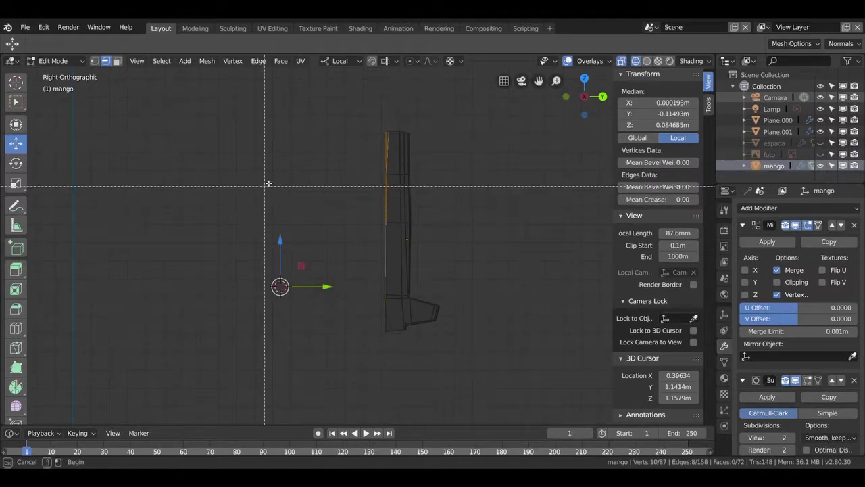
{"action": "left_click_drag", "start_coordinate": [306, 119], "coordinate": [398, 362]}
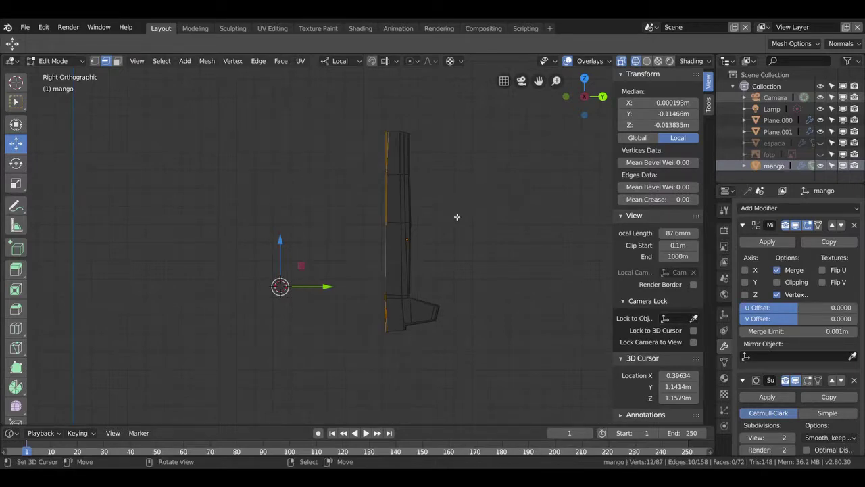
{"action": "key", "text": "shift+s"}
{"action": "left_click", "coordinate": [506, 290]}
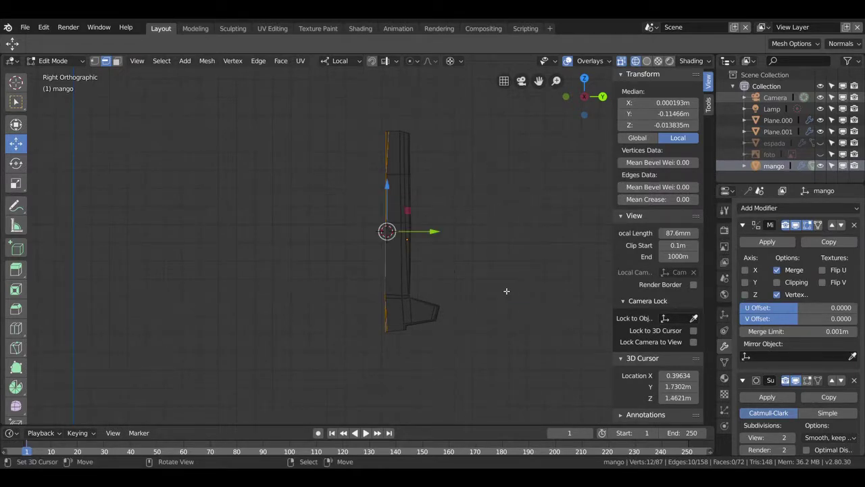
{"action": "key", "text": "Tab"}
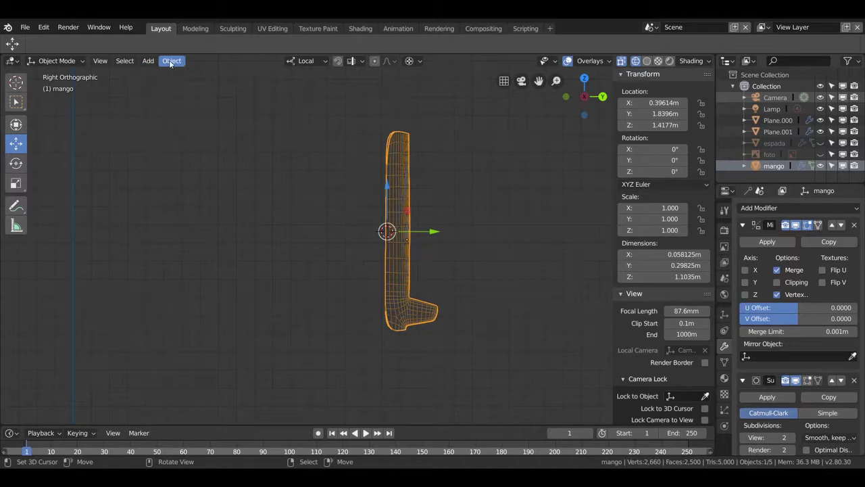
{"action": "left_click", "coordinate": [166, 63]}
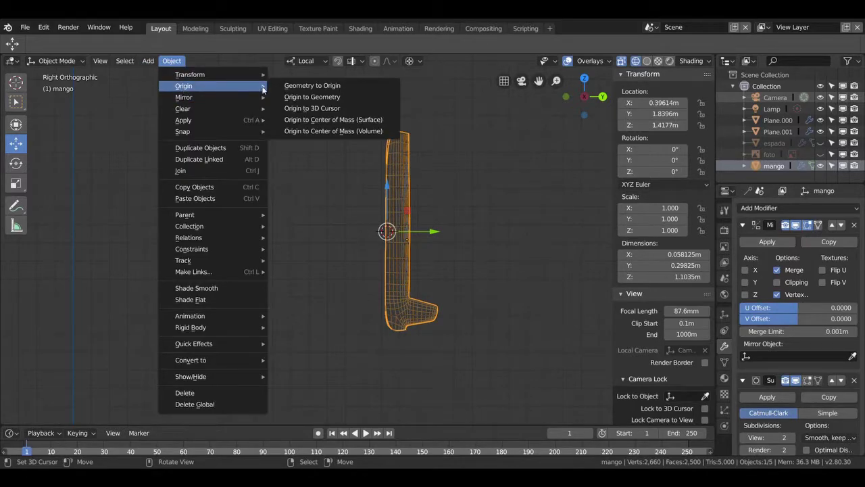
{"action": "left_click", "coordinate": [308, 110]}
{"action": "middle_click_drag", "start_coordinate": [384, 234], "coordinate": [464, 257]}
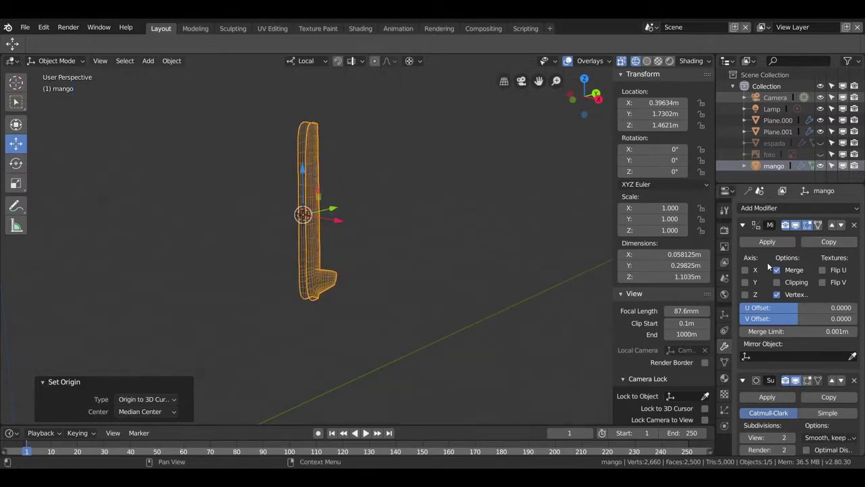
Step: Enable Y-axis mirroring on the handle's Mirror modifier
{"action": "left_click", "coordinate": [744, 282]}
{"action": "middle_click_drag", "start_coordinate": [318, 270], "coordinate": [268, 259]}
{"action": "scroll", "coordinate": [404, 265], "scroll_direction": "up", "scroll_amount": 2}
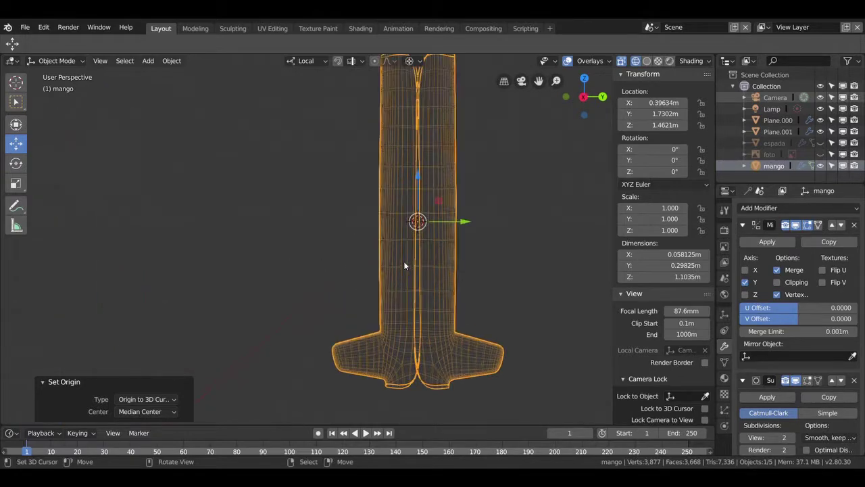
{"action": "scroll", "coordinate": [405, 265], "scroll_direction": "down", "scroll_amount": 2}
Step: In solid-shaded Edit Mode, move the top seam vertex onto the mirror plane at Y 0
{"action": "key", "text": "Tab"}
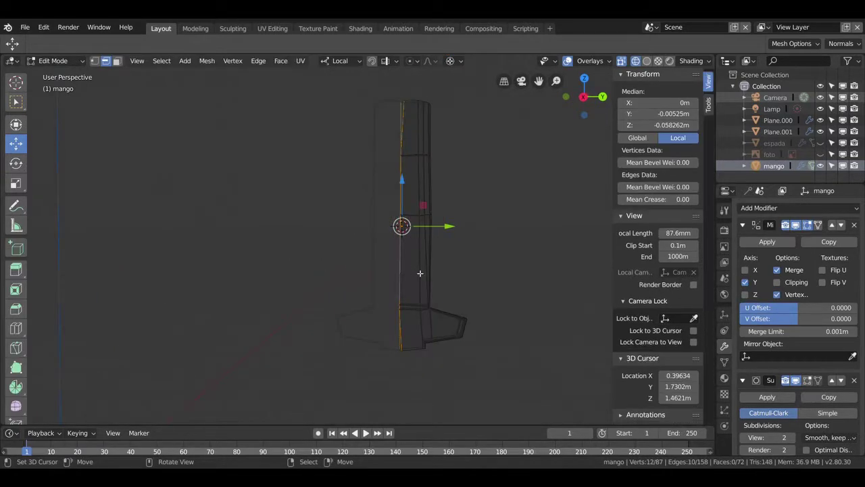
{"action": "key", "text": "z"}
{"action": "left_click", "coordinate": [531, 266]}
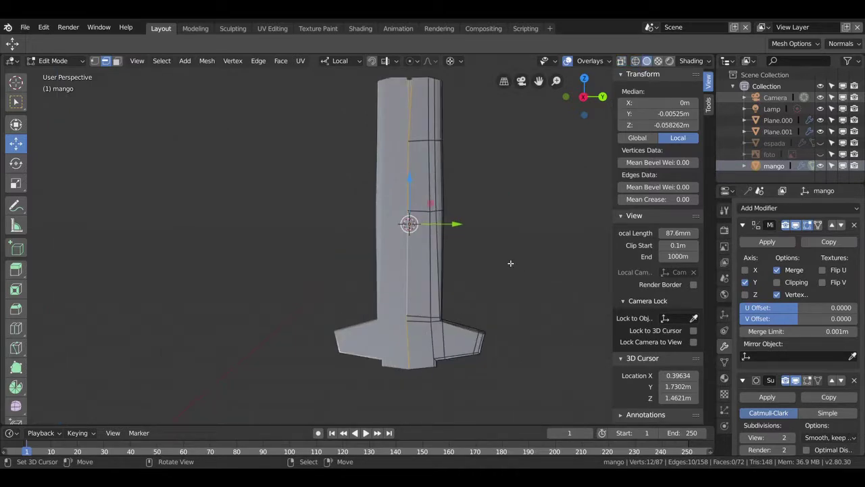
{"action": "scroll", "coordinate": [510, 263], "scroll_direction": "up", "scroll_amount": 1}
{"action": "middle_click_drag", "start_coordinate": [511, 263], "coordinate": [403, 187], "text": "shift"}
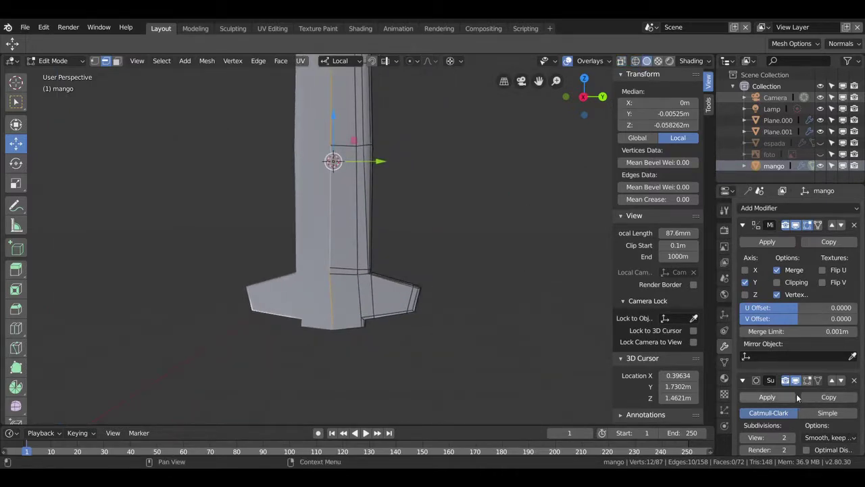
{"action": "middle_click_drag", "start_coordinate": [460, 102], "coordinate": [470, 225], "text": "shift"}
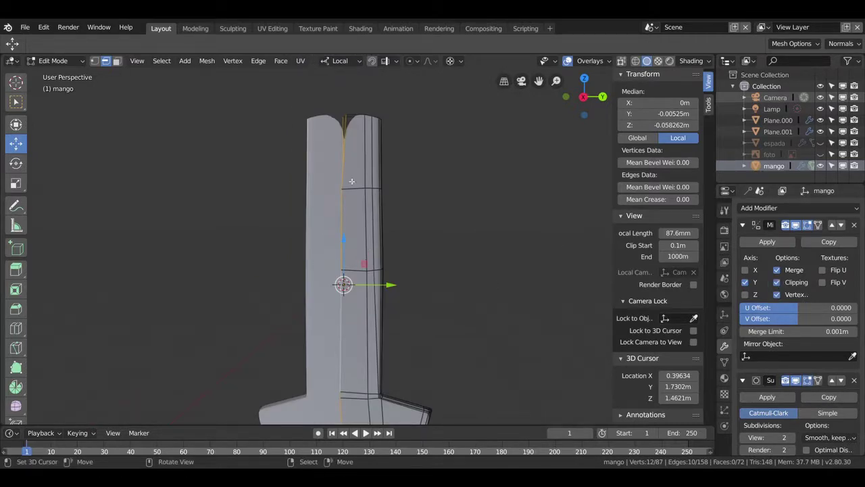
{"action": "scroll", "coordinate": [395, 155], "scroll_direction": "up", "scroll_amount": 2}
{"action": "middle_click_drag", "start_coordinate": [394, 145], "coordinate": [398, 223], "text": "shift"}
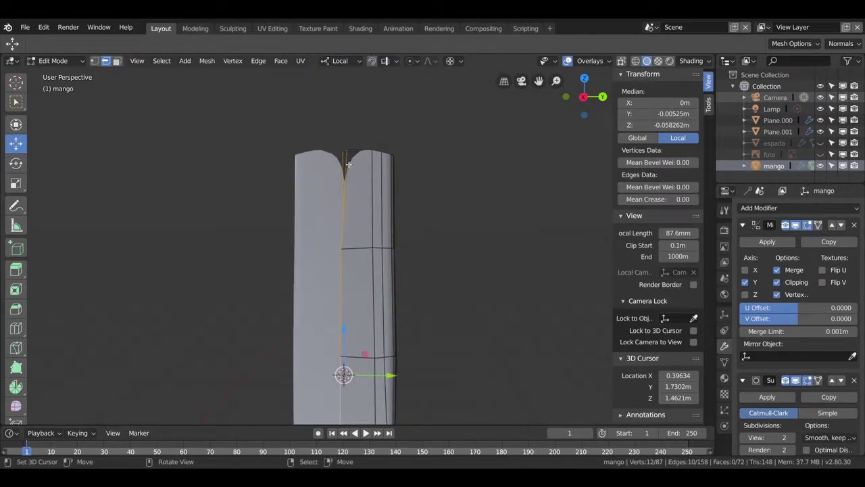
{"action": "left_click", "coordinate": [94, 60]}
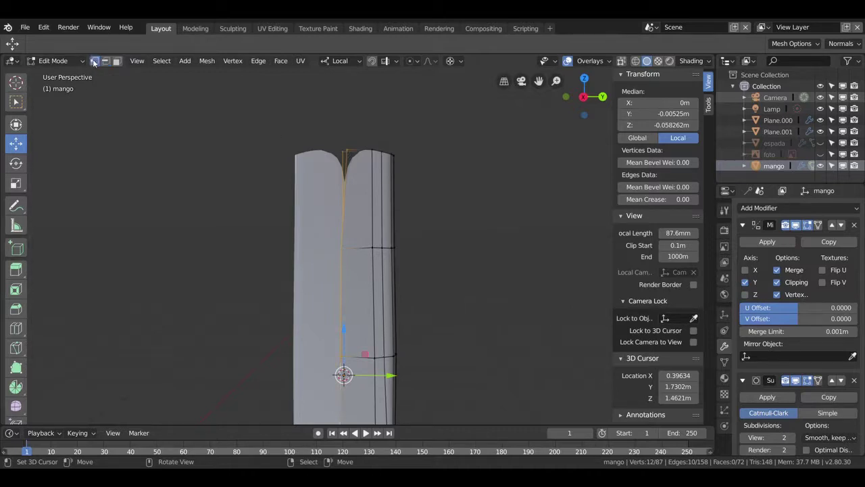
{"action": "left_click", "coordinate": [350, 154]}
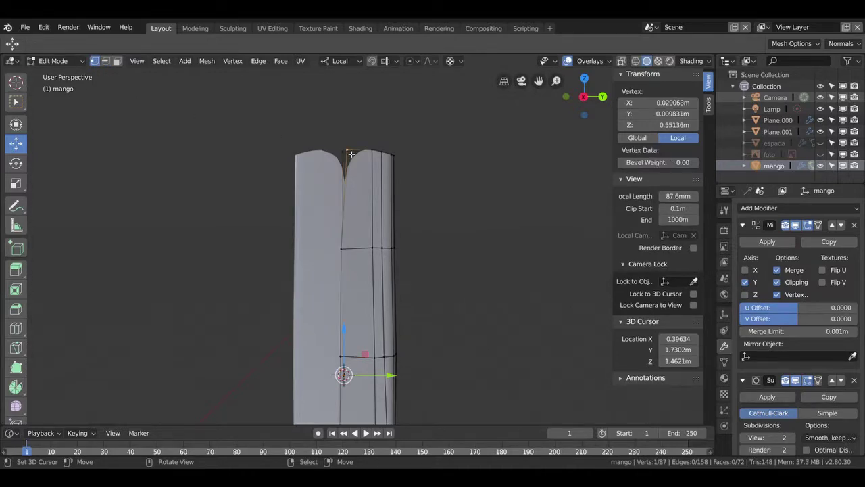
{"action": "left_click_drag", "start_coordinate": [396, 383], "coordinate": [350, 248]}
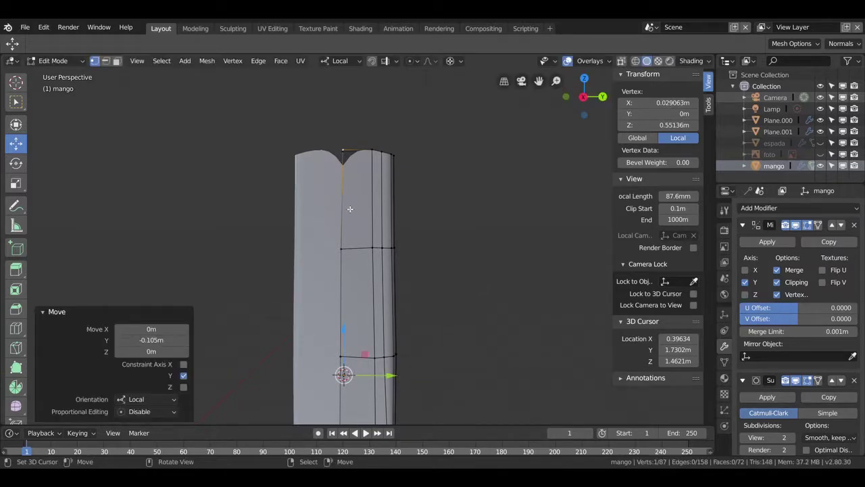
Step: Add a loop cut near the top of the handle, slid to -0.924
{"action": "key", "text": "ctrl+r"}
{"action": "left_click", "coordinate": [348, 196]}
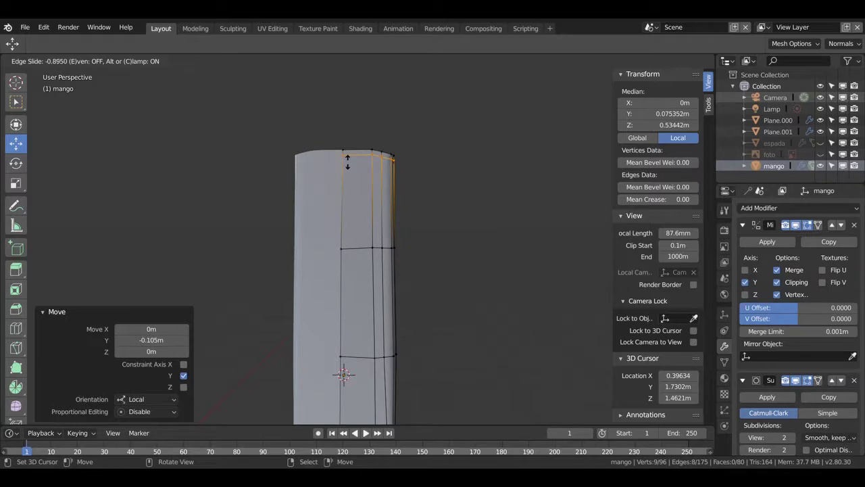
{"action": "left_click", "coordinate": [347, 158]}
{"action": "mouse_move", "coordinate": [347, 162]}
{"action": "middle_mouse_down"}
{"action": "mouse_move", "coordinate": [371, 335]}
{"action": "mouse_move", "coordinate": [385, 253]}
{"action": "middle_mouse_up"}
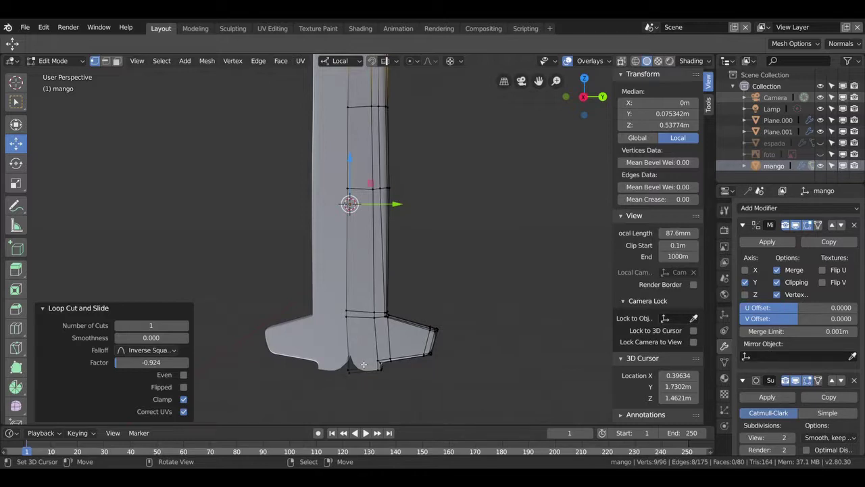
Step: Knife-cut from the guard's underside vertex to the guard edge
{"action": "middle_click_drag", "start_coordinate": [364, 365], "coordinate": [375, 282], "text": "shift"}
{"action": "scroll", "coordinate": [375, 282], "scroll_direction": "up", "scroll_amount": 2}
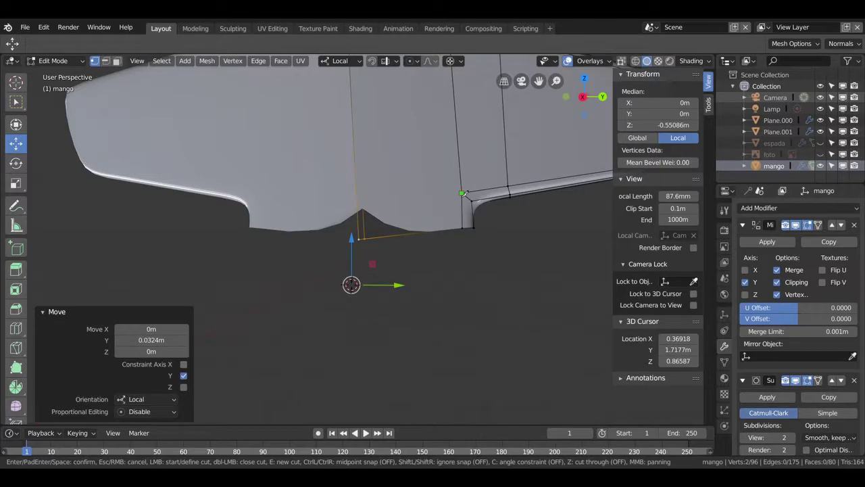
{"action": "left_click", "coordinate": [461, 194]}
{"action": "left_click", "coordinate": [360, 208]}
{"action": "key", "text": "Return"}
{"action": "mouse_move", "coordinate": [360, 207]}
{"action": "middle_mouse_down"}
{"action": "mouse_move", "coordinate": [340, 251]}
{"action": "mouse_move", "coordinate": [269, 190]}
{"action": "middle_mouse_up"}
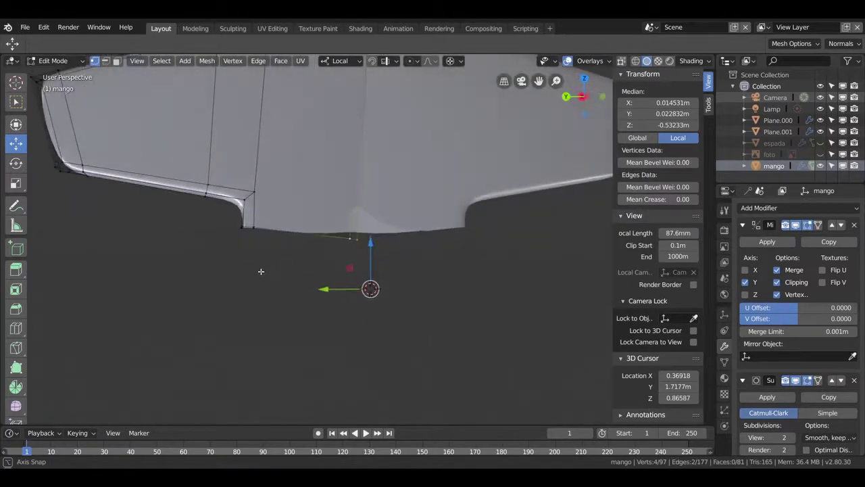
Step: Make a second knife cut from the other underside vertex to the guard edge
{"action": "key", "text": "k"}
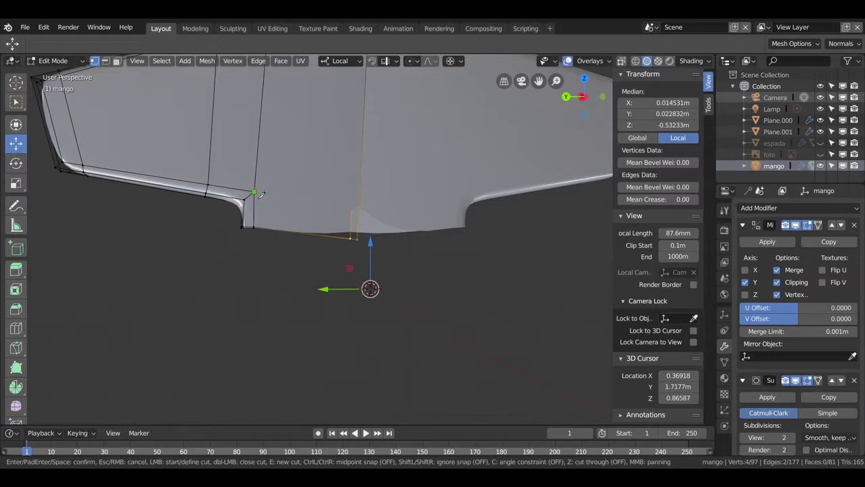
{"action": "left_click", "coordinate": [255, 194]}
{"action": "left_click", "coordinate": [360, 210]}
{"action": "key", "text": "Return"}
{"action": "mouse_move", "coordinate": [361, 211]}
{"action": "middle_mouse_down"}
{"action": "mouse_move", "coordinate": [392, 226]}
{"action": "mouse_move", "coordinate": [427, 221]}
{"action": "middle_mouse_up"}
{"action": "scroll", "coordinate": [426, 221], "scroll_direction": "up", "scroll_amount": 3}
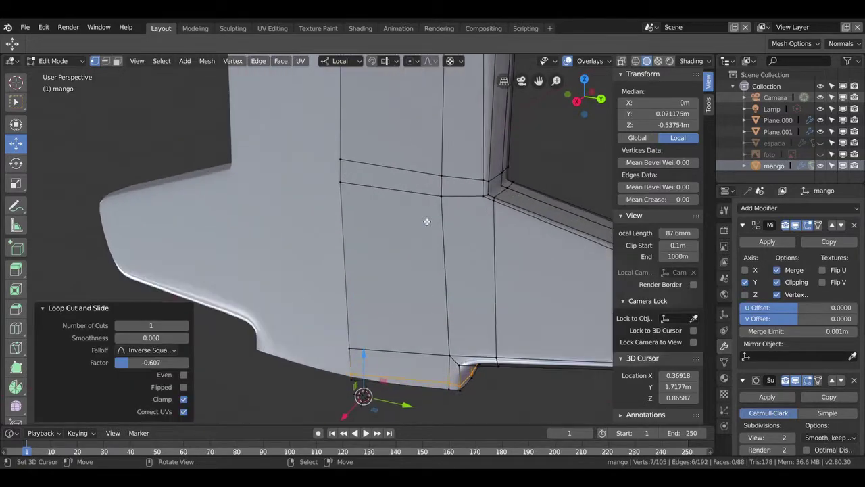
{"action": "scroll", "coordinate": [427, 221], "scroll_direction": "down", "scroll_amount": 2}
{"action": "mouse_move", "coordinate": [426, 221]}
{"action": "middle_mouse_down"}
{"action": "mouse_move", "coordinate": [427, 160]}
{"action": "mouse_move", "coordinate": [333, 210]}
{"action": "mouse_move", "coordinate": [405, 217]}
{"action": "middle_mouse_up"}
{"action": "scroll", "coordinate": [333, 312], "scroll_direction": "up", "scroll_amount": 3}
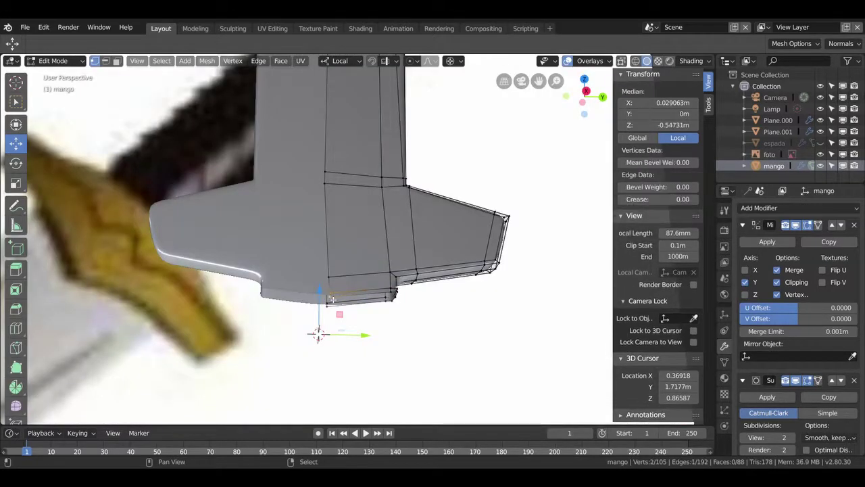
Step: Select the guard's bottom edge and lower it along local Z
{"action": "left_click", "coordinate": [331, 302], "text": "shift"}
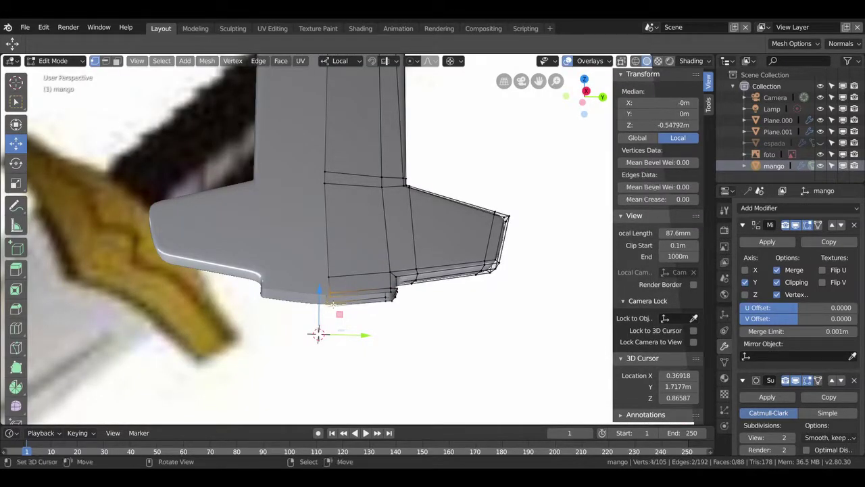
{"action": "right_click", "coordinate": [336, 267], "text": "shift"}
{"action": "left_click_drag", "start_coordinate": [337, 221], "coordinate": [337, 236]}
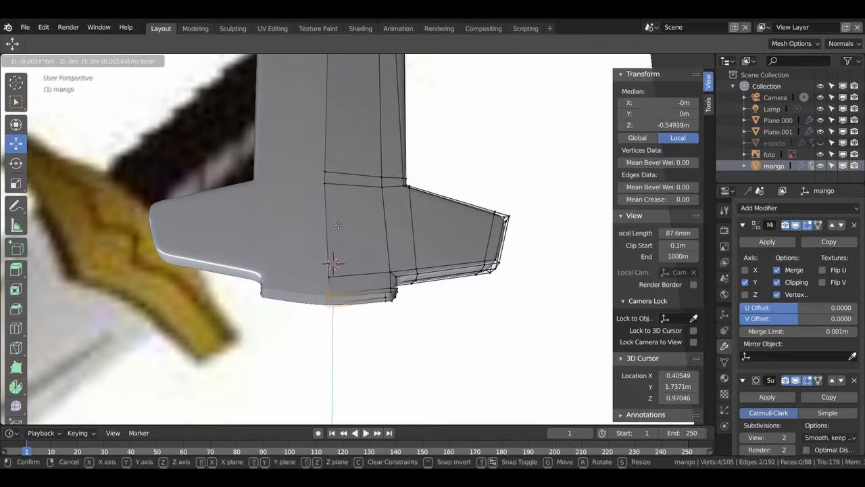
{"action": "left_click_drag", "start_coordinate": [337, 236], "coordinate": [335, 254]}
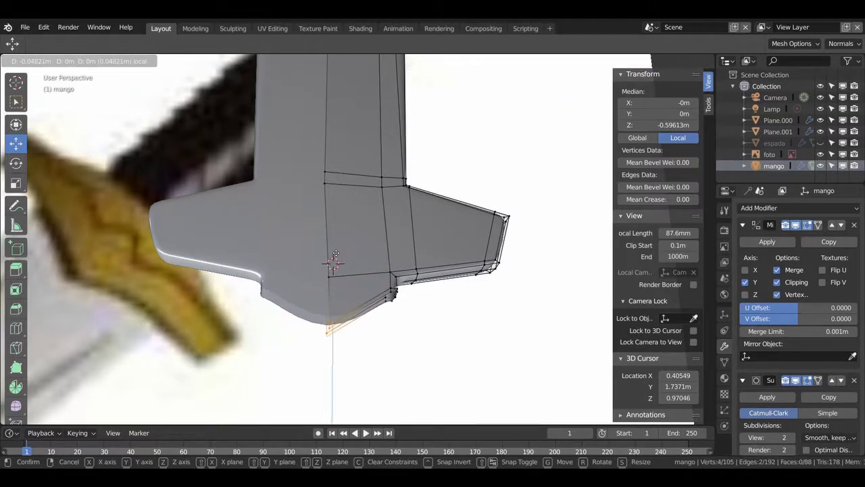
{"action": "left_click_drag", "start_coordinate": [335, 253], "coordinate": [336, 258]}
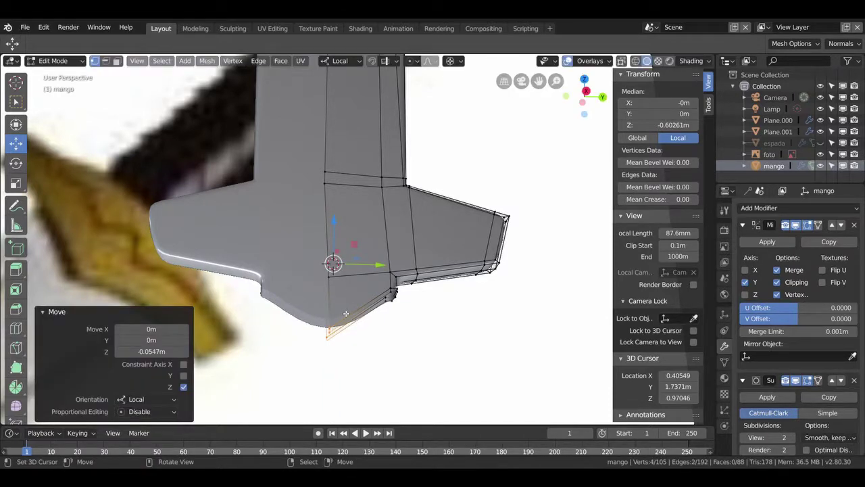
Step: Add a vertical edge loop near the guard's end and slide it to factor 0.806
{"action": "key", "text": "ctrl+r"}
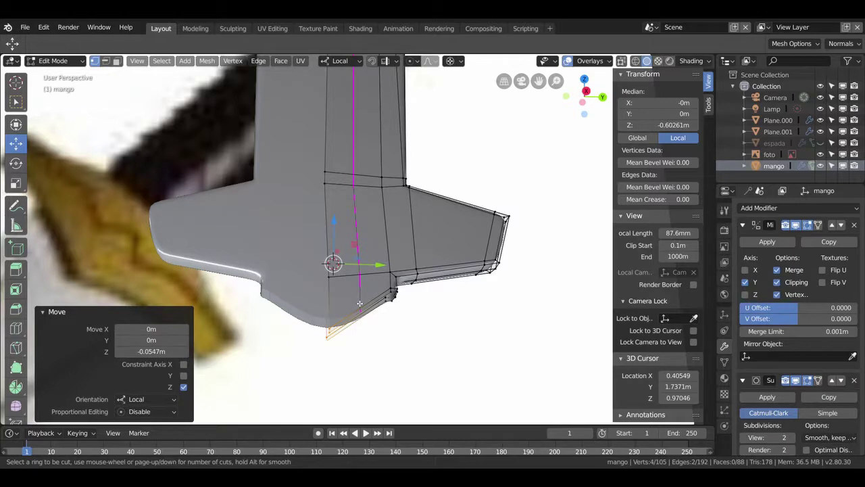
{"action": "left_click", "coordinate": [359, 303]}
{"action": "left_click_drag", "start_coordinate": [349, 303], "coordinate": [332, 318]}
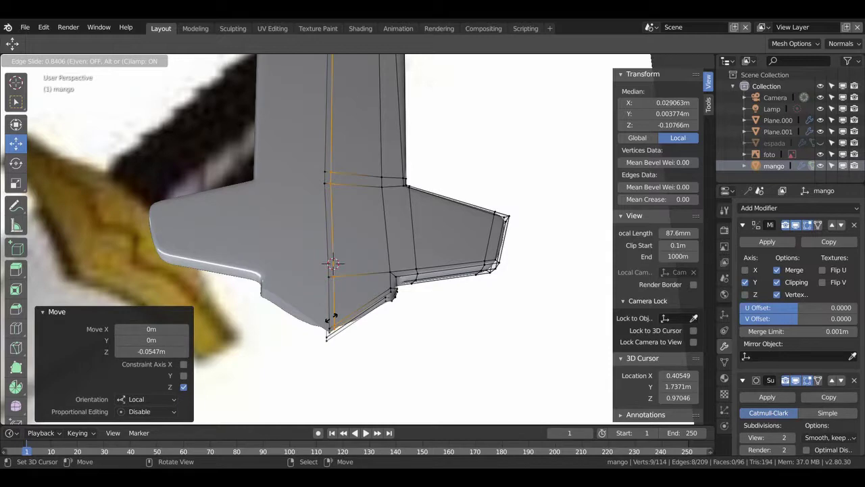
{"action": "left_click", "coordinate": [332, 317]}
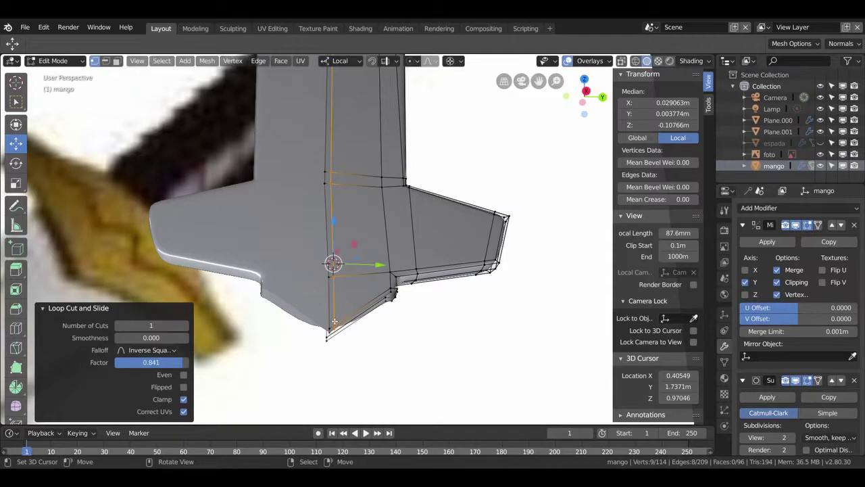
{"action": "middle_click_drag", "start_coordinate": [332, 318], "coordinate": [531, 324]}
{"action": "scroll", "coordinate": [532, 324], "scroll_direction": "down", "scroll_amount": 3}
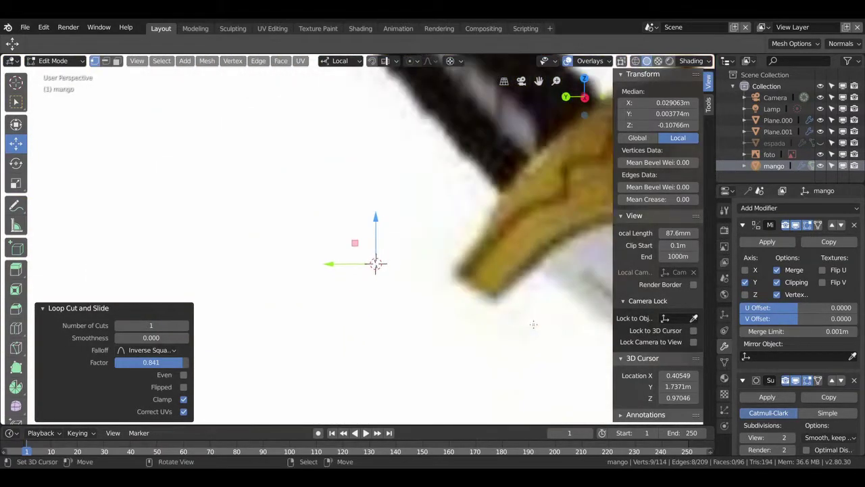
{"action": "scroll", "coordinate": [533, 320], "scroll_direction": "down", "scroll_amount": 3}
{"action": "scroll", "coordinate": [539, 308], "scroll_direction": "up", "scroll_amount": 3}
{"action": "scroll", "coordinate": [539, 309], "scroll_direction": "up", "scroll_amount": 3}
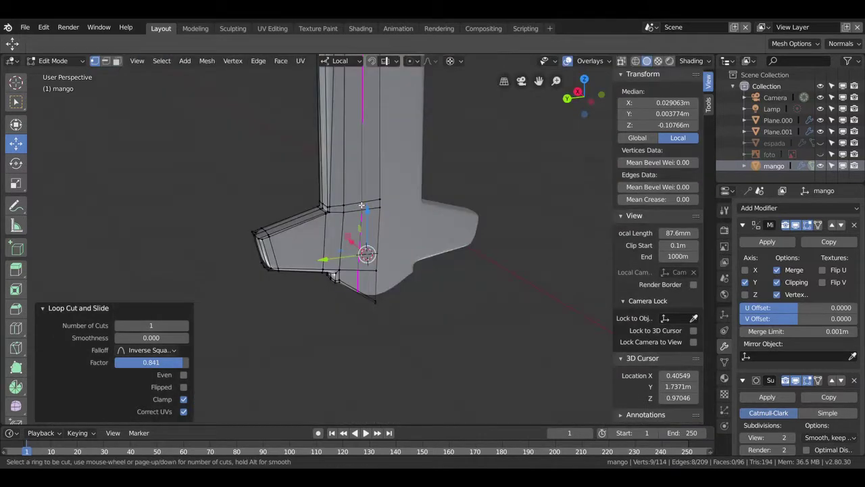
{"action": "key", "text": "g"}
{"action": "key", "text": "g"}
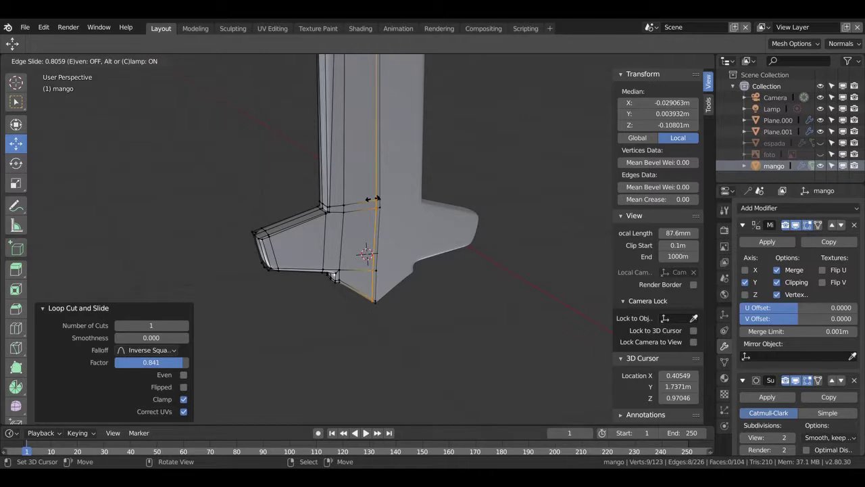
{"action": "left_click", "coordinate": [373, 199]}
Step: Unhide the foto reference image and view the sword in Right Orthographic
{"action": "mouse_move", "coordinate": [373, 199]}
{"action": "middle_mouse_down"}
{"action": "mouse_move", "coordinate": [551, 160]}
{"action": "mouse_move", "coordinate": [379, 250]}
{"action": "middle_mouse_up"}
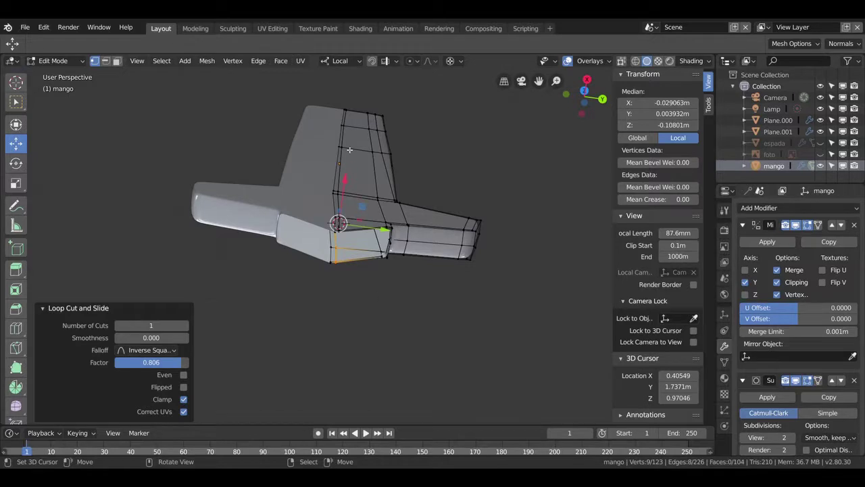
{"action": "mouse_move", "coordinate": [346, 267]}
{"action": "middle_mouse_down"}
{"action": "mouse_move", "coordinate": [338, 277]}
{"action": "mouse_move", "coordinate": [341, 262]}
{"action": "middle_mouse_up"}
{"action": "scroll", "coordinate": [344, 262], "scroll_direction": "up", "scroll_amount": 2}
{"action": "scroll", "coordinate": [341, 262], "scroll_direction": "up", "scroll_amount": 2}
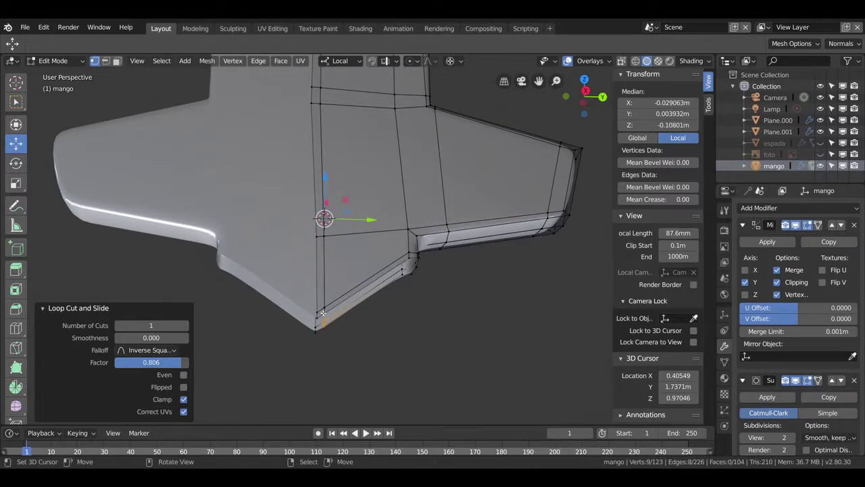
{"action": "middle_click_drag", "start_coordinate": [323, 312], "coordinate": [381, 380]}
{"action": "scroll", "coordinate": [381, 380], "scroll_direction": "down", "scroll_amount": 5}
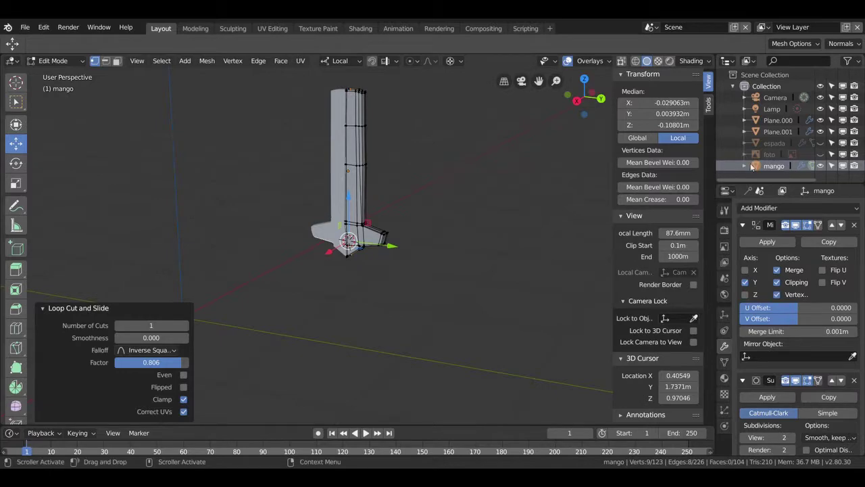
{"action": "left_click", "coordinate": [821, 154]}
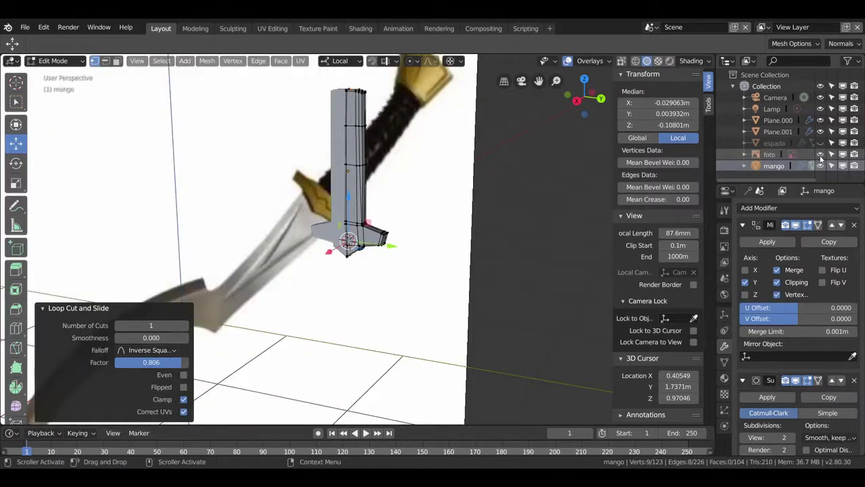
{"action": "key", "text": "KP_3"}
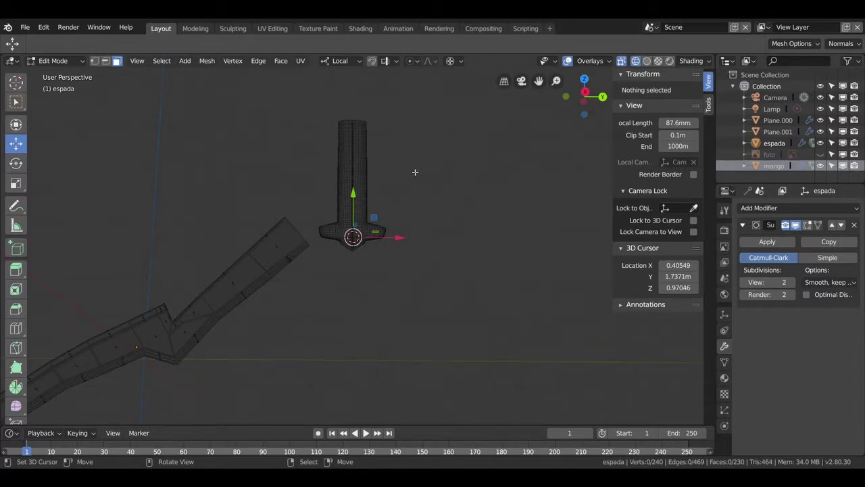
{"action": "key", "text": "KP_3"}
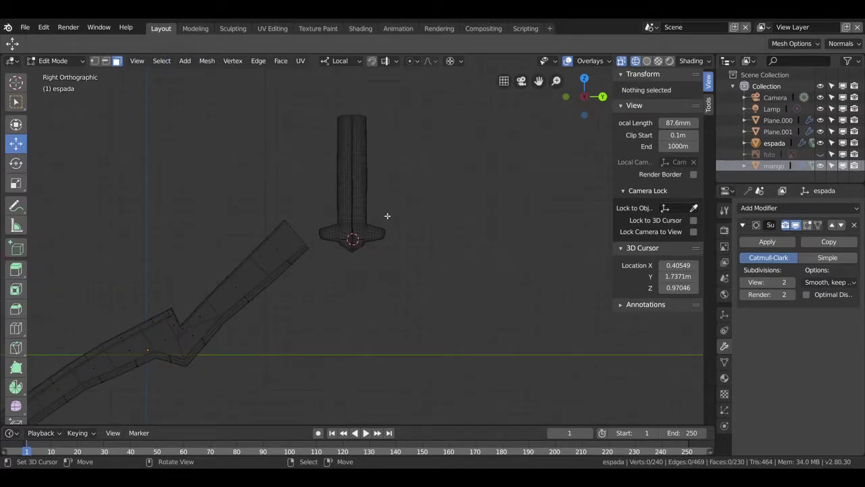
{"action": "key", "text": "ctrl+z"}
Step: Tilt the mango hilt 47.3° and slide it along its own axis to seat the guard on the blade
{"action": "key", "text": "r"}
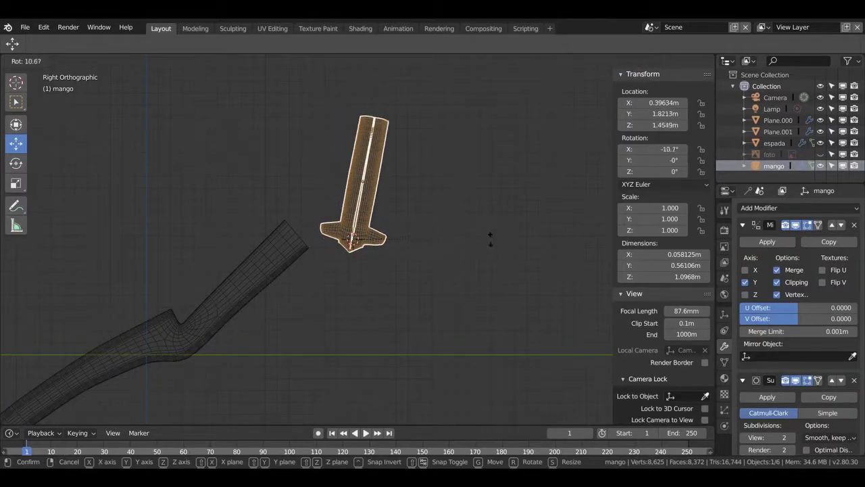
{"action": "left_click", "coordinate": [469, 319]}
{"action": "left_click_drag", "start_coordinate": [387, 274], "coordinate": [353, 239]}
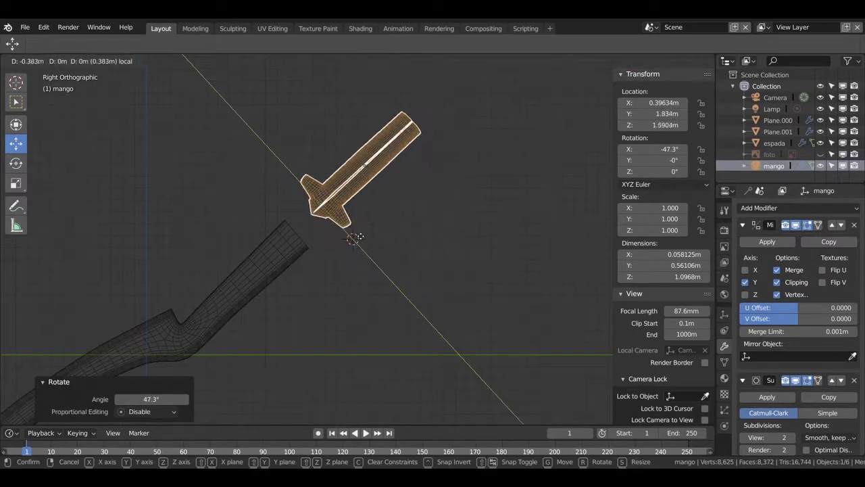
{"action": "left_click_drag", "start_coordinate": [385, 210], "coordinate": [366, 242]}
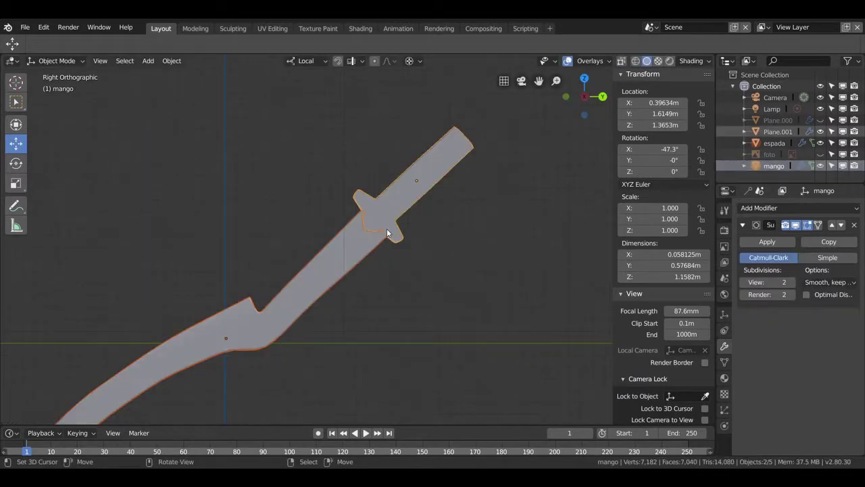
{"action": "scroll", "coordinate": [397, 229], "scroll_direction": "up", "scroll_amount": 3}
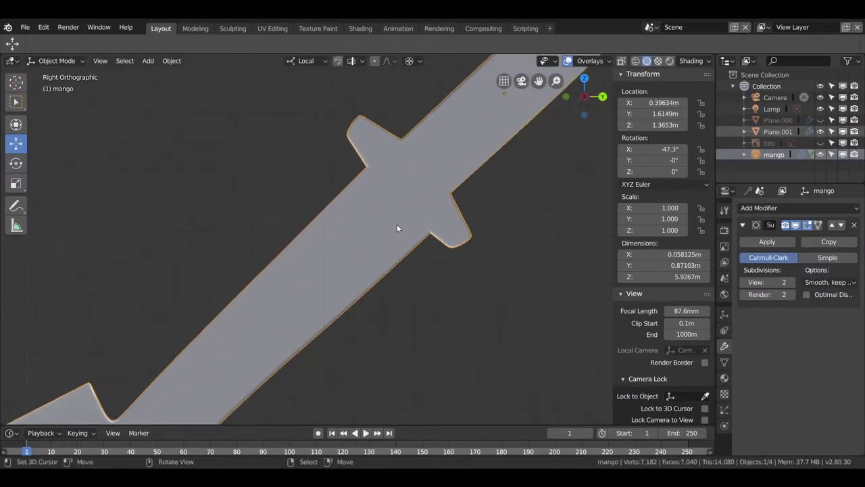
{"action": "key", "text": "Tab"}
{"action": "scroll", "coordinate": [403, 205], "scroll_direction": "up", "scroll_amount": 2}
{"action": "scroll", "coordinate": [403, 206], "scroll_direction": "up", "scroll_amount": 1}
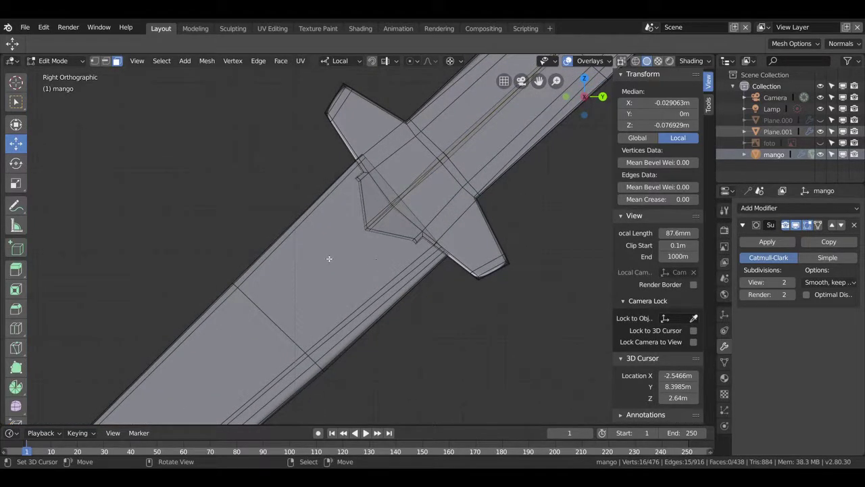
Step: Loop-cut the blade just below the hilt, then select that face ring and delete its faces
{"action": "key", "text": "ctrl+r"}
{"action": "left_click", "coordinate": [317, 217]}
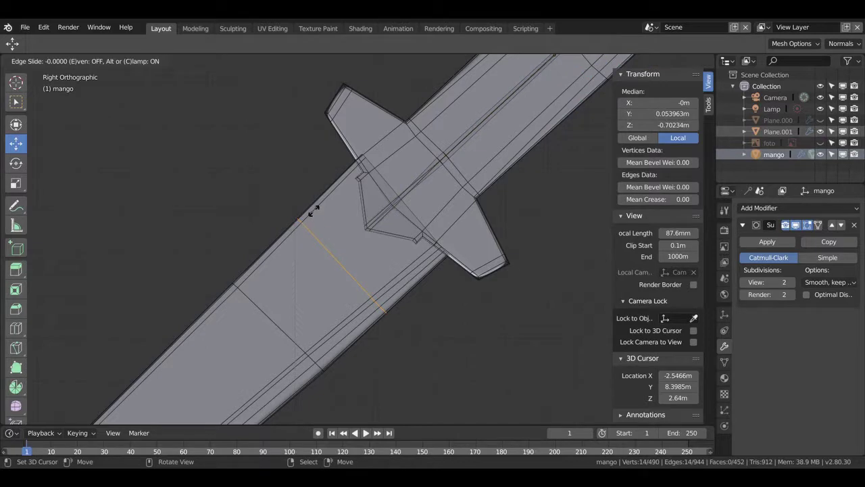
{"action": "left_click", "coordinate": [340, 189]}
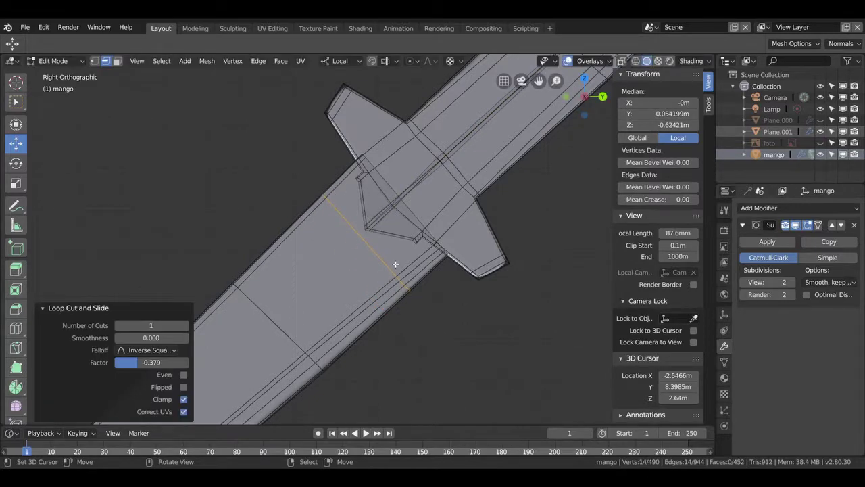
{"action": "left_click", "coordinate": [116, 61]}
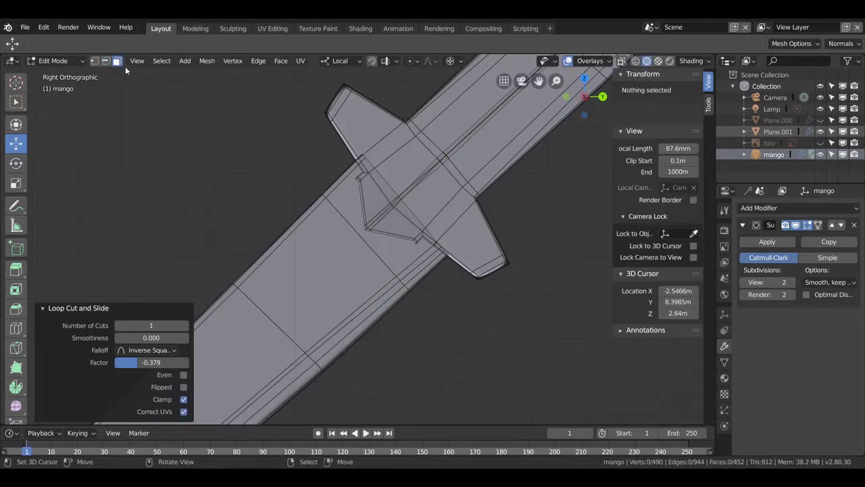
{"action": "left_click", "coordinate": [415, 272]}
{"action": "key", "text": "alt+a"}
{"action": "left_click", "coordinate": [415, 272], "text": "alt"}
{"action": "key", "text": "x"}
{"action": "left_click", "coordinate": [415, 272]}
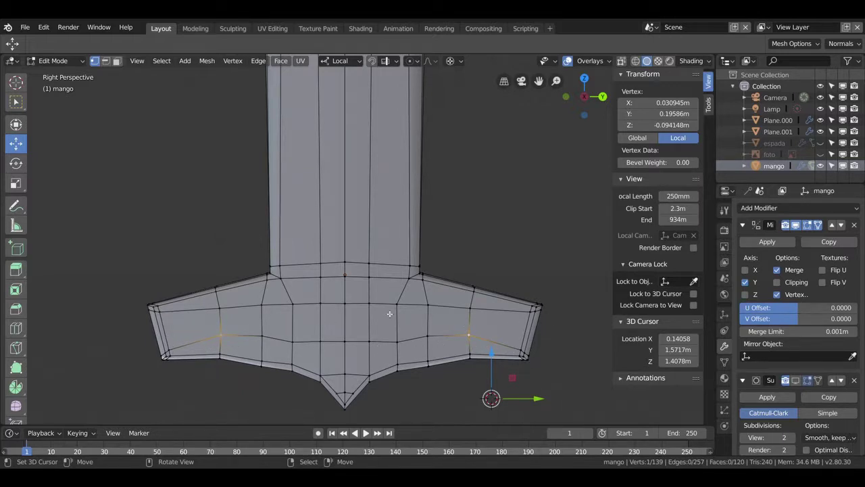
Step: Select the horizontal and both vertical edge loops across the guard
{"action": "left_click", "coordinate": [413, 305], "text": "alt"}
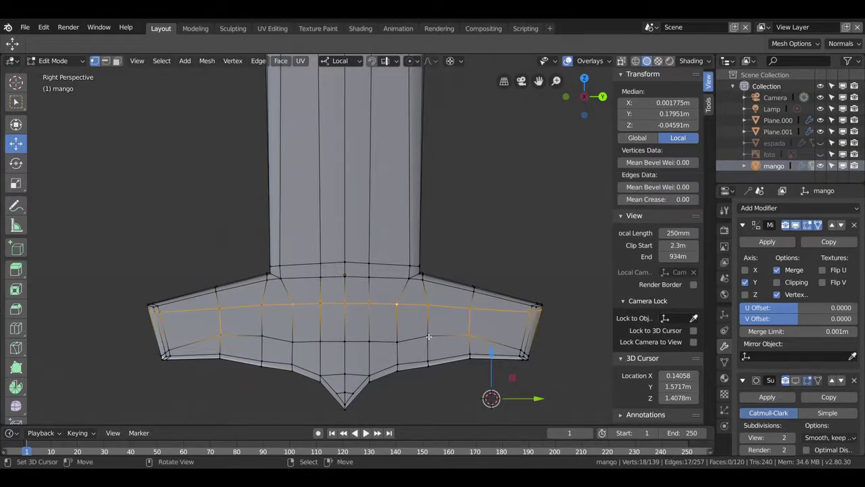
{"action": "left_click", "coordinate": [430, 336]}
{"action": "left_click", "coordinate": [429, 336], "text": "shift"}
{"action": "left_click", "coordinate": [430, 336], "text": "alt"}
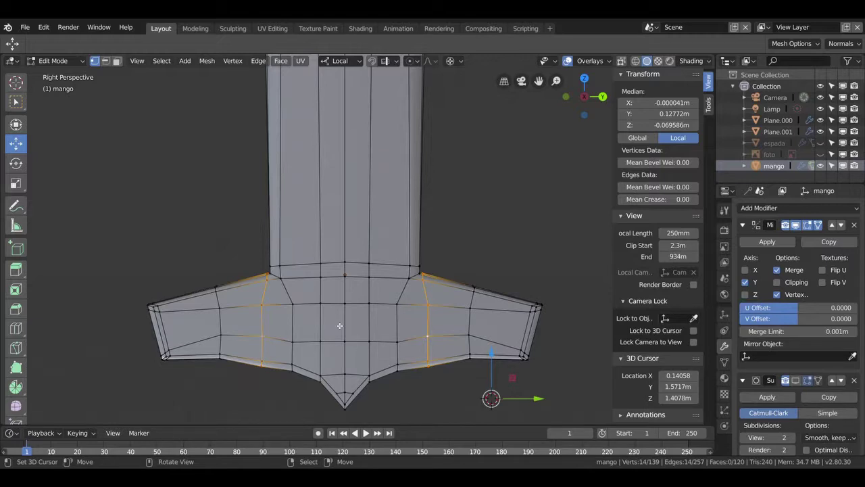
{"action": "mouse_move", "coordinate": [434, 325]}
{"action": "middle_mouse_down"}
{"action": "mouse_move", "coordinate": [361, 275]}
{"action": "mouse_move", "coordinate": [373, 317]}
{"action": "middle_mouse_up"}
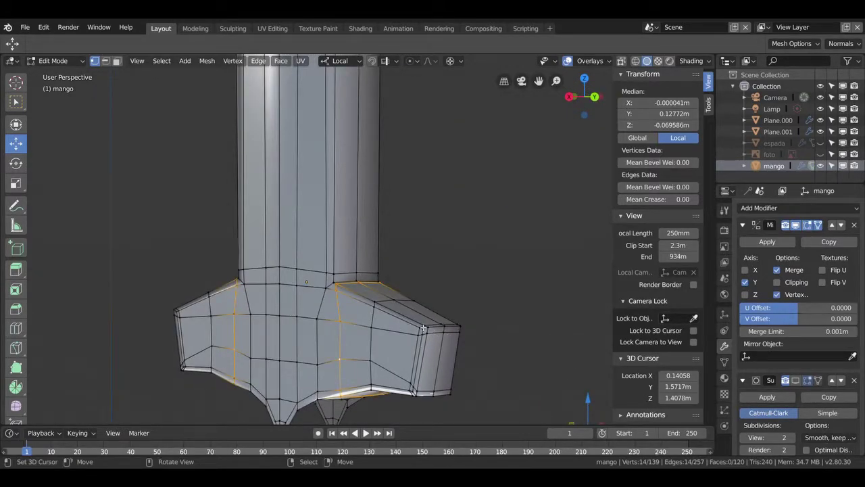
{"action": "mouse_move", "coordinate": [417, 376]}
{"action": "middle_mouse_down"}
{"action": "mouse_move", "coordinate": [478, 387]}
{"action": "mouse_move", "coordinate": [486, 366]}
{"action": "mouse_move", "coordinate": [395, 291]}
{"action": "mouse_move", "coordinate": [743, 295]}
{"action": "middle_mouse_up"}
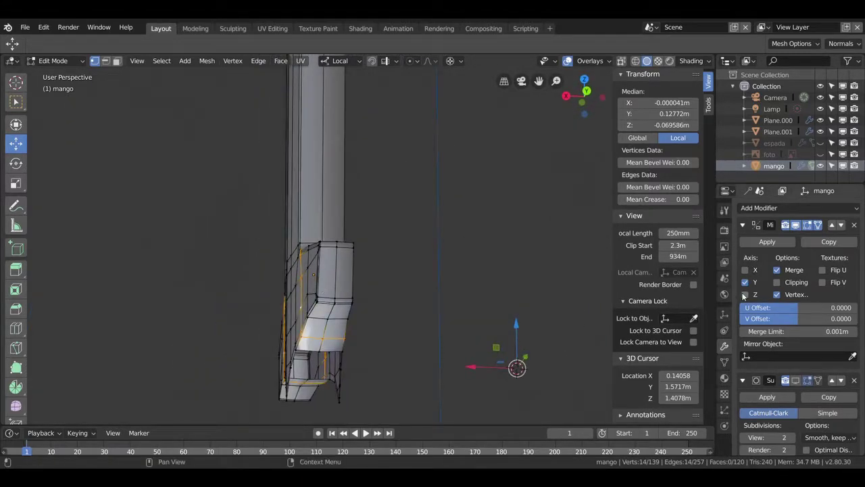
{"action": "mouse_move", "coordinate": [595, 291]}
{"action": "middle_mouse_down"}
{"action": "mouse_move", "coordinate": [398, 287]}
{"action": "mouse_move", "coordinate": [419, 292]}
{"action": "mouse_move", "coordinate": [406, 325]}
{"action": "middle_mouse_up"}
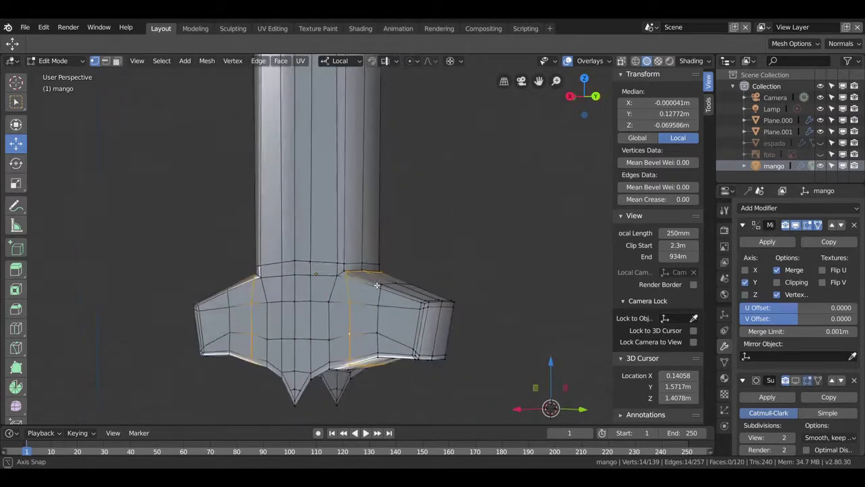
Step: Toggle the Mirror edit-mode display, then apply the Mirror modifier in Object Mode
{"action": "left_click", "coordinate": [786, 226]}
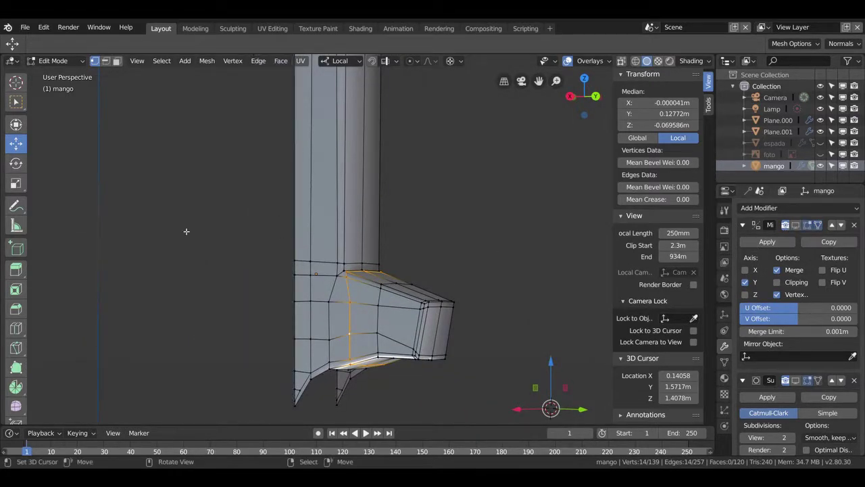
{"action": "left_click", "coordinate": [796, 224]}
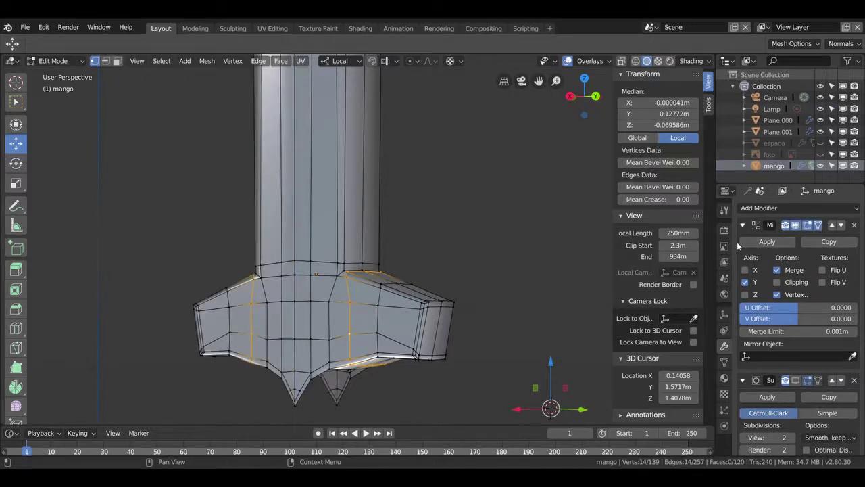
{"action": "left_click", "coordinate": [774, 243]}
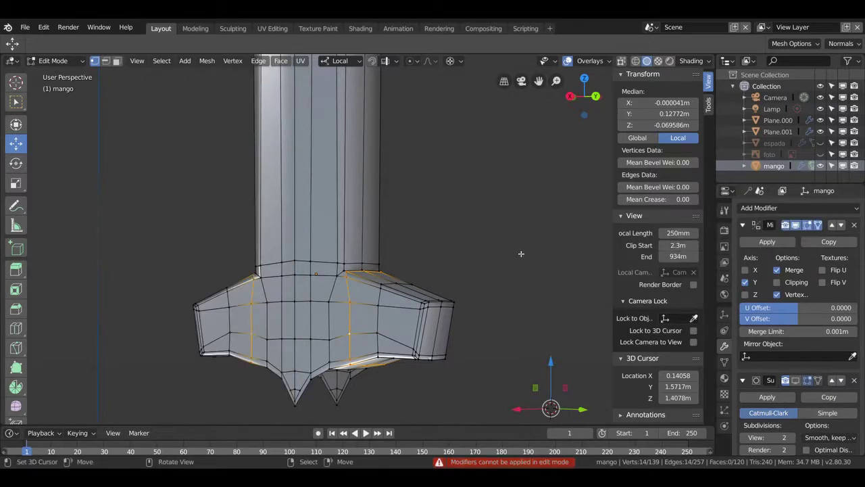
{"action": "key", "text": "Tab"}
{"action": "left_click", "coordinate": [767, 241]}
{"action": "key", "text": "Tab"}
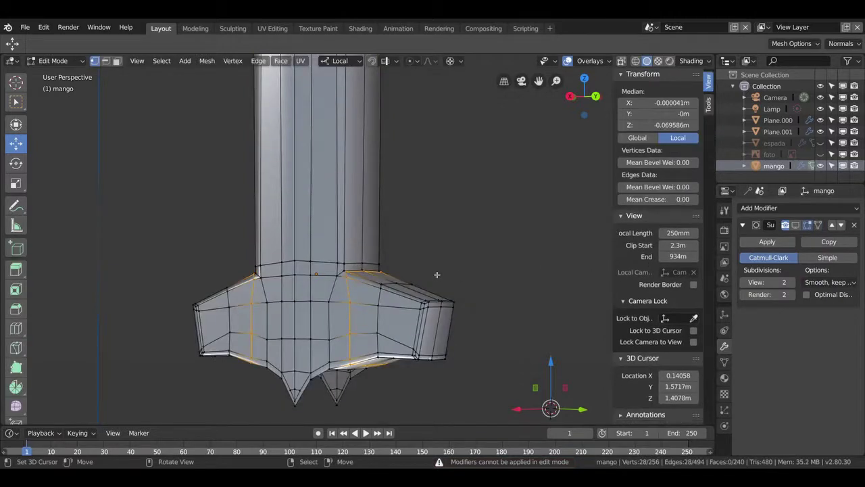
Step: View the hilt from the right side, checking it in wireframe then returning to solid shading
{"action": "middle_click_drag", "start_coordinate": [332, 294], "coordinate": [387, 298]}
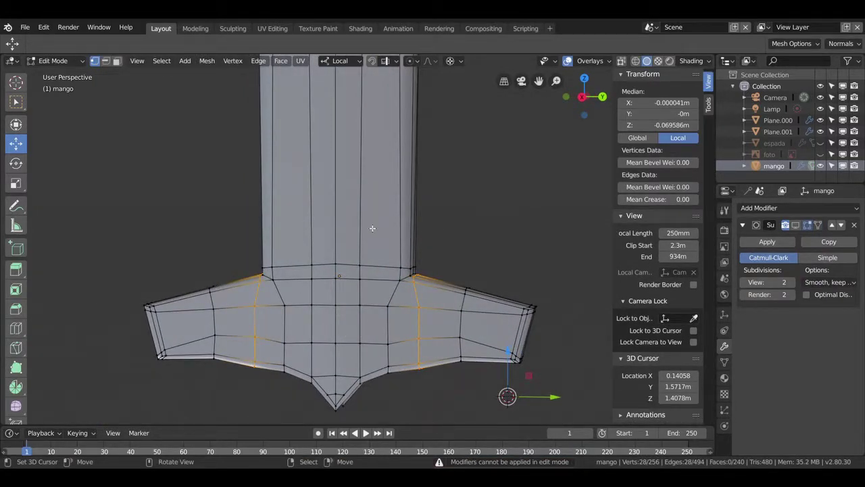
{"action": "scroll", "coordinate": [373, 229], "scroll_direction": "down", "scroll_amount": 2}
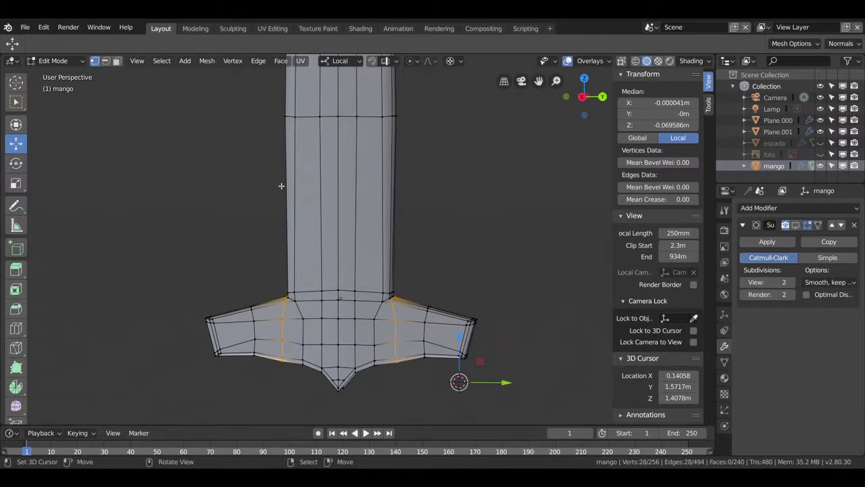
{"action": "key", "text": "KP_3"}
{"action": "key", "text": "z"}
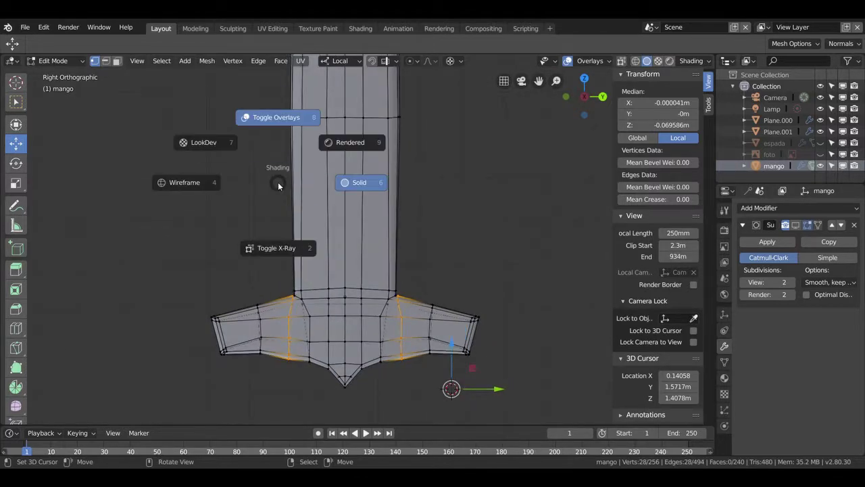
{"action": "left_click", "coordinate": [187, 183]}
{"action": "scroll", "coordinate": [248, 193], "scroll_direction": "down", "scroll_amount": 3}
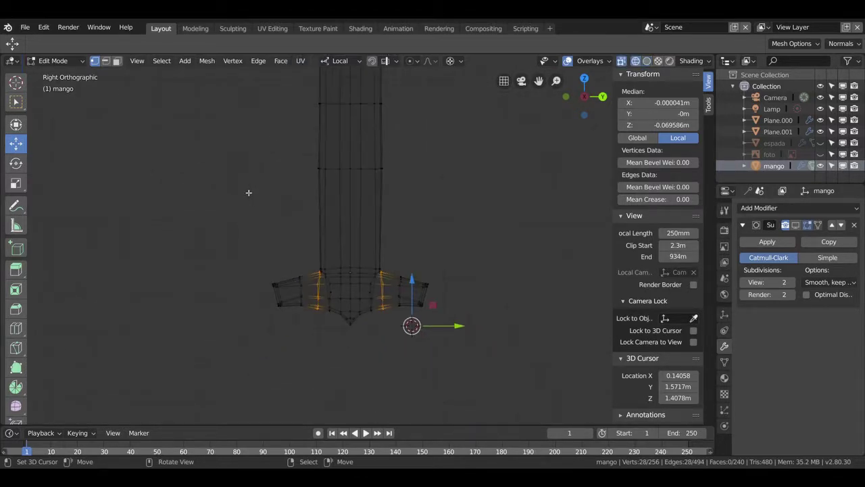
{"action": "middle_click_drag", "start_coordinate": [247, 191], "coordinate": [228, 286], "text": "shift"}
{"action": "key", "text": "z"}
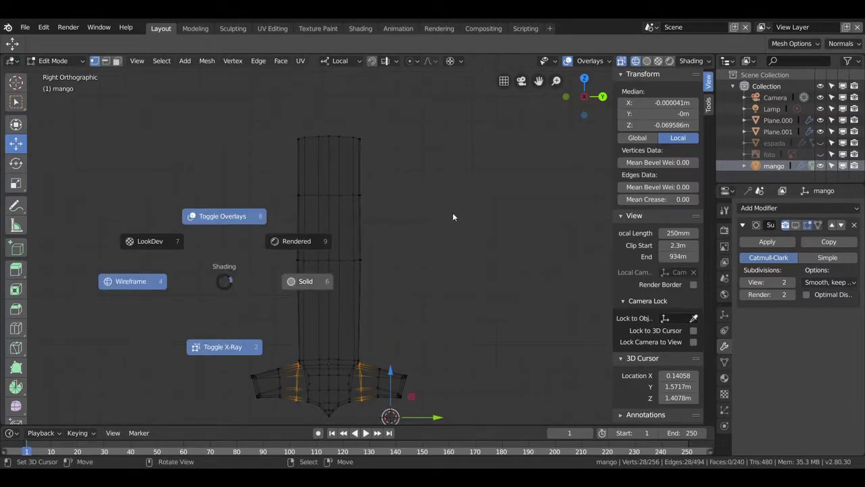
{"action": "left_click", "coordinate": [452, 212]}
Step: With X-ray on and face select mode, box-select the handle faces above the guard
{"action": "key", "text": "a"}
{"action": "key", "text": "alt+a"}
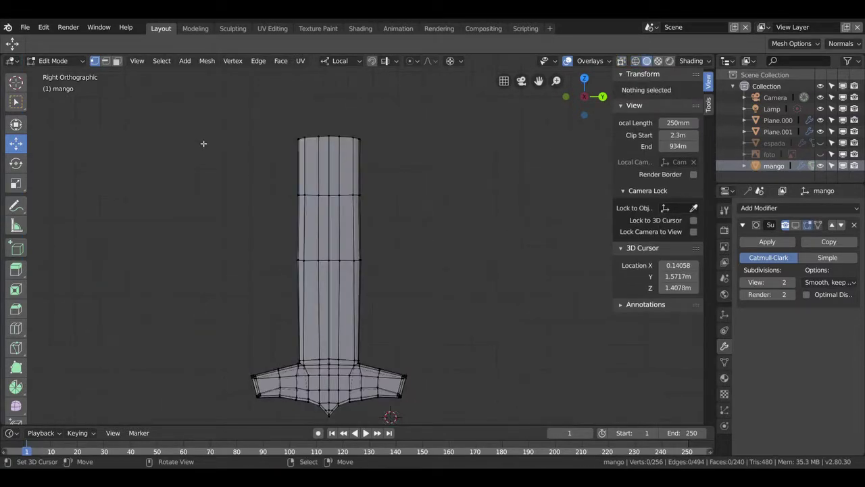
{"action": "key", "text": "shift+z"}
{"action": "key", "text": "b"}
{"action": "mouse_move", "coordinate": [248, 114]}
{"action": "left_mouse_down"}
{"action": "mouse_move", "coordinate": [436, 353]}
{"action": "mouse_move", "coordinate": [170, 206]}
{"action": "left_mouse_up"}
{"action": "left_click", "coordinate": [116, 63]}
{"action": "key", "text": "b"}
{"action": "left_click_drag", "start_coordinate": [204, 105], "coordinate": [447, 347]}
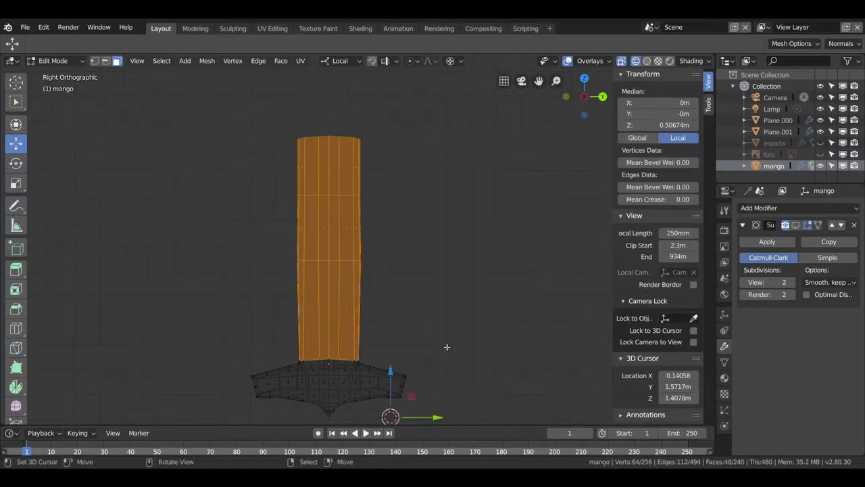
Step: Delete the selected handle faces, leaving the guard
{"action": "key", "text": "x"}
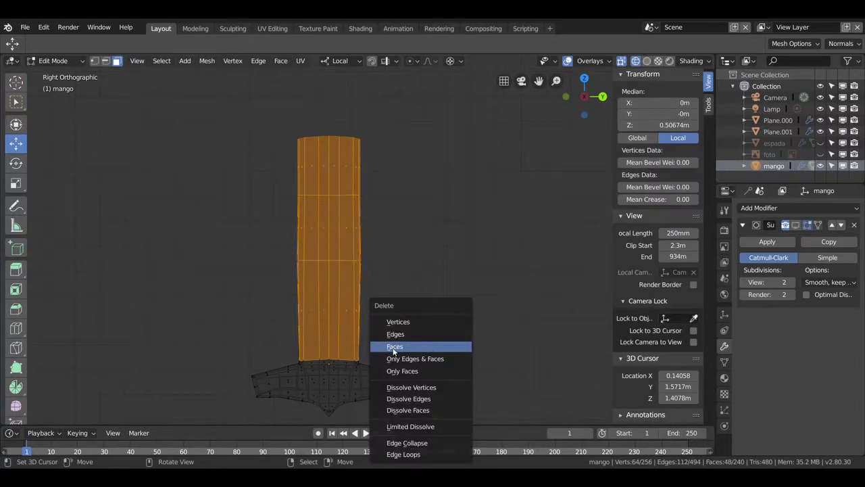
{"action": "left_click", "coordinate": [395, 349]}
{"action": "middle_click_drag", "start_coordinate": [387, 346], "coordinate": [464, 214], "text": "shift"}
{"action": "scroll", "coordinate": [415, 239], "scroll_direction": "up", "scroll_amount": 4}
Step: Viewing edge-on with overlays hidden, box-select the unwanted guard faces and delete them
{"action": "middle_click_drag", "start_coordinate": [415, 239], "coordinate": [149, 250]}
{"action": "key", "text": "shift+alt+z"}
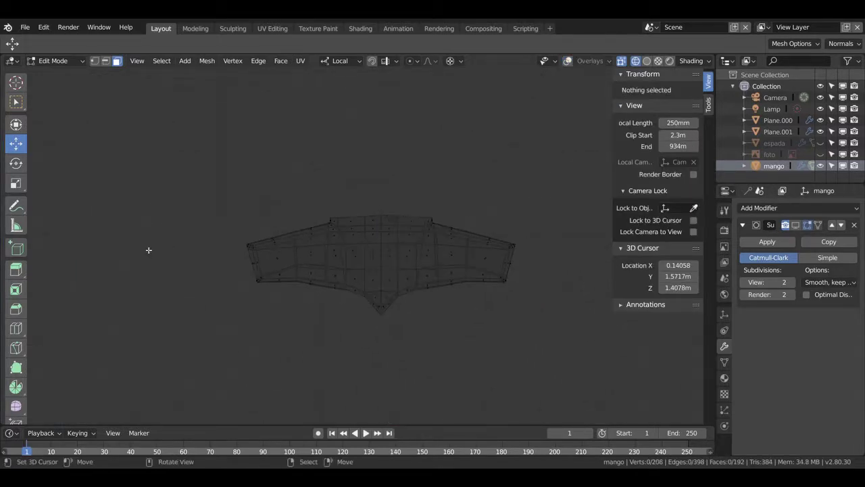
{"action": "key", "text": "b"}
{"action": "mouse_move", "coordinate": [386, 196]}
{"action": "left_mouse_down"}
{"action": "mouse_move", "coordinate": [421, 310]}
{"action": "mouse_move", "coordinate": [456, 358]}
{"action": "left_mouse_up"}
{"action": "key", "text": "b"}
{"action": "left_click_drag", "start_coordinate": [381, 188], "coordinate": [424, 292]}
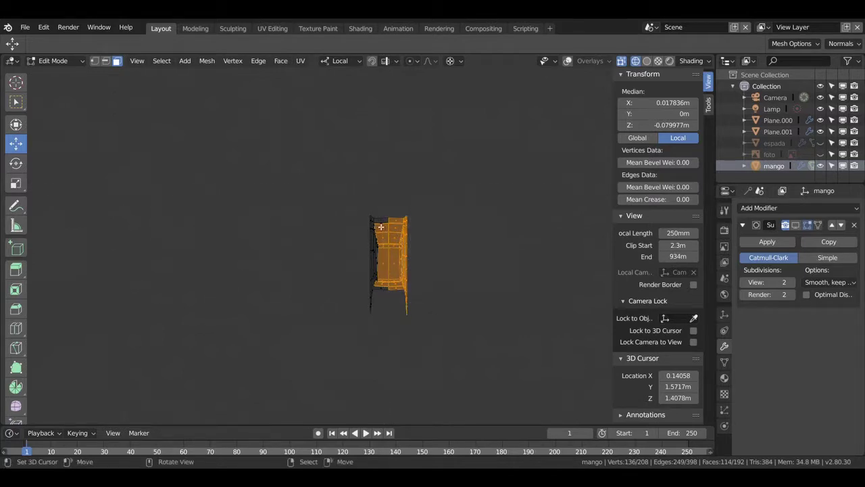
{"action": "key", "text": "x"}
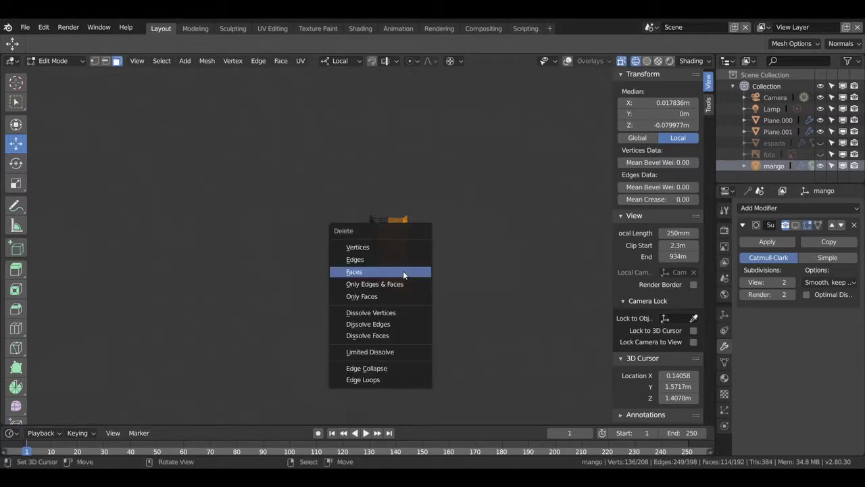
{"action": "left_click", "coordinate": [402, 270]}
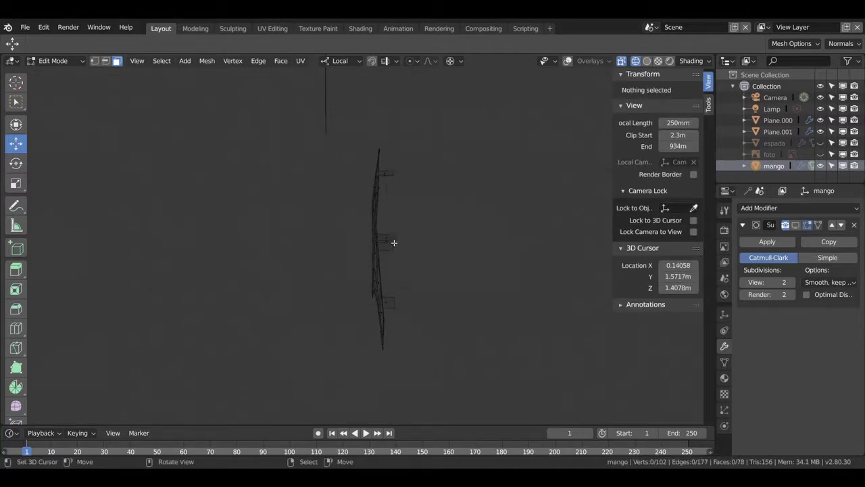
Step: Shift-select the six small stray faces around the guard and delete them as Faces
{"action": "left_click", "coordinate": [388, 240]}
{"action": "left_click", "coordinate": [387, 174], "text": "shift"}
{"action": "mouse_move", "coordinate": [399, 233]}
{"action": "middle_mouse_down"}
{"action": "mouse_move", "coordinate": [388, 271]}
{"action": "mouse_move", "coordinate": [412, 324]}
{"action": "mouse_move", "coordinate": [396, 304]}
{"action": "middle_mouse_up"}
{"action": "left_click", "coordinate": [410, 288]}
{"action": "left_click", "coordinate": [394, 305], "text": "shift"}
{"action": "mouse_move", "coordinate": [392, 232]}
{"action": "middle_mouse_down"}
{"action": "mouse_move", "coordinate": [425, 286]}
{"action": "mouse_move", "coordinate": [411, 267]}
{"action": "middle_mouse_up"}
{"action": "left_click", "coordinate": [401, 261], "text": "shift"}
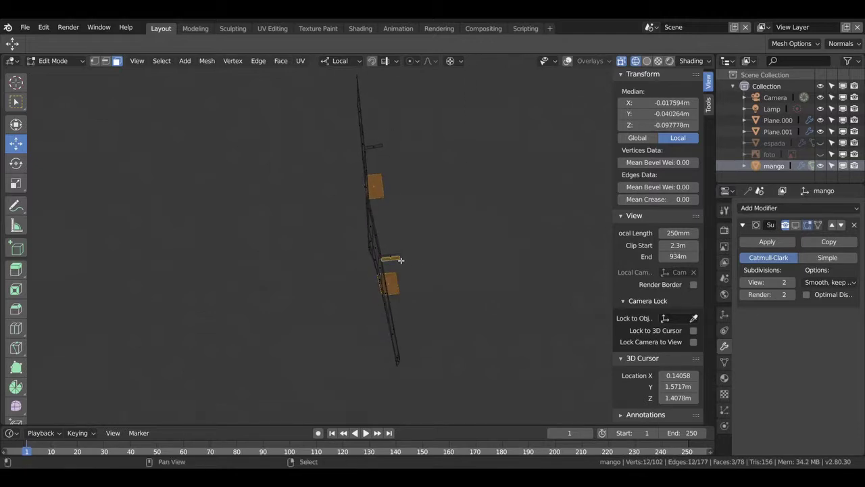
{"action": "middle_click_drag", "start_coordinate": [391, 156], "coordinate": [386, 132]}
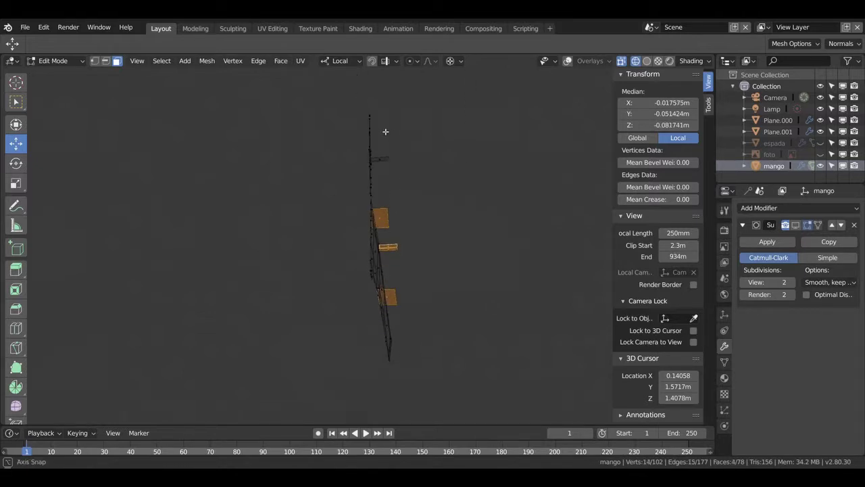
{"action": "left_click", "coordinate": [386, 161], "text": "shift"}
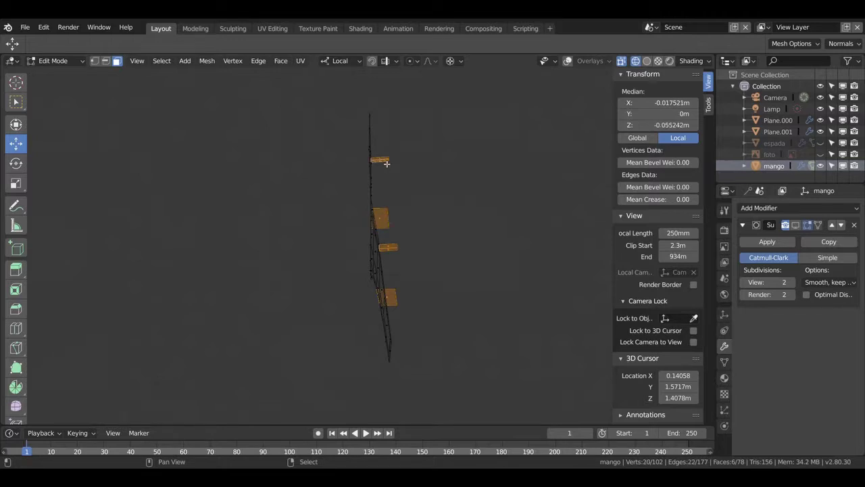
{"action": "key", "text": "x"}
{"action": "left_click", "coordinate": [419, 189]}
Step: Switch the viewport back to Solid shading and view the trimmed guard from the front
{"action": "mouse_move", "coordinate": [435, 197]}
{"action": "middle_mouse_down"}
{"action": "mouse_move", "coordinate": [370, 178]}
{"action": "mouse_move", "coordinate": [367, 131]}
{"action": "mouse_move", "coordinate": [410, 158]}
{"action": "mouse_move", "coordinate": [474, 296]}
{"action": "mouse_move", "coordinate": [482, 290]}
{"action": "middle_mouse_up"}
{"action": "key", "text": "z"}
{"action": "left_click", "coordinate": [554, 286]}
{"action": "mouse_move", "coordinate": [518, 315]}
{"action": "middle_mouse_down"}
{"action": "mouse_move", "coordinate": [405, 290]}
{"action": "mouse_move", "coordinate": [421, 343]}
{"action": "mouse_move", "coordinate": [502, 299]}
{"action": "mouse_move", "coordinate": [440, 286]}
{"action": "mouse_move", "coordinate": [460, 340]}
{"action": "middle_mouse_up"}
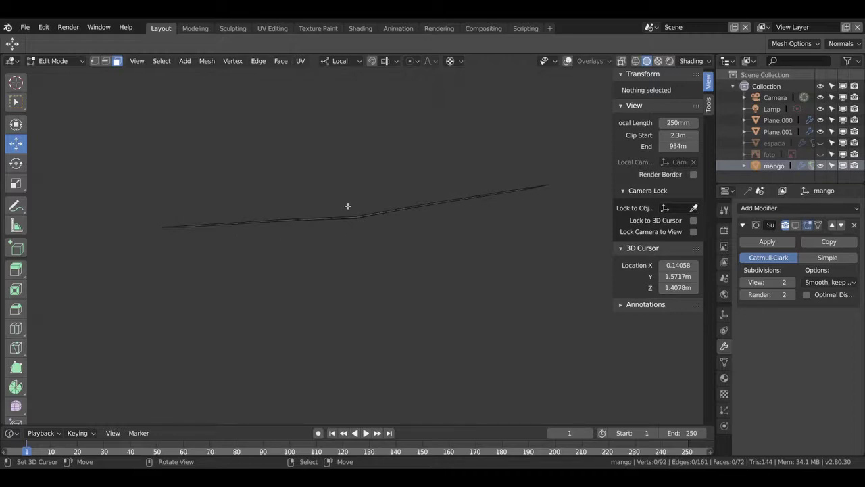
{"action": "middle_click_drag", "start_coordinate": [356, 269], "coordinate": [358, 216]}
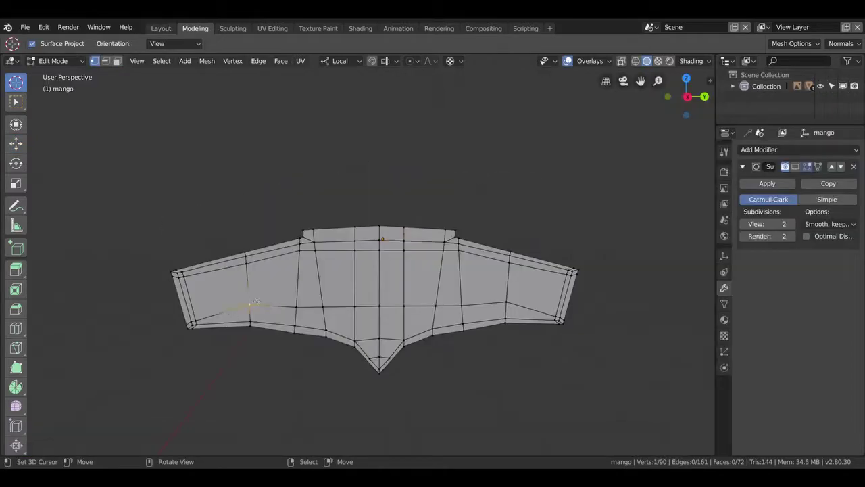
Step: Snap the 3D cursor to the selected vertex and scale the whole guard to 0 along local X
{"action": "key", "text": "shift+s"}
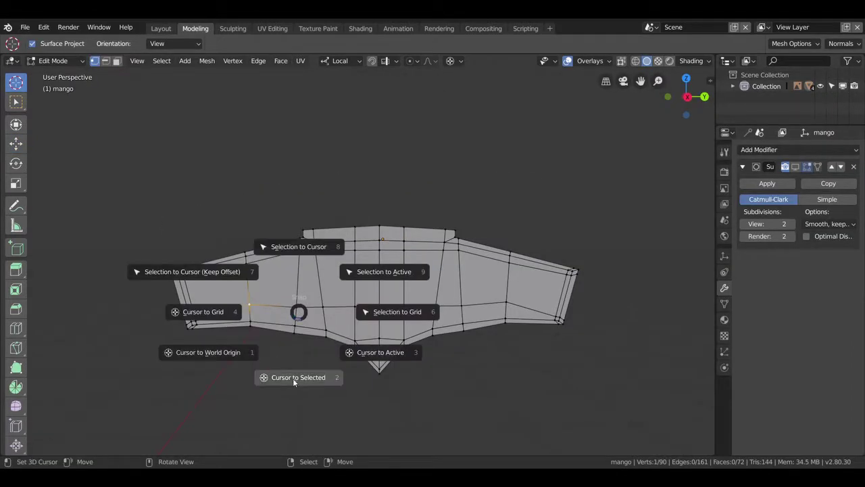
{"action": "left_click", "coordinate": [295, 377]}
{"action": "mouse_move", "coordinate": [319, 345]}
{"action": "middle_mouse_down"}
{"action": "mouse_move", "coordinate": [360, 211]}
{"action": "mouse_move", "coordinate": [361, 230]}
{"action": "middle_mouse_up"}
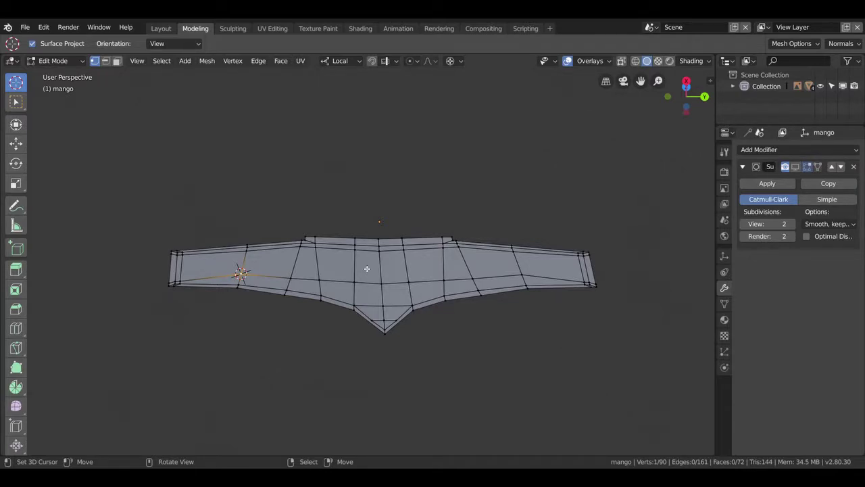
{"action": "key", "text": "a"}
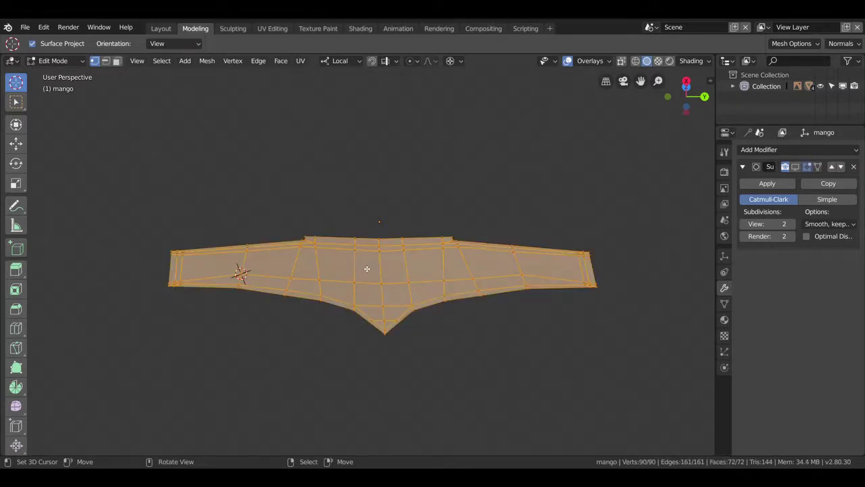
{"action": "key", "text": "s"}
{"action": "key", "text": "z"}
{"action": "key", "text": "x"}
{"action": "key", "text": "x"}
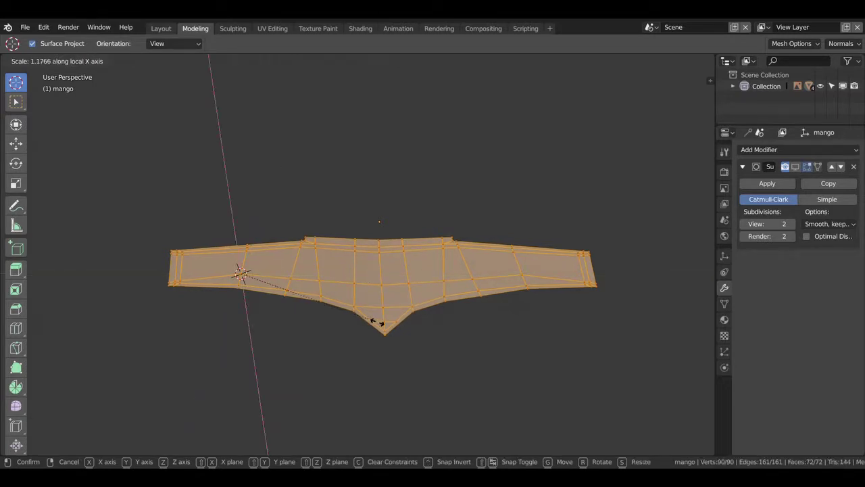
{"action": "type", "text": "0"}
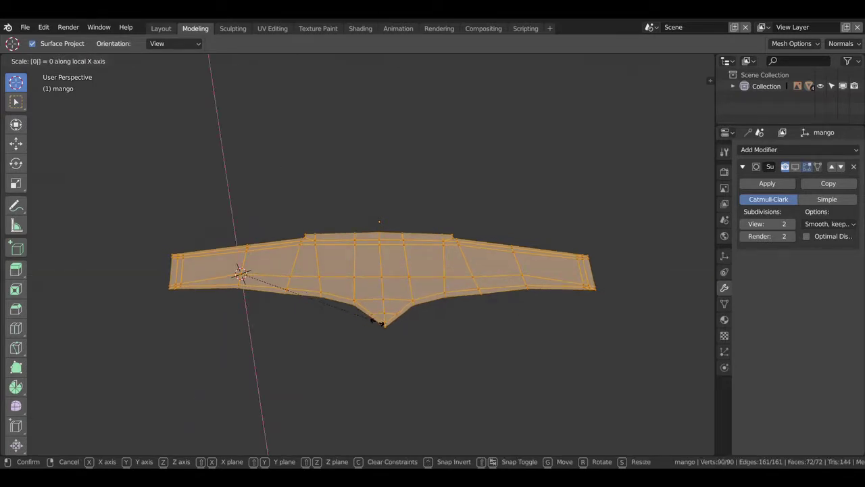
{"action": "key", "text": "Return"}
Step: Check the flattened guard, then return to Object Mode in right side view
{"action": "mouse_move", "coordinate": [463, 302]}
{"action": "middle_mouse_down"}
{"action": "mouse_move", "coordinate": [466, 295]}
{"action": "mouse_move", "coordinate": [579, 324]}
{"action": "mouse_move", "coordinate": [531, 344]}
{"action": "mouse_move", "coordinate": [390, 346]}
{"action": "mouse_move", "coordinate": [301, 326]}
{"action": "mouse_move", "coordinate": [460, 272]}
{"action": "mouse_move", "coordinate": [490, 238]}
{"action": "middle_mouse_up"}
{"action": "middle_click_drag", "start_coordinate": [261, 287], "coordinate": [284, 332]}
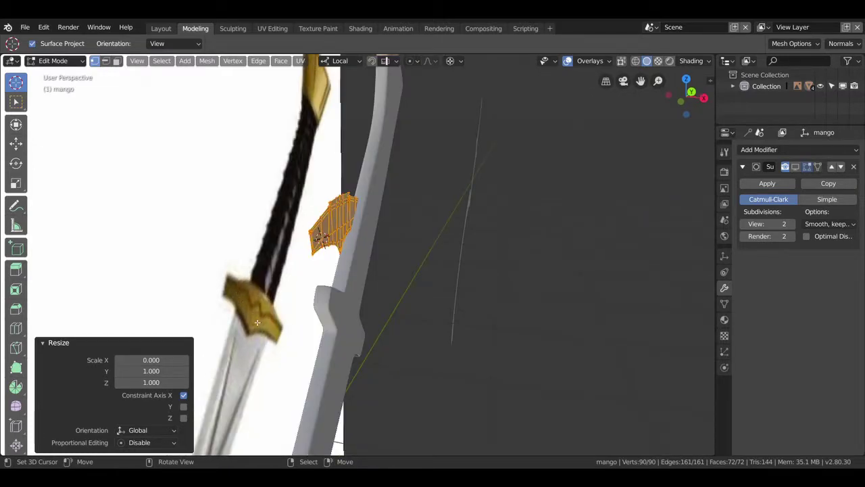
{"action": "middle_click_drag", "start_coordinate": [285, 333], "coordinate": [379, 253]}
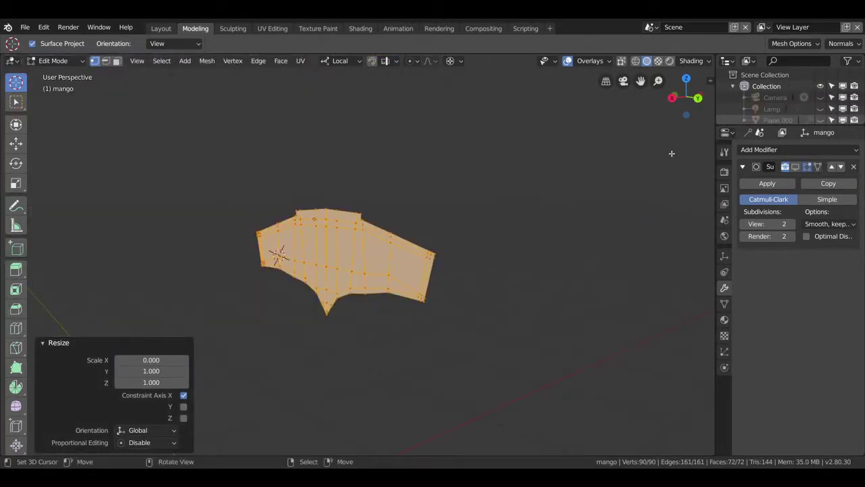
{"action": "key", "text": "Tab"}
{"action": "key", "text": "KP_3"}
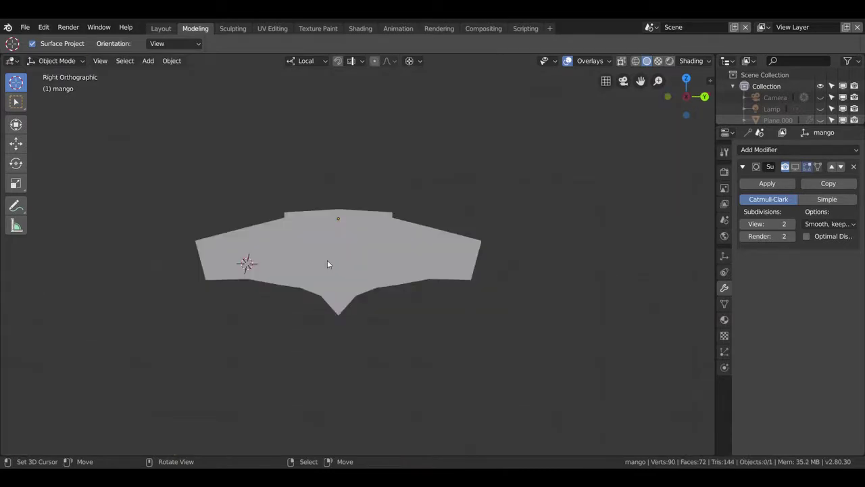
Step: Add a view-aligned plane at the 3D cursor and scale it down to 0.236
{"action": "key", "text": "shift+a"}
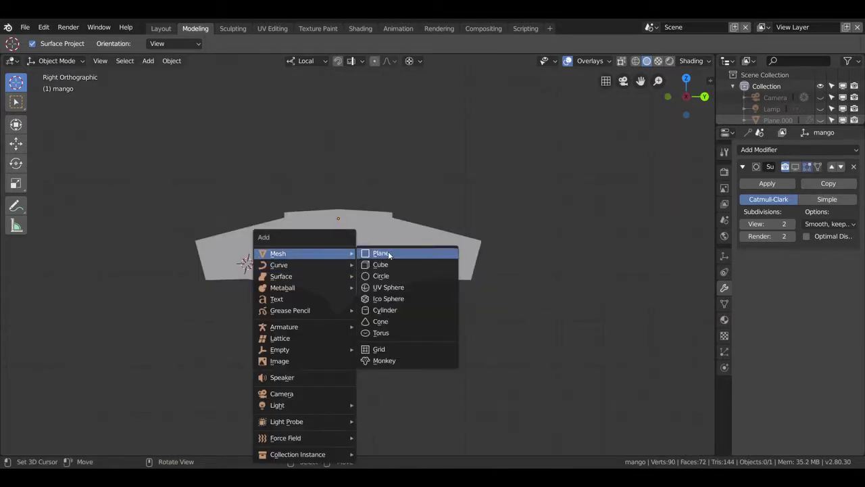
{"action": "left_click", "coordinate": [380, 253]}
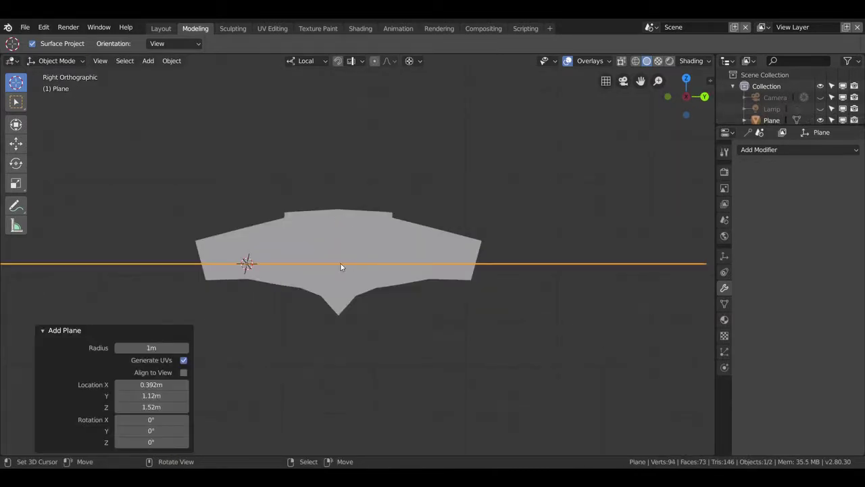
{"action": "left_click", "coordinate": [184, 373]}
{"action": "key", "text": "s"}
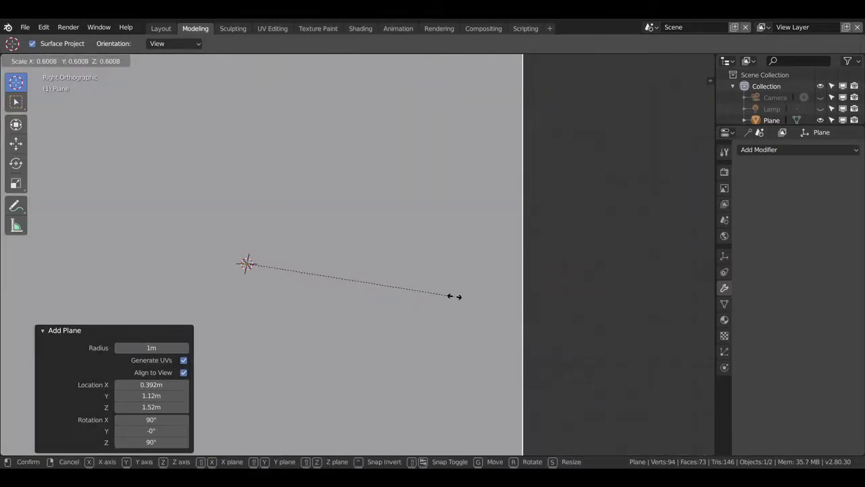
{"action": "left_click", "coordinate": [426, 311]}
{"action": "key", "text": "s"}
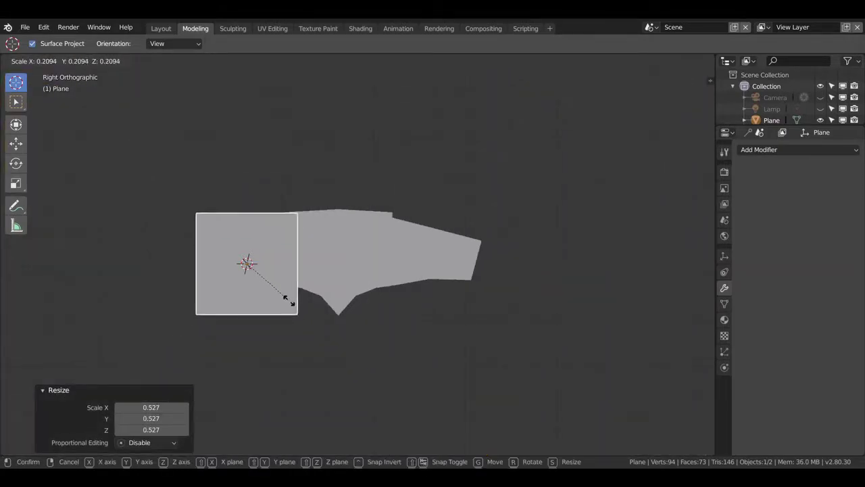
{"action": "left_click", "coordinate": [311, 292]}
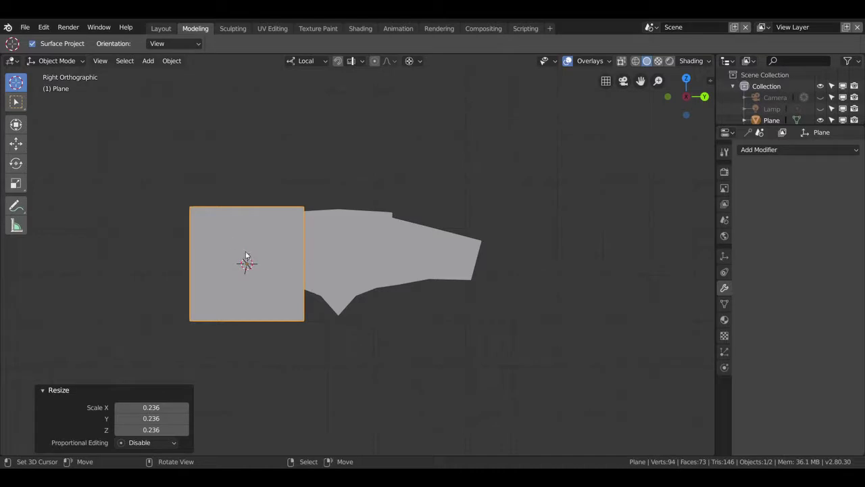
Step: Stretch the plane into a rectangle by moving its right edge 0.424 m along X
{"action": "key", "text": "Tab"}
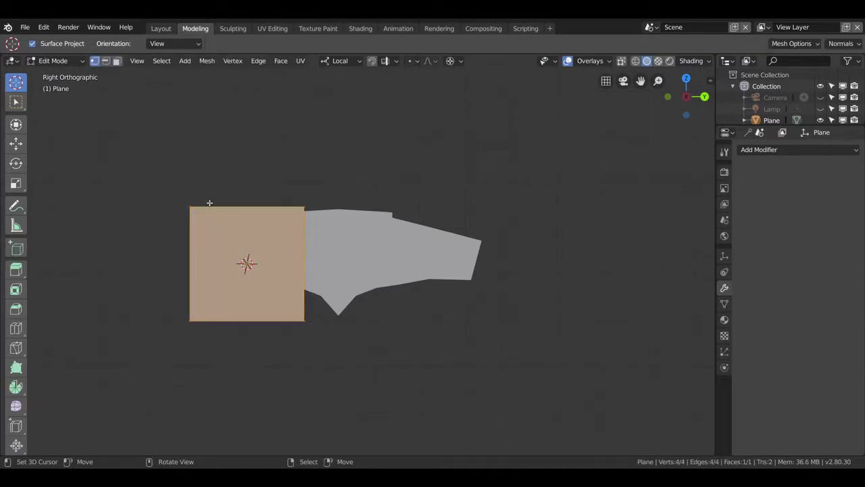
{"action": "left_click", "coordinate": [314, 266]}
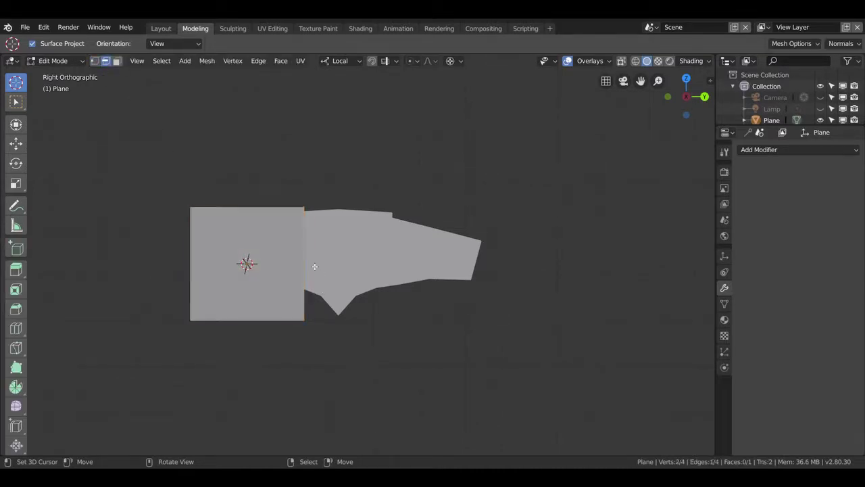
{"action": "left_click", "coordinate": [16, 143]}
{"action": "left_click_drag", "start_coordinate": [291, 265], "coordinate": [492, 266]}
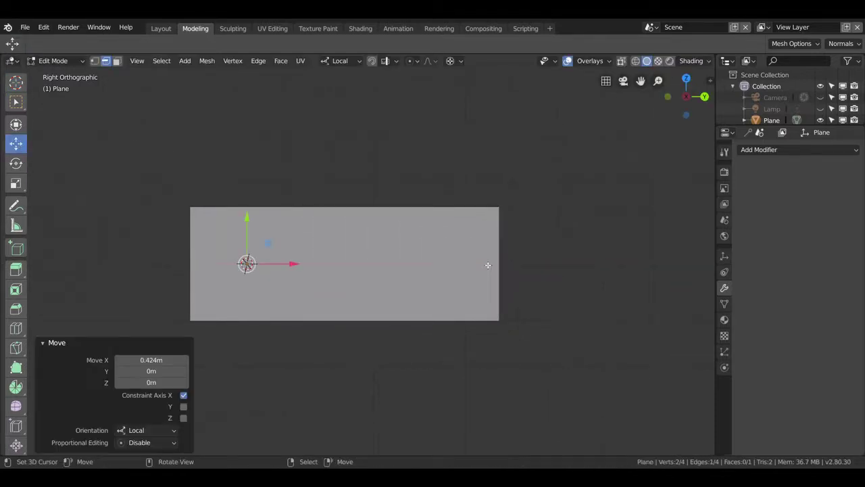
{"action": "mouse_move", "coordinate": [486, 264]}
{"action": "middle_mouse_down"}
{"action": "mouse_move", "coordinate": [474, 340]}
{"action": "mouse_move", "coordinate": [498, 160]}
{"action": "middle_mouse_up"}
{"action": "key", "text": "a"}
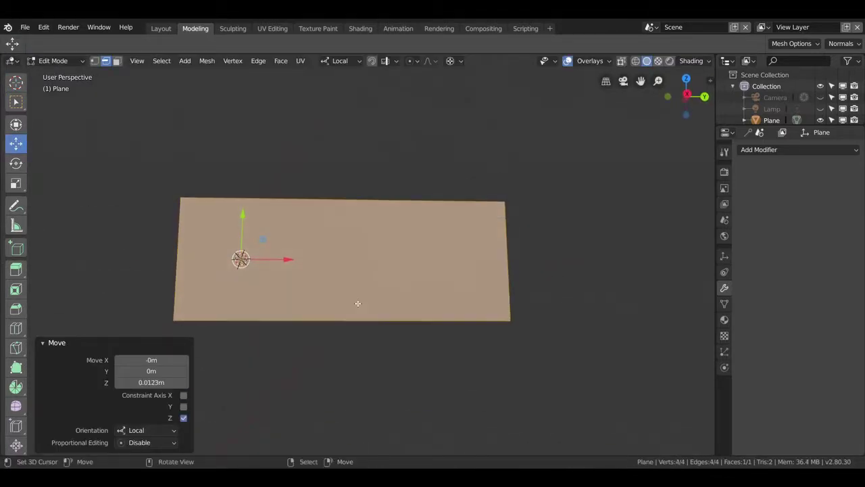
{"action": "key", "text": "Tab"}
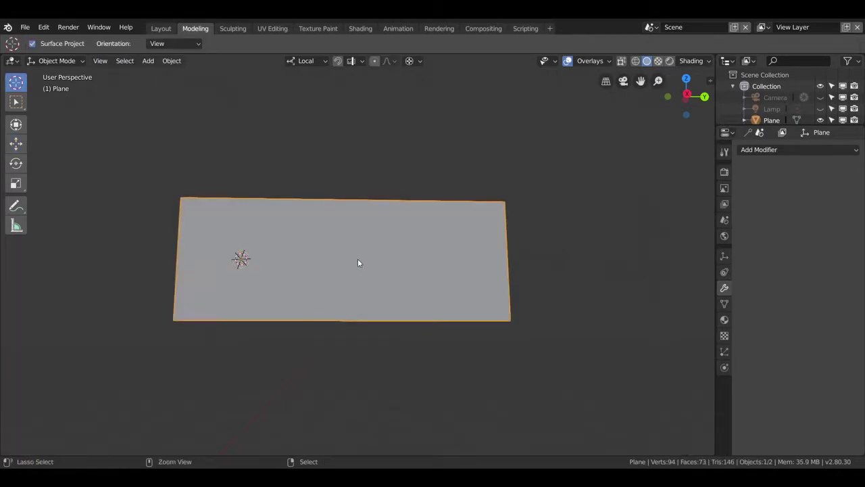
{"action": "key", "text": "Tab"}
{"action": "key", "text": "ctrl+r"}
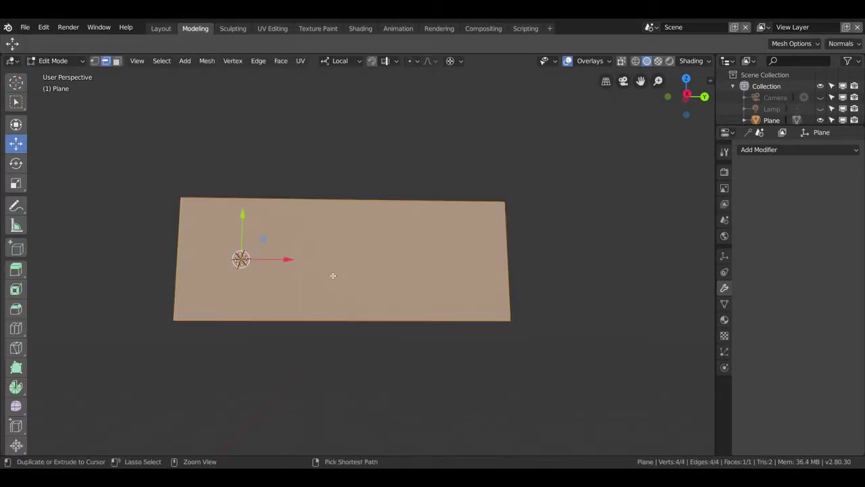
Step: Cut three centred vertical loops and one lengthwise loop into a four-by-two grid
{"action": "left_click", "coordinate": [350, 205]}
{"action": "right_click", "coordinate": [350, 206]}
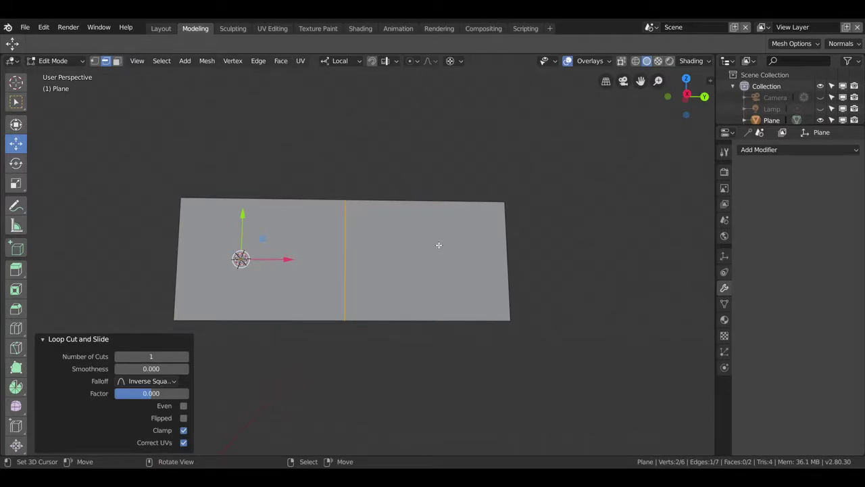
{"action": "key", "text": "ctrl+r"}
{"action": "left_click", "coordinate": [437, 205]}
{"action": "right_click", "coordinate": [437, 206]}
{"action": "key", "text": "ctrl+r"}
{"action": "left_click", "coordinate": [256, 209]}
{"action": "right_click", "coordinate": [256, 209]}
{"action": "mouse_move", "coordinate": [341, 261]}
{"action": "middle_mouse_down"}
{"action": "mouse_move", "coordinate": [340, 351]}
{"action": "mouse_move", "coordinate": [342, 250]}
{"action": "mouse_move", "coordinate": [327, 300]}
{"action": "mouse_move", "coordinate": [340, 300]}
{"action": "middle_mouse_up"}
{"action": "key", "text": "ctrl+r"}
{"action": "left_click", "coordinate": [341, 278]}
{"action": "right_click", "coordinate": [341, 277]}
Step: Shift the whole plane mesh 0.0832 m along local Z and add a Subdivision Surface modifier
{"action": "left_click", "coordinate": [356, 270]}
{"action": "key", "text": "a"}
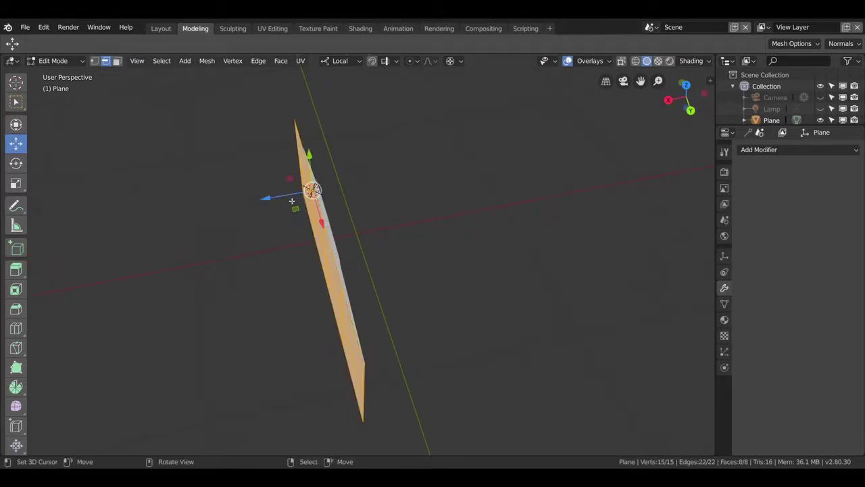
{"action": "key", "text": "shift+d"}
{"action": "key", "text": "x"}
{"action": "left_click", "coordinate": [259, 201]}
{"action": "middle_click_drag", "start_coordinate": [266, 247], "coordinate": [359, 243]}
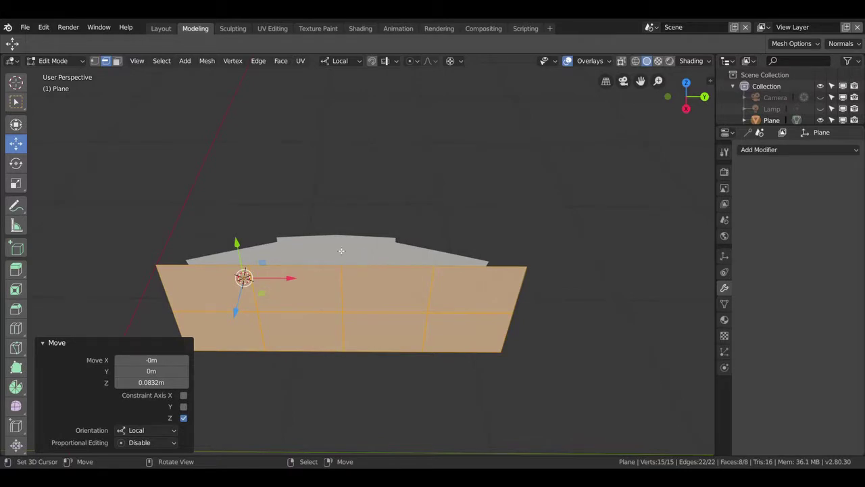
{"action": "left_click", "coordinate": [766, 150]}
{"action": "left_click", "coordinate": [623, 336]}
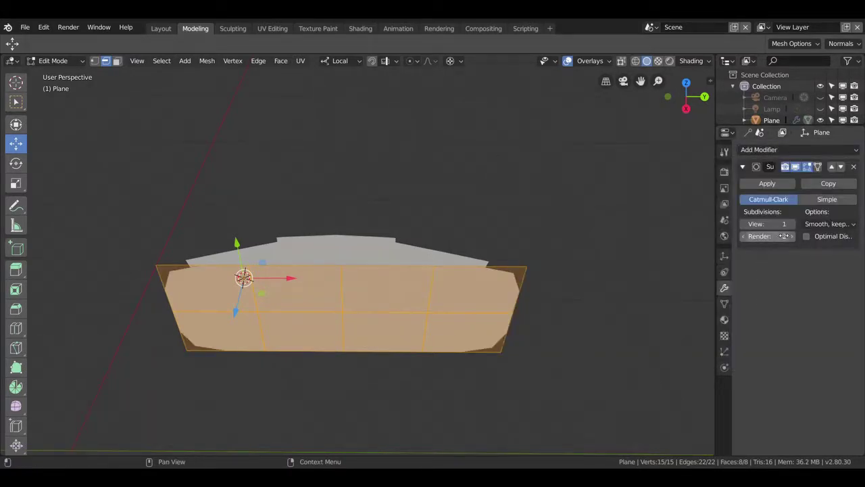
Step: Raise the subdivision preview to level 2 and add support loops near the right and left borders
{"action": "key", "text": "ctrl+2"}
{"action": "key", "text": "ctrl+r"}
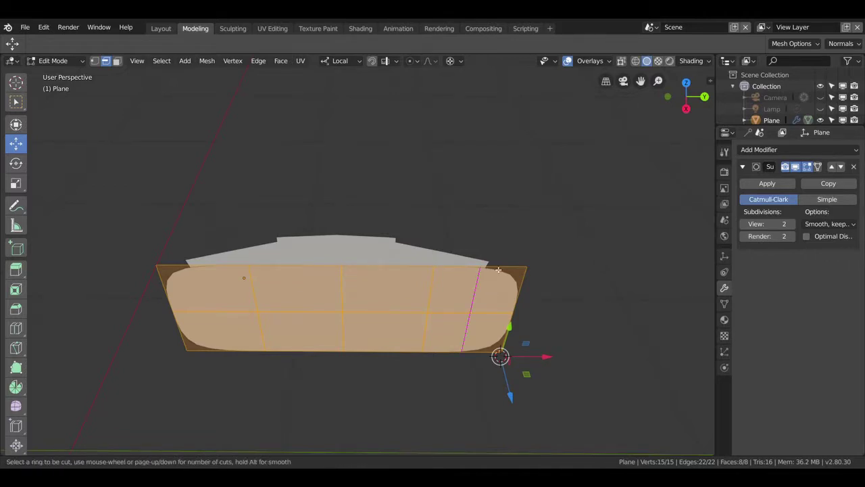
{"action": "left_click", "coordinate": [498, 270]}
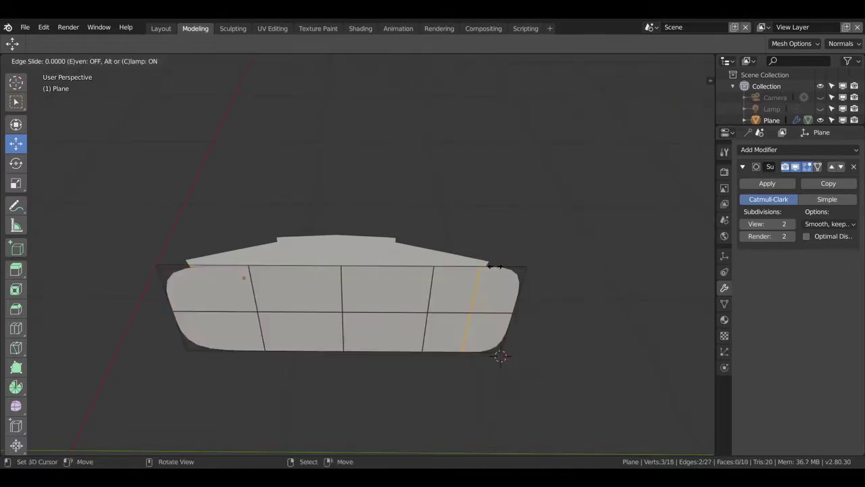
{"action": "left_click", "coordinate": [537, 266]}
{"action": "key", "text": "g"}
{"action": "key", "text": "g"}
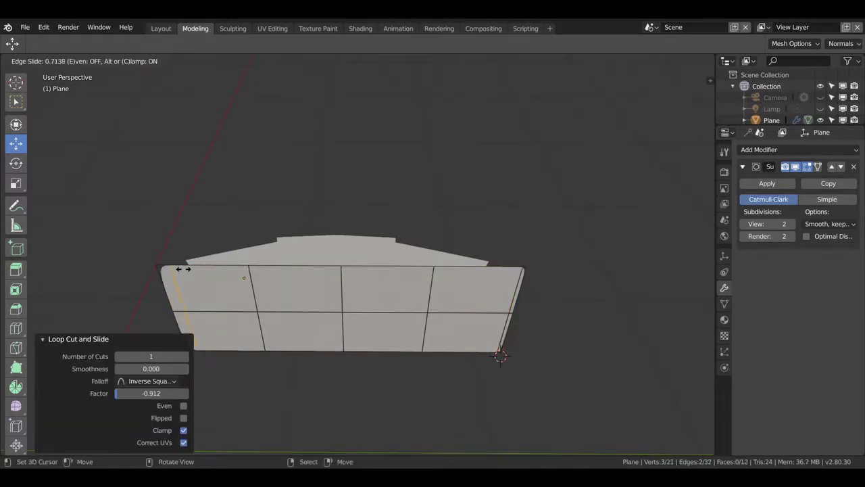
{"action": "left_click", "coordinate": [175, 269]}
Step: Add support loops near the top and bottom borders, then grab the middle loop along local Z
{"action": "key", "text": "ctrl+r"}
{"action": "left_click", "coordinate": [174, 271]}
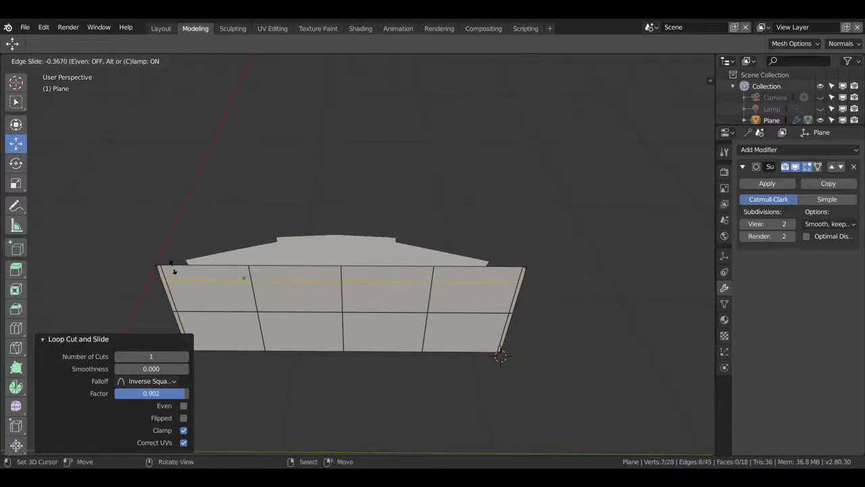
{"action": "left_click", "coordinate": [171, 253]}
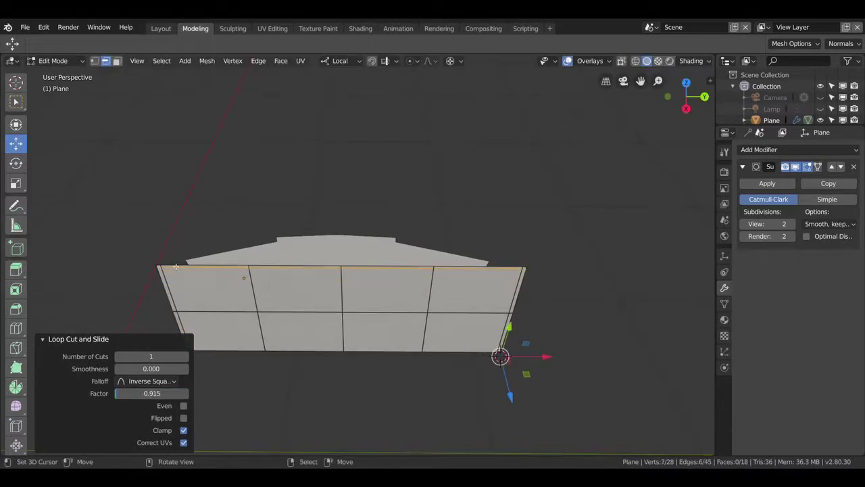
{"action": "key", "text": "ctrl+r"}
{"action": "left_click", "coordinate": [189, 331]}
{"action": "left_click", "coordinate": [382, 439]}
{"action": "middle_click_drag", "start_coordinate": [382, 439], "coordinate": [382, 438]}
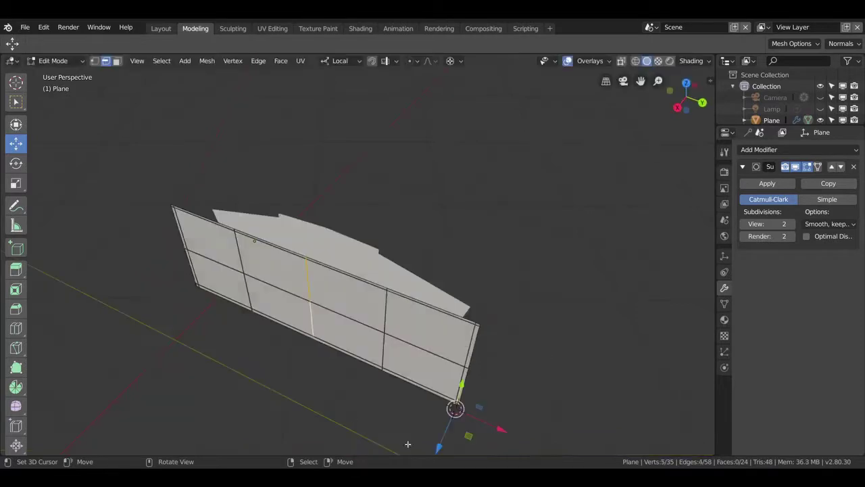
{"action": "right_click", "coordinate": [302, 365], "text": "shift"}
{"action": "key", "text": "g"}
{"action": "key", "text": "z"}
{"action": "key", "text": "z"}
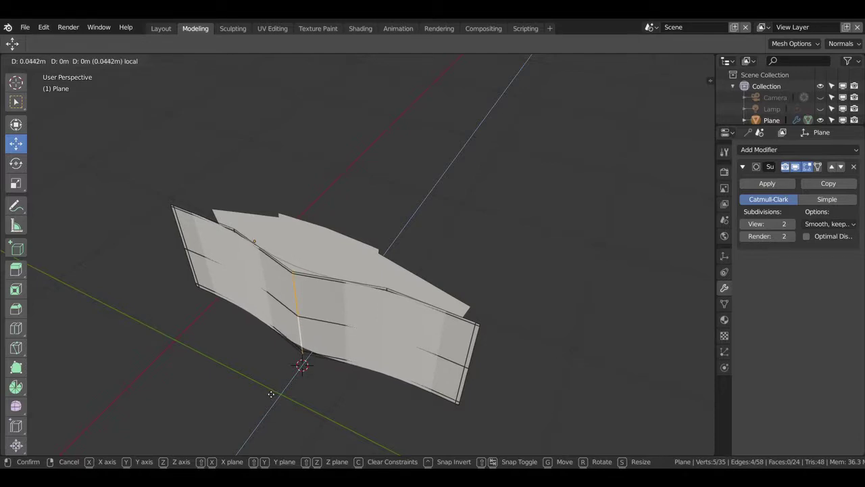
Step: Push the middle loop out along local Z and nudge two more edges to bend the guard
{"action": "left_click", "coordinate": [273, 394]}
{"action": "mouse_move", "coordinate": [297, 363]}
{"action": "middle_mouse_down"}
{"action": "mouse_move", "coordinate": [292, 405]}
{"action": "mouse_move", "coordinate": [286, 371]}
{"action": "mouse_move", "coordinate": [293, 398]}
{"action": "mouse_move", "coordinate": [328, 400]}
{"action": "mouse_move", "coordinate": [369, 346]}
{"action": "middle_mouse_up"}
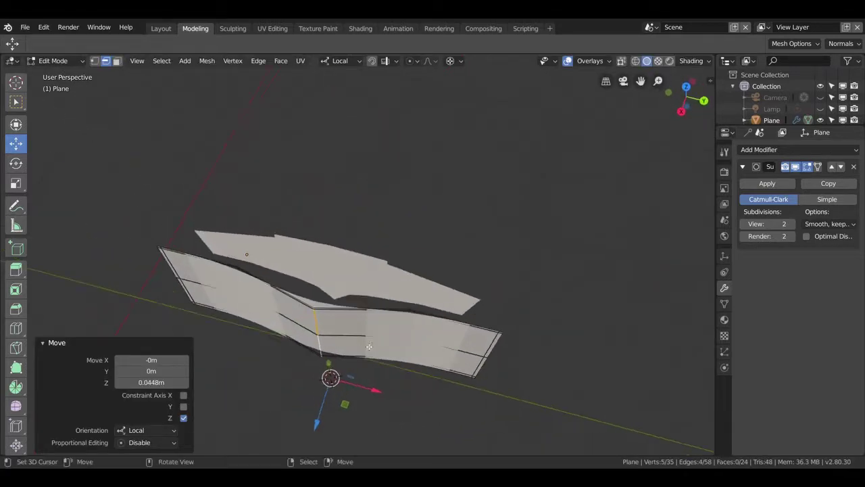
{"action": "middle_click_drag", "start_coordinate": [364, 312], "coordinate": [438, 315]}
{"action": "left_click", "coordinate": [432, 304]}
{"action": "left_click", "coordinate": [406, 315], "text": "shift"}
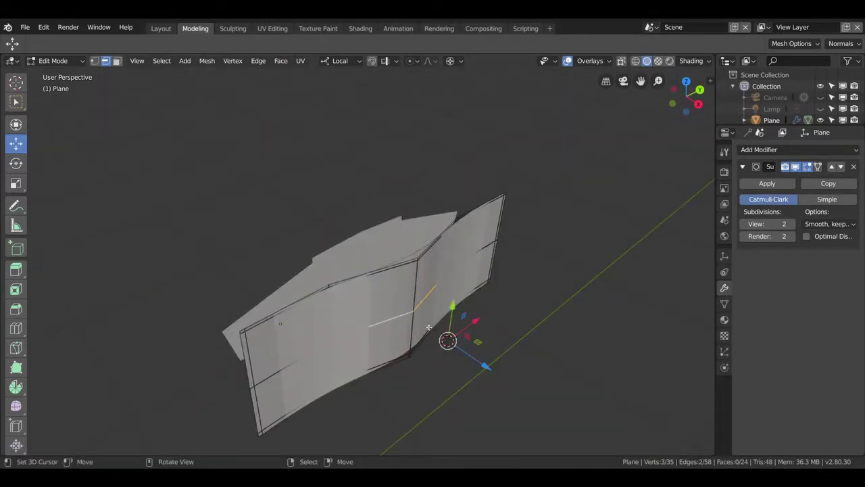
{"action": "left_click_drag", "start_coordinate": [483, 366], "coordinate": [487, 365]}
{"action": "mouse_move", "coordinate": [507, 334]}
{"action": "middle_mouse_down"}
{"action": "mouse_move", "coordinate": [380, 288]}
{"action": "mouse_move", "coordinate": [496, 295]}
{"action": "mouse_move", "coordinate": [415, 288]}
{"action": "middle_mouse_up"}
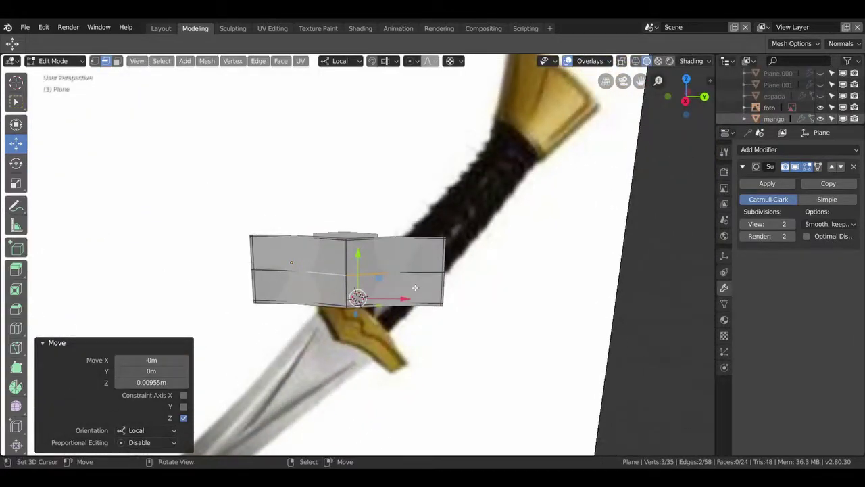
Step: Move the guard down 0.067 m onto the reference image's guard and leave Edit Mode
{"action": "left_click", "coordinate": [351, 258]}
{"action": "left_click", "coordinate": [350, 257], "text": "alt"}
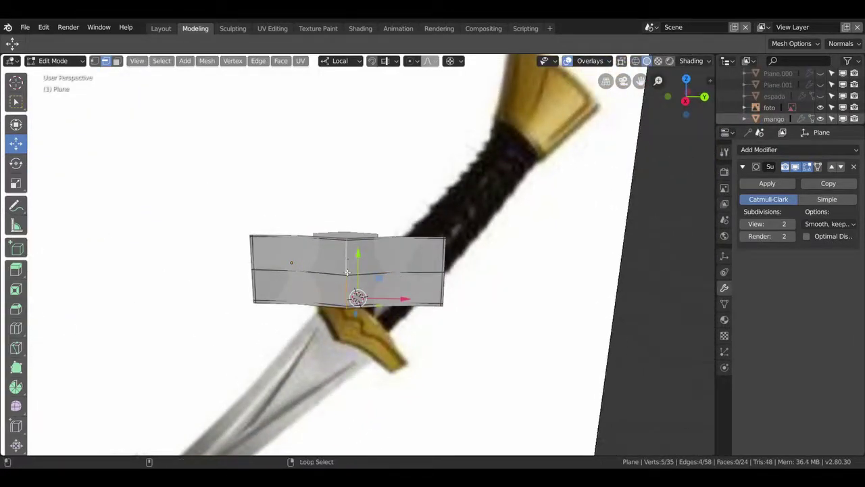
{"action": "left_click", "coordinate": [336, 277], "text": "shift"}
{"action": "middle_click_drag", "start_coordinate": [336, 277], "coordinate": [313, 327]}
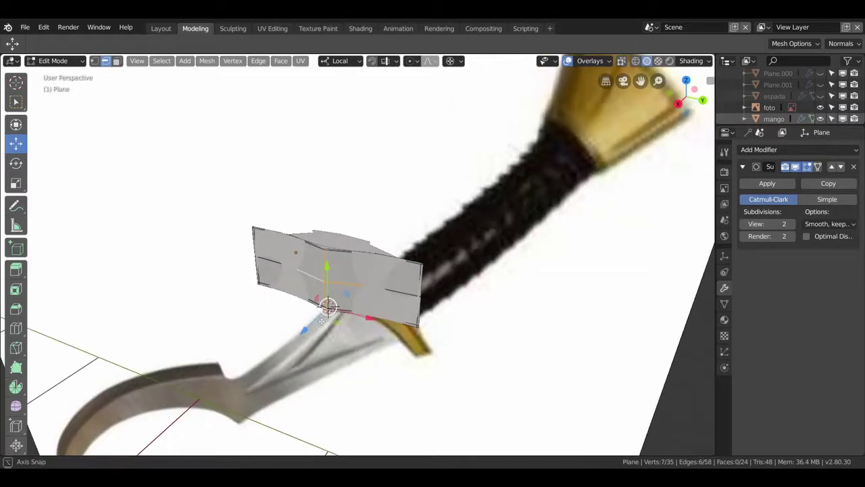
{"action": "key", "text": "g"}
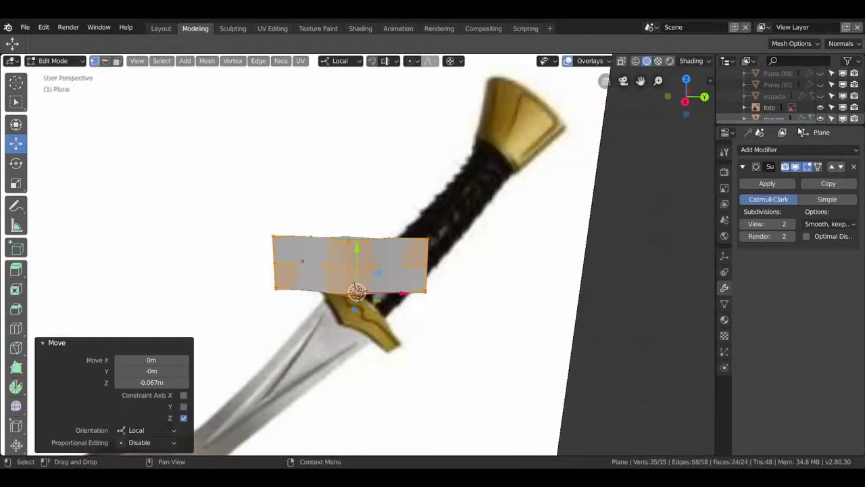
{"action": "left_click", "coordinate": [770, 184]}
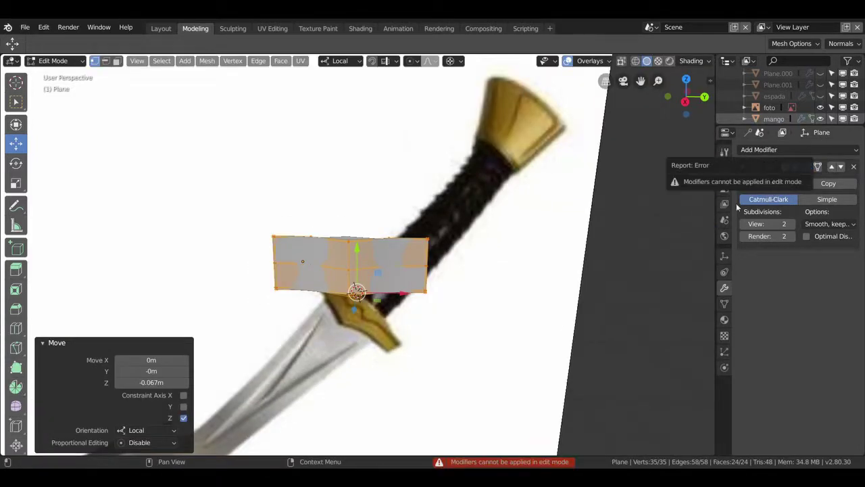
{"action": "key", "text": "Tab"}
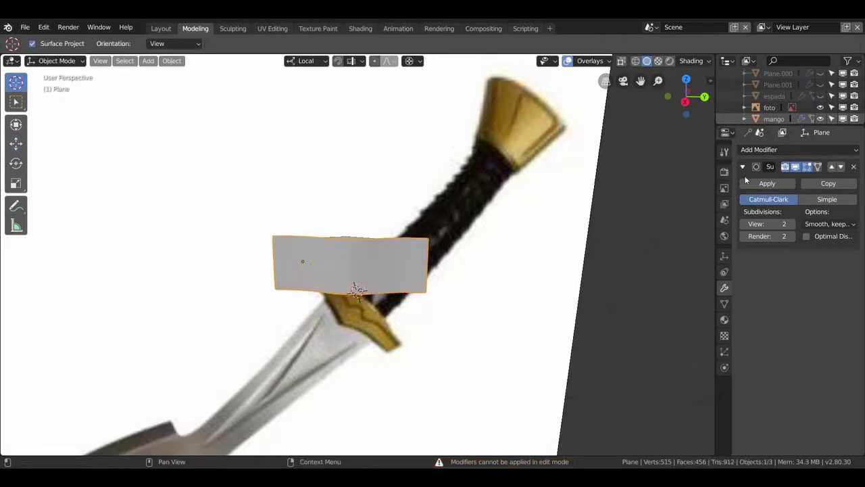
Step: Apply the Plane's Subdivision Surface and give it Shade Smooth
{"action": "left_click", "coordinate": [764, 183]}
{"action": "right_click", "coordinate": [491, 276]}
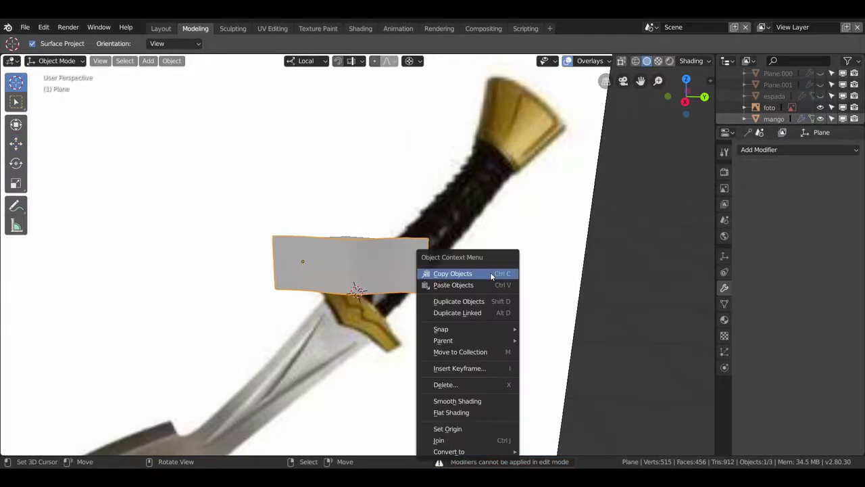
{"action": "left_click", "coordinate": [471, 402]}
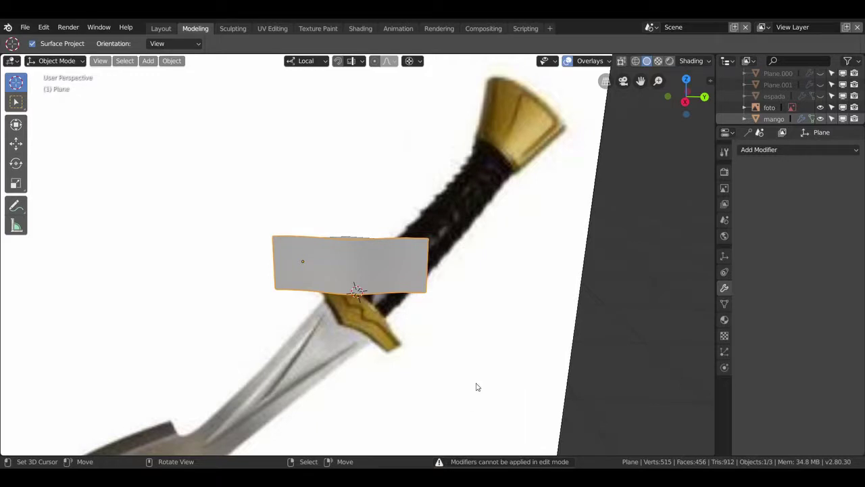
{"action": "mouse_move", "coordinate": [551, 250]}
{"action": "middle_mouse_down"}
{"action": "mouse_move", "coordinate": [483, 291]}
{"action": "mouse_move", "coordinate": [476, 281]}
{"action": "mouse_move", "coordinate": [474, 302]}
{"action": "mouse_move", "coordinate": [526, 303]}
{"action": "mouse_move", "coordinate": [502, 313]}
{"action": "middle_mouse_up"}
Step: Give the mango piece Subdivision Surface and a Shrinkwrap above it targeting the Plane
{"action": "left_click", "coordinate": [341, 254]}
{"action": "key", "text": "ctrl+2"}
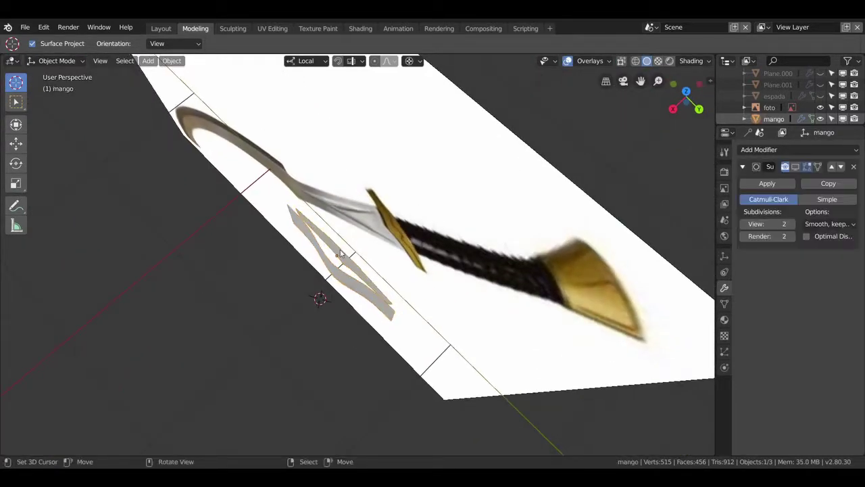
{"action": "left_click", "coordinate": [788, 149]}
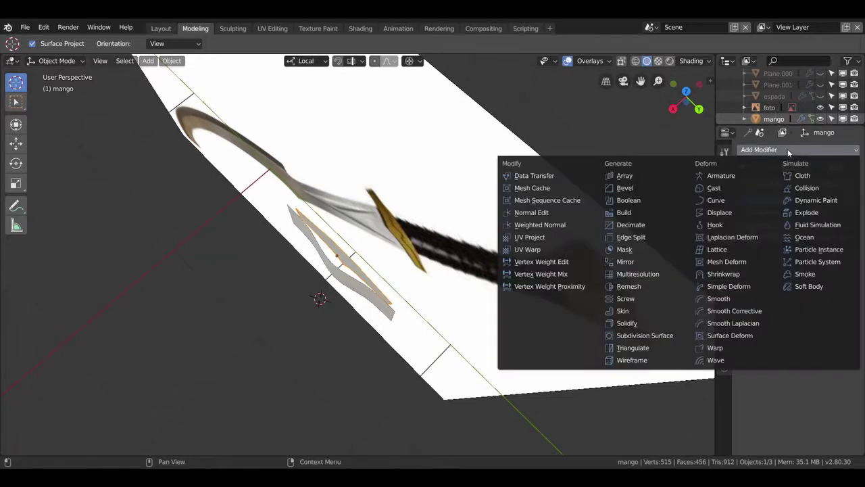
{"action": "left_click", "coordinate": [719, 276]}
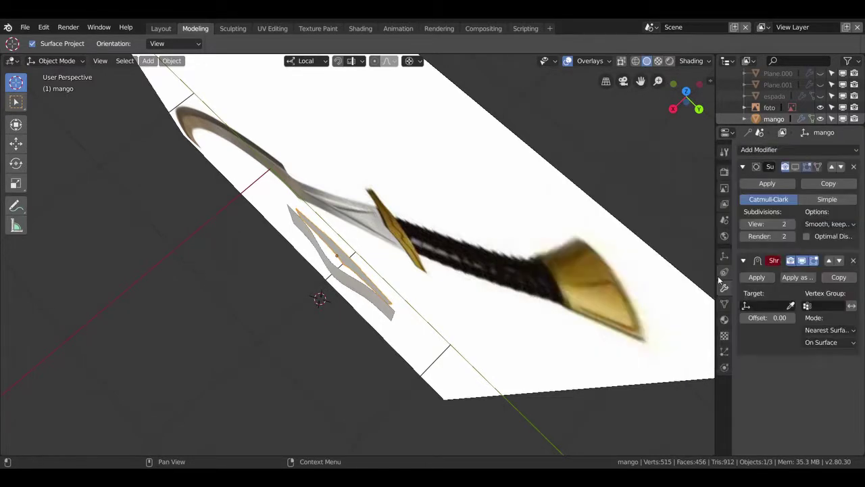
{"action": "left_click", "coordinate": [829, 260]}
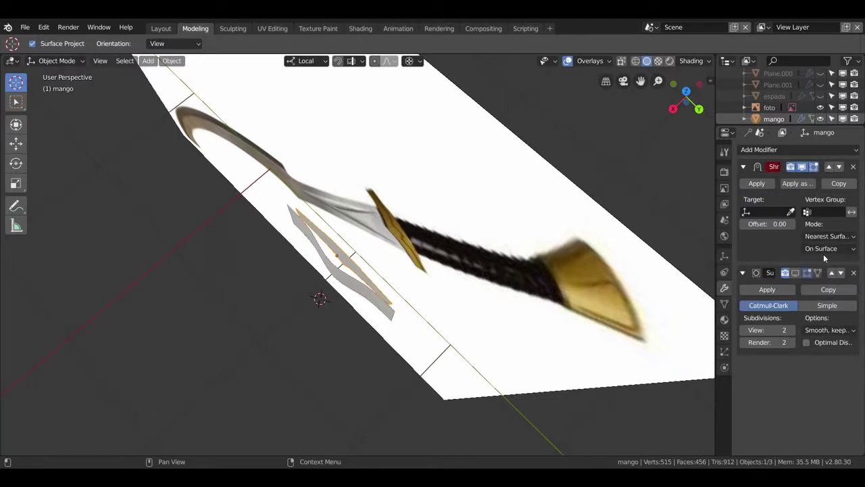
{"action": "middle_click_drag", "start_coordinate": [372, 240], "coordinate": [390, 223]}
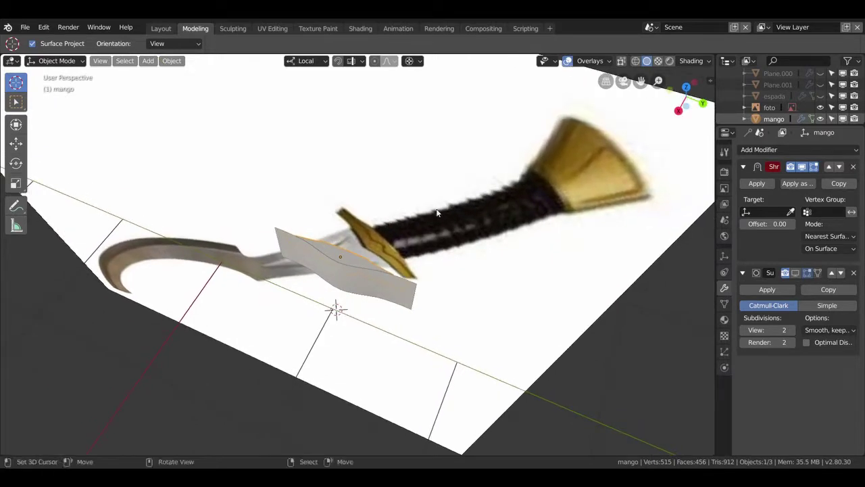
{"action": "left_click", "coordinate": [790, 212]}
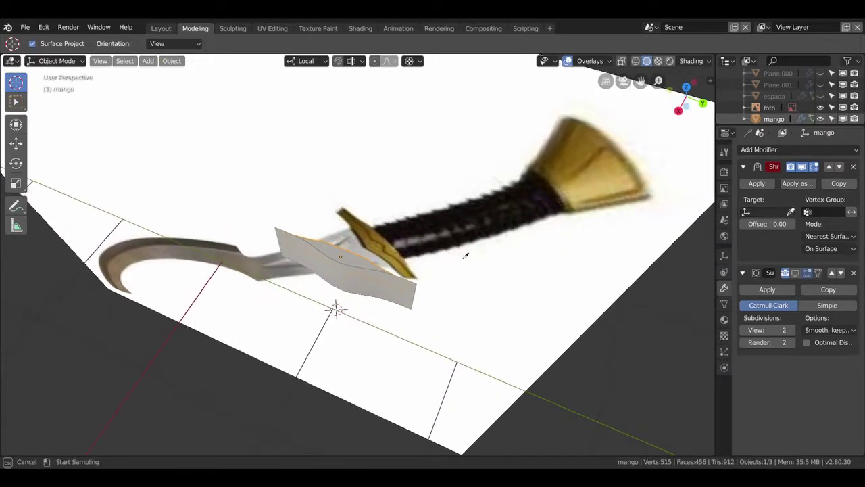
{"action": "left_click", "coordinate": [350, 283]}
{"action": "mouse_move", "coordinate": [349, 283]}
{"action": "middle_mouse_down"}
{"action": "mouse_move", "coordinate": [289, 222]}
{"action": "mouse_move", "coordinate": [392, 207]}
{"action": "middle_mouse_up"}
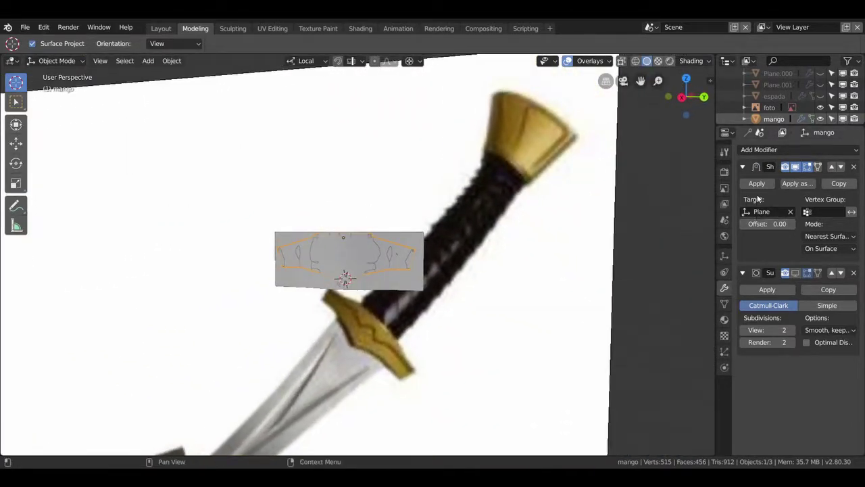
Step: Apply the Shrinkwrap to the mango guard, delete the helper projection plane, and inspect the result
{"action": "left_click", "coordinate": [756, 184]}
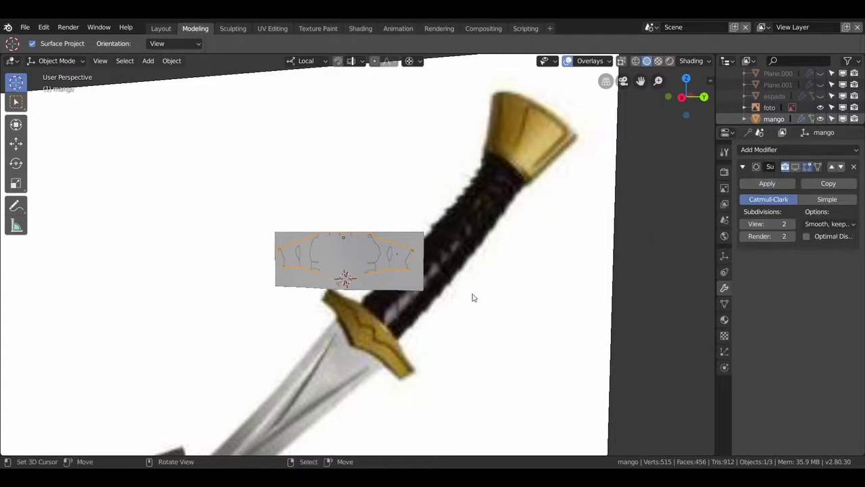
{"action": "left_click", "coordinate": [410, 288]}
{"action": "key", "text": "x"}
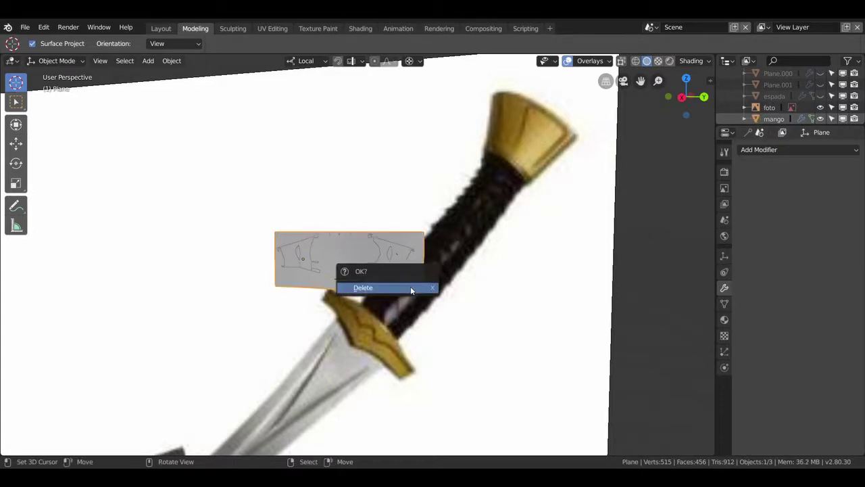
{"action": "left_click", "coordinate": [410, 286]}
{"action": "mouse_move", "coordinate": [410, 286]}
{"action": "middle_mouse_down"}
{"action": "mouse_move", "coordinate": [395, 327]}
{"action": "mouse_move", "coordinate": [372, 332]}
{"action": "mouse_move", "coordinate": [371, 230]}
{"action": "mouse_move", "coordinate": [402, 179]}
{"action": "mouse_move", "coordinate": [421, 185]}
{"action": "mouse_move", "coordinate": [442, 250]}
{"action": "mouse_move", "coordinate": [471, 278]}
{"action": "mouse_move", "coordinate": [518, 295]}
{"action": "mouse_move", "coordinate": [526, 264]}
{"action": "mouse_move", "coordinate": [475, 274]}
{"action": "mouse_move", "coordinate": [413, 304]}
{"action": "mouse_move", "coordinate": [416, 363]}
{"action": "mouse_move", "coordinate": [428, 304]}
{"action": "middle_mouse_up"}
{"action": "scroll", "coordinate": [428, 303], "scroll_direction": "up", "scroll_amount": 3}
{"action": "scroll", "coordinate": [425, 293], "scroll_direction": "up", "scroll_amount": 1}
{"action": "scroll", "coordinate": [421, 249], "scroll_direction": "up", "scroll_amount": 2}
{"action": "mouse_move", "coordinate": [423, 241]}
{"action": "middle_mouse_down"}
{"action": "mouse_move", "coordinate": [344, 248]}
{"action": "mouse_move", "coordinate": [313, 234]}
{"action": "mouse_move", "coordinate": [306, 250]}
{"action": "mouse_move", "coordinate": [326, 254]}
{"action": "mouse_move", "coordinate": [327, 236]}
{"action": "middle_mouse_up"}
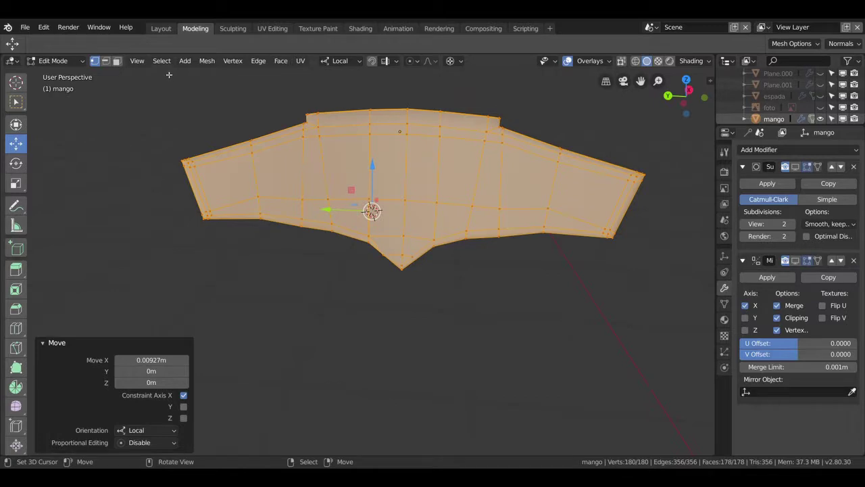
Step: Select the guard's inner strip of thirteen faces and delete them as Faces
{"action": "left_click", "coordinate": [196, 196]}
{"action": "left_click", "coordinate": [277, 169], "text": "shift"}
{"action": "left_click", "coordinate": [340, 171], "text": "shift"}
{"action": "left_click", "coordinate": [311, 170], "text": "shift"}
{"action": "left_click", "coordinate": [387, 169], "text": "shift"}
{"action": "left_click", "coordinate": [421, 170], "text": "shift"}
{"action": "left_click", "coordinate": [458, 173], "text": "shift"}
{"action": "left_click", "coordinate": [490, 177], "text": "shift"}
{"action": "left_click", "coordinate": [527, 186], "text": "shift"}
{"action": "left_click", "coordinate": [590, 189], "text": "shift"}
{"action": "left_click", "coordinate": [568, 223], "text": "shift"}
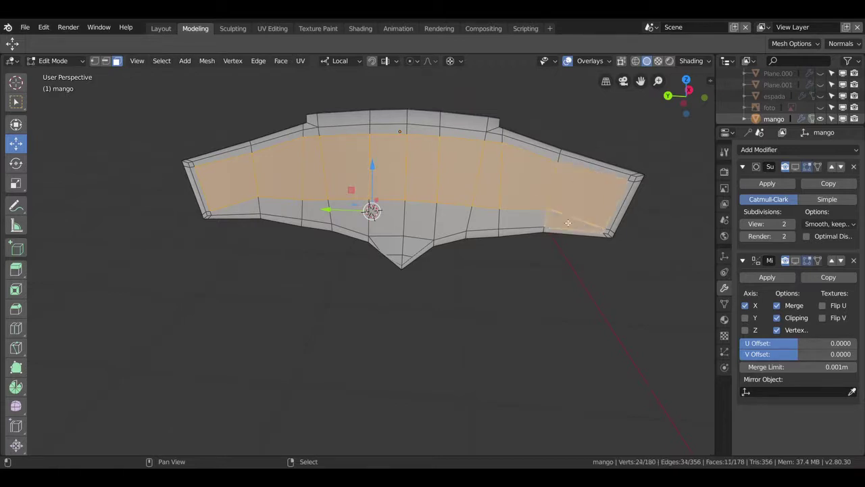
{"action": "left_click", "coordinate": [334, 216], "text": "shift"}
{"action": "left_click", "coordinate": [283, 209], "text": "shift"}
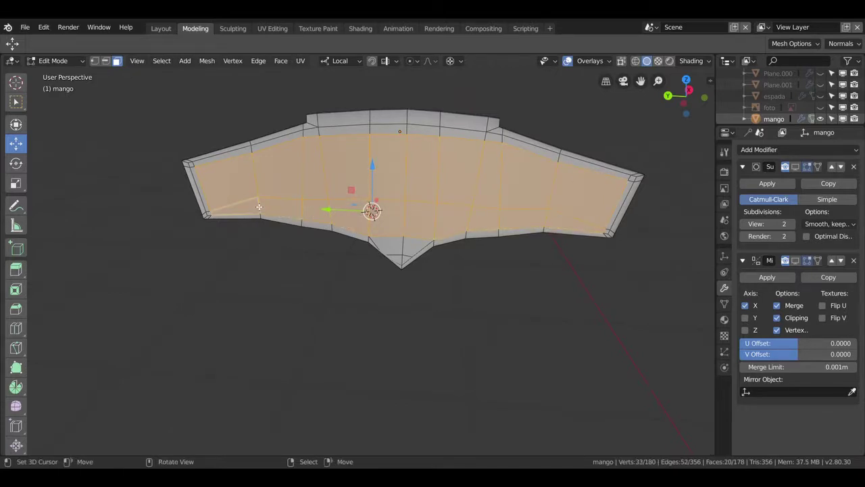
{"action": "key", "text": "x"}
{"action": "left_click", "coordinate": [243, 229]}
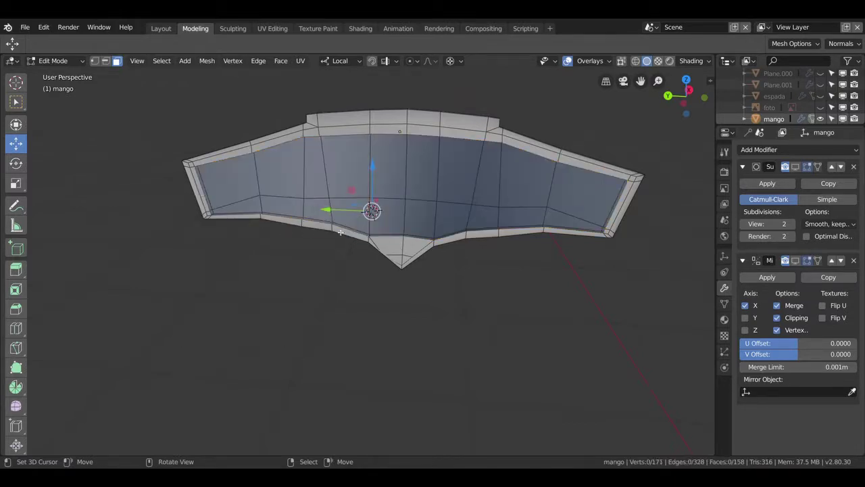
Step: Select the 27-vertex rim edge path and start moving it along local X
{"action": "scroll", "coordinate": [446, 255], "scroll_direction": "down", "scroll_amount": 1}
{"action": "middle_click_drag", "start_coordinate": [446, 254], "coordinate": [450, 250]}
{"action": "left_click", "coordinate": [407, 251]}
{"action": "left_click", "coordinate": [391, 254], "text": "shift"}
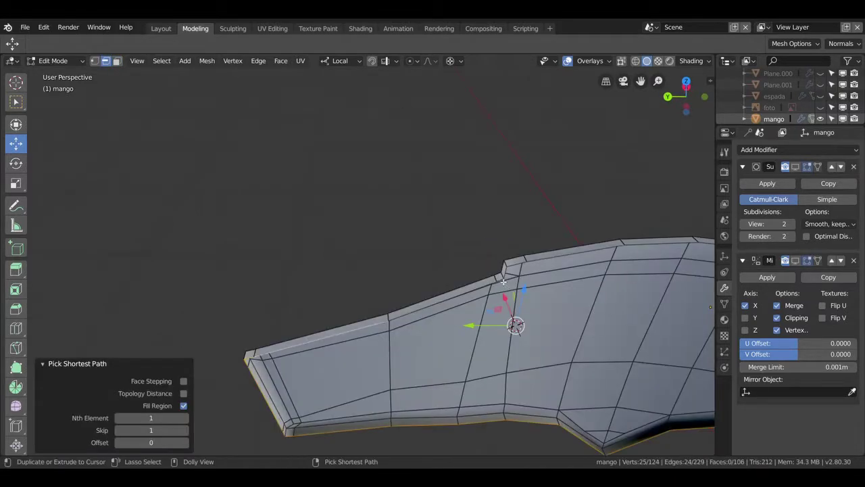
{"action": "left_click", "coordinate": [503, 281], "text": "ctrl"}
{"action": "mouse_move", "coordinate": [503, 281]}
{"action": "middle_mouse_down"}
{"action": "mouse_move", "coordinate": [475, 167]}
{"action": "mouse_move", "coordinate": [439, 196]}
{"action": "mouse_move", "coordinate": [436, 211]}
{"action": "middle_mouse_up"}
{"action": "key", "text": "g"}
{"action": "key", "text": "x"}
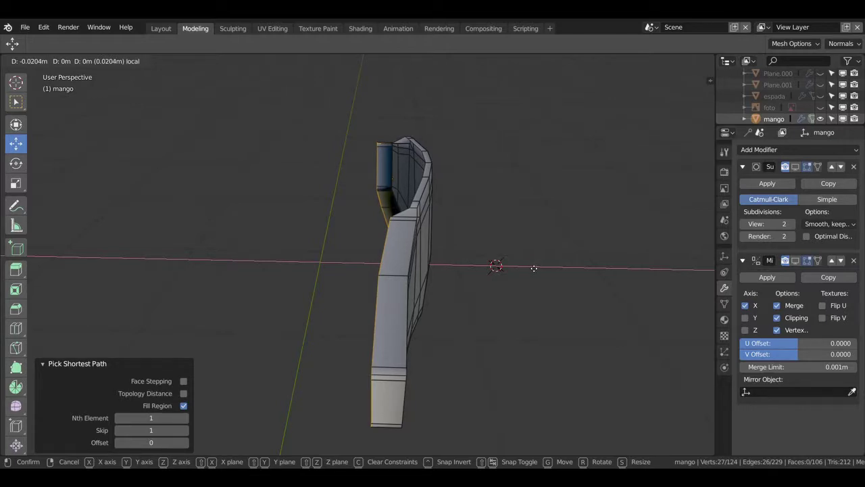
Step: Finish moving the rim -0.0239 m along local X and snap the 3D cursor to a rim vertex
{"action": "left_click", "coordinate": [534, 268]}
{"action": "mouse_move", "coordinate": [534, 269]}
{"action": "middle_mouse_down"}
{"action": "mouse_move", "coordinate": [520, 282]}
{"action": "mouse_move", "coordinate": [525, 304]}
{"action": "mouse_move", "coordinate": [464, 228]}
{"action": "mouse_move", "coordinate": [421, 232]}
{"action": "mouse_move", "coordinate": [423, 220]}
{"action": "mouse_move", "coordinate": [421, 232]}
{"action": "middle_mouse_up"}
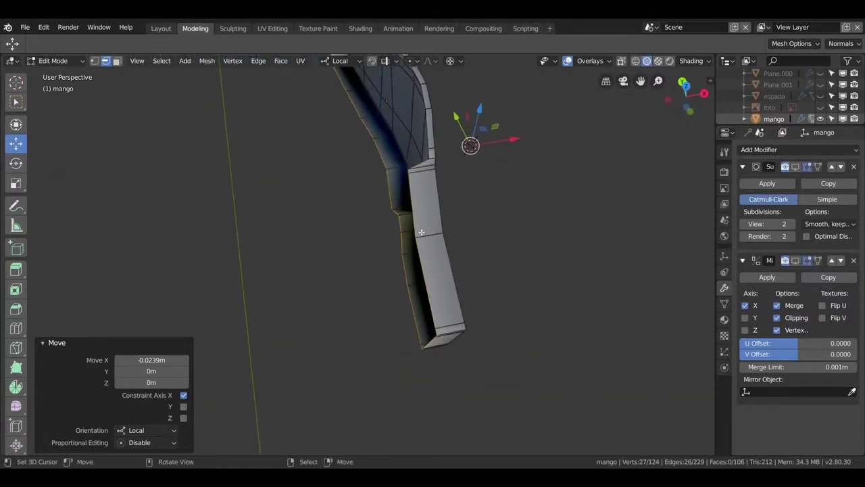
{"action": "left_click", "coordinate": [421, 231]}
{"action": "key", "text": "shift+s"}
{"action": "left_click", "coordinate": [418, 296]}
Step: Restore the 27-vertex rim selection and view the guard from the front
{"action": "middle_click_drag", "start_coordinate": [478, 246], "coordinate": [505, 239]}
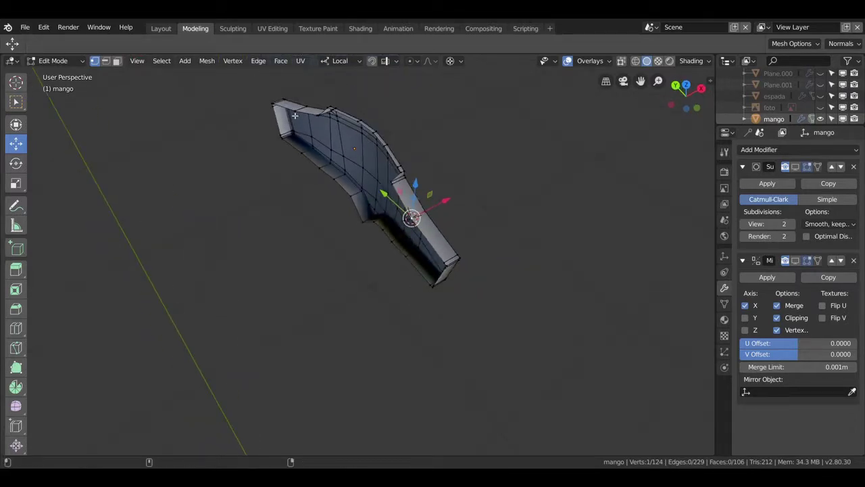
{"action": "key", "text": "ctrl+z"}
{"action": "mouse_move", "coordinate": [299, 114]}
{"action": "middle_mouse_down"}
{"action": "mouse_move", "coordinate": [398, 232]}
{"action": "mouse_move", "coordinate": [410, 235]}
{"action": "middle_mouse_up"}
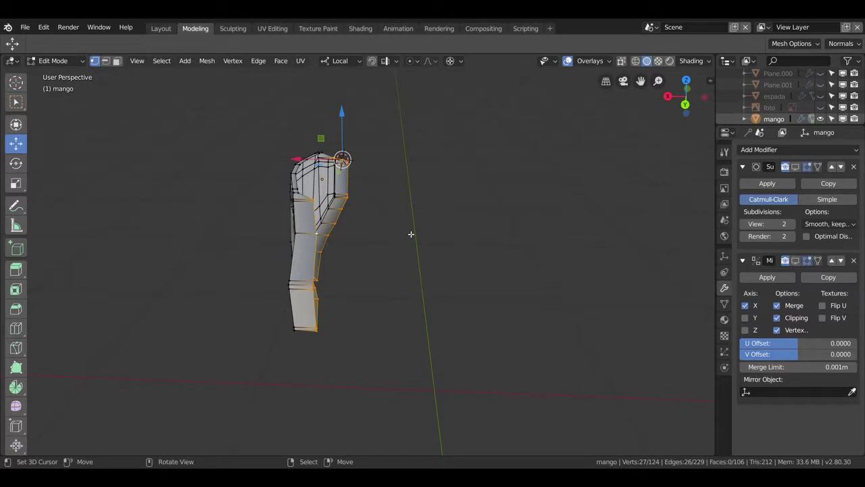
Step: Scale the rim vertices to 0 along global X to flatten them
{"action": "key", "text": "s"}
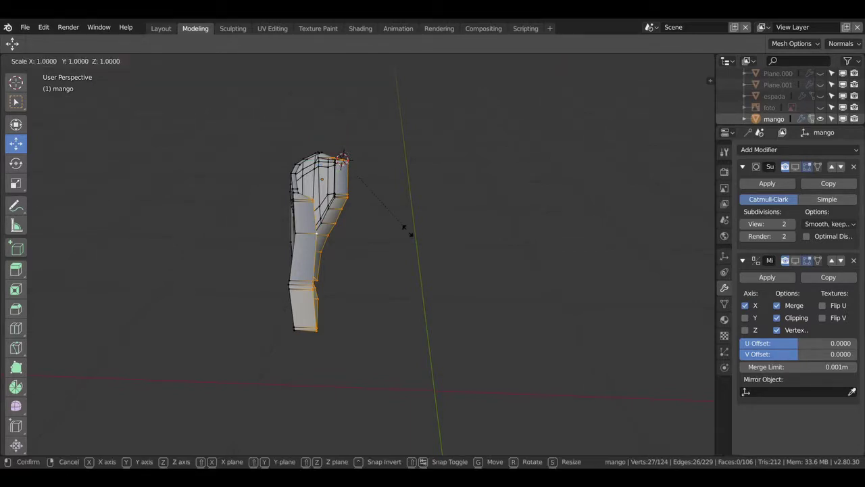
{"action": "key", "text": "x"}
{"action": "type", "text": "0"}
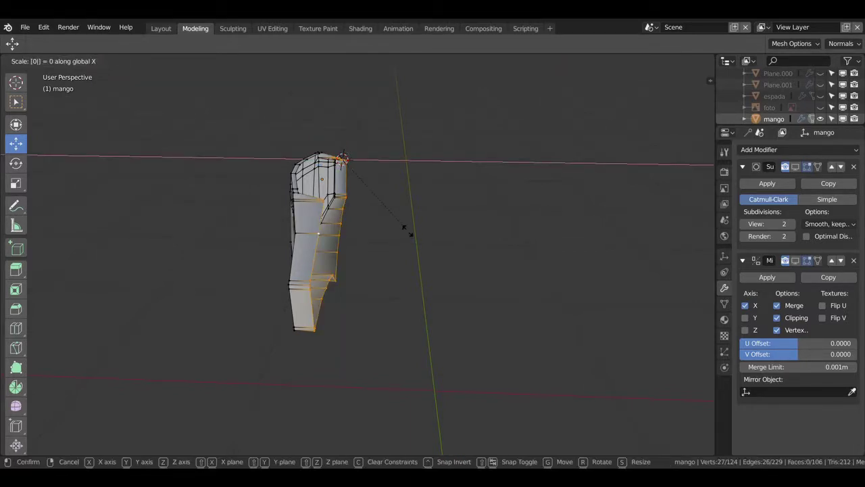
{"action": "key", "text": "Return"}
{"action": "mouse_move", "coordinate": [413, 232]}
{"action": "middle_mouse_down"}
{"action": "mouse_move", "coordinate": [267, 257]}
{"action": "mouse_move", "coordinate": [201, 244]}
{"action": "mouse_move", "coordinate": [199, 200]}
{"action": "mouse_move", "coordinate": [496, 223]}
{"action": "middle_mouse_up"}
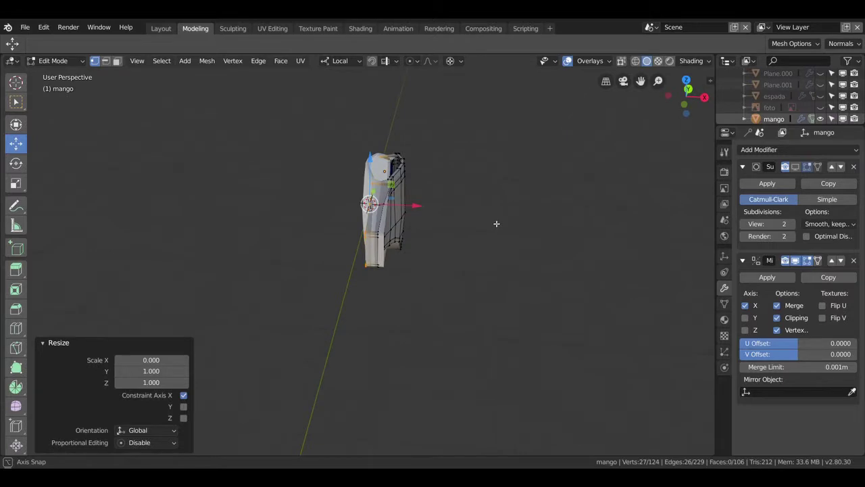
{"action": "mouse_move", "coordinate": [653, 242]}
{"action": "middle_mouse_down"}
{"action": "mouse_move", "coordinate": [444, 241]}
{"action": "mouse_move", "coordinate": [459, 231]}
{"action": "middle_mouse_up"}
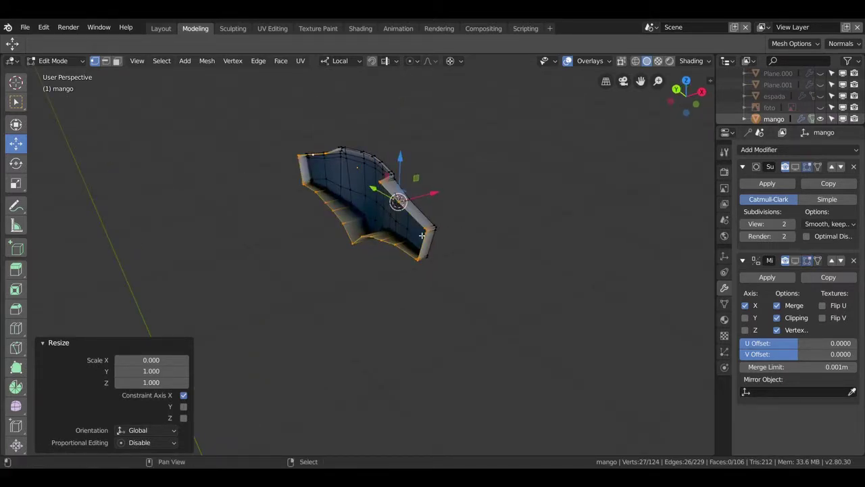
Step: Snap the 3D cursor to the flattened rim and return to Object Mode
{"action": "key", "text": "shift+s"}
{"action": "left_click", "coordinate": [418, 298]}
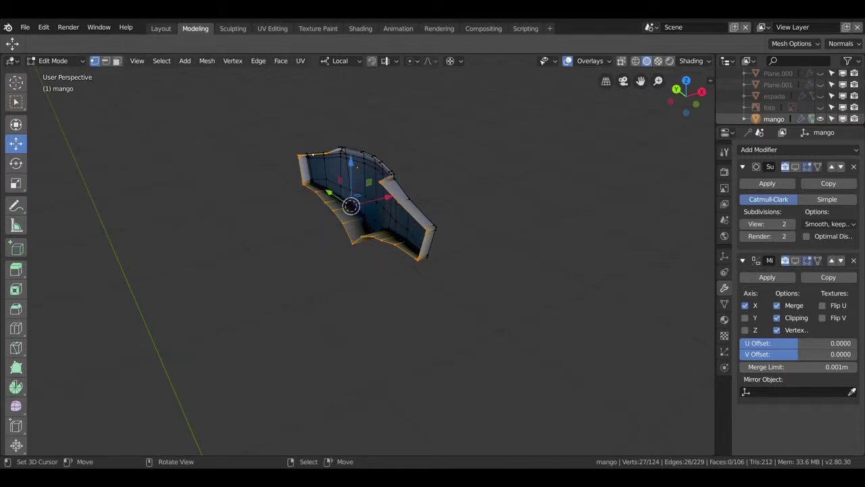
{"action": "key", "text": "Tab"}
{"action": "left_click", "coordinate": [170, 60]}
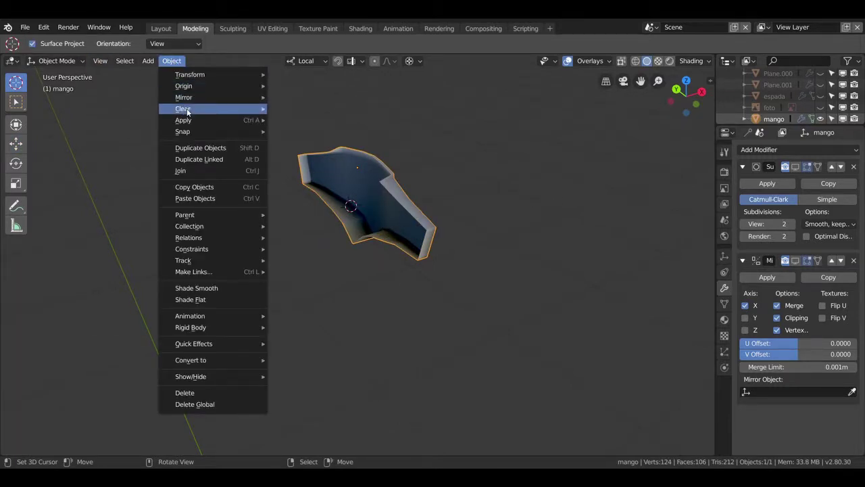
Step: Set the guard's origin to the 3D cursor, then inspect it, toggling Edit Mode in and out
{"action": "mouse_move", "coordinate": [184, 86]}
{"action": "left_click", "coordinate": [315, 108]}
{"action": "mouse_move", "coordinate": [315, 108]}
{"action": "middle_mouse_down"}
{"action": "mouse_move", "coordinate": [400, 175]}
{"action": "mouse_move", "coordinate": [506, 208]}
{"action": "middle_mouse_up"}
{"action": "mouse_move", "coordinate": [703, 267]}
{"action": "middle_mouse_down"}
{"action": "mouse_move", "coordinate": [642, 268]}
{"action": "mouse_move", "coordinate": [432, 232]}
{"action": "mouse_move", "coordinate": [485, 228]}
{"action": "mouse_move", "coordinate": [496, 199]}
{"action": "mouse_move", "coordinate": [432, 223]}
{"action": "middle_mouse_up"}
{"action": "key", "text": "Tab"}
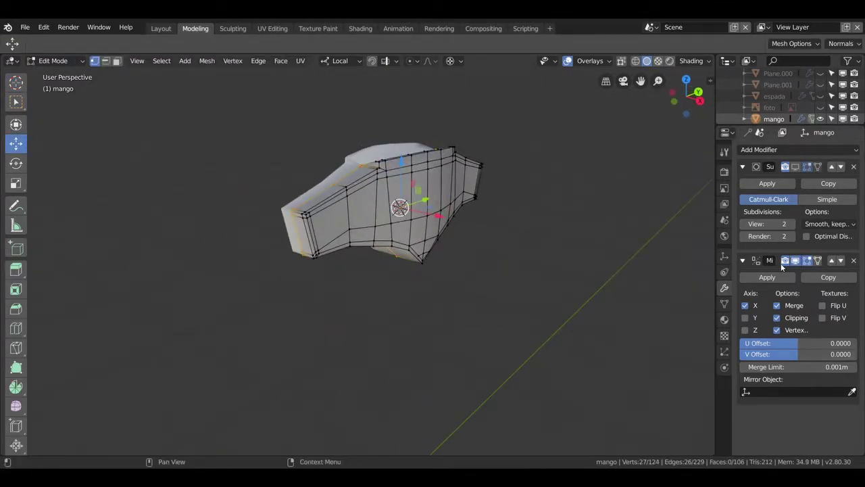
{"action": "mouse_move", "coordinate": [540, 233]}
{"action": "middle_mouse_down"}
{"action": "mouse_move", "coordinate": [481, 261]}
{"action": "mouse_move", "coordinate": [535, 277]}
{"action": "mouse_move", "coordinate": [541, 318]}
{"action": "mouse_move", "coordinate": [575, 277]}
{"action": "mouse_move", "coordinate": [563, 252]}
{"action": "mouse_move", "coordinate": [526, 235]}
{"action": "mouse_move", "coordinate": [423, 208]}
{"action": "mouse_move", "coordinate": [336, 218]}
{"action": "mouse_move", "coordinate": [278, 245]}
{"action": "mouse_move", "coordinate": [269, 263]}
{"action": "mouse_move", "coordinate": [286, 205]}
{"action": "mouse_move", "coordinate": [385, 295]}
{"action": "middle_mouse_up"}
{"action": "key", "text": "Tab"}
{"action": "key", "text": "Tab"}
Step: Slide the guard's central vertical vertex path along local X
{"action": "left_click", "coordinate": [382, 293]}
{"action": "left_click", "coordinate": [382, 148], "text": "ctrl"}
{"action": "mouse_move", "coordinate": [382, 148]}
{"action": "middle_mouse_down"}
{"action": "mouse_move", "coordinate": [379, 176]}
{"action": "mouse_move", "coordinate": [425, 183]}
{"action": "mouse_move", "coordinate": [332, 270]}
{"action": "middle_mouse_up"}
{"action": "key", "text": "g"}
{"action": "key", "text": "x"}
{"action": "key", "text": "x"}
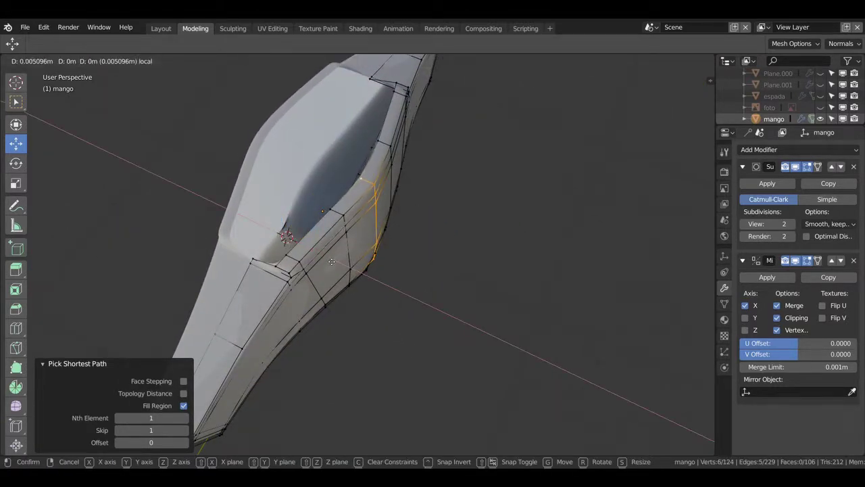
{"action": "left_click", "coordinate": [333, 262]}
{"action": "mouse_move", "coordinate": [332, 262]}
{"action": "middle_mouse_down"}
{"action": "mouse_move", "coordinate": [346, 245]}
{"action": "mouse_move", "coordinate": [344, 266]}
{"action": "mouse_move", "coordinate": [450, 249]}
{"action": "mouse_move", "coordinate": [437, 241]}
{"action": "middle_mouse_up"}
Step: Slide several short vertex paths near the guard's top 0.00414 m along local X
{"action": "left_click", "coordinate": [379, 181]}
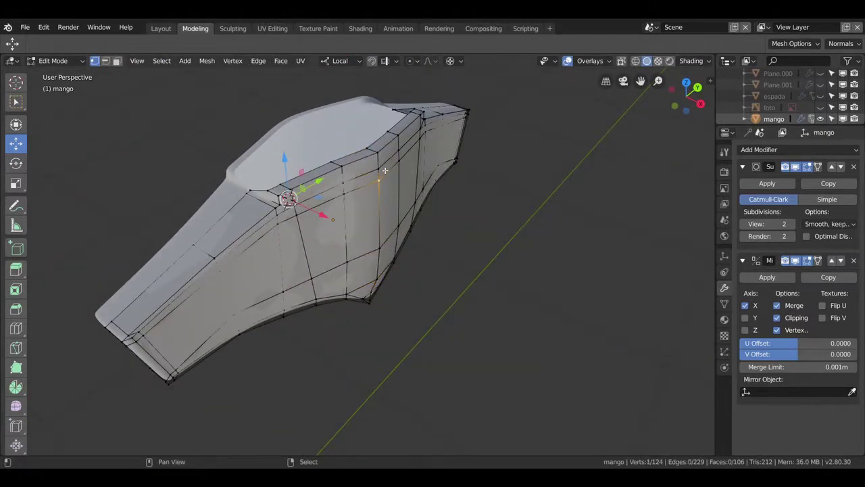
{"action": "left_click", "coordinate": [367, 148], "text": "ctrl"}
{"action": "left_click_drag", "start_coordinate": [327, 219], "coordinate": [331, 220]}
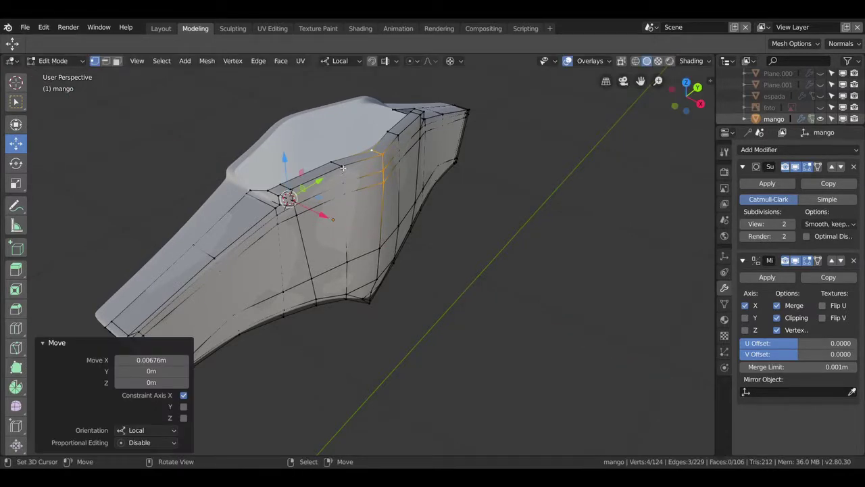
{"action": "left_click", "coordinate": [343, 168]}
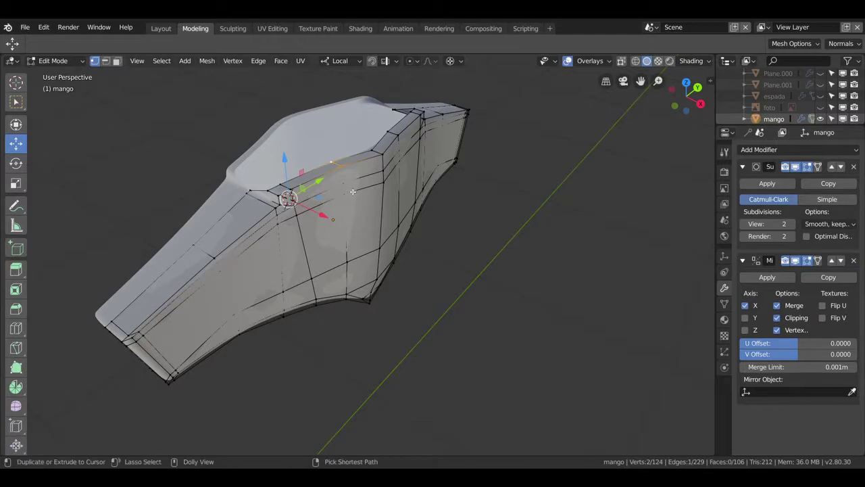
{"action": "left_click", "coordinate": [349, 194], "text": "ctrl"}
{"action": "left_click", "coordinate": [394, 134], "text": "shift"}
{"action": "left_click", "coordinate": [406, 161], "text": "ctrl"}
{"action": "left_click_drag", "start_coordinate": [329, 217], "coordinate": [331, 221]}
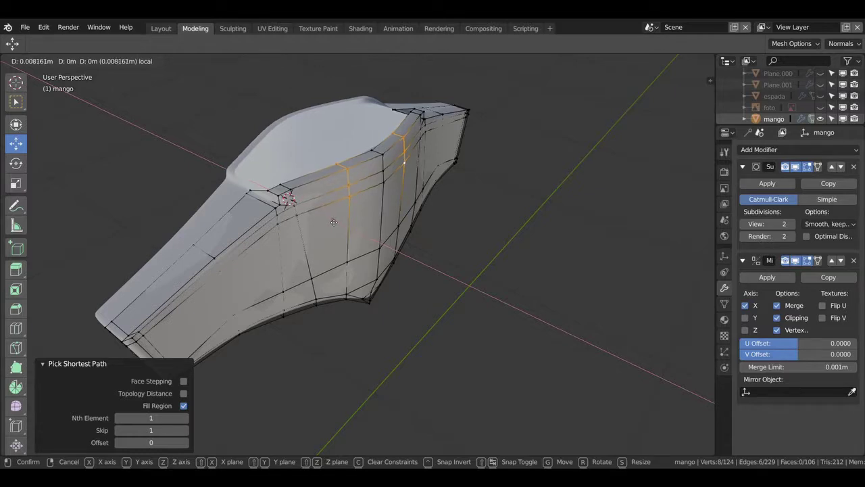
{"action": "left_click_drag", "start_coordinate": [331, 222], "coordinate": [333, 222]}
{"action": "middle_click_drag", "start_coordinate": [336, 222], "coordinate": [439, 143]}
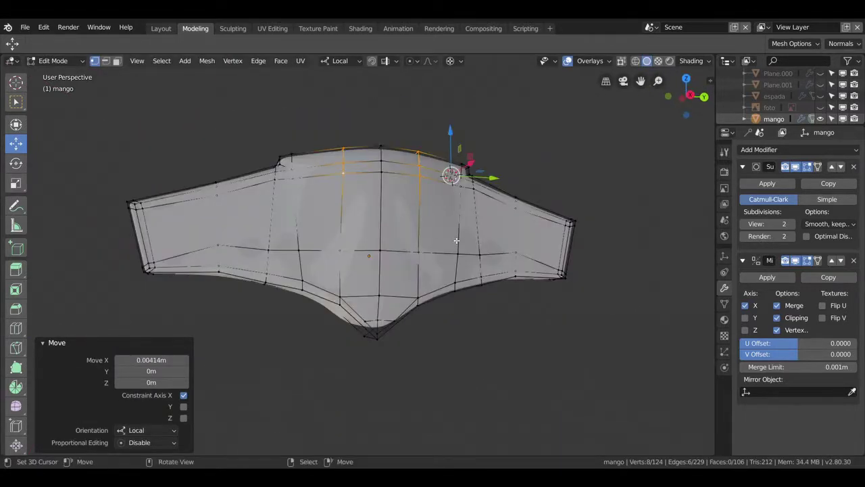
{"action": "scroll", "coordinate": [456, 240], "scroll_direction": "up", "scroll_amount": 1}
{"action": "middle_click_drag", "start_coordinate": [456, 240], "coordinate": [440, 299]}
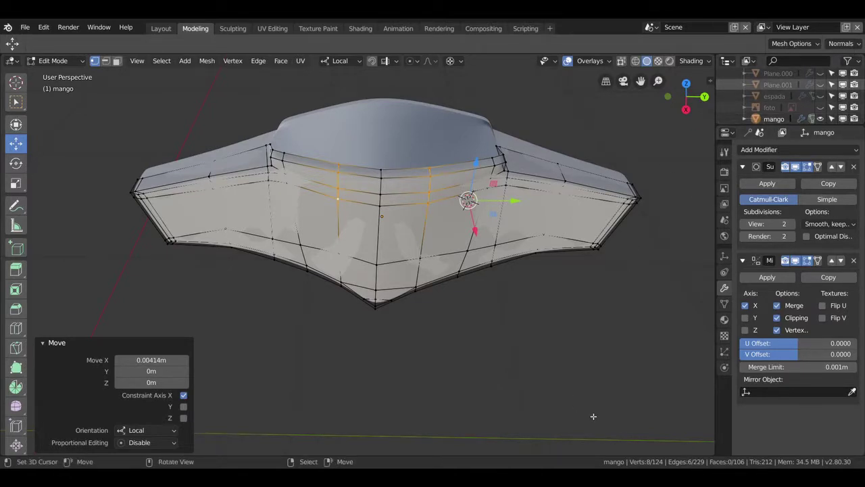
Step: Show the foto reference and switch to the right orthographic view in Object Mode
{"action": "left_click", "coordinate": [821, 107]}
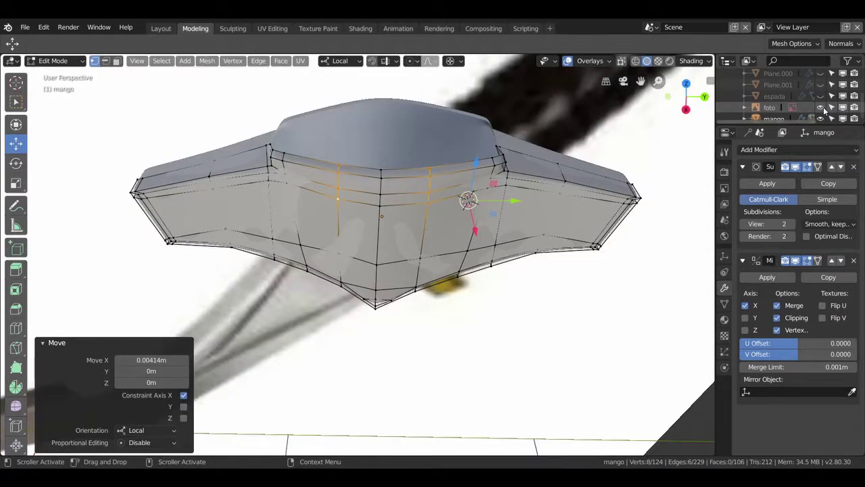
{"action": "scroll", "coordinate": [494, 267], "scroll_direction": "down", "scroll_amount": 2}
{"action": "scroll", "coordinate": [494, 266], "scroll_direction": "down", "scroll_amount": 2}
{"action": "scroll", "coordinate": [494, 267], "scroll_direction": "down", "scroll_amount": 3}
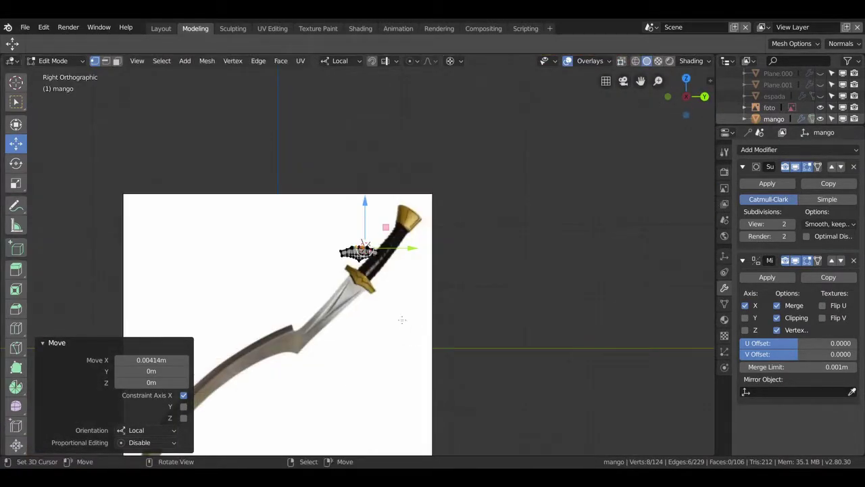
{"action": "key", "text": "KP_3"}
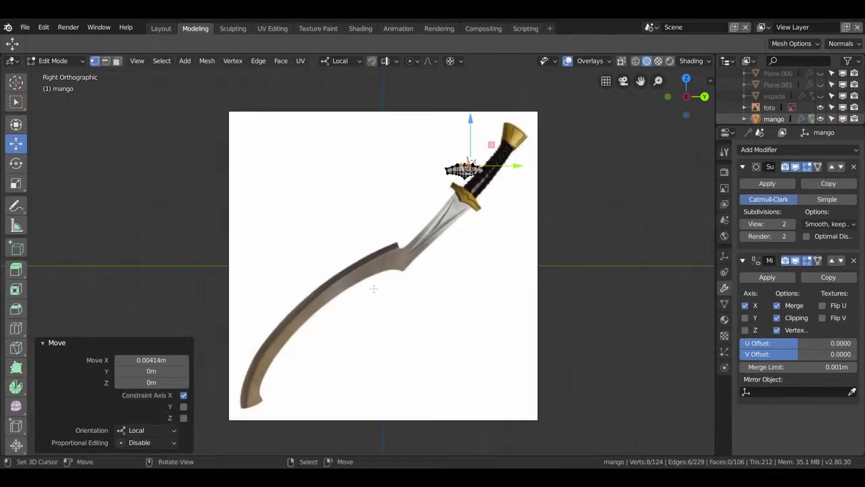
{"action": "key", "text": "Tab"}
Step: Rotate the foto plane -45° and shift it -1.55 m on X
{"action": "left_click", "coordinate": [442, 346]}
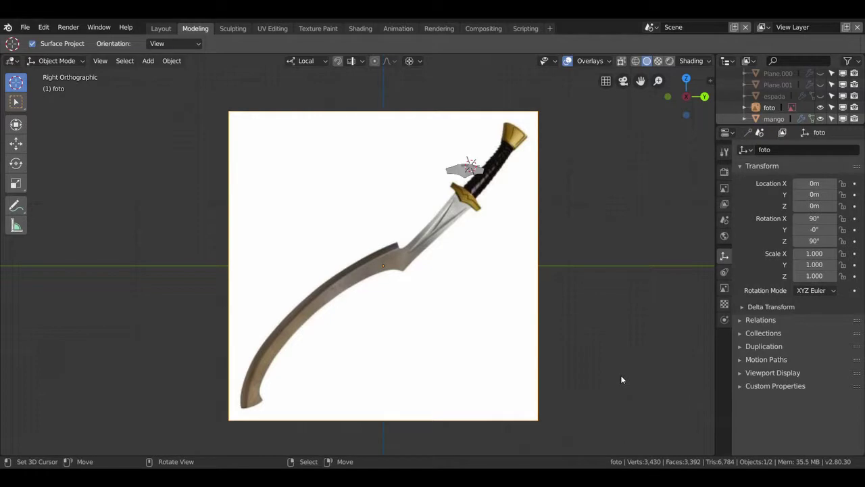
{"action": "key", "text": "r"}
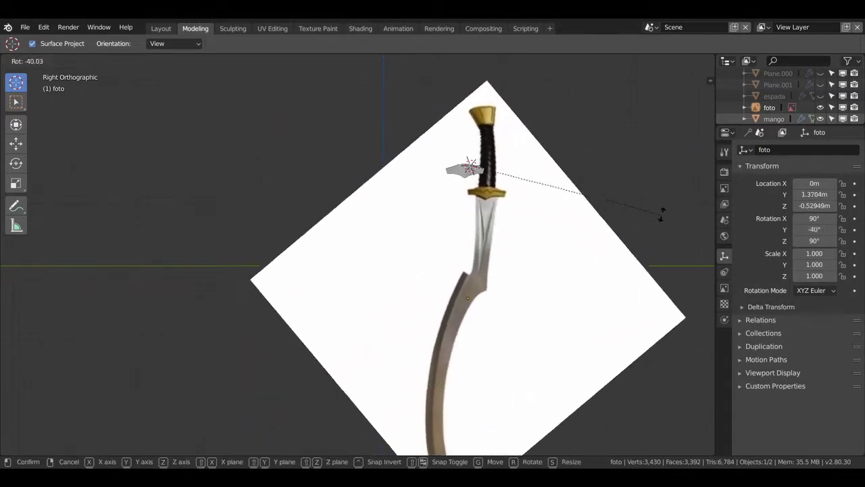
{"action": "left_click", "coordinate": [658, 215]}
{"action": "key", "text": "g"}
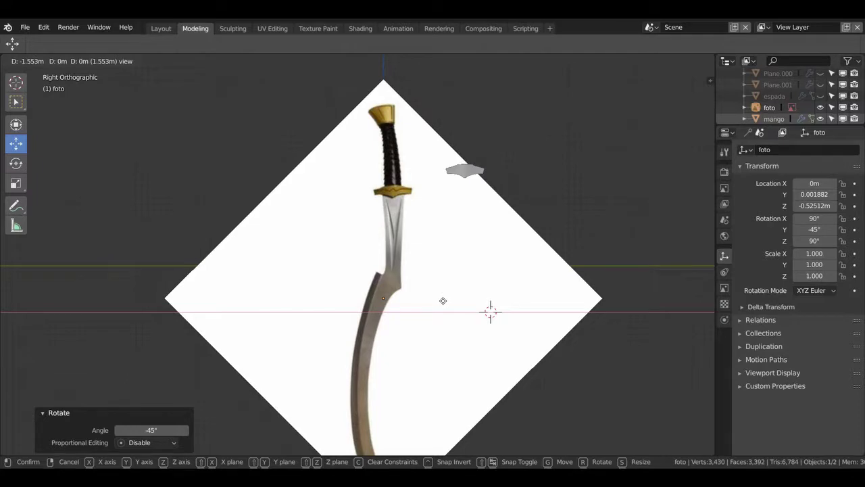
{"action": "left_click", "coordinate": [442, 301]}
Step: Select the mango guard and lower it onto the reference hilt
{"action": "left_click", "coordinate": [469, 164]}
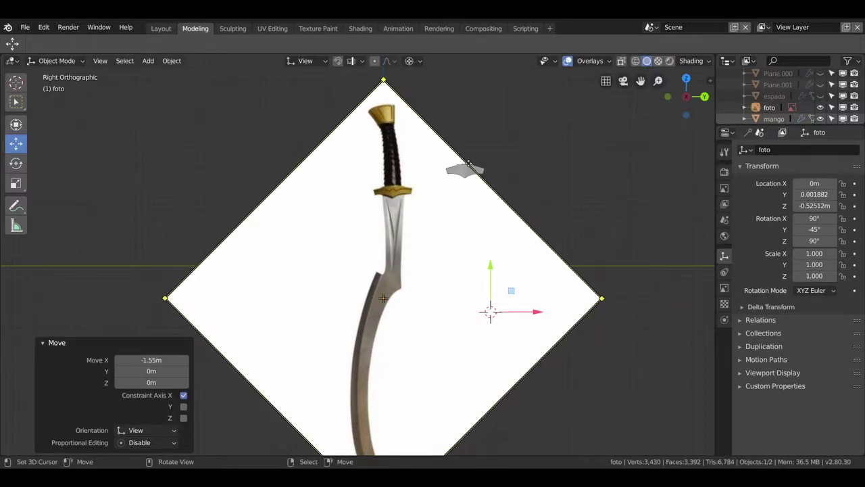
{"action": "left_click", "coordinate": [471, 168]}
{"action": "mouse_move", "coordinate": [491, 270]}
{"action": "left_mouse_down"}
{"action": "mouse_move", "coordinate": [495, 295]}
{"action": "mouse_move", "coordinate": [464, 305]}
{"action": "mouse_move", "coordinate": [492, 309]}
{"action": "left_mouse_up"}
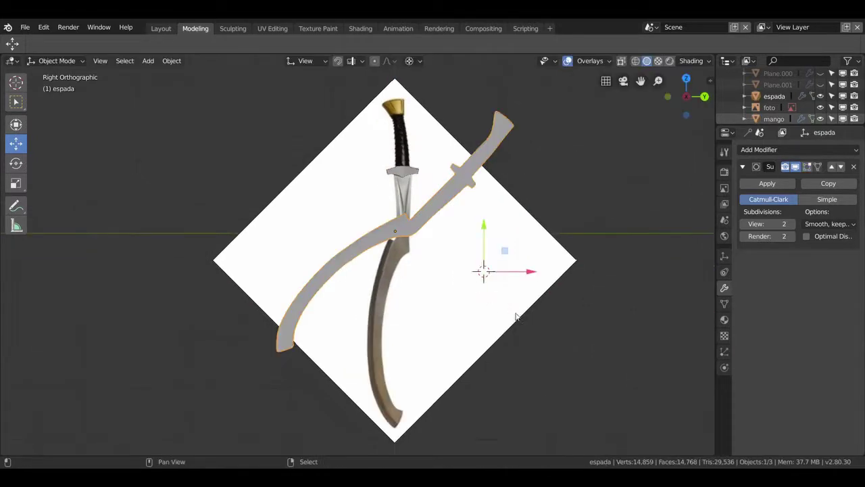
Step: Snap the 3D cursor to espada, rotate it -47.5° and move it -0.53 m on Y
{"action": "key", "text": "shift+s"}
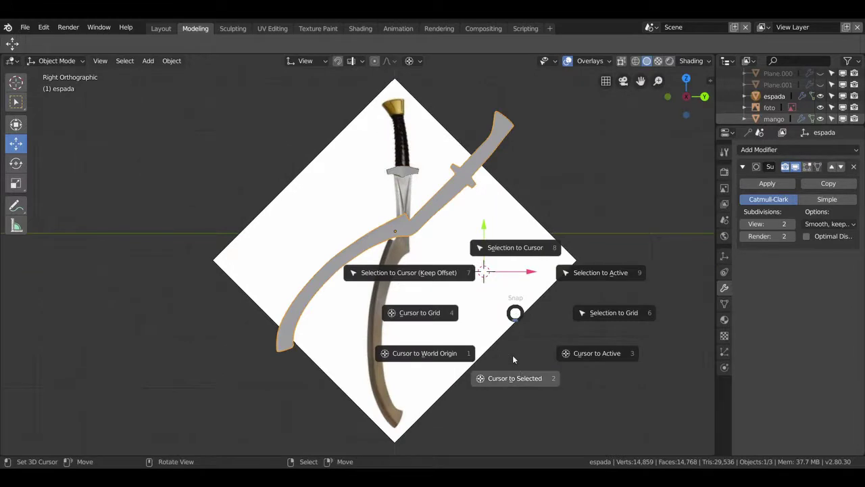
{"action": "left_click", "coordinate": [516, 377]}
{"action": "mouse_move", "coordinate": [515, 376]}
{"action": "middle_mouse_down"}
{"action": "mouse_move", "coordinate": [421, 256]}
{"action": "mouse_move", "coordinate": [538, 259]}
{"action": "middle_mouse_up"}
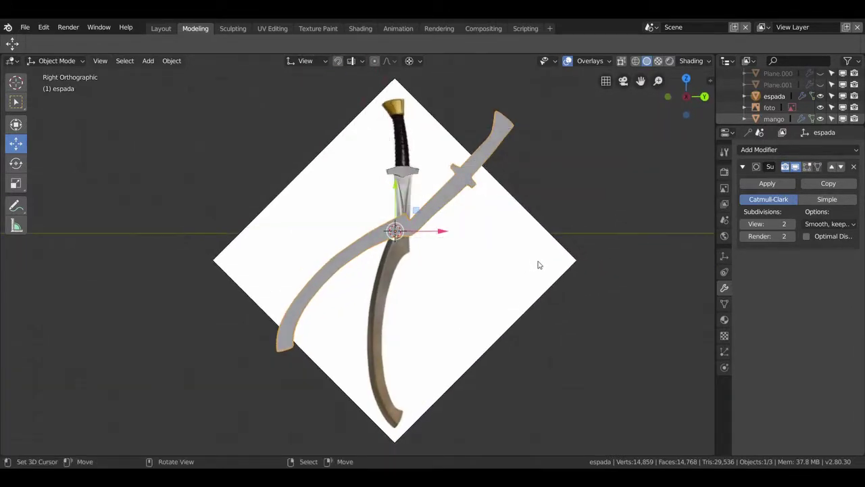
{"action": "key", "text": "r"}
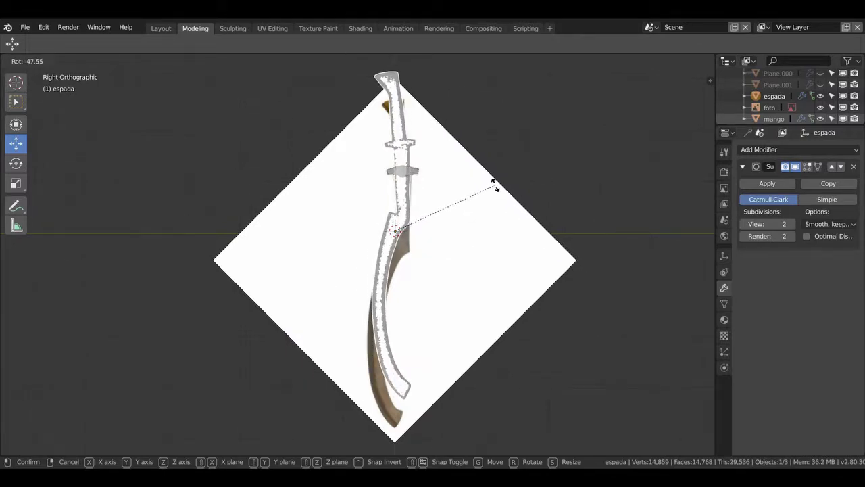
{"action": "left_click", "coordinate": [496, 186]}
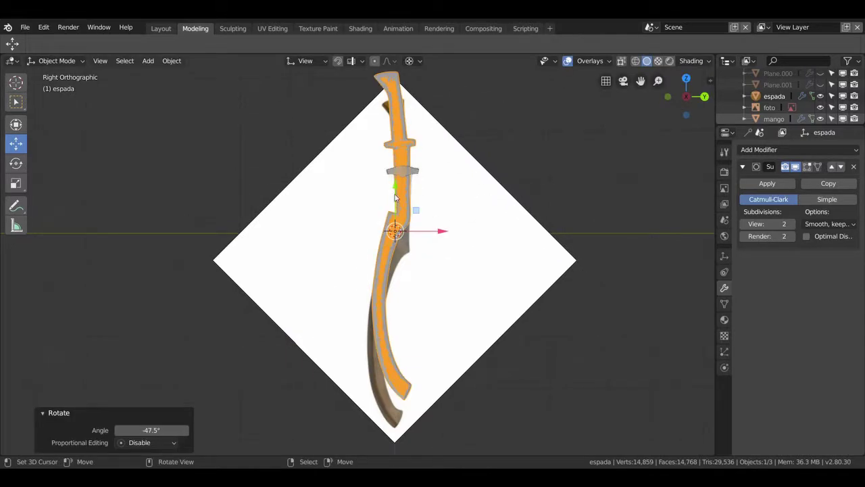
{"action": "key", "text": "g"}
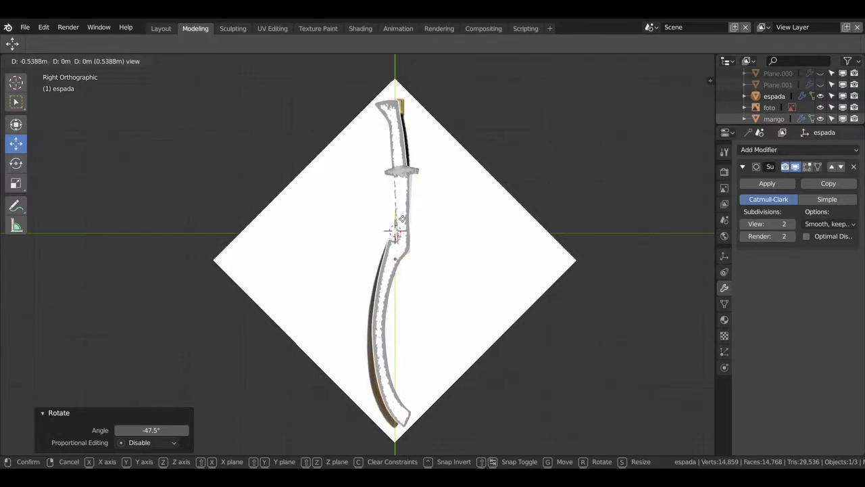
{"action": "left_click", "coordinate": [504, 265]}
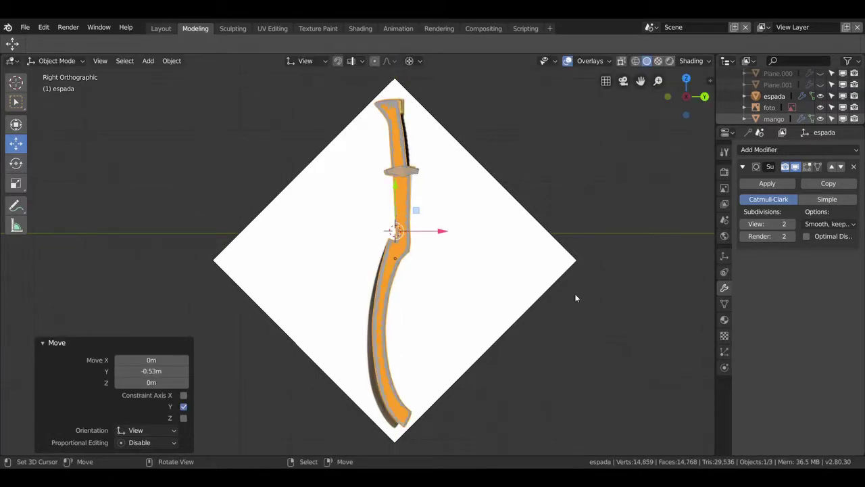
Step: Turn espada a further 2.92° and box-select its handle and guard geometry
{"action": "key", "text": "r"}
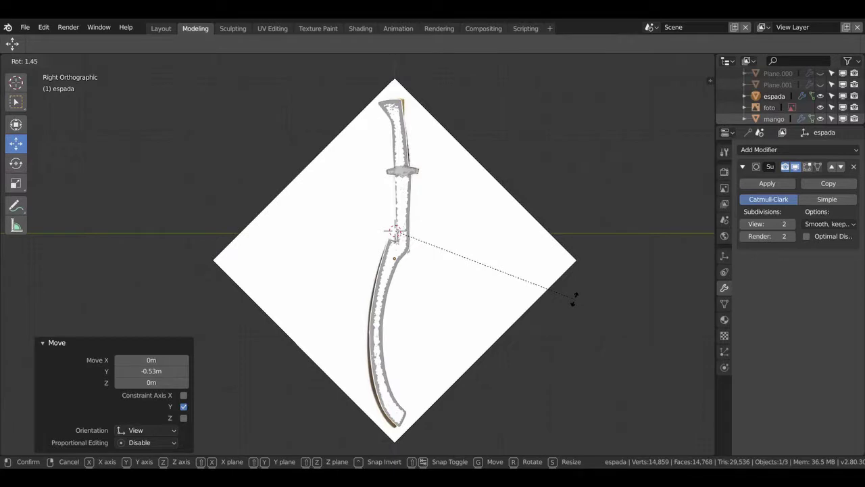
{"action": "left_click", "coordinate": [572, 304]}
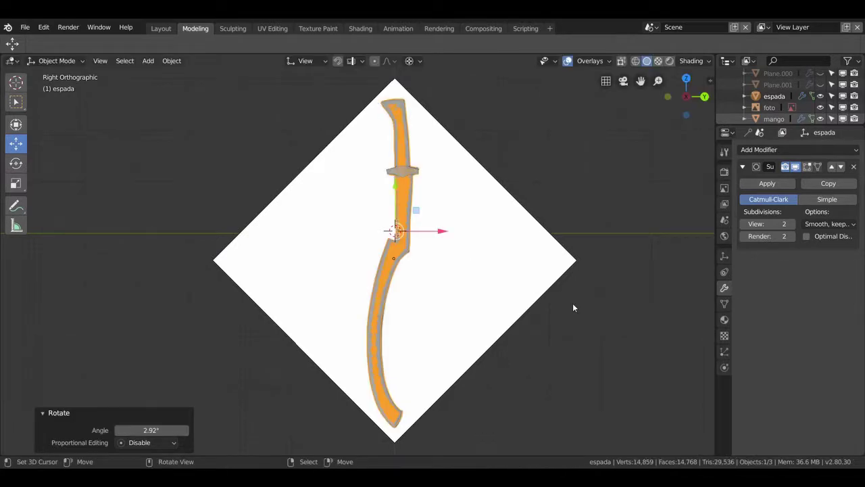
{"action": "scroll", "coordinate": [508, 260], "scroll_direction": "up", "scroll_amount": 2}
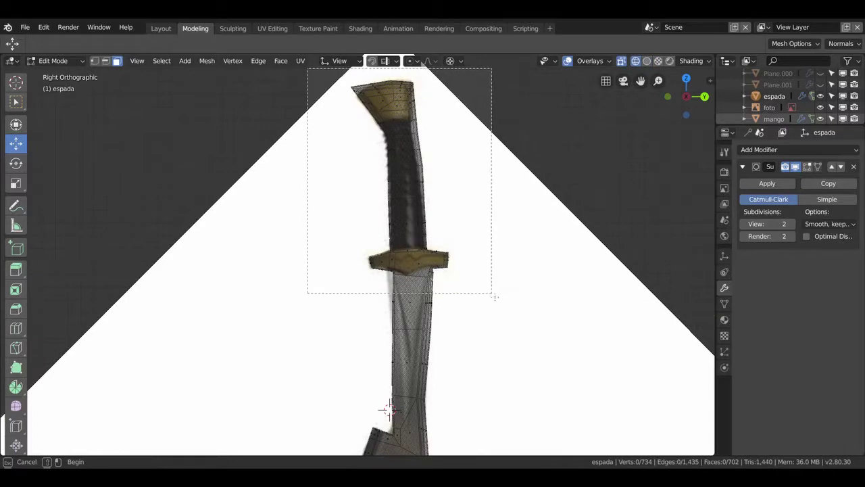
{"action": "left_click_drag", "start_coordinate": [494, 296], "coordinate": [497, 302]}
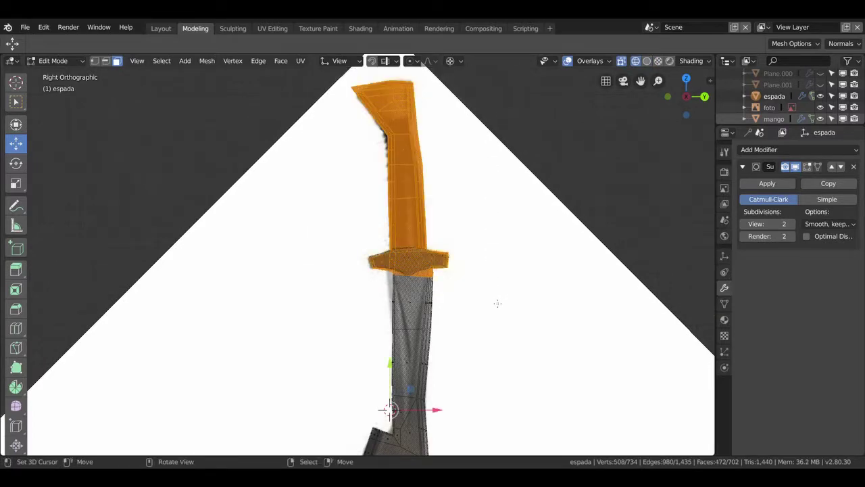
Step: Delete the espada's selected handle and guard geometry
{"action": "key", "text": "x"}
{"action": "left_click", "coordinate": [494, 300]}
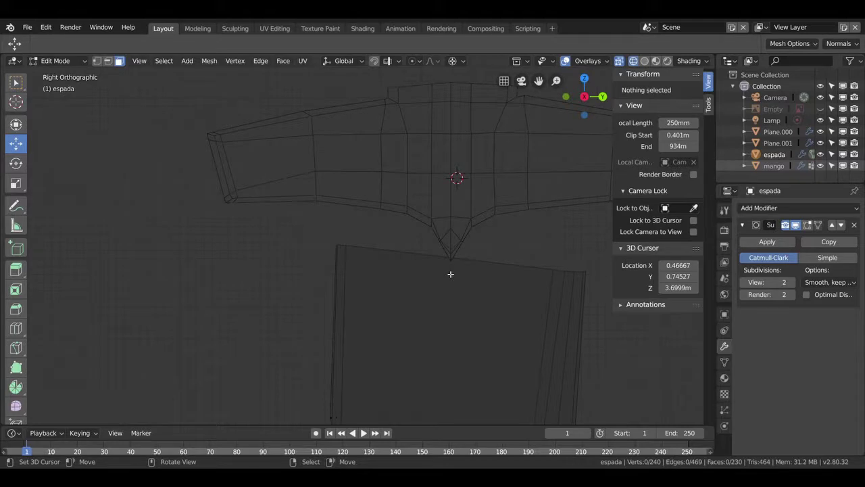
{"action": "middle_click_drag", "start_coordinate": [454, 283], "coordinate": [366, 280]}
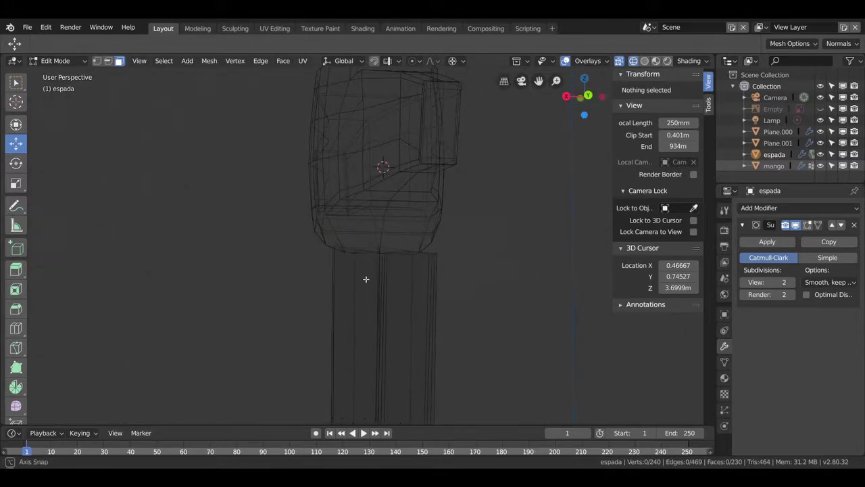
Step: Select the mango guard in Object Mode and switch the viewport to solid shading
{"action": "key", "text": "Tab"}
{"action": "left_click", "coordinate": [390, 220]}
{"action": "key", "text": "z"}
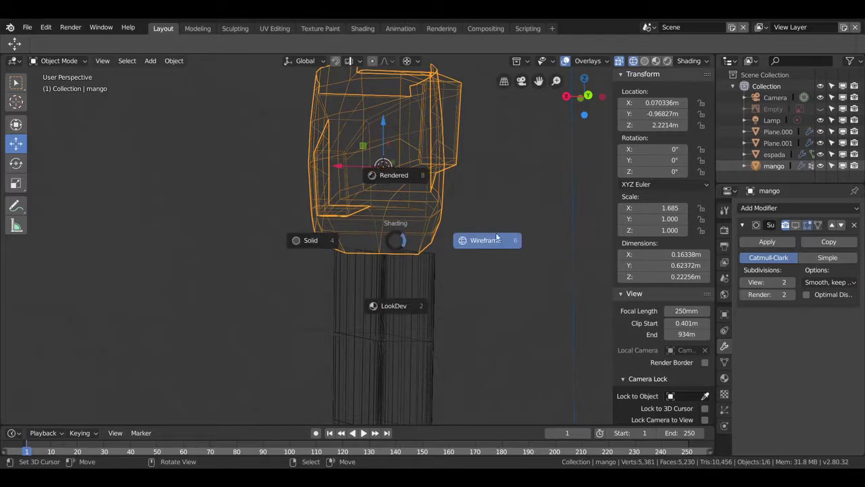
{"action": "left_click", "coordinate": [329, 235]}
{"action": "scroll", "coordinate": [402, 243], "scroll_direction": "up", "scroll_amount": 3}
{"action": "middle_click_drag", "start_coordinate": [402, 243], "coordinate": [391, 240]}
Step: Enter Edit Mode on the guard and begin selecting its underside faces
{"action": "key", "text": "Tab"}
{"action": "left_click", "coordinate": [402, 218]}
{"action": "middle_click_drag", "start_coordinate": [403, 218], "coordinate": [512, 203]}
{"action": "left_click", "coordinate": [521, 193]}
Step: Select the guard's underside faces running toward the handle, fixing one wrong pick
{"action": "left_click", "coordinate": [518, 200], "text": "shift"}
{"action": "left_click", "coordinate": [482, 214], "text": "shift"}
{"action": "left_click", "coordinate": [466, 224], "text": "shift"}
{"action": "left_click", "coordinate": [455, 233], "text": "shift"}
{"action": "left_click", "coordinate": [444, 244], "text": "shift"}
{"action": "left_click", "coordinate": [426, 240], "text": "shift"}
{"action": "left_click", "coordinate": [438, 219], "text": "shift"}
{"action": "left_click", "coordinate": [437, 220], "text": "shift"}
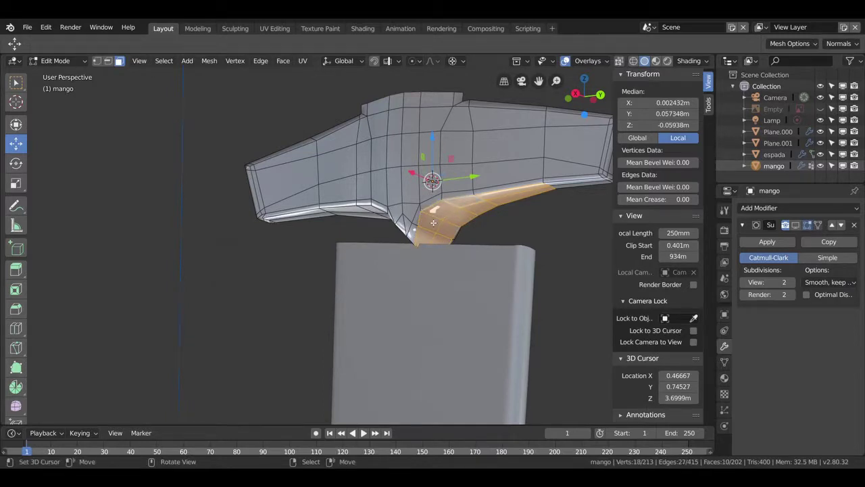
{"action": "middle_click_drag", "start_coordinate": [438, 220], "coordinate": [438, 250]}
{"action": "left_click", "coordinate": [438, 250], "text": "shift"}
{"action": "left_click", "coordinate": [444, 257], "text": "shift"}
{"action": "left_click", "coordinate": [416, 265], "text": "shift"}
Step: Extend the underside face selection leftward across the remaining faces
{"action": "middle_click_drag", "start_coordinate": [414, 262], "coordinate": [399, 250]}
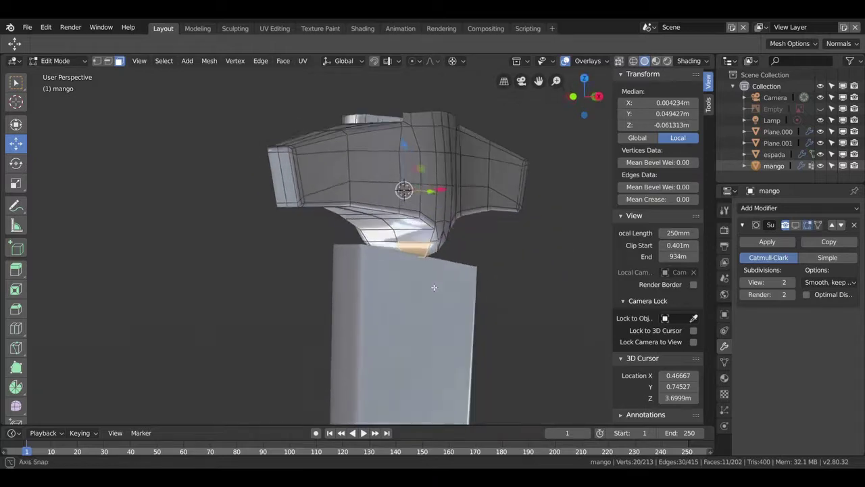
{"action": "left_click", "coordinate": [398, 249], "text": "shift"}
{"action": "left_click", "coordinate": [406, 237], "text": "shift"}
{"action": "left_click", "coordinate": [414, 236], "text": "shift"}
{"action": "left_click", "coordinate": [405, 227], "text": "shift"}
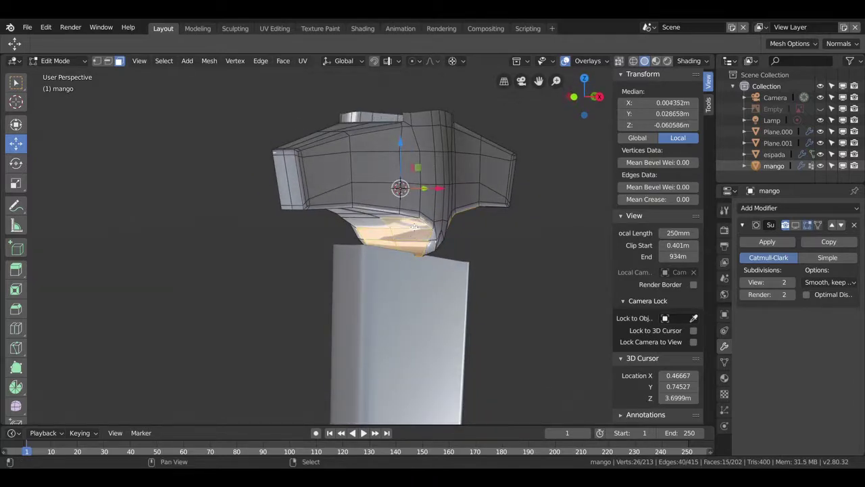
{"action": "middle_click_drag", "start_coordinate": [413, 227], "coordinate": [391, 221]}
{"action": "left_click", "coordinate": [395, 220], "text": "shift"}
{"action": "left_click", "coordinate": [379, 228], "text": "shift"}
{"action": "left_click", "coordinate": [375, 237], "text": "shift"}
{"action": "left_click", "coordinate": [368, 213], "text": "shift"}
{"action": "left_click", "coordinate": [368, 213], "text": "shift"}
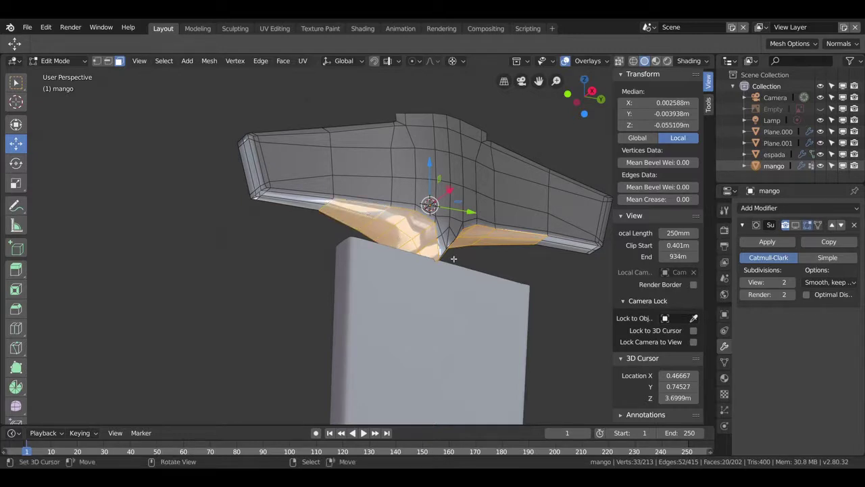
{"action": "middle_click_drag", "start_coordinate": [368, 213], "coordinate": [461, 296]}
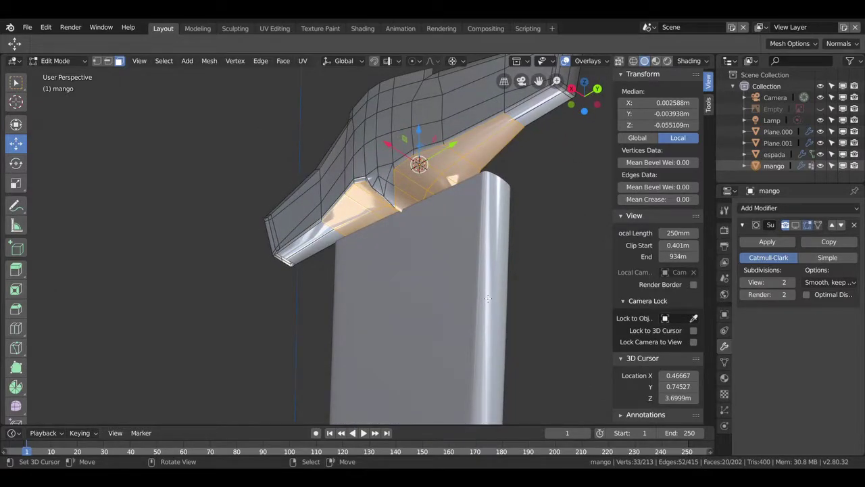
Step: Inset the selected underside faces by 0.01 m and delete them
{"action": "key", "text": "i"}
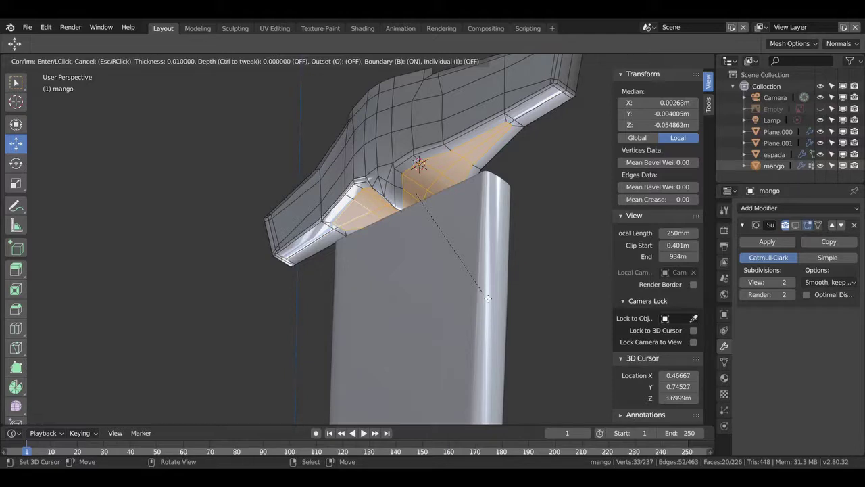
{"action": "left_click", "coordinate": [487, 297]}
{"action": "mouse_move", "coordinate": [454, 263]}
{"action": "middle_mouse_down"}
{"action": "mouse_move", "coordinate": [455, 288]}
{"action": "mouse_move", "coordinate": [430, 290]}
{"action": "middle_mouse_up"}
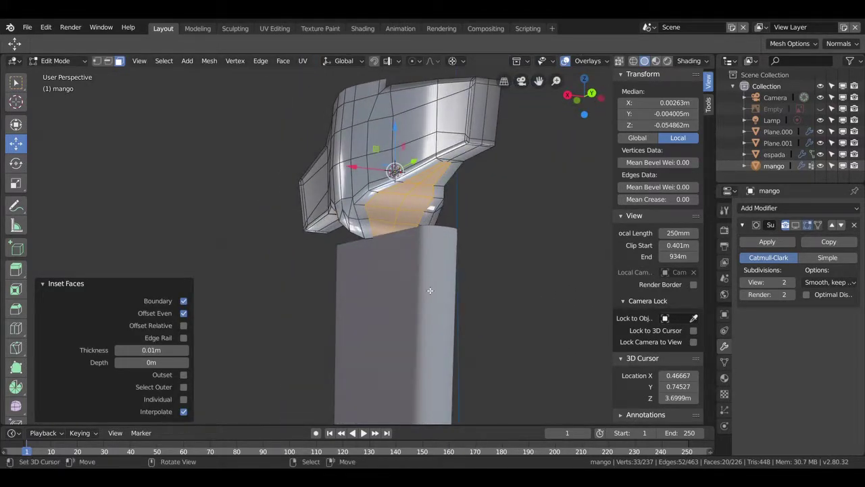
{"action": "key", "text": "x"}
{"action": "left_click", "coordinate": [426, 286]}
Step: Inspect the opened underside and bring up Save As proposing espadablend8.blend
{"action": "mouse_move", "coordinate": [426, 287]}
{"action": "middle_mouse_down"}
{"action": "mouse_move", "coordinate": [366, 266]}
{"action": "mouse_move", "coordinate": [433, 276]}
{"action": "mouse_move", "coordinate": [423, 253]}
{"action": "middle_mouse_up"}
{"action": "mouse_move", "coordinate": [494, 285]}
{"action": "middle_mouse_down"}
{"action": "mouse_move", "coordinate": [289, 286]}
{"action": "mouse_move", "coordinate": [326, 311]}
{"action": "middle_mouse_up"}
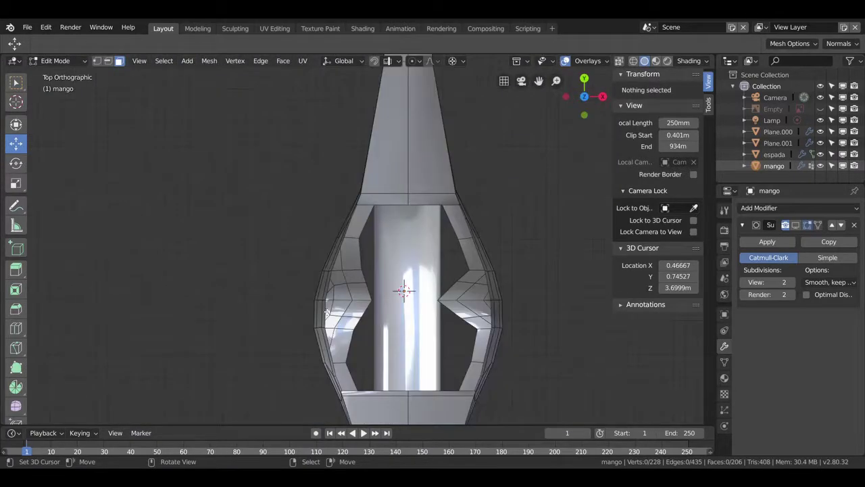
{"action": "scroll", "coordinate": [326, 310], "scroll_direction": "down", "scroll_amount": 10}
{"action": "scroll", "coordinate": [324, 314], "scroll_direction": "down", "scroll_amount": 2}
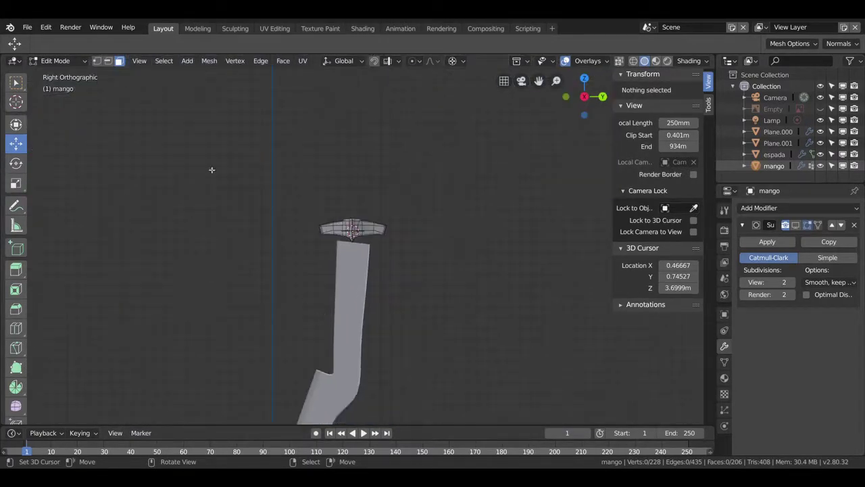
{"action": "left_click", "coordinate": [28, 27]}
{"action": "left_click", "coordinate": [52, 125]}
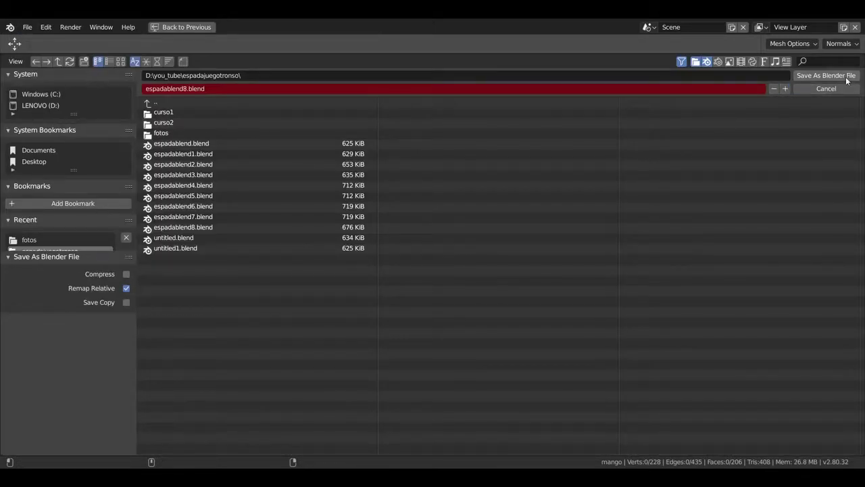
Step: Save the project as espadablend9.blend and reframe the view on the whole sword
{"action": "left_click", "coordinate": [774, 89]}
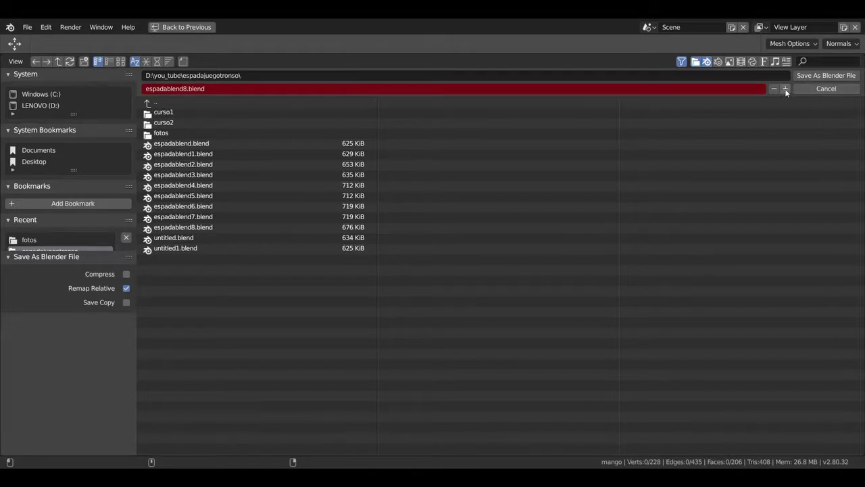
{"action": "left_click", "coordinate": [854, 76]}
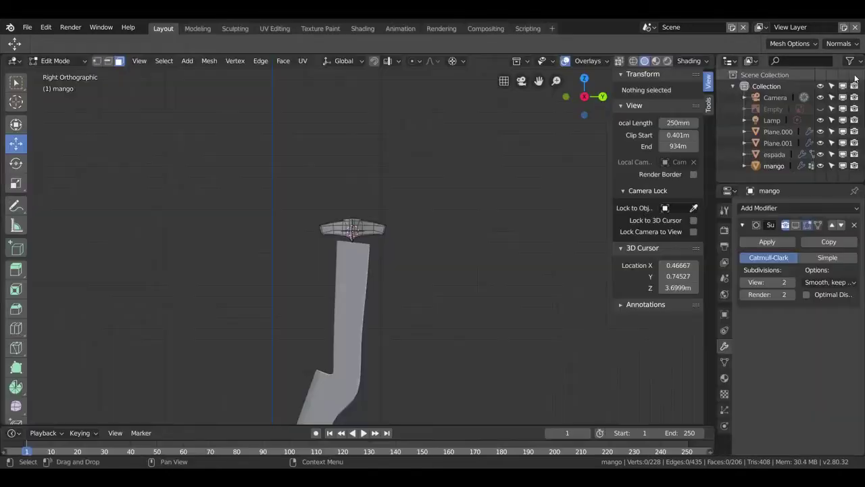
{"action": "scroll", "coordinate": [340, 310], "scroll_direction": "down", "scroll_amount": 5}
{"action": "middle_click_drag", "start_coordinate": [340, 309], "coordinate": [353, 213], "text": "shift"}
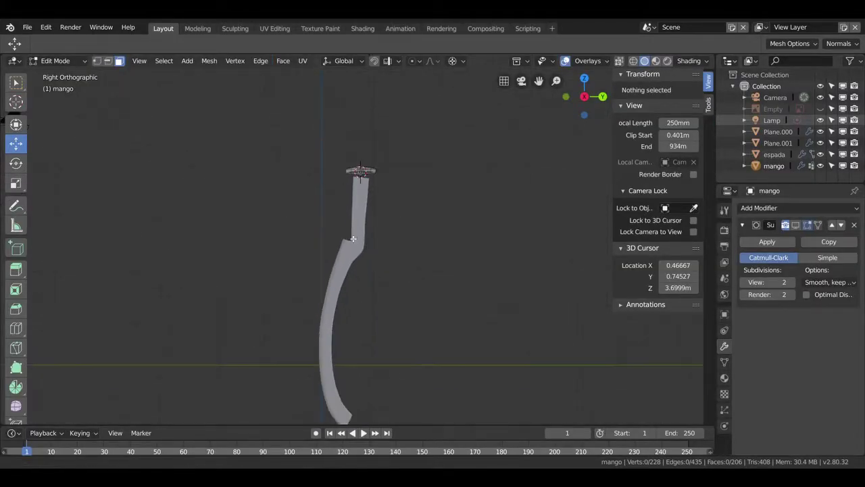
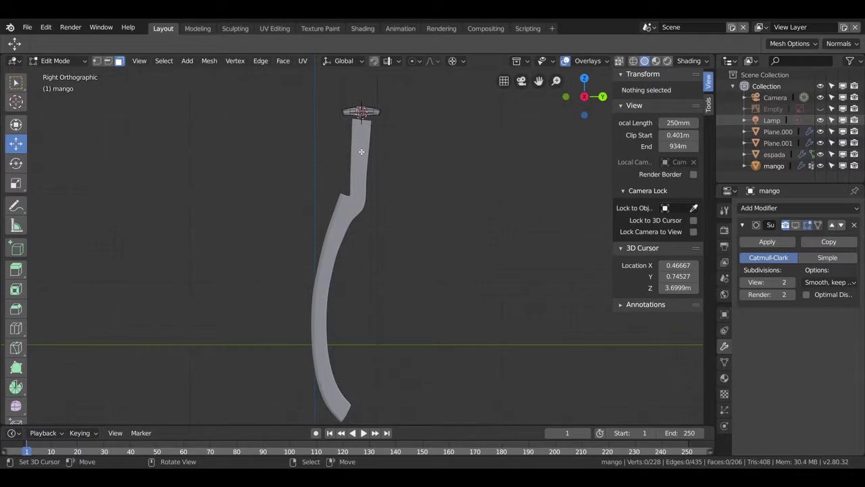
Step: Frame the sword guard and show the sword reference image
{"action": "scroll", "coordinate": [362, 151], "scroll_direction": "up", "scroll_amount": 3}
{"action": "scroll", "coordinate": [362, 151], "scroll_direction": "down", "scroll_amount": 3}
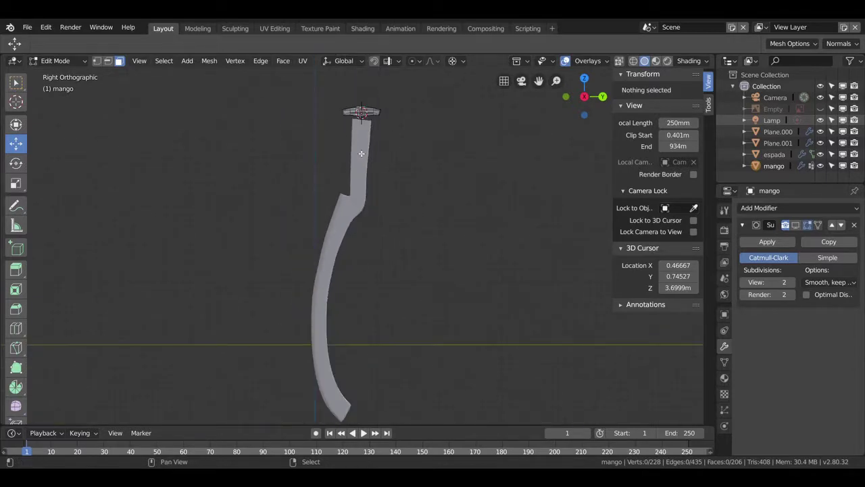
{"action": "middle_click_drag", "start_coordinate": [362, 151], "coordinate": [352, 232], "text": "shift"}
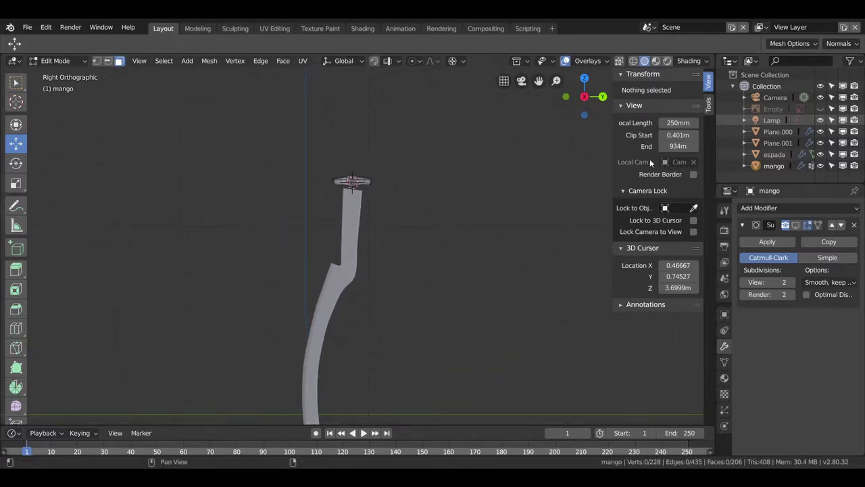
{"action": "left_click", "coordinate": [821, 108]}
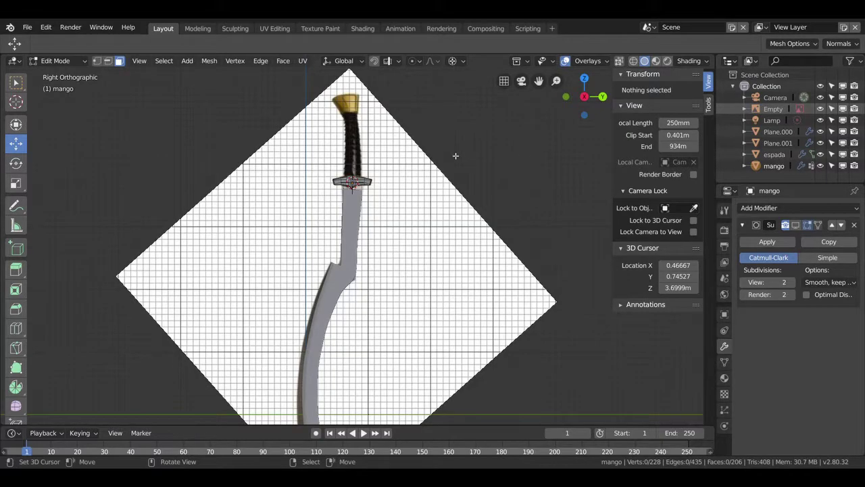
Step: Scale the whole crossguard mesh wider along Y to match the reference guard
{"action": "scroll", "coordinate": [463, 155], "scroll_direction": "up", "scroll_amount": 7}
{"action": "middle_click_drag", "start_coordinate": [453, 154], "coordinate": [452, 295], "text": "shift"}
{"action": "scroll", "coordinate": [433, 246], "scroll_direction": "up", "scroll_amount": 2}
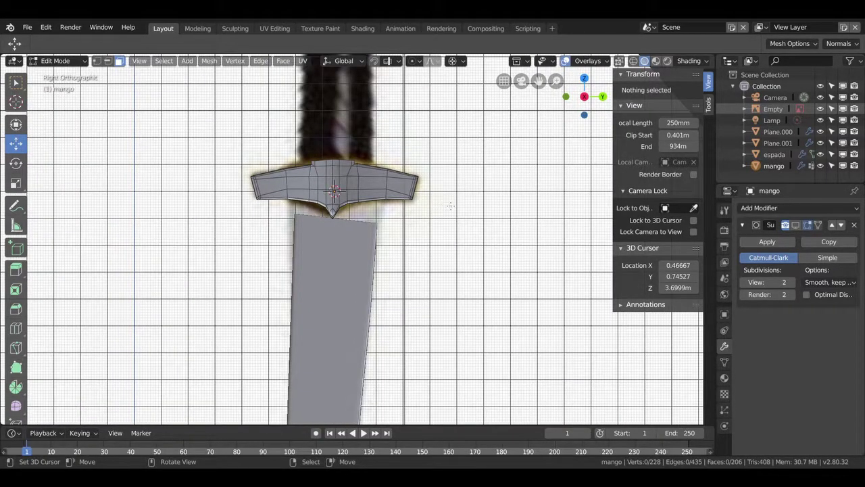
{"action": "key", "text": "a"}
{"action": "key", "text": "s"}
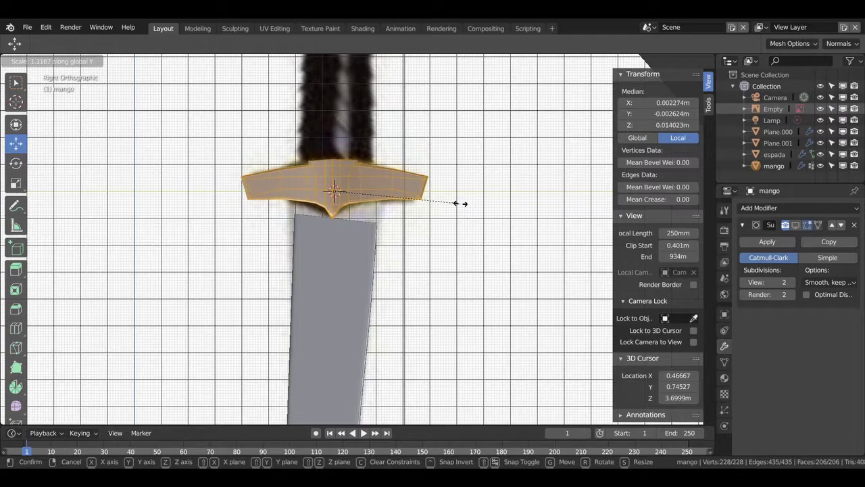
{"action": "left_click", "coordinate": [460, 204]}
Step: Switch to Object Mode and frame the sword guard from an angled view
{"action": "key", "text": "Tab"}
{"action": "mouse_move", "coordinate": [459, 232]}
{"action": "middle_mouse_down"}
{"action": "mouse_move", "coordinate": [365, 277]}
{"action": "mouse_move", "coordinate": [405, 272]}
{"action": "mouse_move", "coordinate": [403, 257]}
{"action": "middle_mouse_up"}
{"action": "scroll", "coordinate": [404, 256], "scroll_direction": "up", "scroll_amount": 2}
{"action": "scroll", "coordinate": [440, 246], "scroll_direction": "up", "scroll_amount": 2}
{"action": "scroll", "coordinate": [439, 245], "scroll_direction": "up", "scroll_amount": 2}
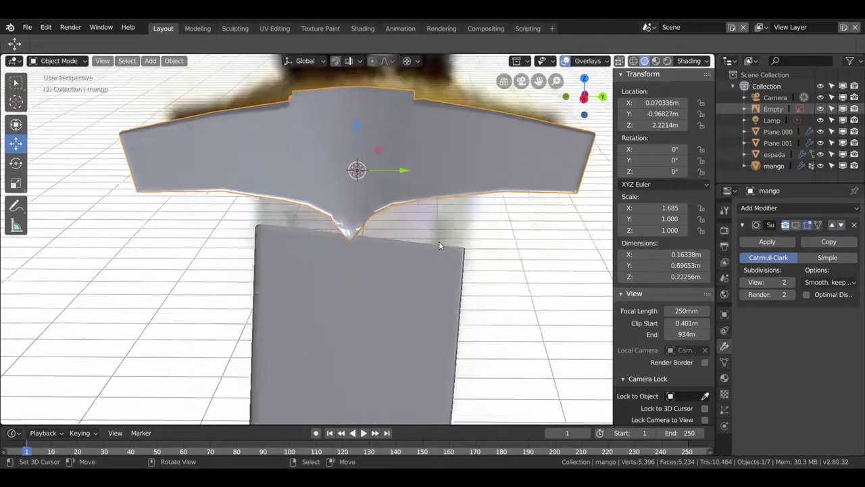
{"action": "scroll", "coordinate": [439, 240], "scroll_direction": "up", "scroll_amount": 2}
{"action": "middle_click_drag", "start_coordinate": [439, 240], "coordinate": [457, 264], "text": "shift"}
Step: Join the blade espada into the active crossguard mango with Ctrl+J, then enter Edit Mode
{"action": "key", "text": "Tab"}
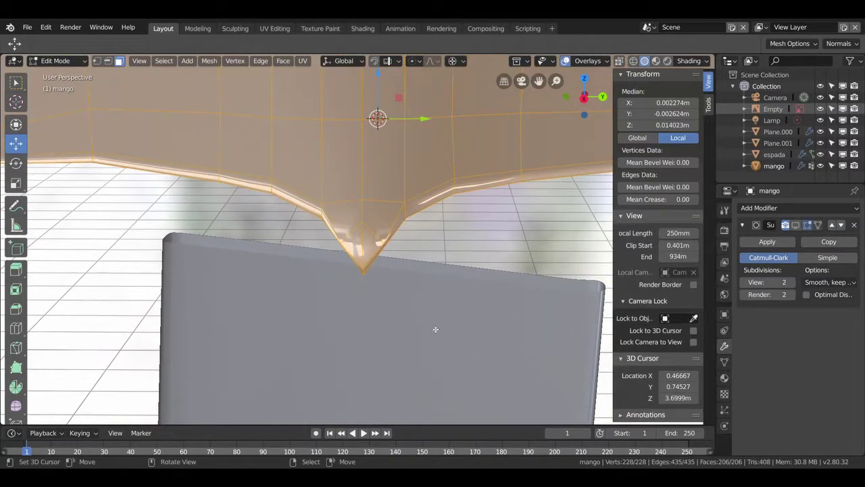
{"action": "key", "text": "Tab"}
{"action": "left_click", "coordinate": [432, 325]}
{"action": "key", "text": "Tab"}
{"action": "key", "text": "Tab"}
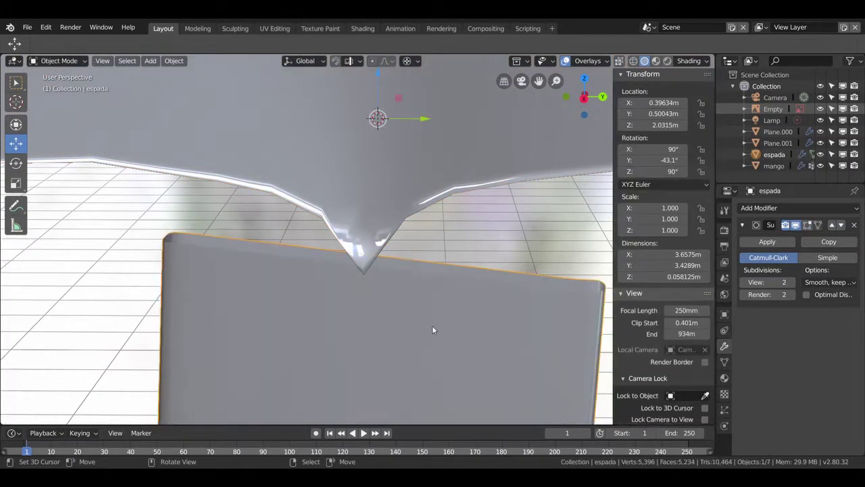
{"action": "left_click", "coordinate": [421, 162]}
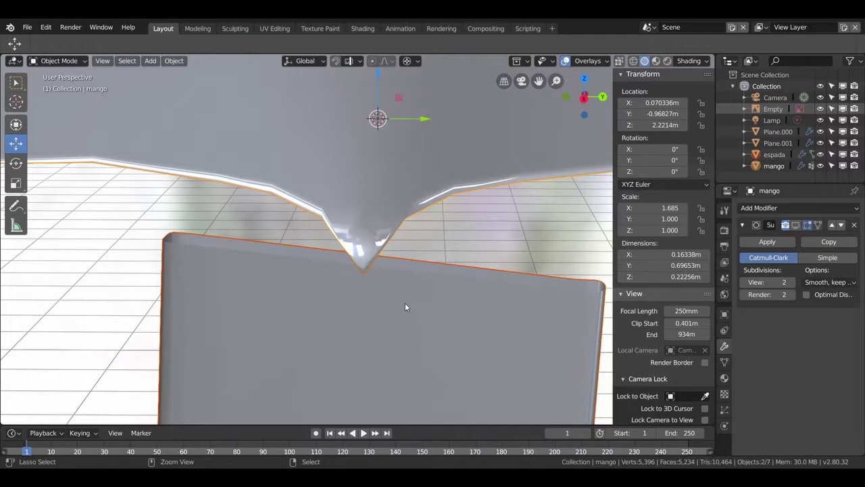
{"action": "key", "text": "ctrl+j"}
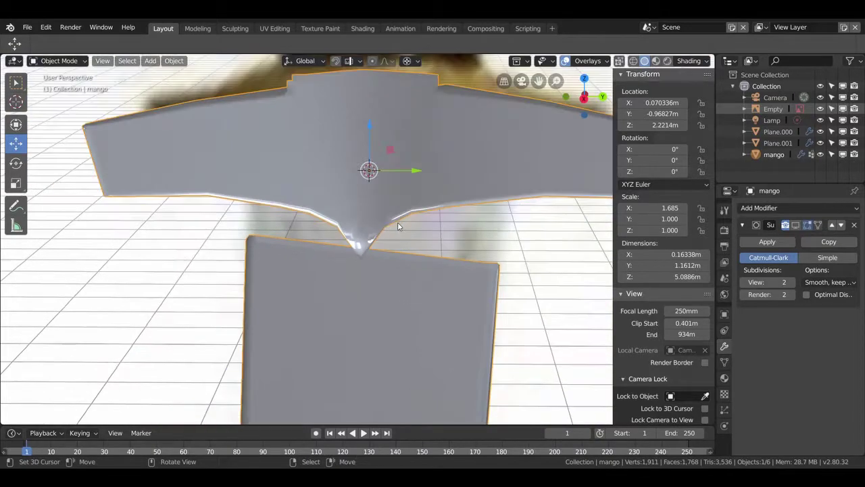
{"action": "key", "text": "Tab"}
Step: Add an edge loop across the blade and slide it near the blade's top
{"action": "mouse_move", "coordinate": [401, 275]}
{"action": "middle_mouse_down"}
{"action": "mouse_move", "coordinate": [294, 267]}
{"action": "mouse_move", "coordinate": [350, 229]}
{"action": "middle_mouse_up"}
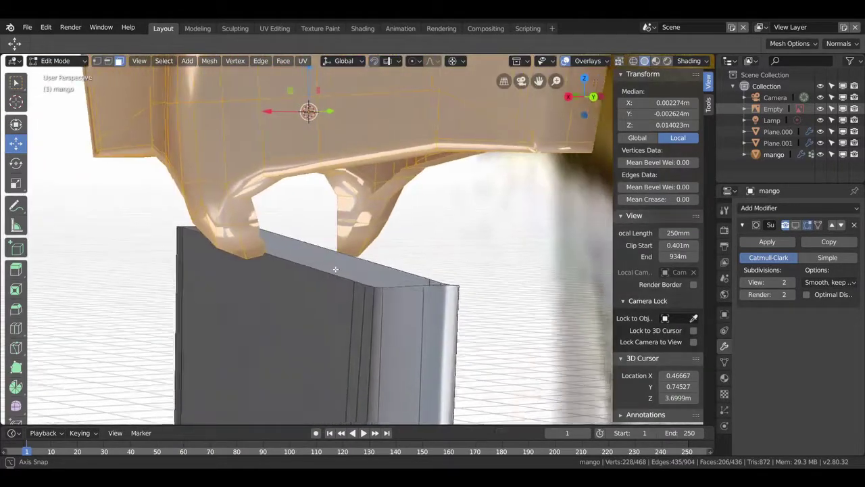
{"action": "middle_click_drag", "start_coordinate": [350, 229], "coordinate": [383, 247]}
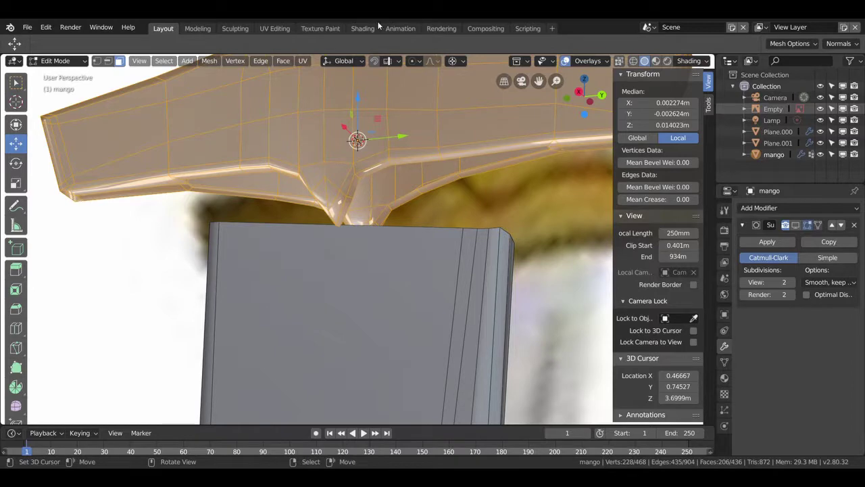
{"action": "scroll", "coordinate": [401, 297], "scroll_direction": "down", "scroll_amount": 3}
{"action": "scroll", "coordinate": [401, 296], "scroll_direction": "down", "scroll_amount": 2}
{"action": "left_click", "coordinate": [368, 286]}
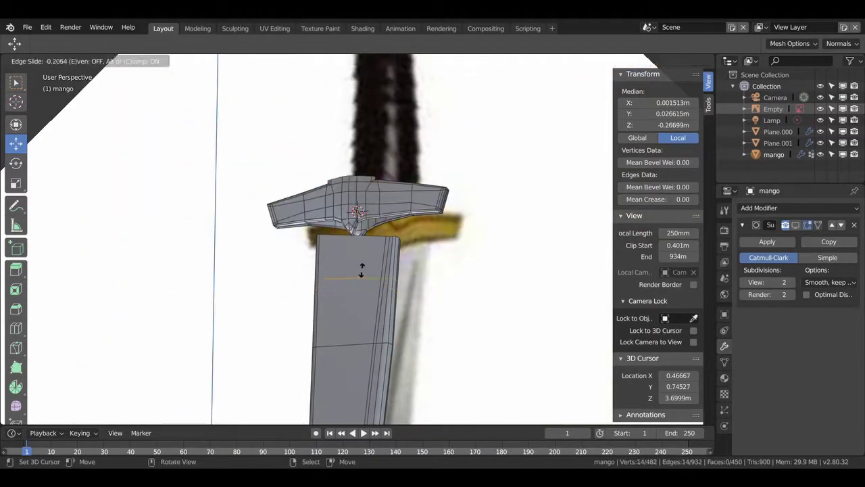
{"action": "left_click", "coordinate": [358, 242]}
Step: Knife-cut from beneath the guard's point down into the blade top
{"action": "scroll", "coordinate": [360, 256], "scroll_direction": "up", "scroll_amount": 2}
{"action": "scroll", "coordinate": [362, 291], "scroll_direction": "up", "scroll_amount": 2}
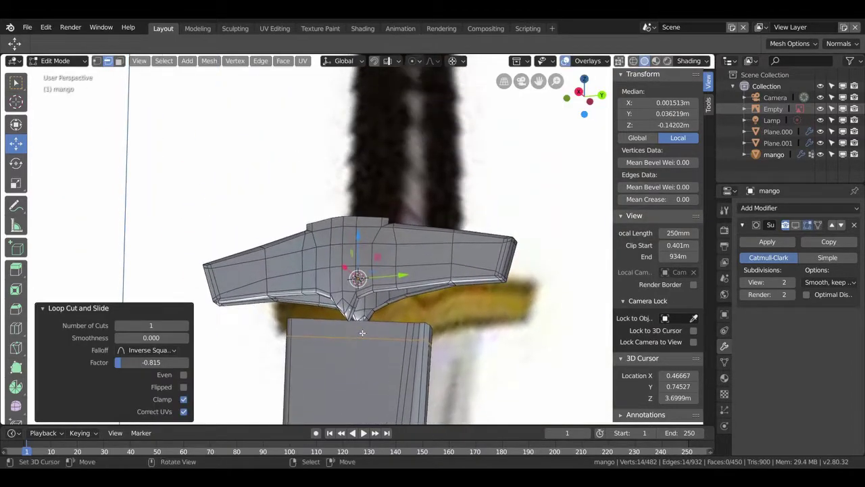
{"action": "scroll", "coordinate": [367, 373], "scroll_direction": "up", "scroll_amount": 2}
{"action": "middle_click_drag", "start_coordinate": [367, 374], "coordinate": [375, 283], "text": "shift"}
{"action": "scroll", "coordinate": [375, 270], "scroll_direction": "up", "scroll_amount": 2}
{"action": "scroll", "coordinate": [379, 245], "scroll_direction": "up", "scroll_amount": 2}
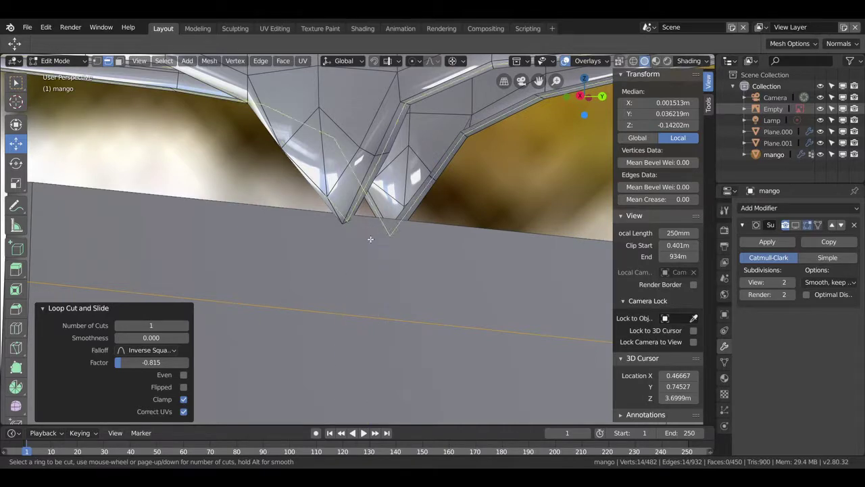
{"action": "scroll", "coordinate": [370, 244], "scroll_direction": "down", "scroll_amount": 2}
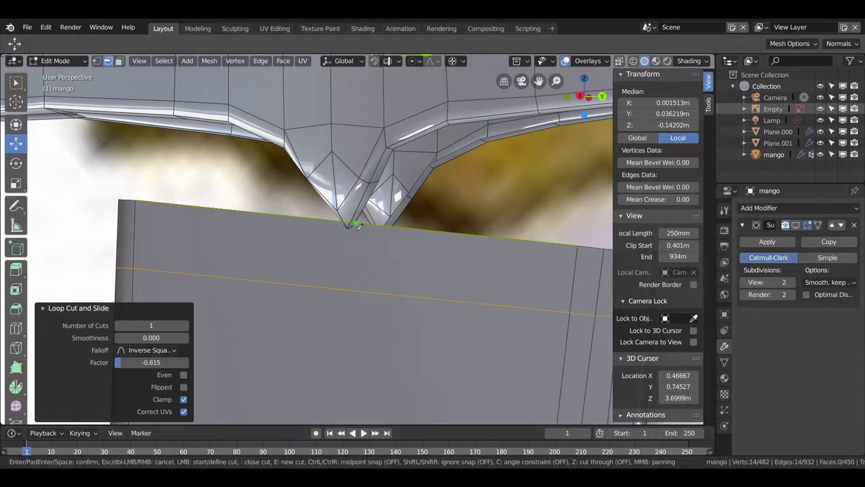
{"action": "key", "text": "Return"}
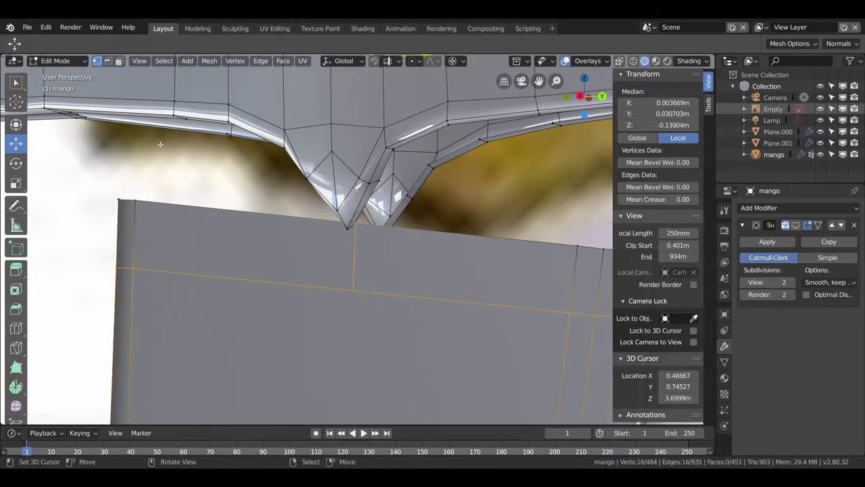
Step: Raise the vertex under the guard's point along Z and merge it at last
{"action": "left_click", "coordinate": [347, 225]}
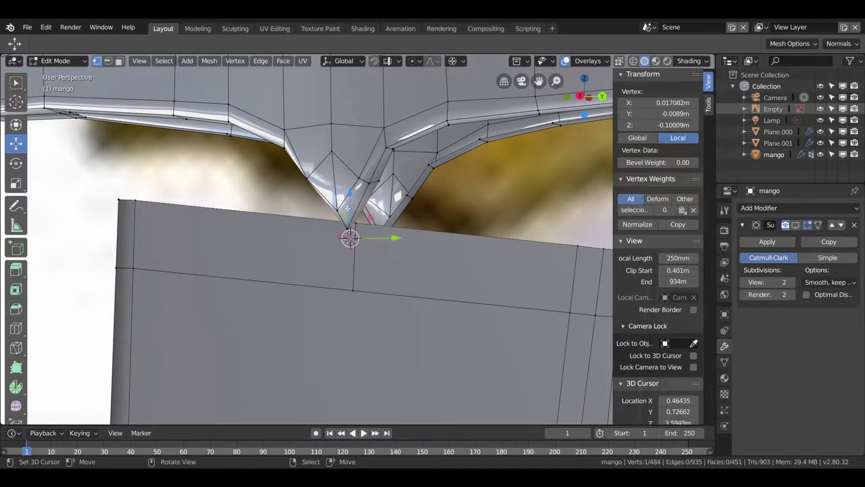
{"action": "key", "text": "g"}
{"action": "key", "text": "z"}
{"action": "left_click", "coordinate": [347, 213]}
{"action": "mouse_move", "coordinate": [347, 214]}
{"action": "middle_mouse_down"}
{"action": "mouse_move", "coordinate": [334, 238]}
{"action": "mouse_move", "coordinate": [233, 285]}
{"action": "mouse_move", "coordinate": [350, 278]}
{"action": "mouse_move", "coordinate": [243, 290]}
{"action": "mouse_move", "coordinate": [143, 279]}
{"action": "middle_mouse_up"}
{"action": "key", "text": "Return"}
{"action": "key", "text": "alt+m"}
{"action": "left_click", "coordinate": [146, 291]}
Step: Raise the selected blade-guard joint vertices along Z by 0.0394
{"action": "mouse_move", "coordinate": [150, 329]}
{"action": "middle_mouse_down"}
{"action": "mouse_move", "coordinate": [227, 290]}
{"action": "mouse_move", "coordinate": [133, 291]}
{"action": "mouse_move", "coordinate": [180, 255]}
{"action": "mouse_move", "coordinate": [138, 309]}
{"action": "mouse_move", "coordinate": [212, 293]}
{"action": "mouse_move", "coordinate": [180, 303]}
{"action": "mouse_move", "coordinate": [247, 295]}
{"action": "mouse_move", "coordinate": [345, 303]}
{"action": "mouse_move", "coordinate": [242, 287]}
{"action": "middle_mouse_up"}
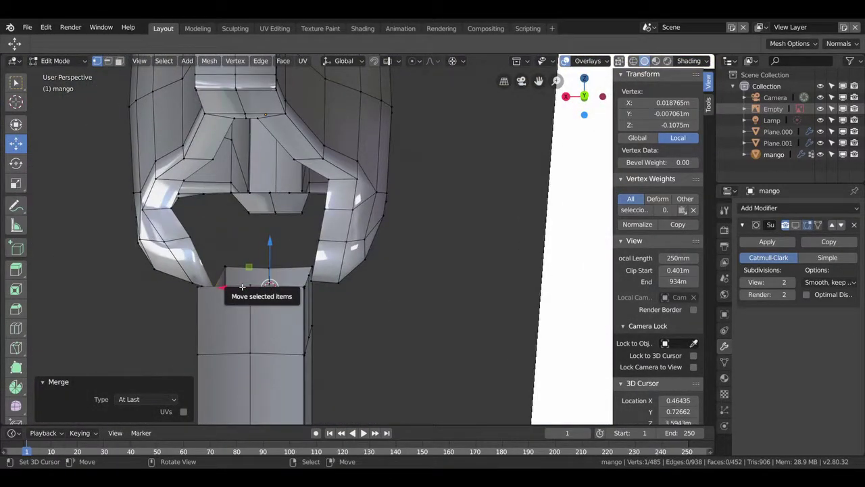
{"action": "middle_click_drag", "start_coordinate": [282, 238], "coordinate": [334, 237]}
{"action": "left_click", "coordinate": [419, 282], "text": "shift"}
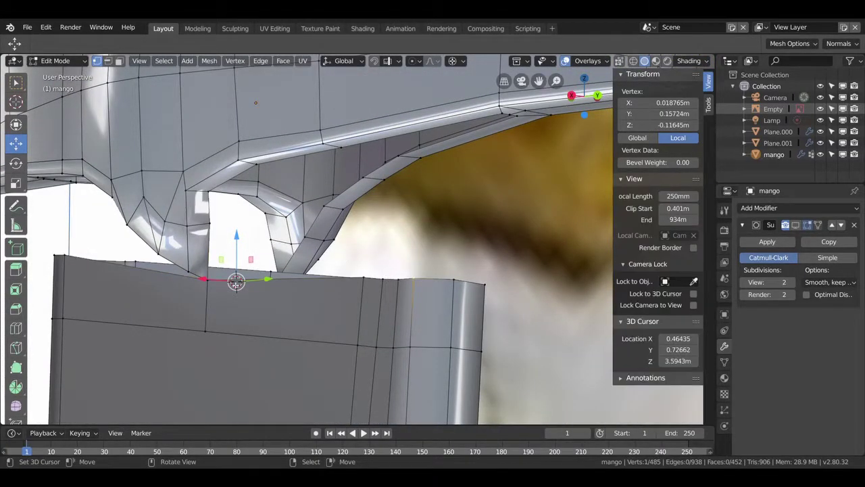
{"action": "middle_click_drag", "start_coordinate": [419, 282], "coordinate": [180, 313]}
{"action": "left_click", "coordinate": [287, 306], "text": "shift"}
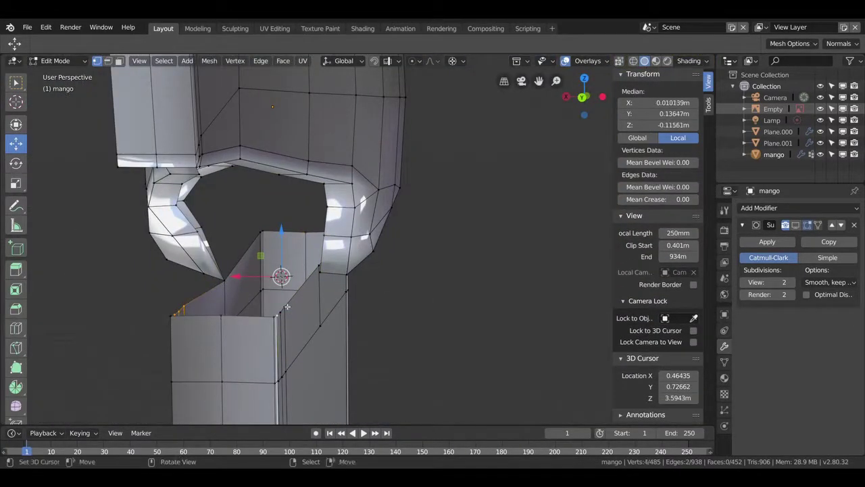
{"action": "middle_click_drag", "start_coordinate": [304, 332], "coordinate": [223, 284]}
{"action": "key", "text": "g"}
{"action": "key", "text": "z"}
{"action": "left_click", "coordinate": [260, 224]}
{"action": "scroll", "coordinate": [259, 224], "scroll_direction": "up", "scroll_amount": 3}
{"action": "key", "text": "g"}
{"action": "left_click", "coordinate": [260, 224]}
Step: Add and slide new edge loops on the blade near the joint, repositioning one vertex
{"action": "middle_click_drag", "start_coordinate": [260, 223], "coordinate": [318, 237]}
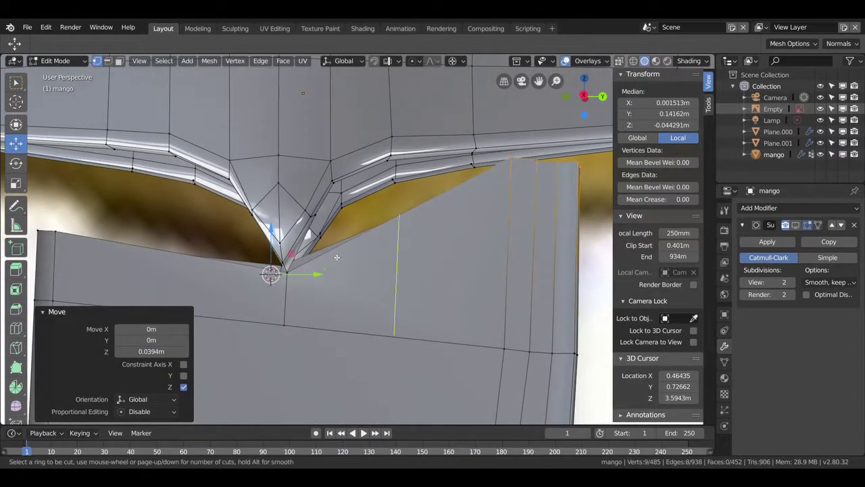
{"action": "left_click", "coordinate": [337, 257]}
{"action": "left_click", "coordinate": [367, 258]}
{"action": "key", "text": "ctrl+r"}
{"action": "middle_click_drag", "start_coordinate": [362, 264], "coordinate": [218, 289]}
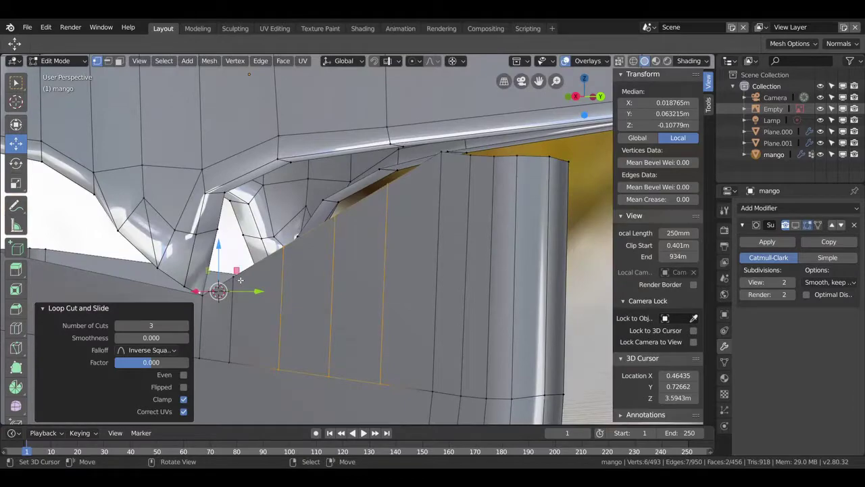
{"action": "left_click", "coordinate": [218, 290]}
{"action": "left_click_drag", "start_coordinate": [222, 257], "coordinate": [223, 265]}
{"action": "mouse_move", "coordinate": [223, 265]}
{"action": "middle_mouse_down"}
{"action": "mouse_move", "coordinate": [399, 225]}
{"action": "mouse_move", "coordinate": [329, 225]}
{"action": "middle_mouse_up"}
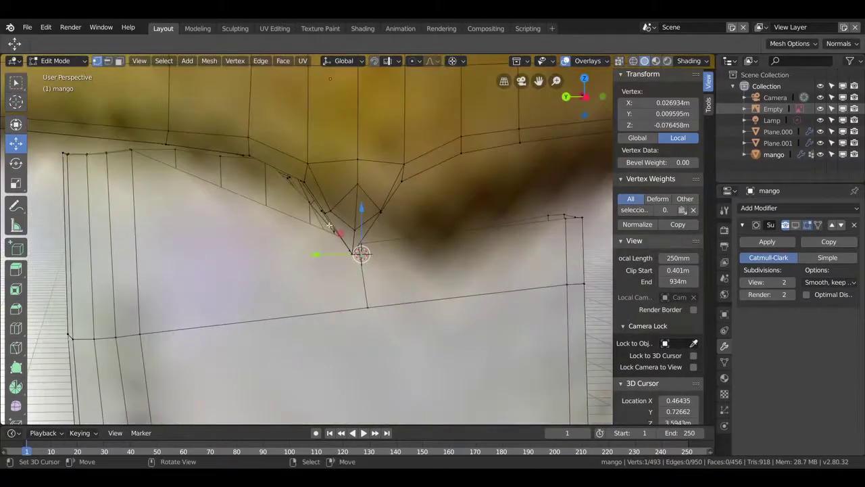
{"action": "left_click_drag", "start_coordinate": [317, 290], "coordinate": [150, 176]}
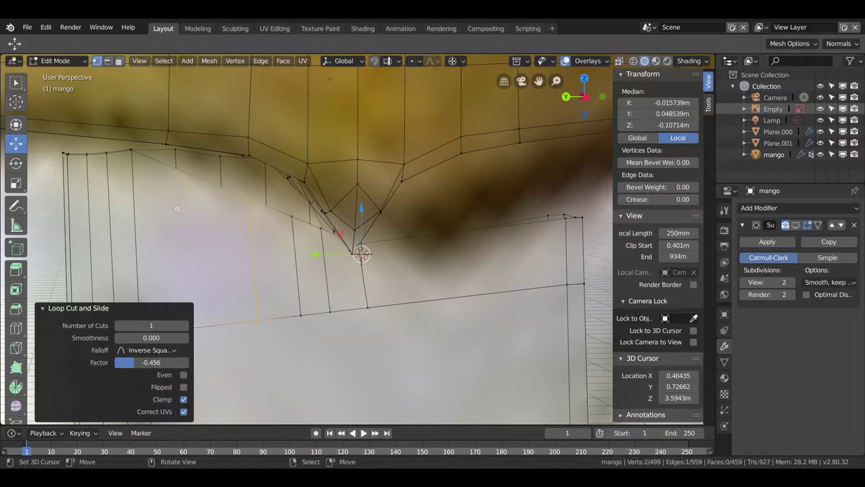
{"action": "left_click", "coordinate": [150, 176]}
Step: Merge a pair of vertices near the guard's point at last
{"action": "left_click", "coordinate": [293, 216]}
{"action": "mouse_move", "coordinate": [150, 176]}
{"action": "middle_mouse_down"}
{"action": "mouse_move", "coordinate": [294, 216]}
{"action": "mouse_move", "coordinate": [342, 207]}
{"action": "middle_mouse_up"}
{"action": "left_click", "coordinate": [292, 215], "text": "shift"}
{"action": "key", "text": "alt+z"}
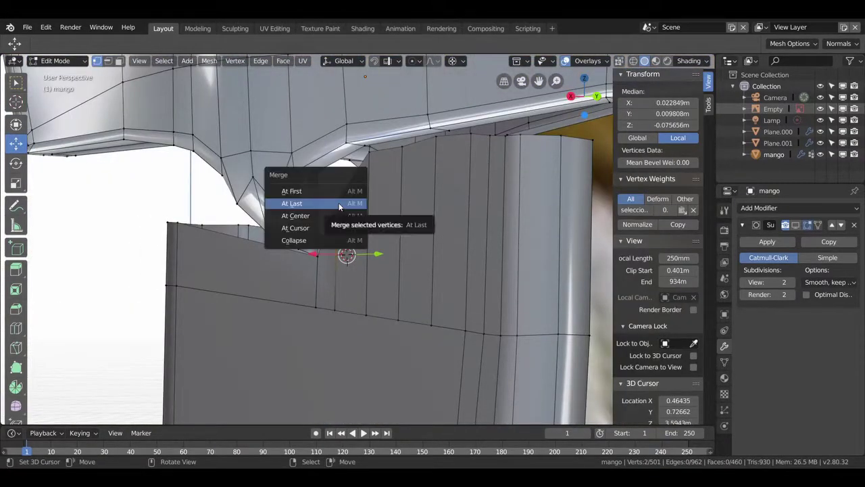
{"action": "left_click", "coordinate": [339, 206]}
{"action": "middle_click_drag", "start_coordinate": [340, 206], "coordinate": [371, 173]}
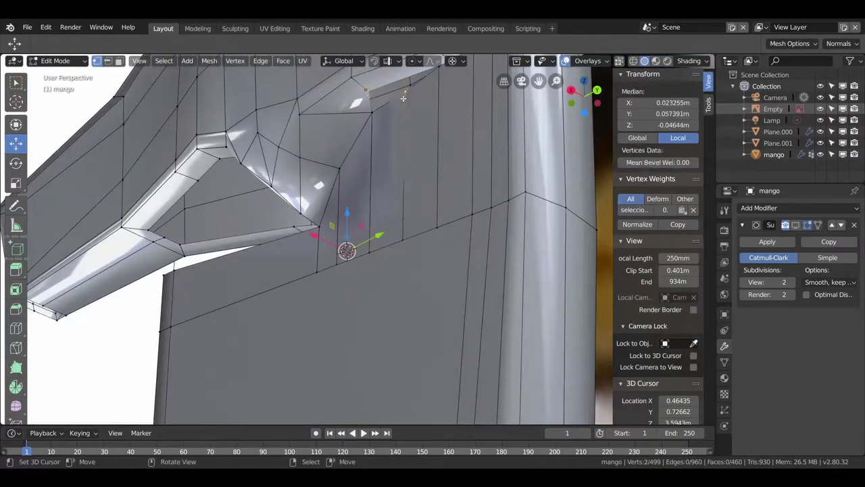
Step: Merge another vertex pair using wireframe view, then return to solid shading
{"action": "left_click", "coordinate": [370, 173], "text": "shift"}
{"action": "key", "text": "z"}
{"action": "left_click", "coordinate": [386, 165]}
{"action": "left_click", "coordinate": [368, 169]}
{"action": "key", "text": "Tab"}
{"action": "key", "text": "Tab"}
{"action": "key", "text": "z"}
{"action": "left_click", "coordinate": [446, 170]}
Step: Dissolve the unneeded edges, including a vertical one, at the blade-guard joint
{"action": "middle_click_drag", "start_coordinate": [396, 176], "coordinate": [271, 162]}
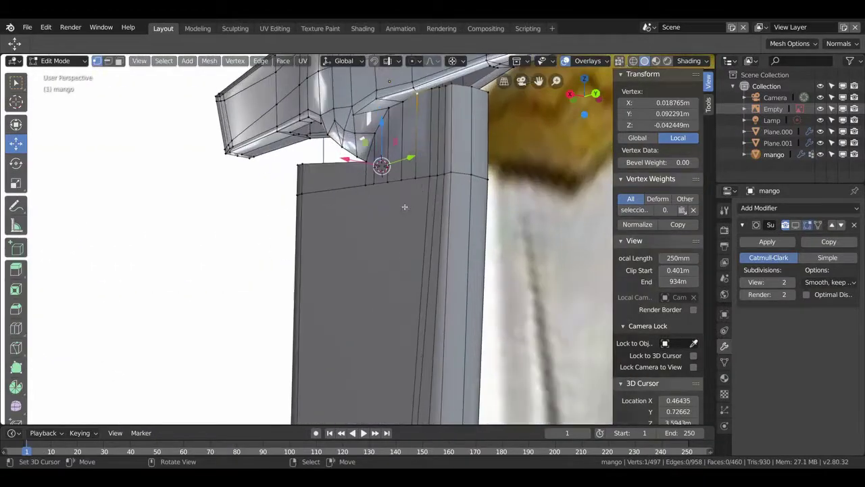
{"action": "key", "text": "alt+a"}
{"action": "left_click", "coordinate": [399, 169]}
{"action": "key", "text": "x"}
{"action": "left_click", "coordinate": [396, 251]}
{"action": "scroll", "coordinate": [382, 156], "scroll_direction": "up", "scroll_amount": 3}
{"action": "left_click", "coordinate": [430, 209]}
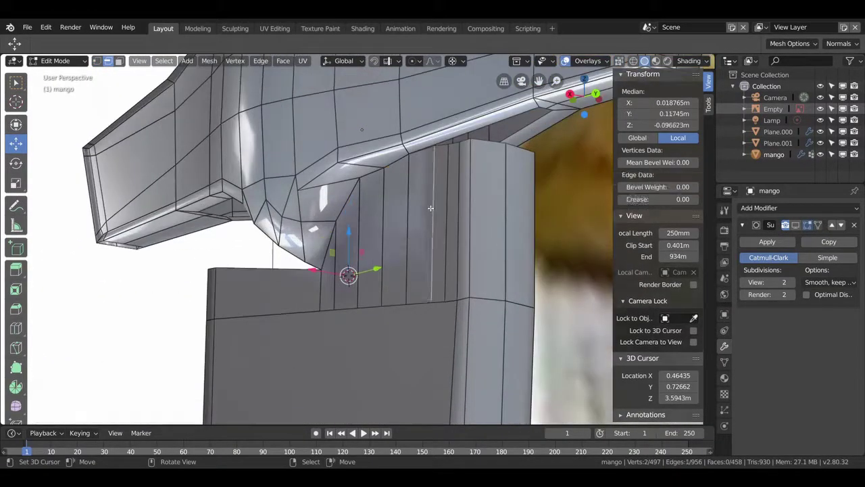
{"action": "key", "text": "x"}
{"action": "left_click", "coordinate": [426, 212]}
{"action": "middle_click_drag", "start_coordinate": [426, 212], "coordinate": [284, 203]}
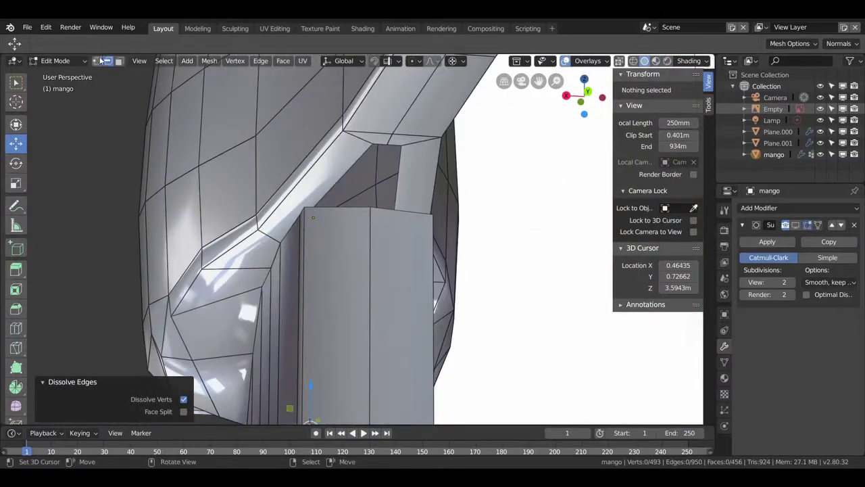
Step: In vertex mode, merge the first pair of junction vertices at the first vertex
{"action": "left_click", "coordinate": [96, 61]}
{"action": "left_click", "coordinate": [328, 206]}
{"action": "left_click_drag", "start_coordinate": [329, 207], "coordinate": [317, 223]}
{"action": "middle_click_drag", "start_coordinate": [406, 203], "coordinate": [379, 189]}
{"action": "left_click", "coordinate": [286, 211], "text": "shift"}
{"action": "key", "text": "alt+m"}
{"action": "left_click", "coordinate": [402, 158]}
Step: Merge the next two vertex pairs at the last selected vertex
{"action": "mouse_move", "coordinate": [402, 158]}
{"action": "middle_mouse_down"}
{"action": "mouse_move", "coordinate": [482, 190]}
{"action": "mouse_move", "coordinate": [333, 117]}
{"action": "middle_mouse_up"}
{"action": "left_click", "coordinate": [333, 116], "text": "shift"}
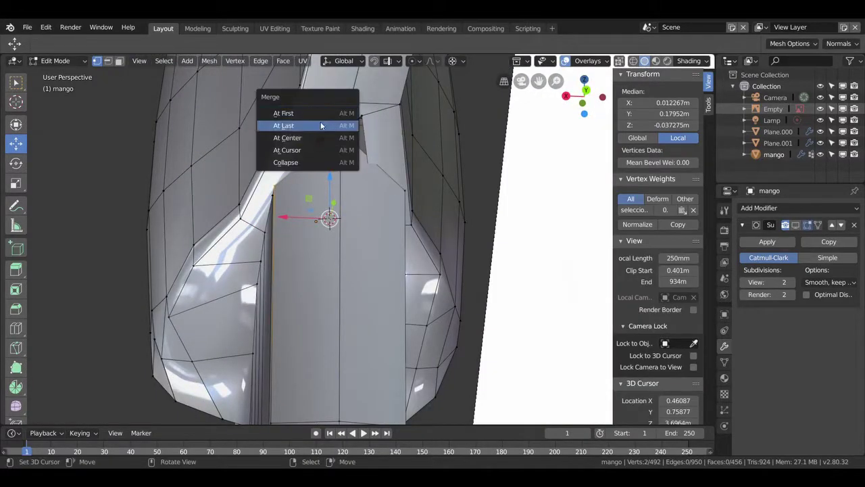
{"action": "left_click", "coordinate": [321, 125]}
{"action": "middle_click_drag", "start_coordinate": [321, 125], "coordinate": [334, 197]}
{"action": "key", "text": "alt+m"}
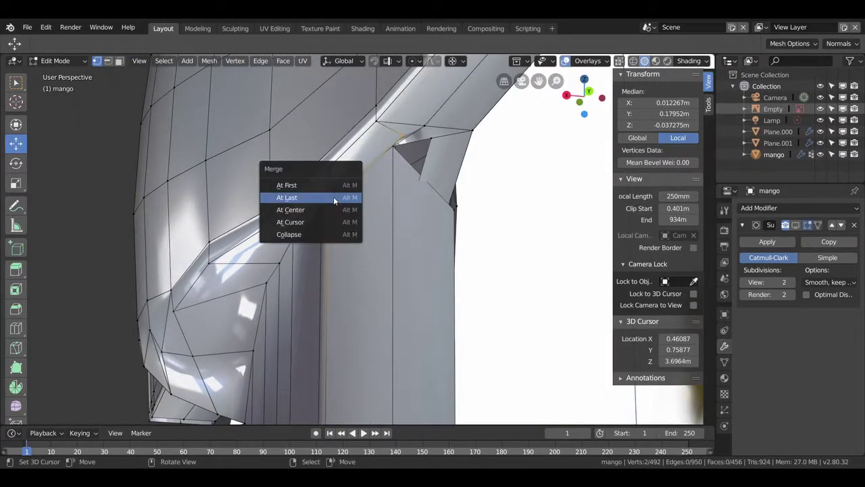
{"action": "left_click", "coordinate": [333, 201]}
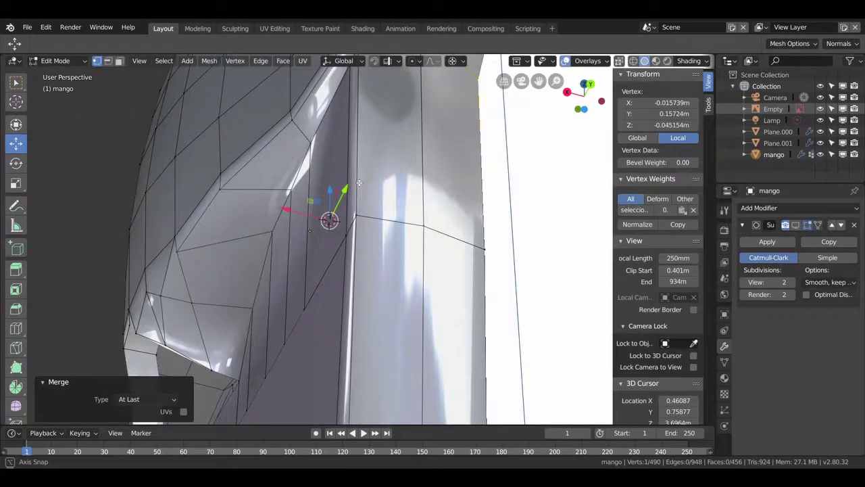
Step: Slide the merged vertex along its edge
{"action": "mouse_move", "coordinate": [332, 216]}
{"action": "middle_mouse_down"}
{"action": "mouse_move", "coordinate": [337, 230]}
{"action": "mouse_move", "coordinate": [100, 62]}
{"action": "middle_mouse_up"}
{"action": "scroll", "coordinate": [338, 229], "scroll_direction": "down", "scroll_amount": 5}
{"action": "key", "text": "shift+v"}
{"action": "left_click", "coordinate": [344, 227]}
{"action": "scroll", "coordinate": [344, 228], "scroll_direction": "up", "scroll_amount": 4}
{"action": "mouse_move", "coordinate": [344, 227]}
{"action": "middle_mouse_down"}
{"action": "mouse_move", "coordinate": [458, 211]}
{"action": "mouse_move", "coordinate": [341, 225]}
{"action": "middle_mouse_up"}
Step: Vertex-slide another junction vertex along its edge with G G
{"action": "left_click", "coordinate": [341, 225]}
{"action": "key", "text": "g"}
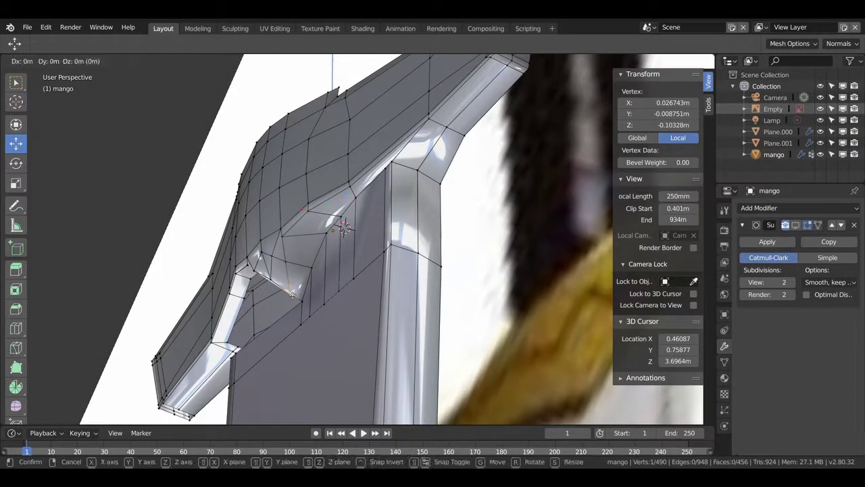
{"action": "key", "text": "g"}
{"action": "left_click", "coordinate": [292, 294]}
{"action": "mouse_move", "coordinate": [338, 223]}
{"action": "middle_mouse_down"}
{"action": "mouse_move", "coordinate": [388, 265]}
{"action": "mouse_move", "coordinate": [257, 354]}
{"action": "mouse_move", "coordinate": [291, 338]}
{"action": "mouse_move", "coordinate": [277, 269]}
{"action": "middle_mouse_up"}
{"action": "scroll", "coordinate": [257, 355], "scroll_direction": "up", "scroll_amount": 4}
{"action": "scroll", "coordinate": [258, 355], "scroll_direction": "down", "scroll_amount": 4}
{"action": "scroll", "coordinate": [284, 304], "scroll_direction": "up", "scroll_amount": 3}
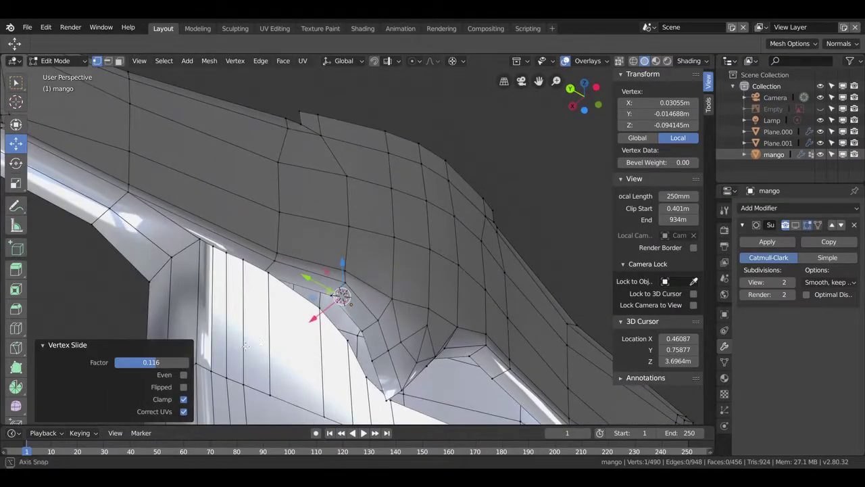
{"action": "middle_click_drag", "start_coordinate": [250, 343], "coordinate": [263, 374]}
Step: Using see-through display, pick a guard vertex and lower it slightly along Z
{"action": "key", "text": "alt+z"}
{"action": "left_click", "coordinate": [203, 318], "text": "alt"}
{"action": "left_click", "coordinate": [261, 363]}
{"action": "left_click", "coordinate": [218, 337]}
{"action": "key", "text": "alt+z"}
{"action": "scroll", "coordinate": [218, 338], "scroll_direction": "up", "scroll_amount": 3}
{"action": "mouse_move", "coordinate": [218, 338]}
{"action": "middle_mouse_down"}
{"action": "mouse_move", "coordinate": [289, 329]}
{"action": "mouse_move", "coordinate": [311, 284]}
{"action": "middle_mouse_up"}
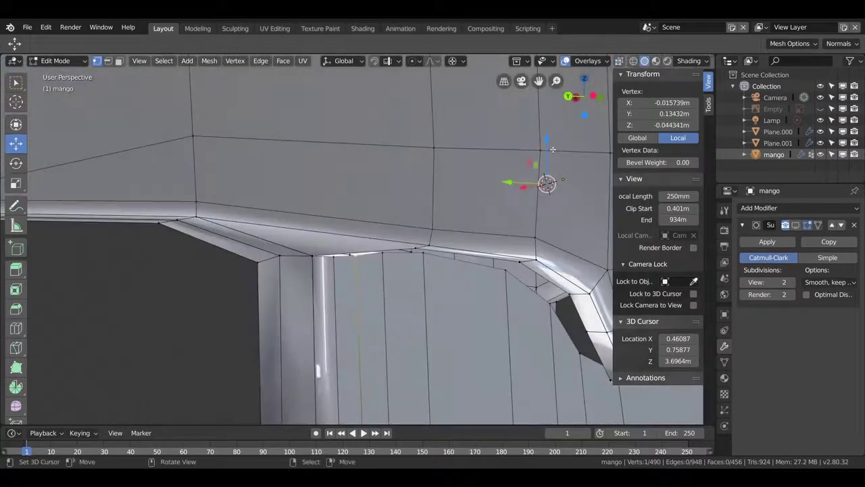
{"action": "left_click_drag", "start_coordinate": [546, 157], "coordinate": [546, 162]}
{"action": "key", "text": "alt+a"}
Step: Dissolve the extra guard edge and add a vertical loop cut across the crossguard
{"action": "left_click", "coordinate": [540, 169]}
{"action": "key", "text": "x"}
{"action": "left_click", "coordinate": [560, 223]}
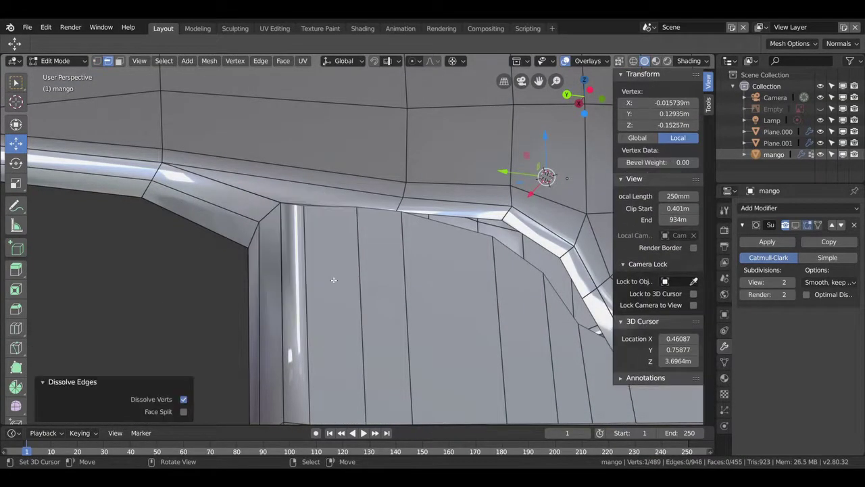
{"action": "middle_click_drag", "start_coordinate": [541, 169], "coordinate": [406, 223]}
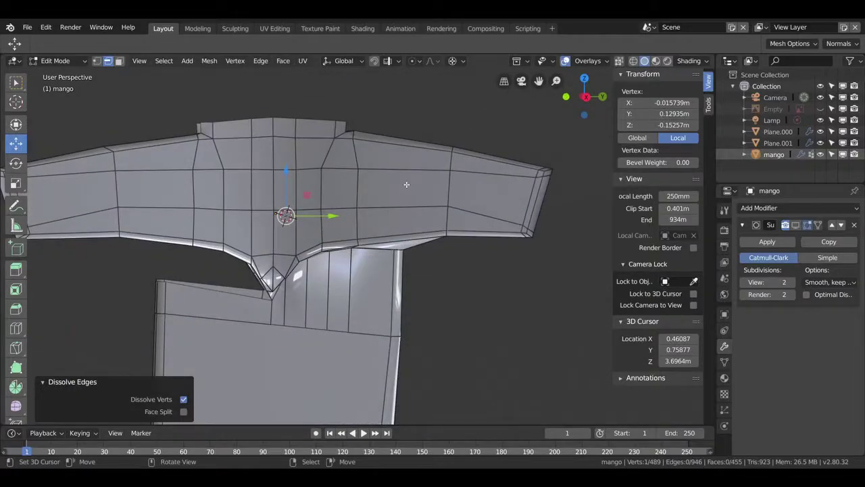
{"action": "key", "text": "ctrl+r"}
{"action": "left_click", "coordinate": [399, 203]}
{"action": "left_click", "coordinate": [405, 203]}
{"action": "scroll", "coordinate": [440, 289], "scroll_direction": "up", "scroll_amount": 3}
{"action": "middle_click_drag", "start_coordinate": [440, 290], "coordinate": [439, 265]}
Step: Dissolve junction edges, knife-cut a new edge from guard to blade, and merge vertices
{"action": "left_click", "coordinate": [439, 273]}
{"action": "key", "text": "x"}
{"action": "left_click", "coordinate": [440, 274]}
{"action": "left_click", "coordinate": [437, 269]}
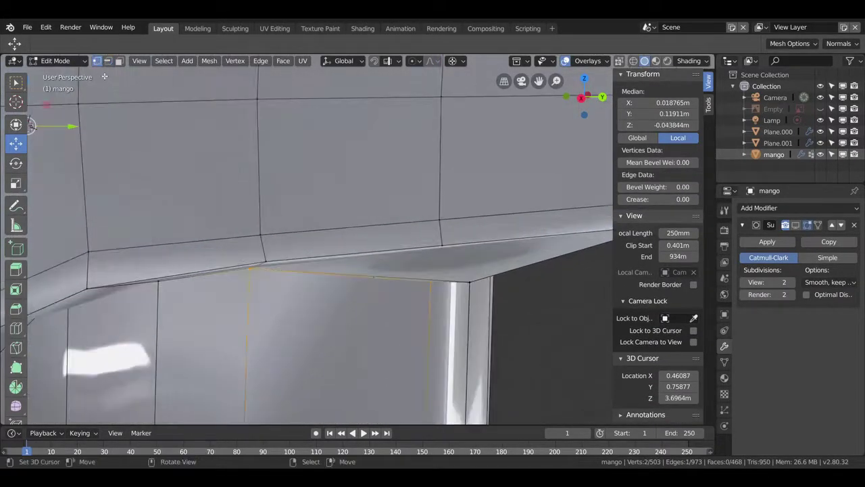
{"action": "left_click", "coordinate": [430, 241]}
{"action": "key", "text": "Return"}
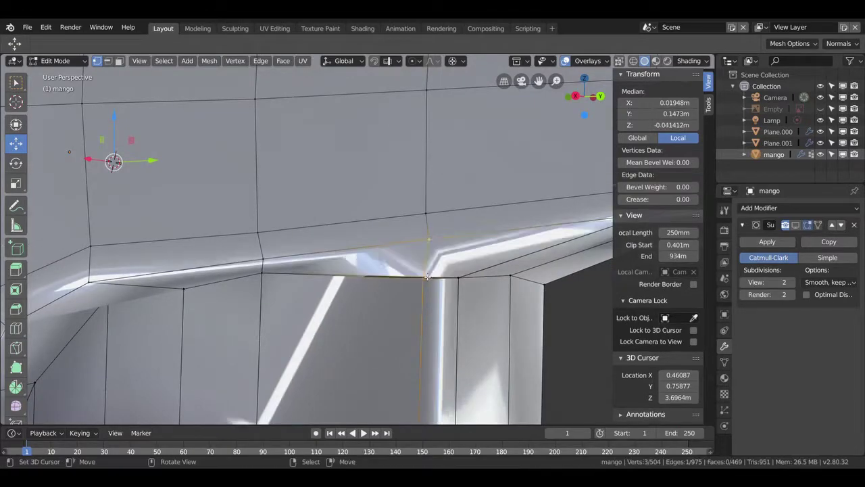
{"action": "key", "text": "alt+m"}
Step: Slide a junction vertex along its edge, then merge another pair at the last vertex
{"action": "mouse_move", "coordinate": [430, 242]}
{"action": "middle_mouse_down"}
{"action": "mouse_move", "coordinate": [355, 277]}
{"action": "mouse_move", "coordinate": [386, 253]}
{"action": "middle_mouse_up"}
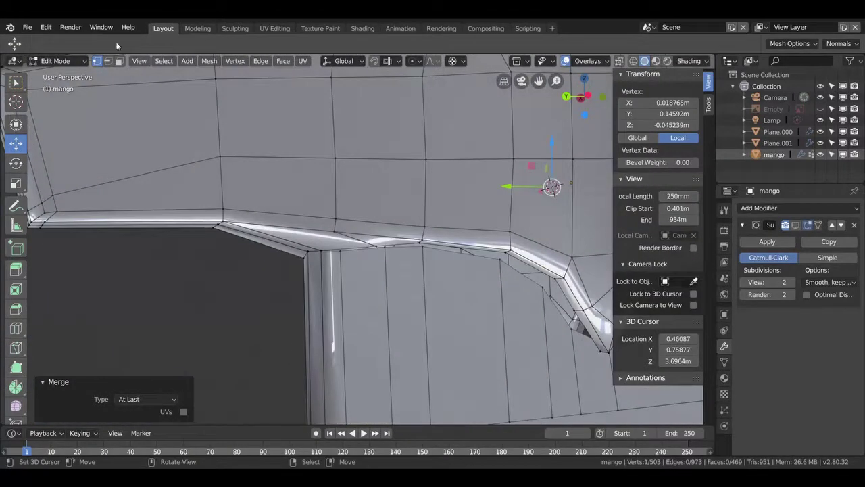
{"action": "left_click", "coordinate": [385, 251], "text": "shift"}
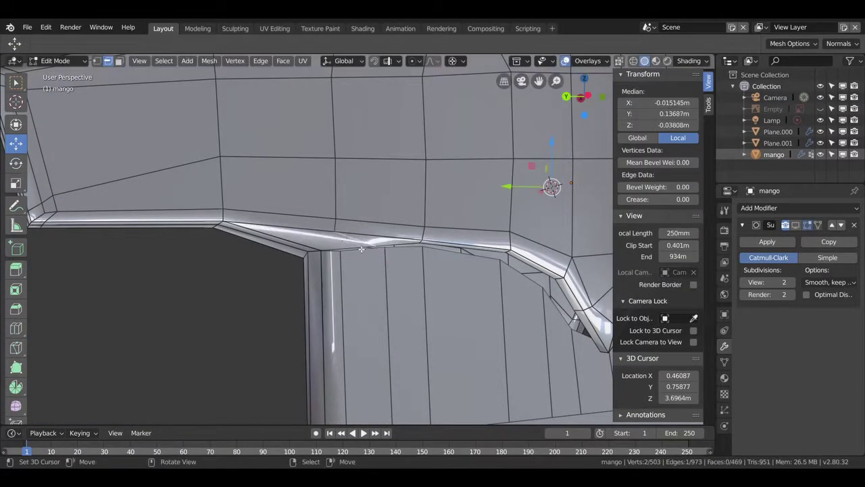
{"action": "left_click", "coordinate": [378, 249]}
{"action": "key", "text": "shift+v"}
{"action": "left_click", "coordinate": [349, 265]}
{"action": "left_click", "coordinate": [297, 281], "text": "shift"}
{"action": "key", "text": "alt+m"}
Step: Dissolve another edge at the blade–guard junction in edge mode
{"action": "mouse_move", "coordinate": [297, 280]}
{"action": "middle_mouse_down"}
{"action": "mouse_move", "coordinate": [380, 245]}
{"action": "mouse_move", "coordinate": [457, 290]}
{"action": "mouse_move", "coordinate": [417, 212]}
{"action": "mouse_move", "coordinate": [338, 264]}
{"action": "middle_mouse_up"}
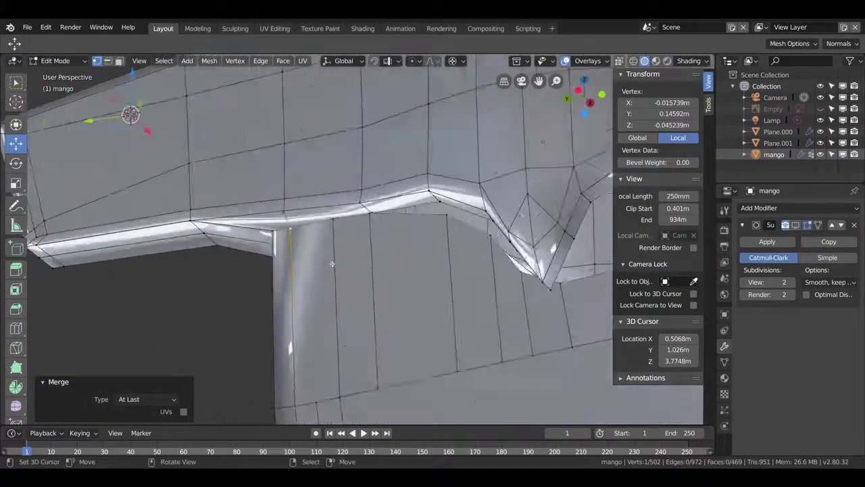
{"action": "left_click", "coordinate": [107, 60]}
{"action": "left_click", "coordinate": [353, 277]}
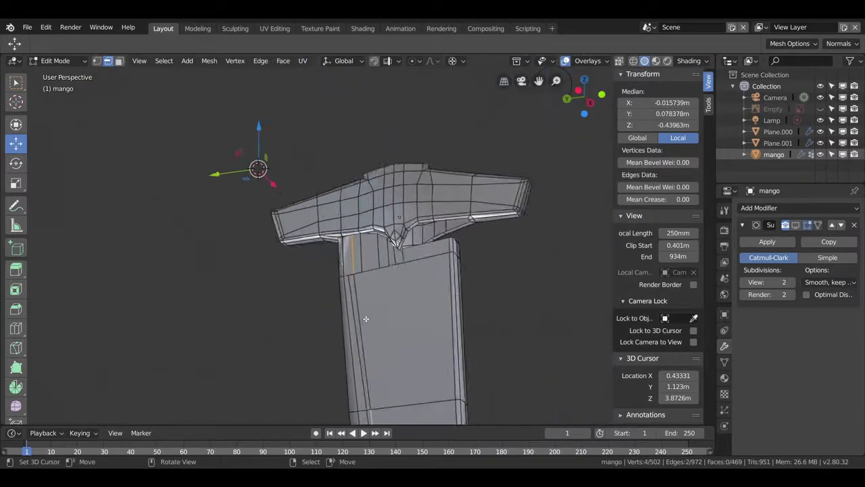
{"action": "key", "text": "x"}
{"action": "left_click", "coordinate": [369, 375]}
{"action": "scroll", "coordinate": [364, 287], "scroll_direction": "up", "scroll_amount": 3}
{"action": "scroll", "coordinate": [365, 287], "scroll_direction": "up", "scroll_amount": 3}
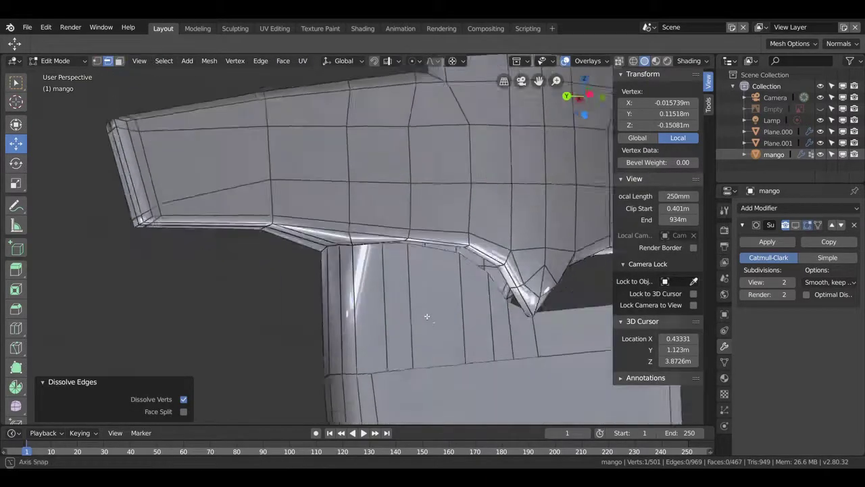
{"action": "scroll", "coordinate": [405, 298], "scroll_direction": "up", "scroll_amount": 3}
Step: Merge three more sets of junction vertices at the last selected one
{"action": "key", "text": "alt+m"}
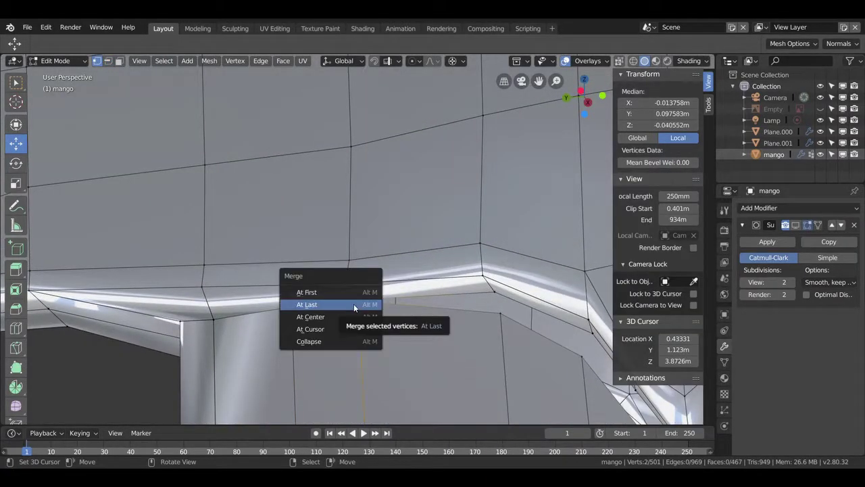
{"action": "left_click", "coordinate": [353, 290]}
{"action": "mouse_move", "coordinate": [353, 290]}
{"action": "middle_mouse_down"}
{"action": "mouse_move", "coordinate": [319, 184]}
{"action": "mouse_move", "coordinate": [560, 122]}
{"action": "mouse_move", "coordinate": [349, 197]}
{"action": "middle_mouse_up"}
{"action": "key", "text": "alt+m"}
{"action": "left_click", "coordinate": [459, 157]}
{"action": "key", "text": "alt+m"}
{"action": "left_click", "coordinate": [369, 151]}
{"action": "mouse_move", "coordinate": [369, 150]}
{"action": "middle_mouse_down"}
{"action": "mouse_move", "coordinate": [586, 262]}
{"action": "mouse_move", "coordinate": [347, 182]}
{"action": "mouse_move", "coordinate": [435, 152]}
{"action": "middle_mouse_up"}
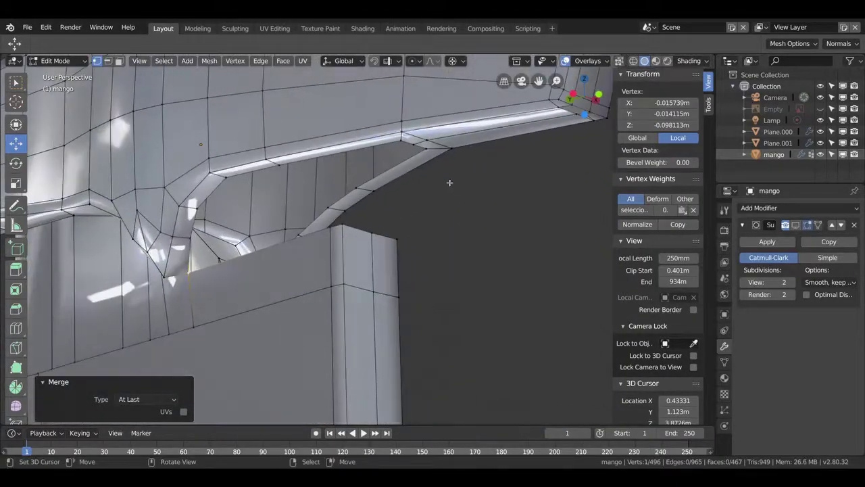
Step: Add two loop cuts under the guard, the second with four cuts
{"action": "mouse_move", "coordinate": [331, 243]}
{"action": "middle_mouse_down"}
{"action": "mouse_move", "coordinate": [406, 202]}
{"action": "mouse_move", "coordinate": [429, 209]}
{"action": "mouse_move", "coordinate": [440, 227]}
{"action": "middle_mouse_up"}
{"action": "key", "text": "ctrl+r"}
{"action": "left_click", "coordinate": [419, 207]}
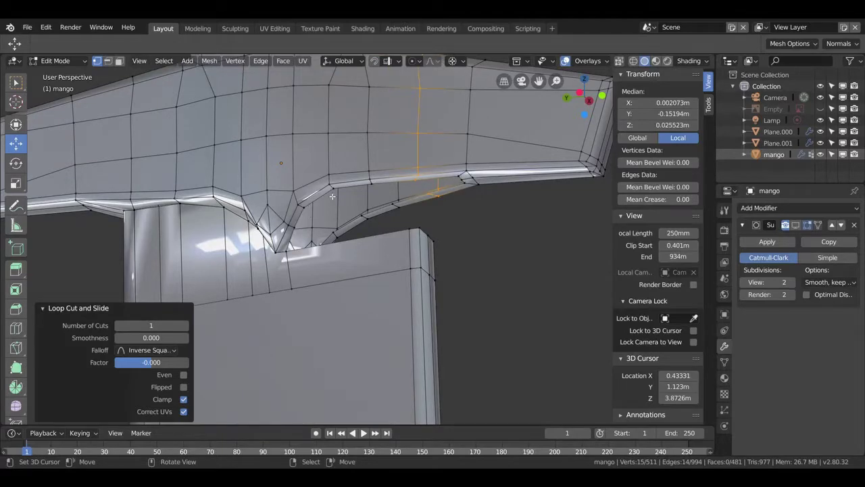
{"action": "middle_click_drag", "start_coordinate": [373, 189], "coordinate": [426, 187]}
{"action": "mouse_move", "coordinate": [407, 248]}
{"action": "middle_mouse_down"}
{"action": "mouse_move", "coordinate": [378, 247]}
{"action": "mouse_move", "coordinate": [358, 264]}
{"action": "mouse_move", "coordinate": [288, 262]}
{"action": "mouse_move", "coordinate": [314, 263]}
{"action": "middle_mouse_up"}
{"action": "key", "text": "ctrl+r"}
{"action": "scroll", "coordinate": [358, 264], "scroll_direction": "up", "scroll_amount": 3}
{"action": "left_click", "coordinate": [359, 263]}
Step: Reposition a guard vertex upward with repeated moves
{"action": "left_click", "coordinate": [314, 264]}
{"action": "right_click", "coordinate": [387, 209], "text": "shift"}
{"action": "key", "text": "g"}
{"action": "left_click", "coordinate": [396, 116]}
{"action": "key", "text": "g"}
{"action": "left_click", "coordinate": [396, 116]}
{"action": "key", "text": "g"}
{"action": "left_click", "coordinate": [396, 116]}
{"action": "middle_click_drag", "start_coordinate": [396, 117], "coordinate": [525, 249]}
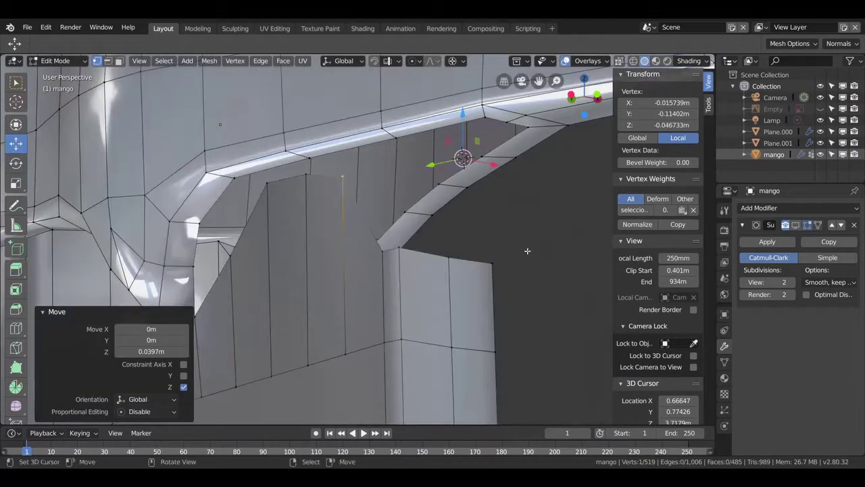
Step: Select an edge loop and nudge it and a single vertex into place
{"action": "left_click", "coordinate": [450, 274], "text": "alt"}
{"action": "mouse_move", "coordinate": [450, 274]}
{"action": "middle_mouse_down"}
{"action": "mouse_move", "coordinate": [529, 249]}
{"action": "mouse_move", "coordinate": [491, 129]}
{"action": "middle_mouse_up"}
{"action": "left_click_drag", "start_coordinate": [490, 129], "coordinate": [492, 152]}
{"action": "mouse_move", "coordinate": [492, 152]}
{"action": "middle_mouse_down"}
{"action": "mouse_move", "coordinate": [473, 227]}
{"action": "mouse_move", "coordinate": [393, 276]}
{"action": "mouse_move", "coordinate": [429, 297]}
{"action": "middle_mouse_up"}
{"action": "key", "text": "g"}
{"action": "left_click", "coordinate": [469, 223]}
{"action": "scroll", "coordinate": [394, 276], "scroll_direction": "up", "scroll_amount": 4}
{"action": "key", "text": "g"}
Step: Select two junction vertices and merge them
{"action": "left_click", "coordinate": [405, 284]}
{"action": "left_click", "coordinate": [425, 294], "text": "shift"}
{"action": "key", "text": "alt+m"}
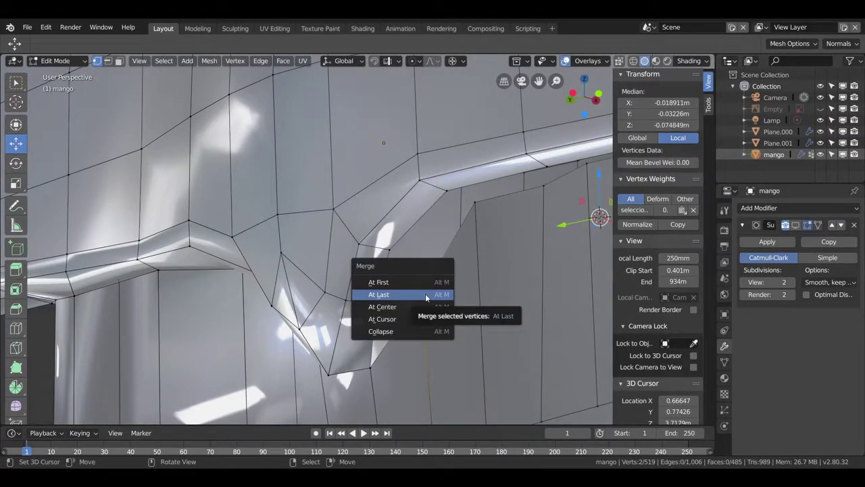
{"action": "mouse_move", "coordinate": [425, 294]}
{"action": "middle_mouse_down"}
{"action": "mouse_move", "coordinate": [481, 196]}
{"action": "mouse_move", "coordinate": [459, 170]}
{"action": "mouse_move", "coordinate": [473, 190]}
{"action": "middle_mouse_up"}
Step: Lower a blade vertex along Z, then shift it along Y into position
{"action": "left_click", "coordinate": [461, 170]}
{"action": "key", "text": "g"}
{"action": "key", "text": "z"}
{"action": "left_click", "coordinate": [443, 169]}
{"action": "key", "text": "g"}
{"action": "key", "text": "y"}
{"action": "left_click", "coordinate": [507, 196]}
{"action": "key", "text": "g"}
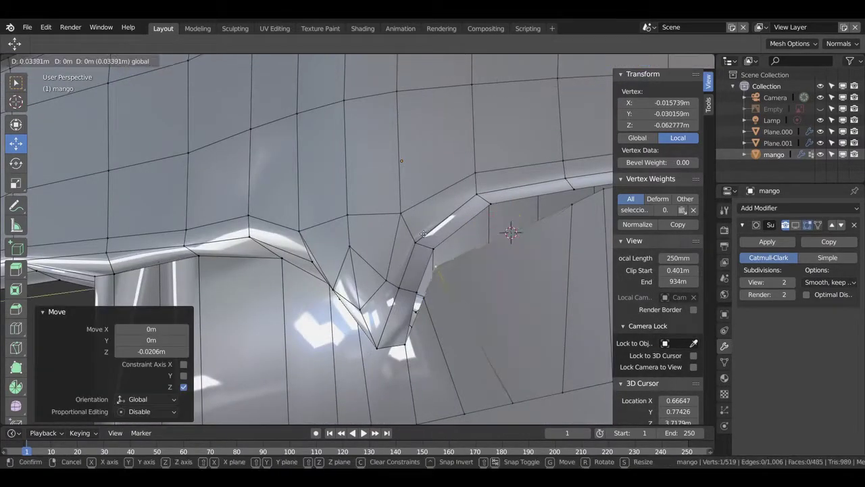
{"action": "left_click", "coordinate": [514, 191]}
Step: Merge two more vertex pairs at the junction
{"action": "middle_click_drag", "start_coordinate": [514, 192], "coordinate": [405, 284]}
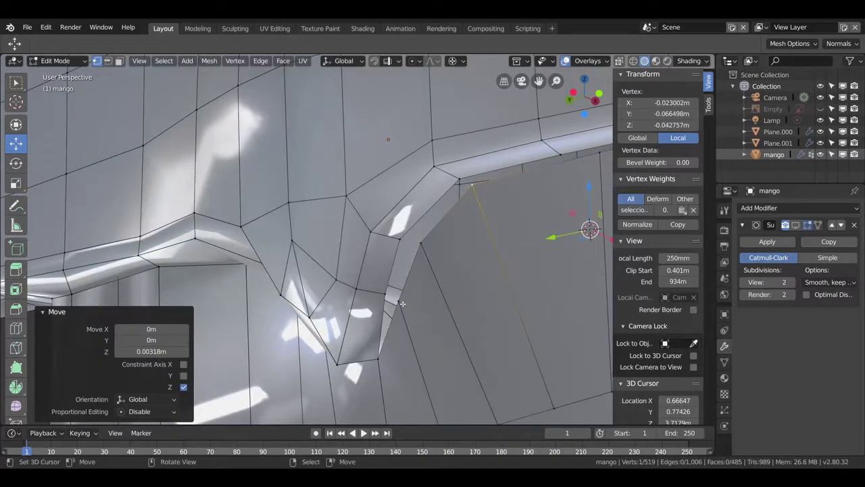
{"action": "left_click", "coordinate": [384, 294], "text": "shift"}
{"action": "key", "text": "alt+m"}
{"action": "left_click", "coordinate": [384, 294]}
{"action": "key", "text": "alt+m"}
Step: Merge three vertices along the edge path into one, then slide a vertex by factor 0.183
{"action": "key", "text": "alt+m"}
{"action": "left_click", "coordinate": [424, 191]}
{"action": "middle_click_drag", "start_coordinate": [471, 192], "coordinate": [514, 203]}
{"action": "left_click", "coordinate": [517, 182], "text": "shift"}
{"action": "key", "text": "alt+m"}
{"action": "left_click", "coordinate": [527, 232]}
{"action": "mouse_move", "coordinate": [528, 231]}
{"action": "middle_mouse_down"}
{"action": "mouse_move", "coordinate": [263, 258]}
{"action": "mouse_move", "coordinate": [257, 216]}
{"action": "middle_mouse_up"}
{"action": "key", "text": "shift+v"}
{"action": "left_click", "coordinate": [361, 252]}
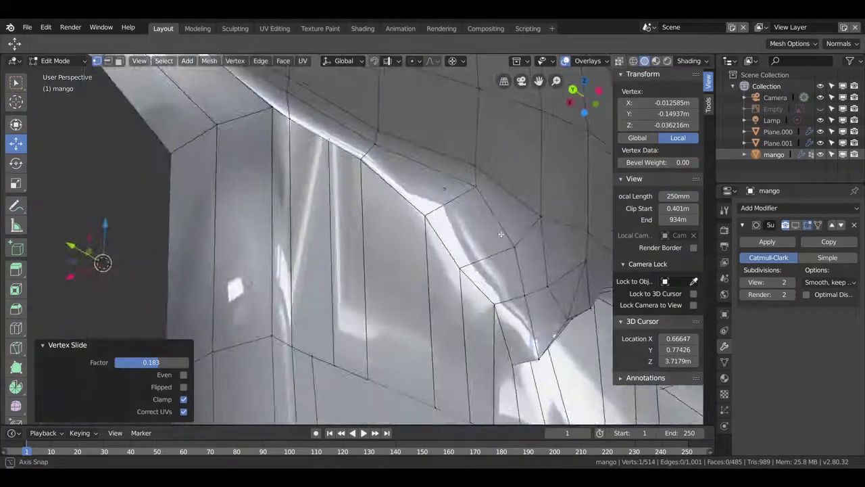
Step: Merge the first doubled vertex pairs at the crossguard notch with Alt+M At First
{"action": "left_click", "coordinate": [250, 209], "text": "shift"}
{"action": "key", "text": "alt+m"}
{"action": "left_click", "coordinate": [250, 208]}
{"action": "left_click", "coordinate": [266, 244], "text": "ctrl"}
{"action": "key", "text": "alt+m"}
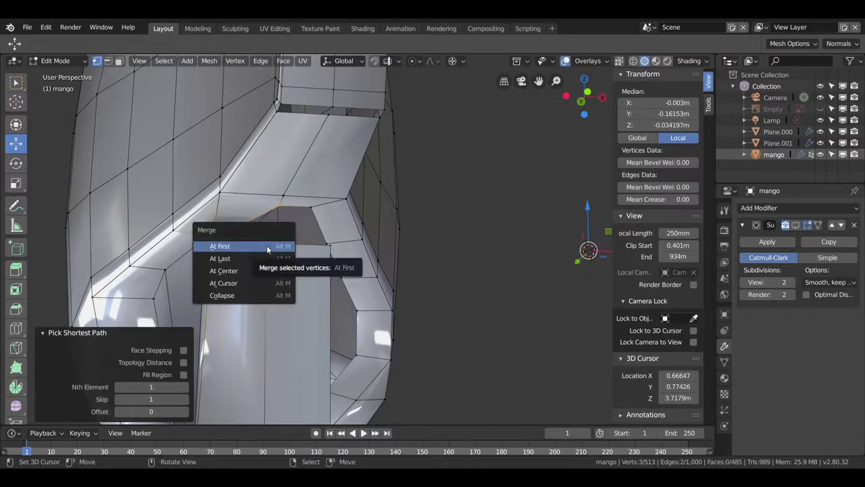
{"action": "key", "text": "alt+m"}
{"action": "mouse_move", "coordinate": [333, 250]}
{"action": "middle_mouse_down"}
{"action": "mouse_move", "coordinate": [177, 264]}
{"action": "mouse_move", "coordinate": [322, 243]}
{"action": "middle_mouse_up"}
Step: Merge the next vertex pairs along the blade front
{"action": "left_click", "coordinate": [224, 251], "text": "shift"}
{"action": "key", "text": "alt+m"}
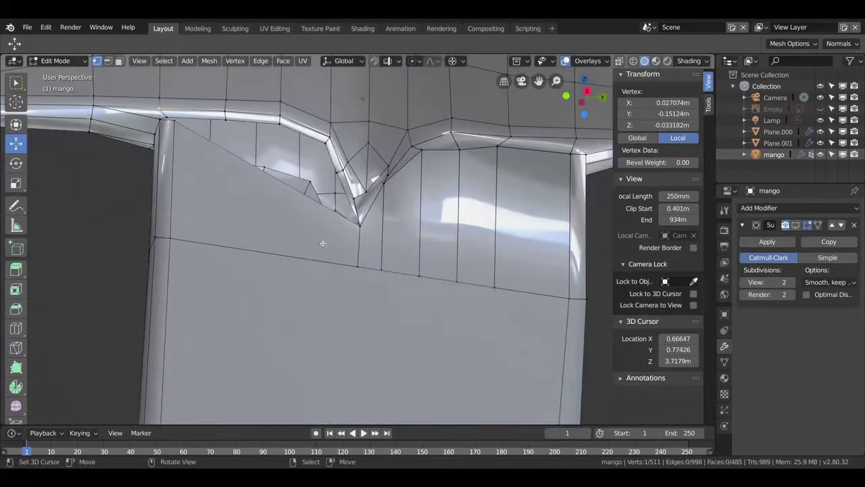
{"action": "middle_click_drag", "start_coordinate": [229, 120], "coordinate": [169, 110]}
{"action": "key", "text": "alt+m"}
{"action": "left_click", "coordinate": [169, 110]}
Step: Slide a notch vertex along its edge and add a loop cut across the blade top
{"action": "key", "text": "g"}
{"action": "key", "text": "g"}
{"action": "left_click", "coordinate": [253, 146]}
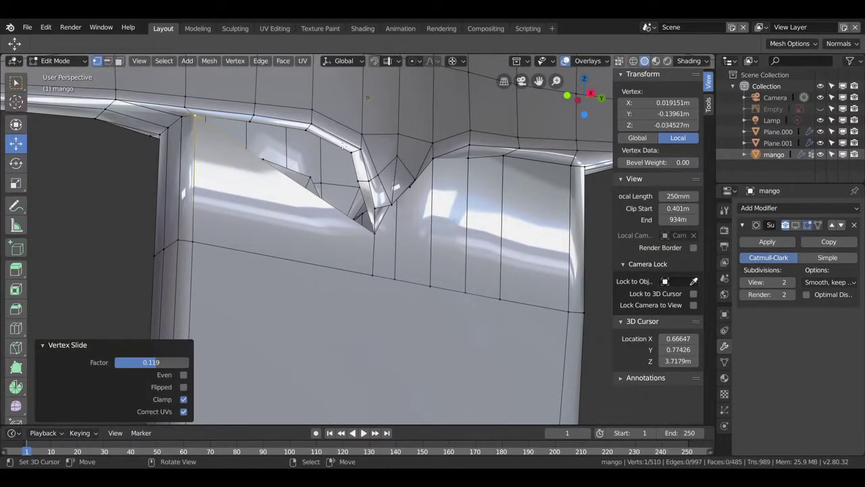
{"action": "middle_click_drag", "start_coordinate": [345, 210], "coordinate": [391, 175]}
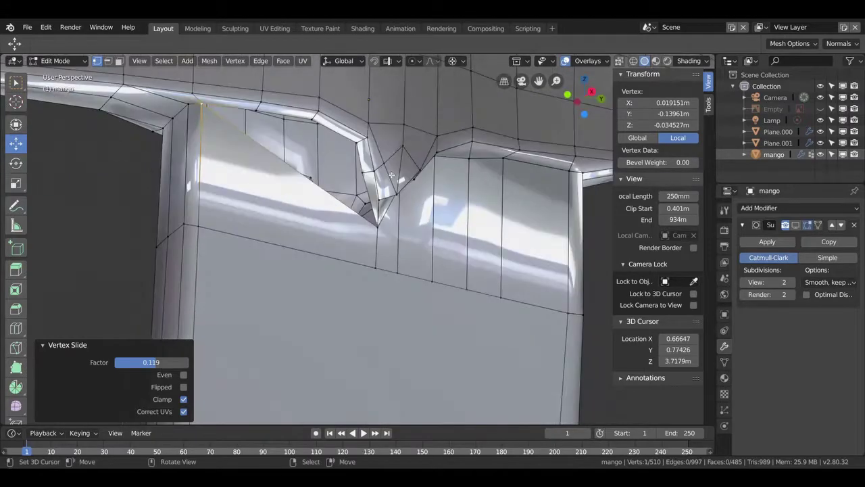
{"action": "key", "text": "ctrl+r"}
{"action": "left_click", "coordinate": [300, 232]}
{"action": "left_click", "coordinate": [270, 160]}
{"action": "mouse_move", "coordinate": [300, 232]}
{"action": "middle_mouse_down"}
{"action": "mouse_move", "coordinate": [283, 175]}
{"action": "mouse_move", "coordinate": [318, 203]}
{"action": "mouse_move", "coordinate": [284, 257]}
{"action": "middle_mouse_up"}
Step: Reposition the new loop's vertices, moving them along Z at the junction
{"action": "key", "text": "g"}
{"action": "key", "text": "z"}
{"action": "left_click", "coordinate": [271, 160]}
{"action": "left_click", "coordinate": [284, 257]}
{"action": "key", "text": "g"}
{"action": "left_click", "coordinate": [290, 259]}
{"action": "key", "text": "g"}
{"action": "left_click", "coordinate": [284, 253]}
{"action": "left_click", "coordinate": [275, 251]}
{"action": "left_click_drag", "start_coordinate": [275, 252], "coordinate": [278, 251]}
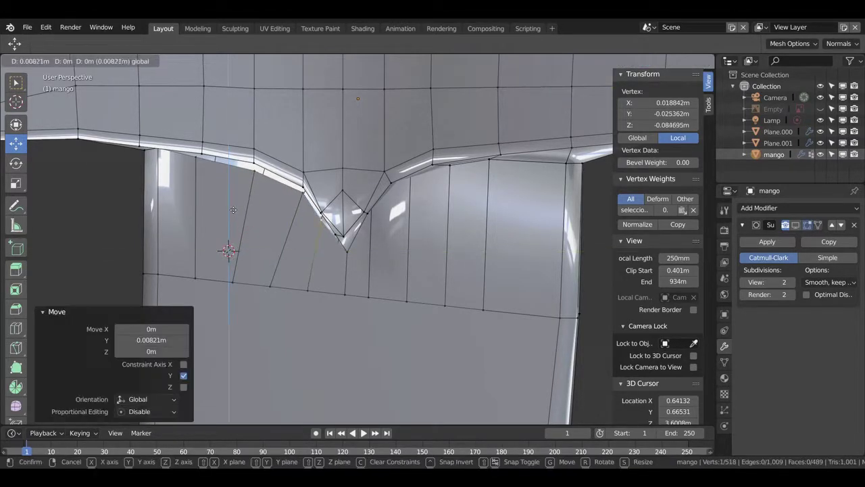
Step: Merge the remaining vertex pairs at the blade-guard junction
{"action": "middle_click_drag", "start_coordinate": [278, 252], "coordinate": [270, 167]}
{"action": "left_click", "coordinate": [270, 167], "text": "shift"}
{"action": "key", "text": "alt+m"}
{"action": "left_click", "coordinate": [256, 166]}
{"action": "middle_click_drag", "start_coordinate": [256, 166], "coordinate": [402, 176]}
{"action": "key", "text": "alt+m"}
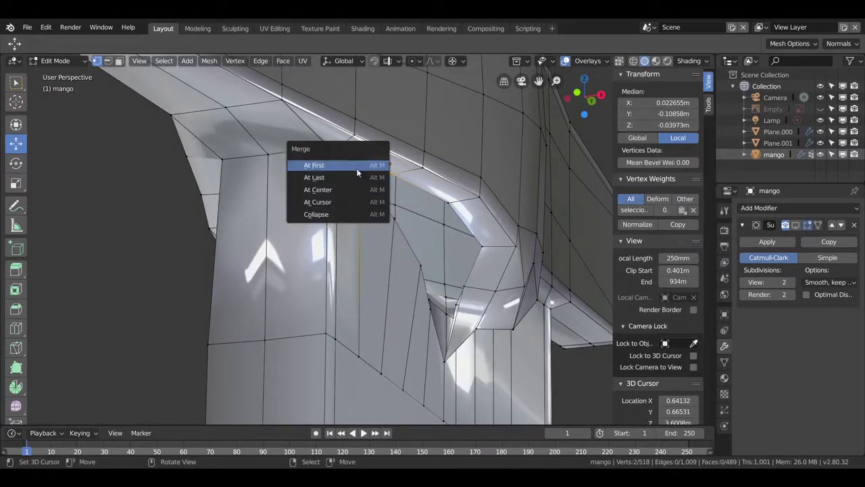
{"action": "left_click", "coordinate": [365, 176]}
{"action": "key", "text": "alt+m"}
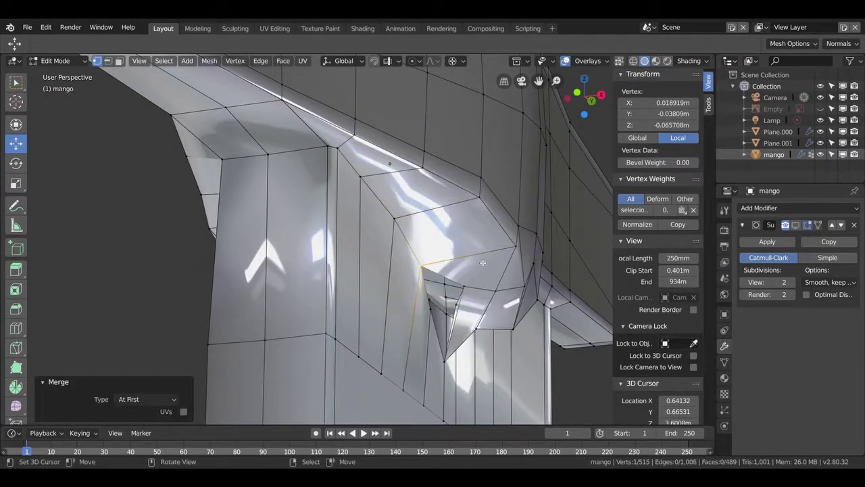
{"action": "left_click", "coordinate": [433, 247]}
Step: Inspect the notch from below, then slide a pair of notch vertices along their edges
{"action": "middle_click_drag", "start_coordinate": [433, 247], "coordinate": [506, 370]}
{"action": "scroll", "coordinate": [479, 346], "scroll_direction": "down", "scroll_amount": 4}
{"action": "mouse_move", "coordinate": [480, 346]}
{"action": "middle_mouse_down"}
{"action": "mouse_move", "coordinate": [400, 277]}
{"action": "mouse_move", "coordinate": [273, 296]}
{"action": "middle_mouse_up"}
{"action": "scroll", "coordinate": [369, 225], "scroll_direction": "up", "scroll_amount": 4}
{"action": "scroll", "coordinate": [358, 320], "scroll_direction": "up", "scroll_amount": 4}
{"action": "mouse_move", "coordinate": [359, 321]}
{"action": "middle_mouse_down"}
{"action": "mouse_move", "coordinate": [372, 269]}
{"action": "mouse_move", "coordinate": [351, 311]}
{"action": "mouse_move", "coordinate": [293, 231]}
{"action": "mouse_move", "coordinate": [354, 280]}
{"action": "mouse_move", "coordinate": [473, 247]}
{"action": "middle_mouse_up"}
{"action": "scroll", "coordinate": [473, 250], "scroll_direction": "down", "scroll_amount": 4}
{"action": "scroll", "coordinate": [464, 344], "scroll_direction": "up", "scroll_amount": 3}
{"action": "scroll", "coordinate": [404, 285], "scroll_direction": "up", "scroll_amount": 3}
{"action": "scroll", "coordinate": [404, 285], "scroll_direction": "up", "scroll_amount": 3}
{"action": "left_click", "coordinate": [287, 233], "text": "shift"}
{"action": "key", "text": "shift+v"}
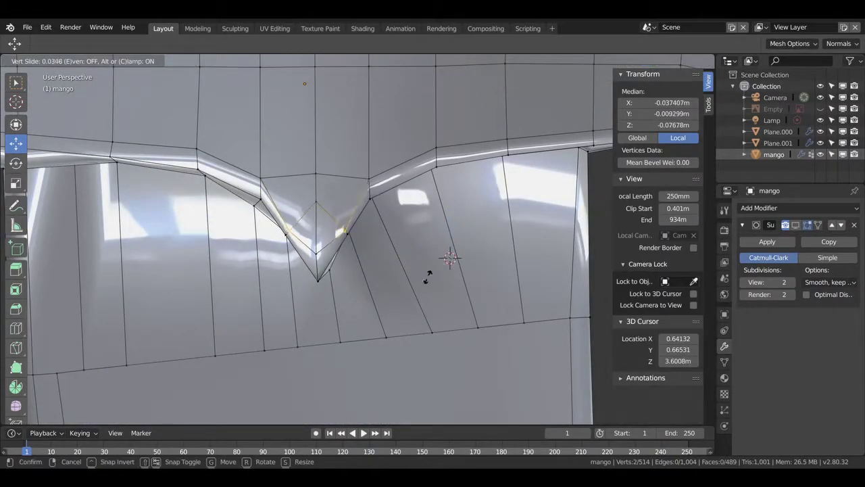
{"action": "left_click", "coordinate": [358, 251]}
Step: Slide one more notch vertex along its edge and return to Object Mode
{"action": "scroll", "coordinate": [357, 250], "scroll_direction": "up", "scroll_amount": 2}
{"action": "left_click", "coordinate": [160, 227]}
{"action": "key", "text": "shift+v"}
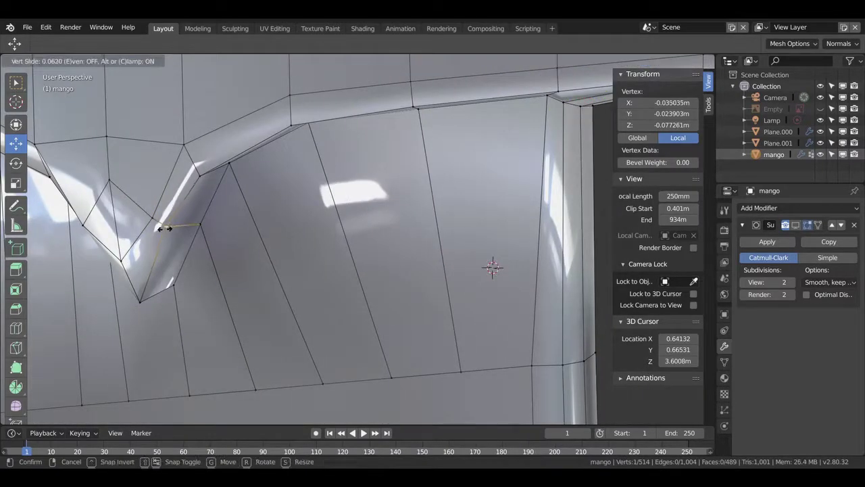
{"action": "left_click", "coordinate": [164, 228]}
{"action": "scroll", "coordinate": [164, 228], "scroll_direction": "down", "scroll_amount": 5}
{"action": "scroll", "coordinate": [234, 207], "scroll_direction": "down", "scroll_amount": 4}
{"action": "middle_click_drag", "start_coordinate": [234, 207], "coordinate": [455, 311]}
{"action": "key", "text": "Tab"}
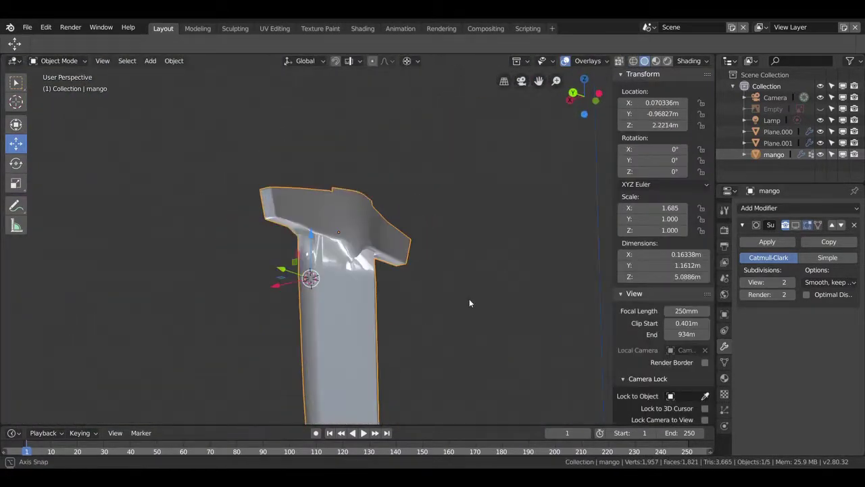
Step: Show subdivision smoothing in the viewport and re-enter Edit Mode on mango.001 at the guard notch
{"action": "left_click", "coordinate": [795, 225]}
{"action": "middle_click_drag", "start_coordinate": [392, 277], "coordinate": [77, 281]}
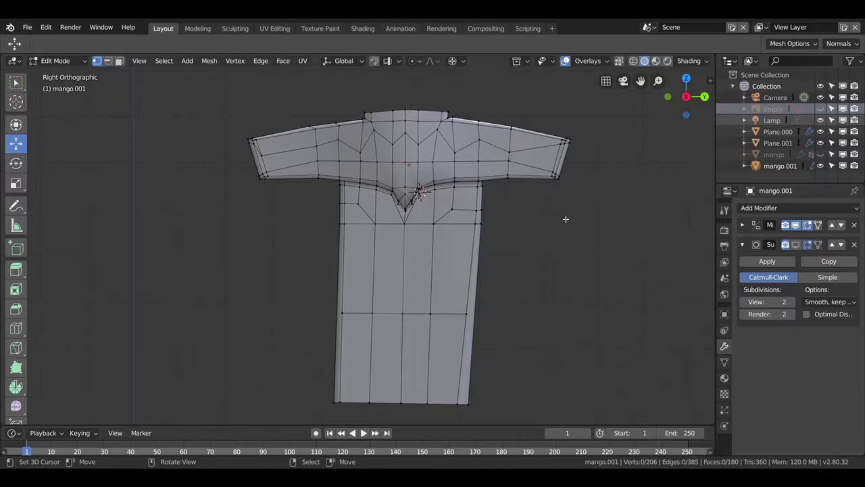
{"action": "key", "text": "Tab"}
{"action": "mouse_move", "coordinate": [566, 219]}
{"action": "middle_mouse_down"}
{"action": "mouse_move", "coordinate": [467, 296]}
{"action": "mouse_move", "coordinate": [466, 172]}
{"action": "middle_mouse_up"}
{"action": "key", "text": "Tab"}
{"action": "scroll", "coordinate": [463, 229], "scroll_direction": "down", "scroll_amount": 3}
{"action": "mouse_move", "coordinate": [463, 228]}
{"action": "middle_mouse_down", "text": "shift"}
{"action": "mouse_move", "coordinate": [500, 203]}
{"action": "mouse_move", "coordinate": [477, 223]}
{"action": "middle_mouse_up", "text": "shift"}
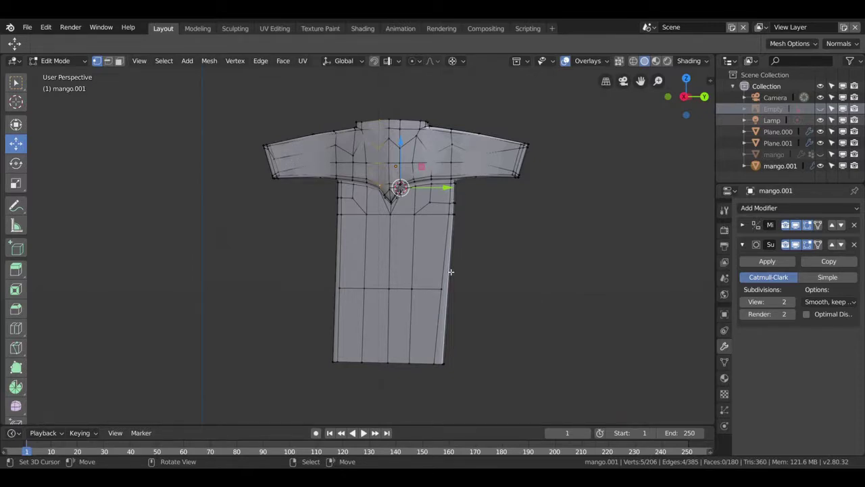
{"action": "scroll", "coordinate": [382, 205], "scroll_direction": "up", "scroll_amount": 4}
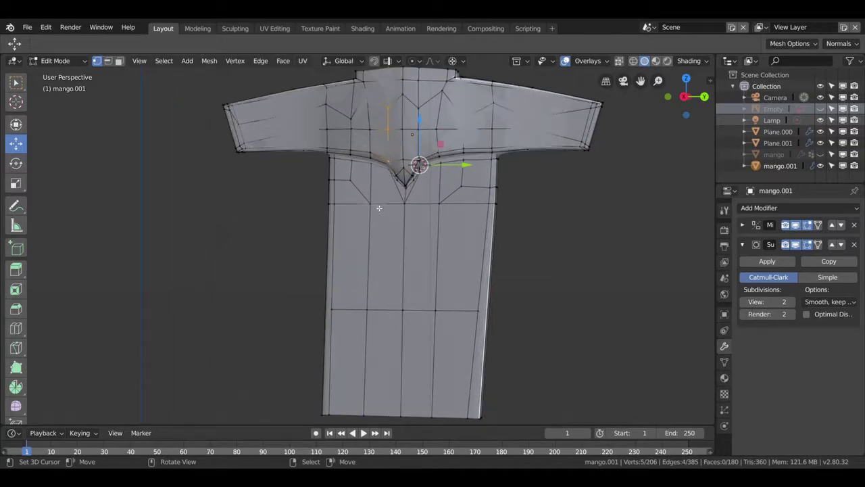
{"action": "scroll", "coordinate": [420, 246], "scroll_direction": "up", "scroll_amount": 2}
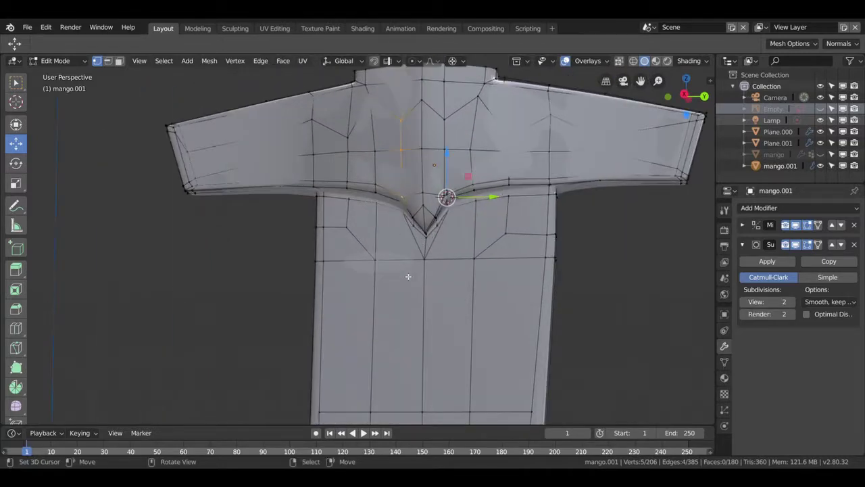
{"action": "scroll", "coordinate": [408, 276], "scroll_direction": "down", "scroll_amount": 2}
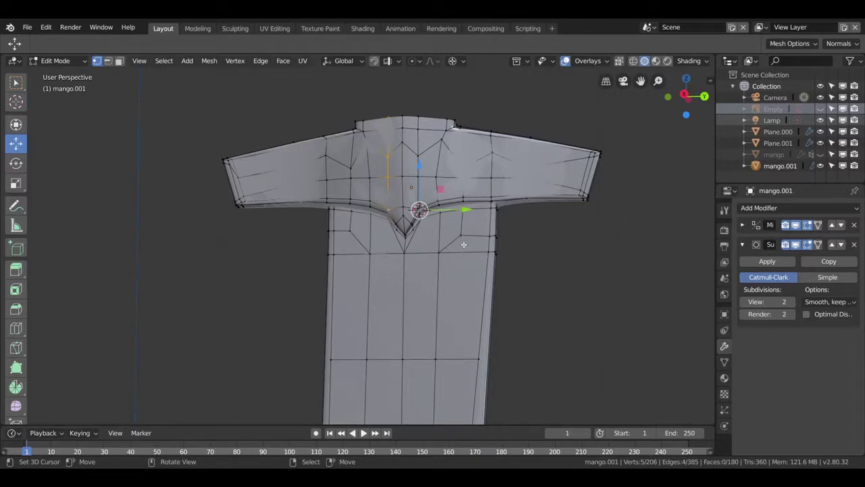
{"action": "scroll", "coordinate": [448, 203], "scroll_direction": "up", "scroll_amount": 5}
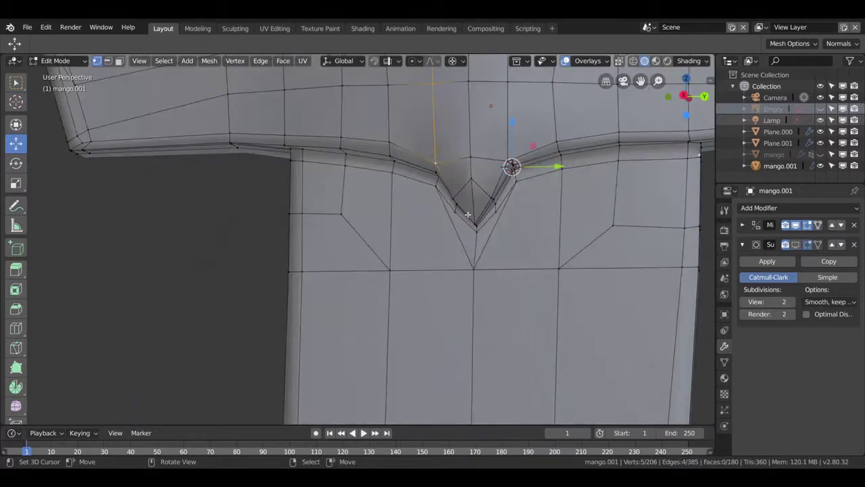
Step: Dissolve the vertical edge running into the guard notch, leaving 384 edges and 179 faces
{"action": "middle_click_drag", "start_coordinate": [487, 217], "coordinate": [528, 168]}
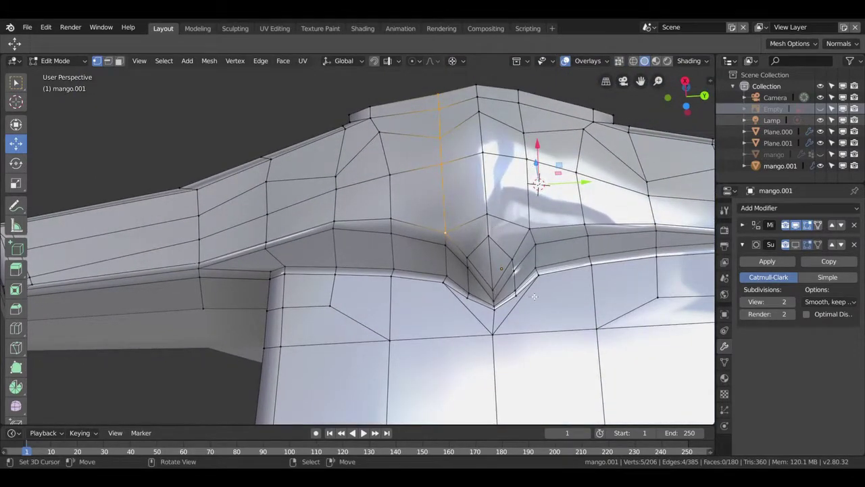
{"action": "scroll", "coordinate": [534, 296], "scroll_direction": "up", "scroll_amount": 2}
{"action": "scroll", "coordinate": [520, 292], "scroll_direction": "up", "scroll_amount": 1}
{"action": "scroll", "coordinate": [500, 287], "scroll_direction": "up", "scroll_amount": 2}
{"action": "scroll", "coordinate": [477, 280], "scroll_direction": "up", "scroll_amount": 1}
{"action": "left_click", "coordinate": [472, 296]}
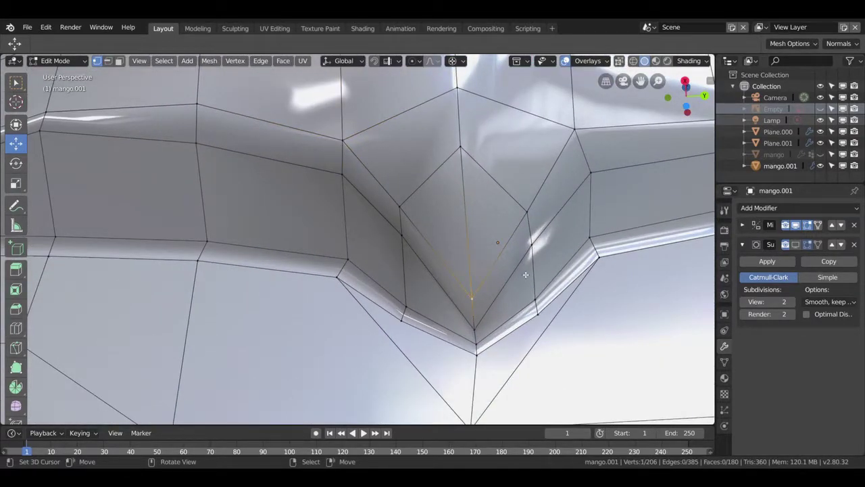
{"action": "left_click", "coordinate": [107, 61]}
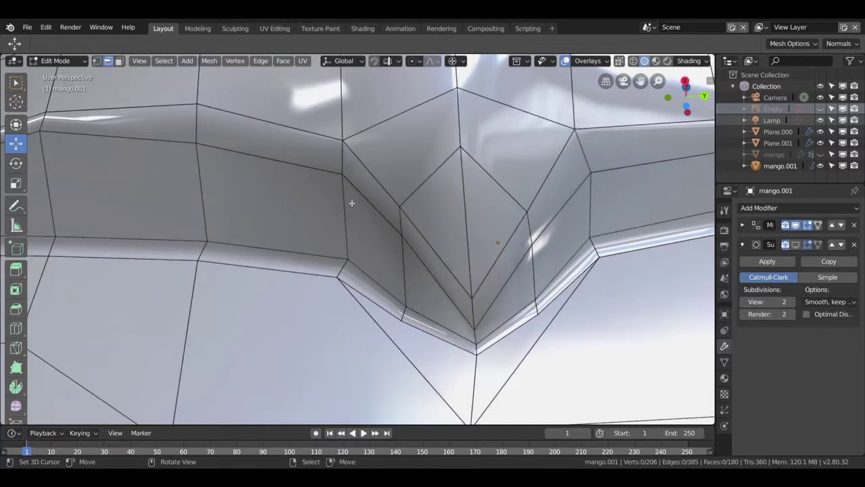
{"action": "left_click", "coordinate": [478, 230]}
{"action": "key", "text": "x"}
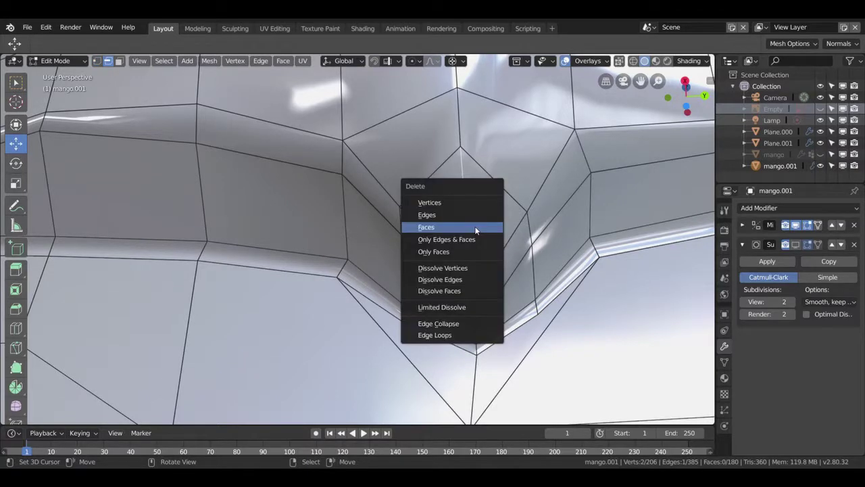
{"action": "left_click", "coordinate": [463, 277]}
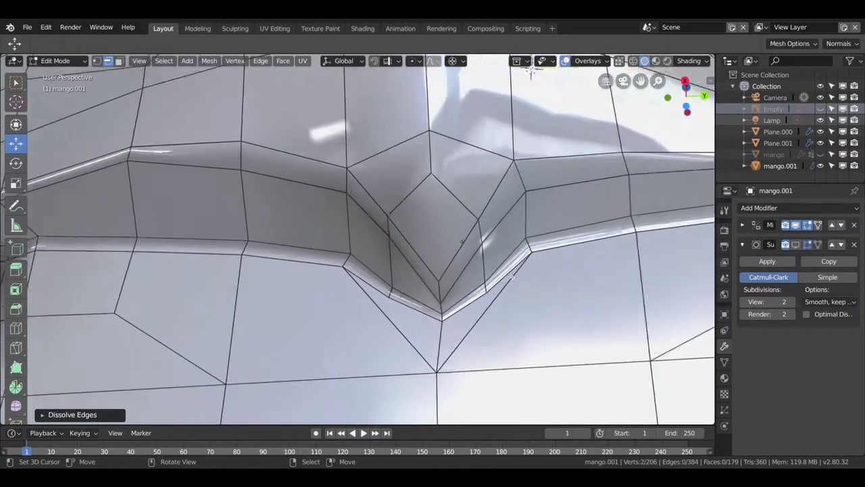
{"action": "middle_click_drag", "start_coordinate": [511, 277], "coordinate": [554, 260]}
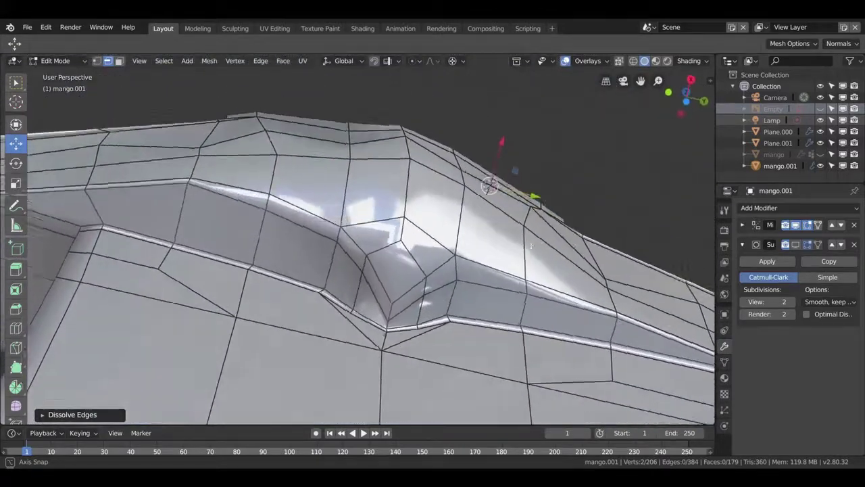
{"action": "middle_click_drag", "start_coordinate": [555, 261], "coordinate": [300, 202]}
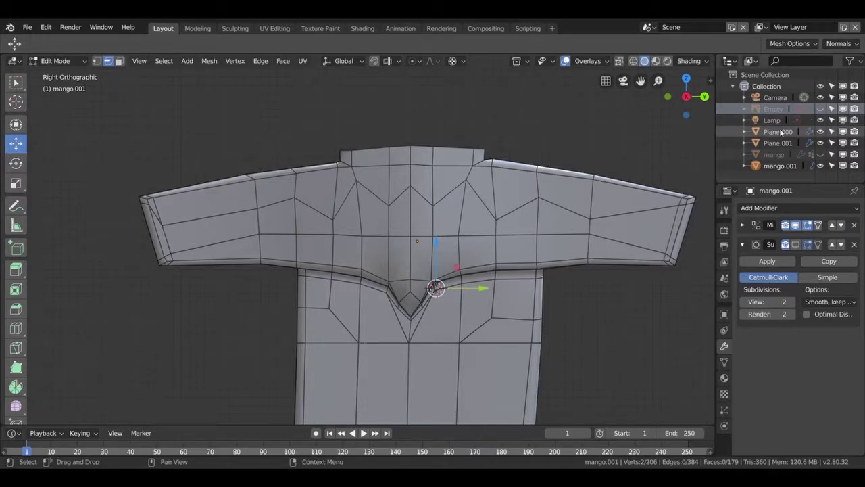
Step: Show the reference image Empty and enable the Subdivision modifier's Edit Mode display
{"action": "left_click", "coordinate": [821, 109]}
{"action": "middle_click_drag", "start_coordinate": [473, 142], "coordinate": [345, 141]}
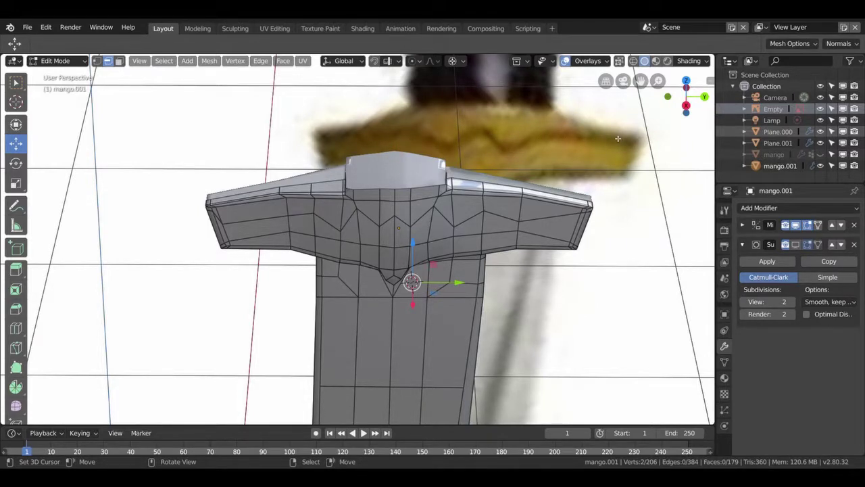
{"action": "middle_click_drag", "start_coordinate": [617, 138], "coordinate": [823, 244]}
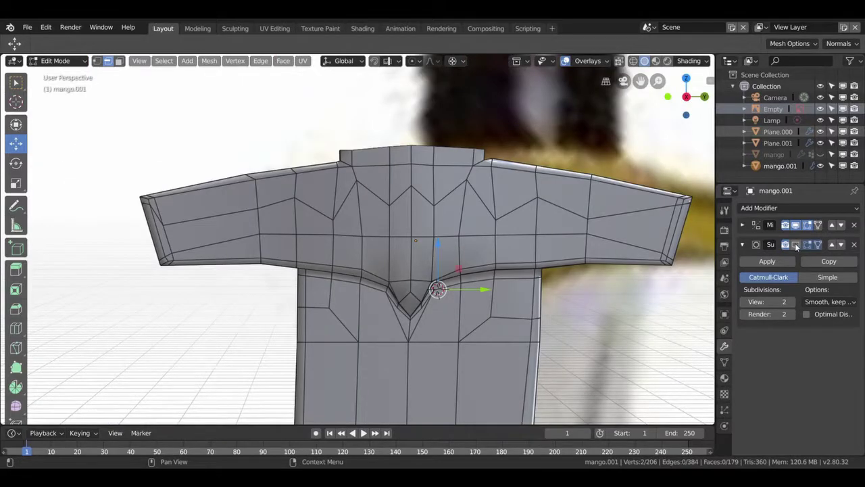
{"action": "left_click", "coordinate": [795, 244]}
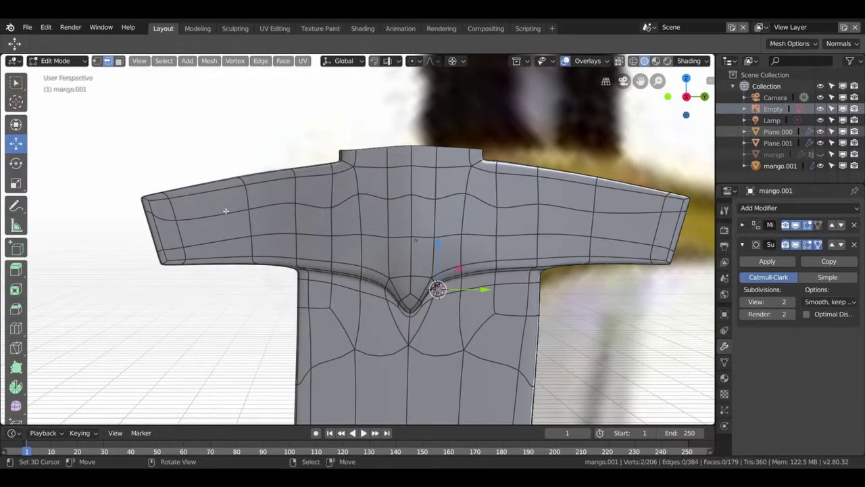
{"action": "scroll", "coordinate": [475, 219], "scroll_direction": "up", "scroll_amount": 1}
Step: Vertex-slide the selected crossguard vertices with Shift+V
{"action": "scroll", "coordinate": [467, 223], "scroll_direction": "up", "scroll_amount": 2}
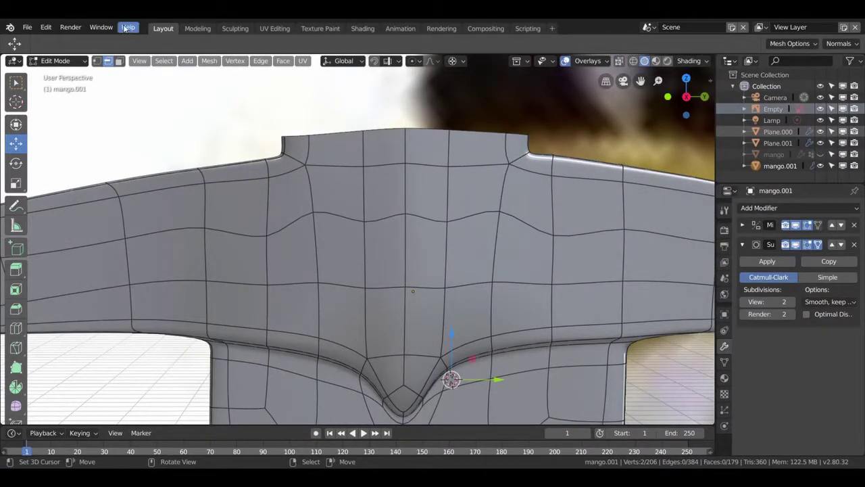
{"action": "left_click", "coordinate": [98, 60]}
{"action": "left_click", "coordinate": [500, 212], "text": "shift"}
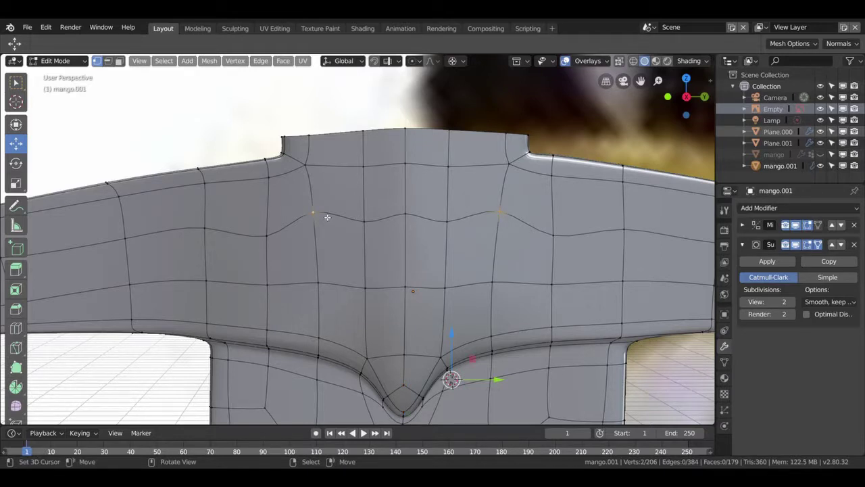
{"action": "key", "text": "shift+v"}
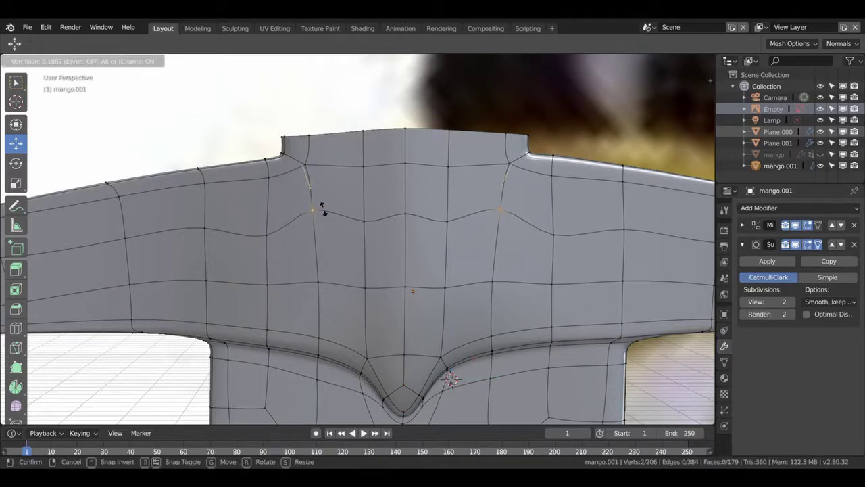
{"action": "left_click", "coordinate": [326, 213]}
{"action": "mouse_move", "coordinate": [527, 249]}
{"action": "middle_mouse_down"}
{"action": "mouse_move", "coordinate": [512, 250]}
{"action": "mouse_move", "coordinate": [501, 222]}
{"action": "middle_mouse_up"}
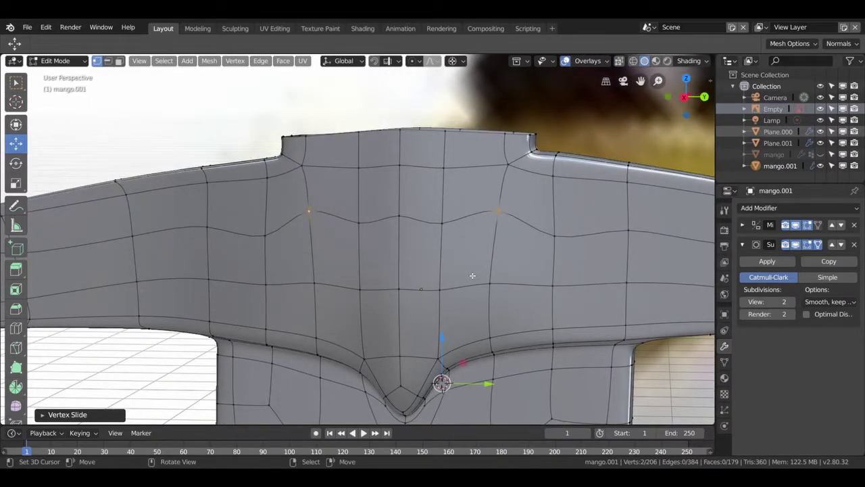
{"action": "scroll", "coordinate": [473, 275], "scroll_direction": "down", "scroll_amount": 1}
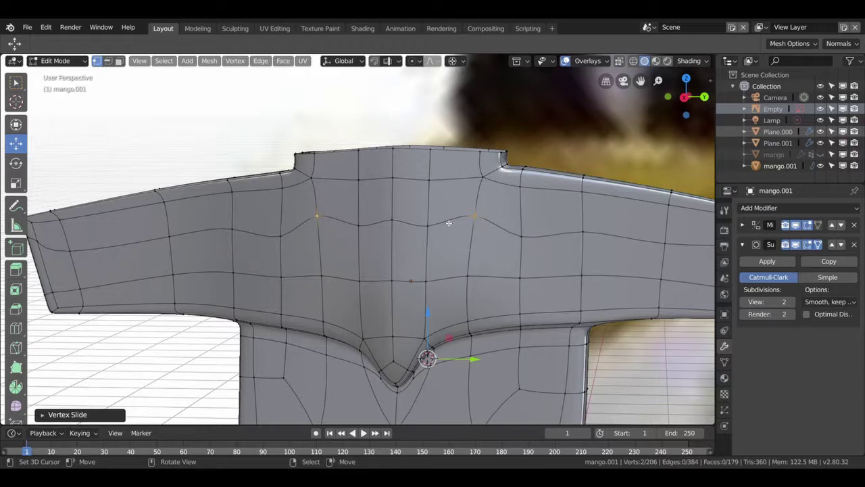
Step: Add an edge loop across the crossguard, redoing the first attempt, and slide it into place
{"action": "key", "text": "ctrl+r"}
{"action": "left_click", "coordinate": [414, 254]}
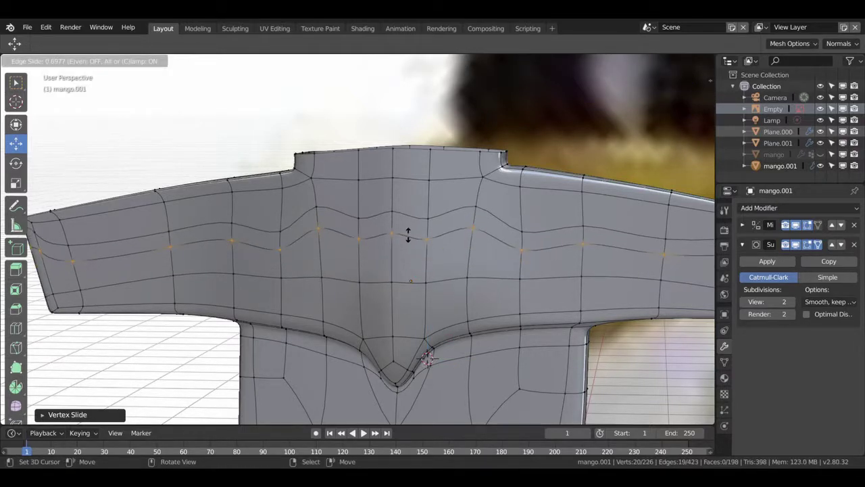
{"action": "left_click", "coordinate": [411, 238]}
{"action": "key", "text": "ctrl+z"}
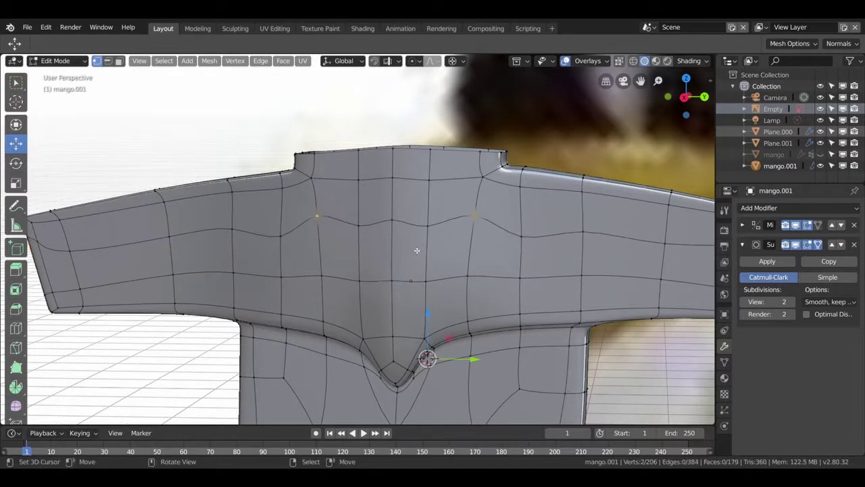
{"action": "key", "text": "a"}
{"action": "key", "text": "alt+a"}
{"action": "key", "text": "ctrl+r"}
{"action": "left_click", "coordinate": [423, 257]}
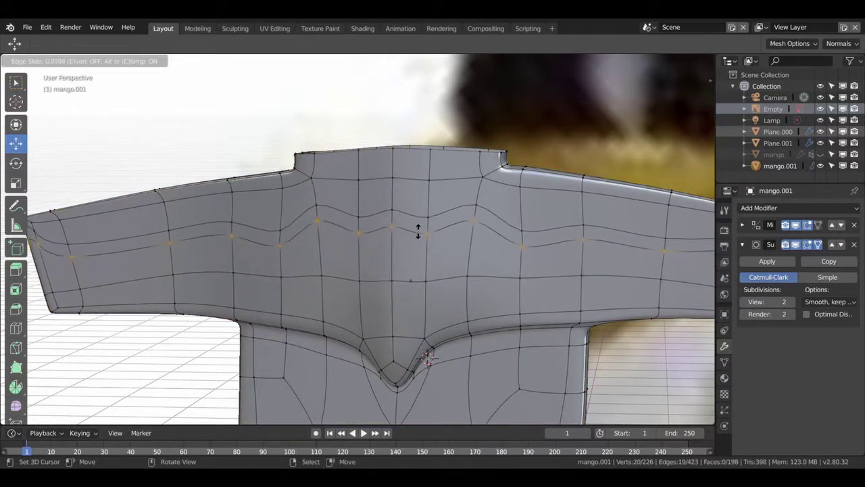
{"action": "left_click", "coordinate": [361, 198]}
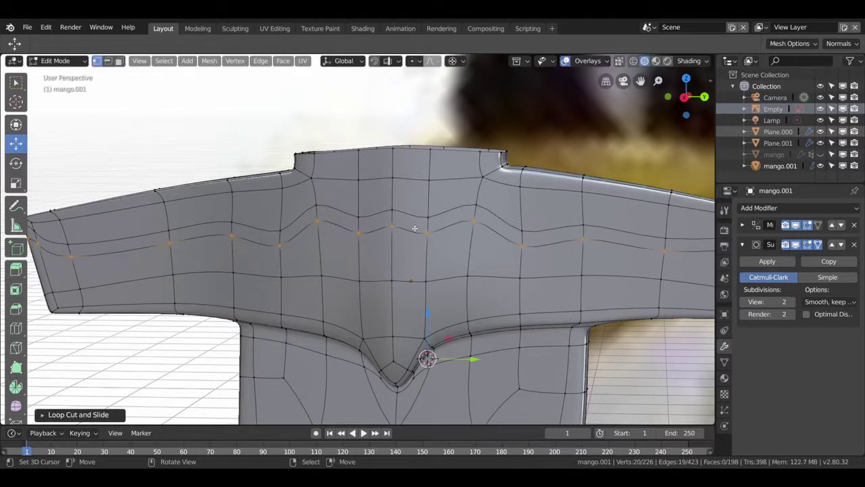
{"action": "key", "text": "g"}
{"action": "key", "text": "g"}
{"action": "left_click", "coordinate": [438, 236]}
Step: Cut another crossguard loop, move it along X to form the wavy ridge, and exit to Object Mode
{"action": "key", "text": "ctrl+r"}
{"action": "left_click", "coordinate": [397, 222]}
{"action": "left_click", "coordinate": [397, 221]}
{"action": "mouse_move", "coordinate": [396, 221]}
{"action": "middle_mouse_down"}
{"action": "mouse_move", "coordinate": [469, 210]}
{"action": "mouse_move", "coordinate": [495, 261]}
{"action": "middle_mouse_up"}
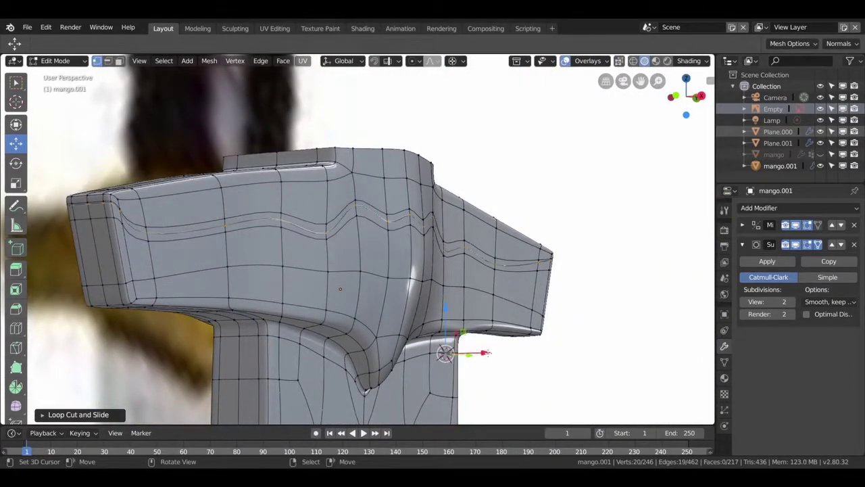
{"action": "left_click_drag", "start_coordinate": [486, 353], "coordinate": [484, 355]}
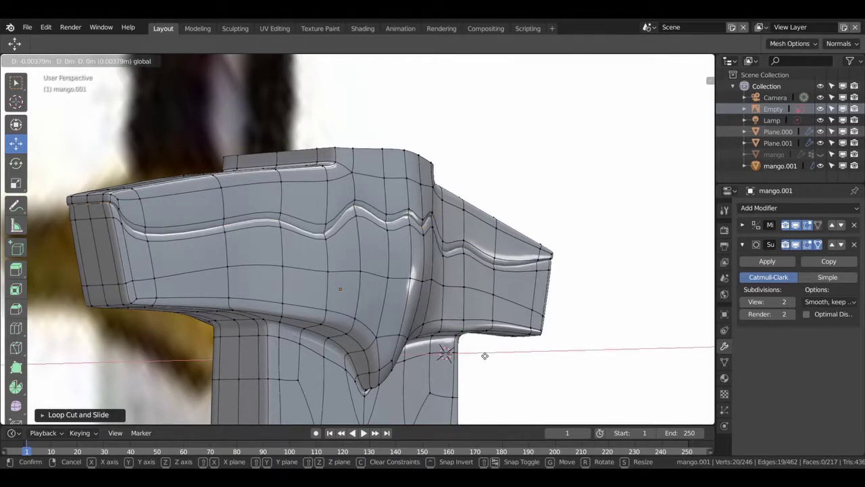
{"action": "left_click_drag", "start_coordinate": [485, 355], "coordinate": [483, 356]}
{"action": "mouse_move", "coordinate": [483, 356]}
{"action": "middle_mouse_down"}
{"action": "mouse_move", "coordinate": [442, 252]}
{"action": "mouse_move", "coordinate": [483, 252]}
{"action": "mouse_move", "coordinate": [457, 295]}
{"action": "mouse_move", "coordinate": [488, 298]}
{"action": "mouse_move", "coordinate": [433, 265]}
{"action": "mouse_move", "coordinate": [478, 267]}
{"action": "mouse_move", "coordinate": [477, 251]}
{"action": "mouse_move", "coordinate": [435, 241]}
{"action": "mouse_move", "coordinate": [333, 246]}
{"action": "mouse_move", "coordinate": [412, 280]}
{"action": "middle_mouse_up"}
{"action": "key", "text": "Tab"}
{"action": "key", "text": "Tab"}
{"action": "key", "text": "Tab"}
Step: Unhide mango and delete its old textured crossguard faces in Right Ortho view
{"action": "scroll", "coordinate": [420, 282], "scroll_direction": "down", "scroll_amount": 1}
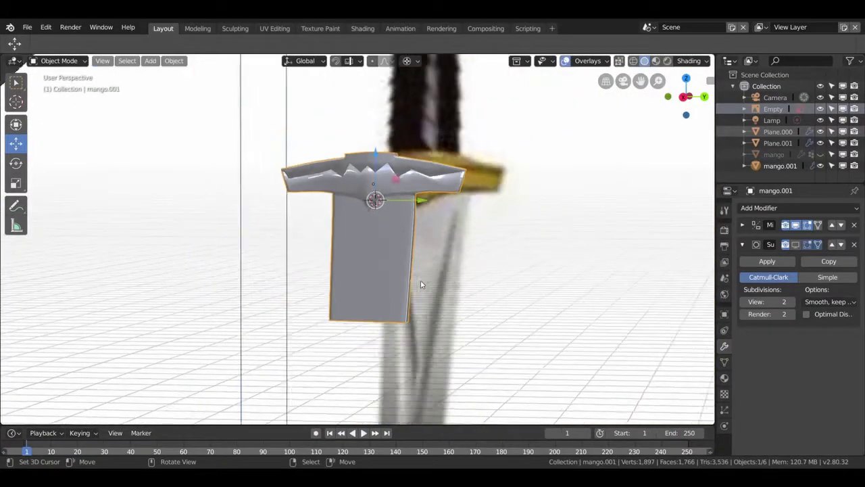
{"action": "left_click", "coordinate": [820, 154]}
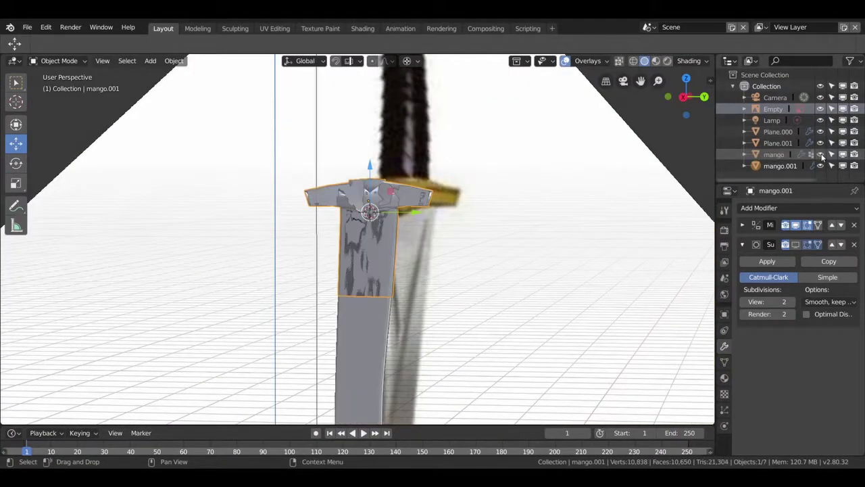
{"action": "mouse_move", "coordinate": [514, 240]}
{"action": "middle_mouse_down"}
{"action": "mouse_move", "coordinate": [483, 248]}
{"action": "mouse_move", "coordinate": [598, 249]}
{"action": "mouse_move", "coordinate": [486, 253]}
{"action": "middle_mouse_up"}
{"action": "left_click", "coordinate": [357, 316]}
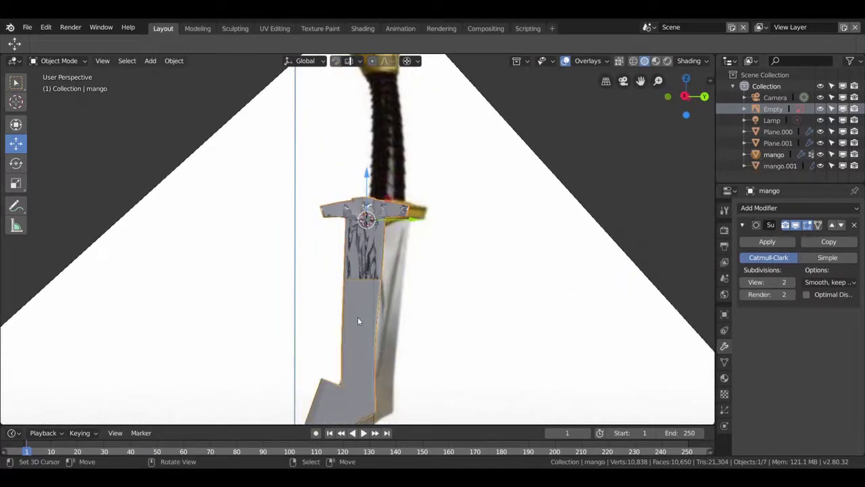
{"action": "key", "text": "Tab"}
{"action": "mouse_move", "coordinate": [374, 308]}
{"action": "middle_mouse_down"}
{"action": "mouse_move", "coordinate": [277, 322]}
{"action": "mouse_move", "coordinate": [288, 353]}
{"action": "mouse_move", "coordinate": [353, 403]}
{"action": "mouse_move", "coordinate": [353, 287]}
{"action": "middle_mouse_up"}
{"action": "key", "text": "KP_3"}
{"action": "key", "text": "3"}
{"action": "key", "text": "a"}
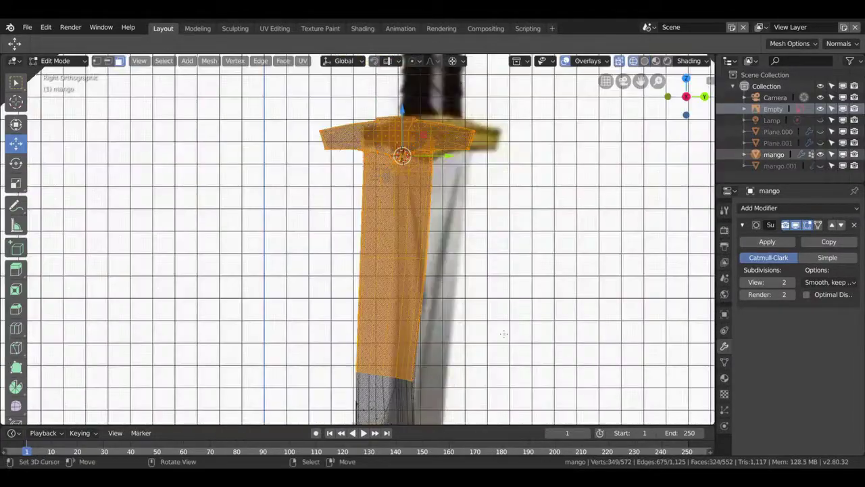
{"action": "key", "text": "x"}
{"action": "left_click", "coordinate": [480, 278]}
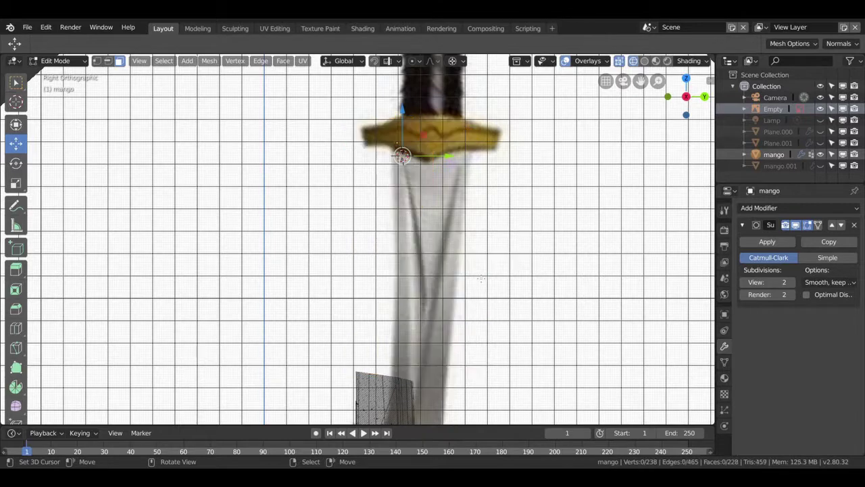
Step: Unhide mango.001 and test-join the crossguard with the bent blade using Ctrl+J
{"action": "left_click", "coordinate": [821, 166]}
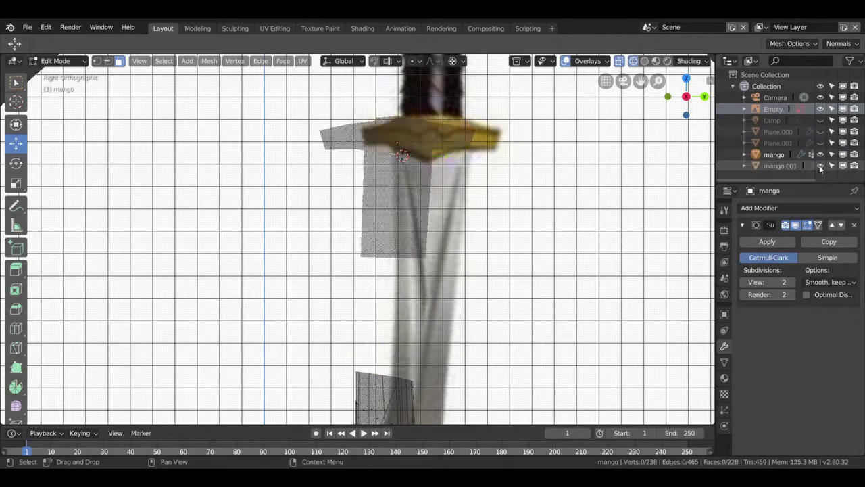
{"action": "key", "text": "Tab"}
{"action": "left_click", "coordinate": [396, 218]}
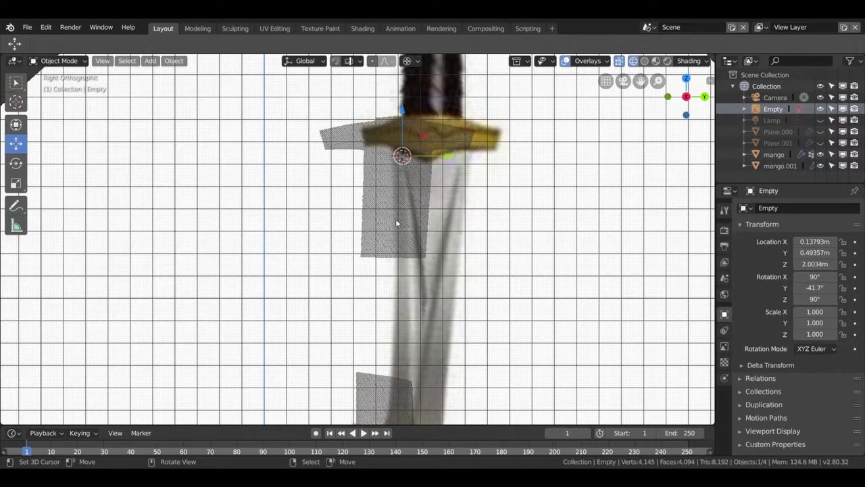
{"action": "left_click", "coordinate": [395, 218]}
{"action": "left_click", "coordinate": [385, 383], "text": "shift"}
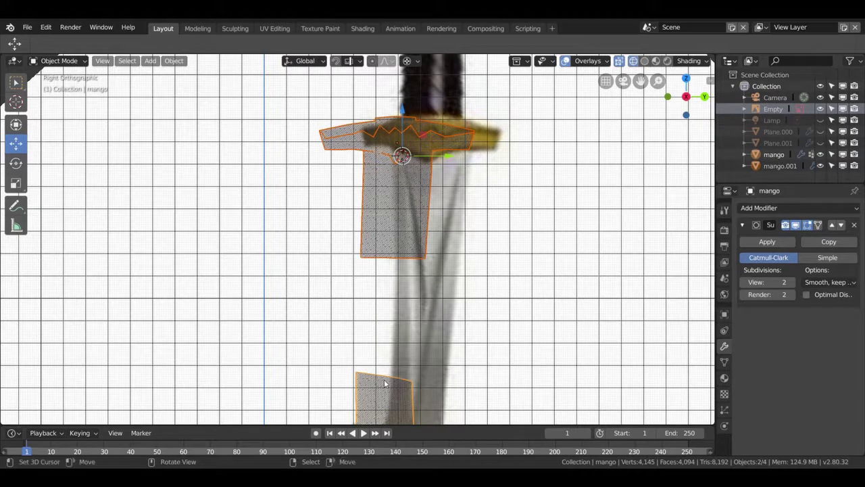
{"action": "key", "text": "ctrl+j"}
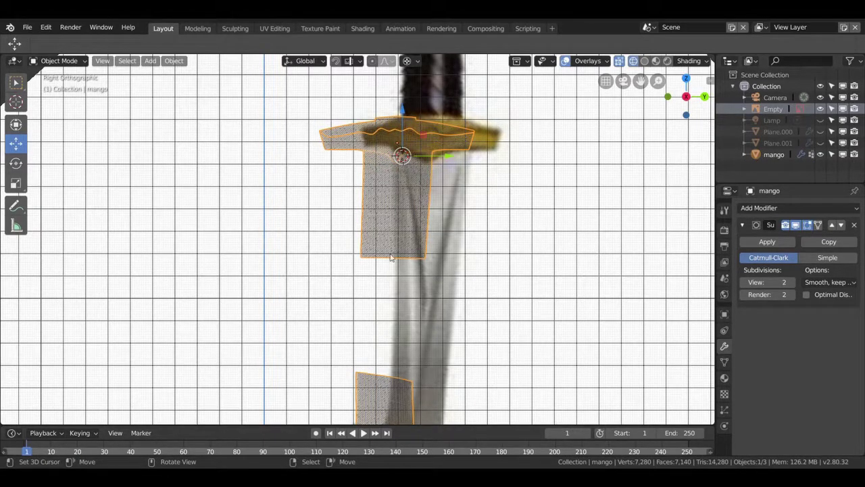
Step: Switch the viewport to solid shading and hide the reference image
{"action": "key", "text": "Tab"}
{"action": "scroll", "coordinate": [406, 271], "scroll_direction": "down", "scroll_amount": 2}
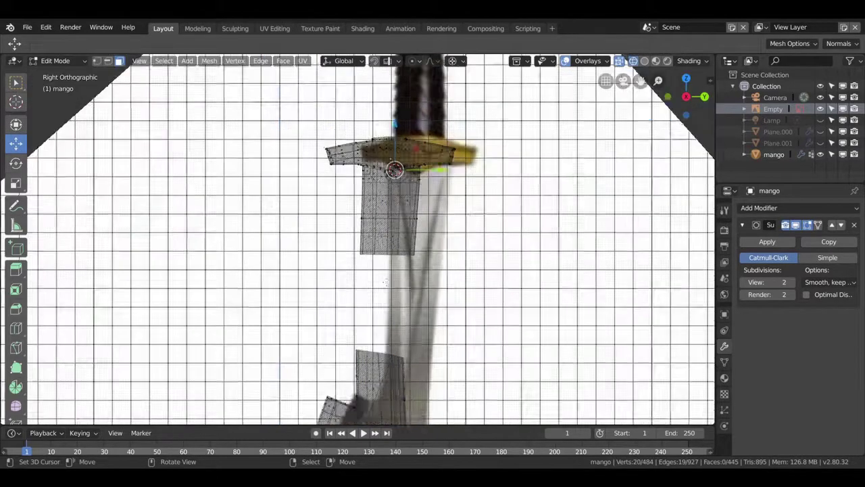
{"action": "key", "text": "x"}
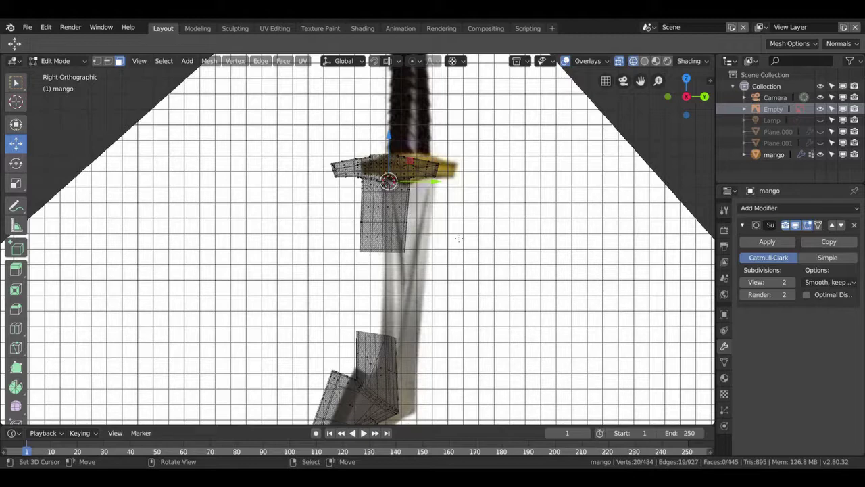
{"action": "key", "text": "z"}
{"action": "left_click", "coordinate": [388, 235]}
{"action": "scroll", "coordinate": [406, 203], "scroll_direction": "up", "scroll_amount": 4}
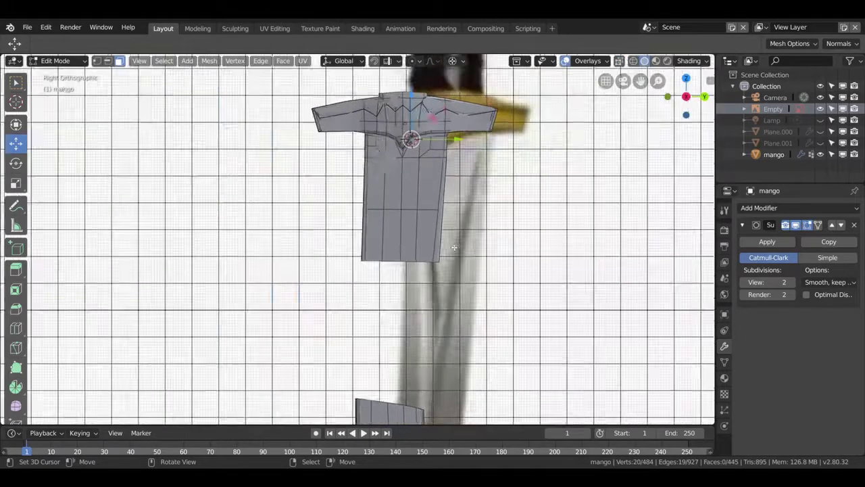
{"action": "left_click", "coordinate": [821, 109]}
Step: Check the crossguard's thickness edge-on, then undo back to separate crossguard and blade
{"action": "middle_click_drag", "start_coordinate": [317, 222], "coordinate": [581, 246]}
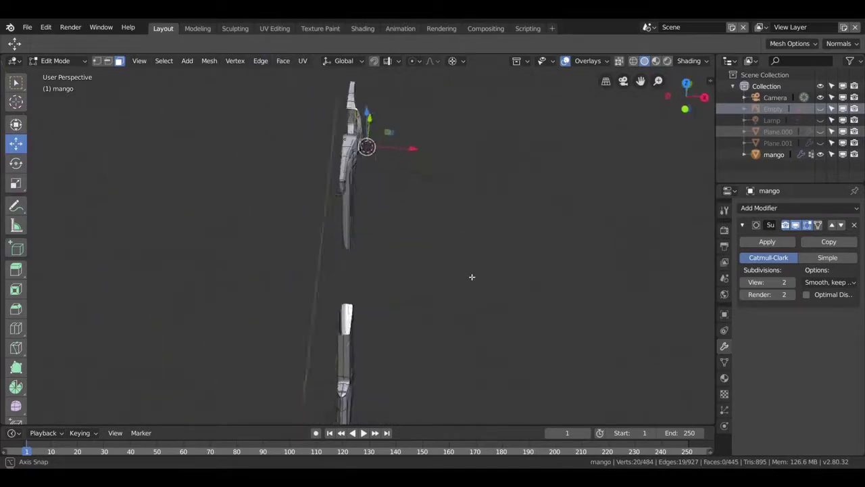
{"action": "middle_click_drag", "start_coordinate": [582, 246], "coordinate": [439, 286]}
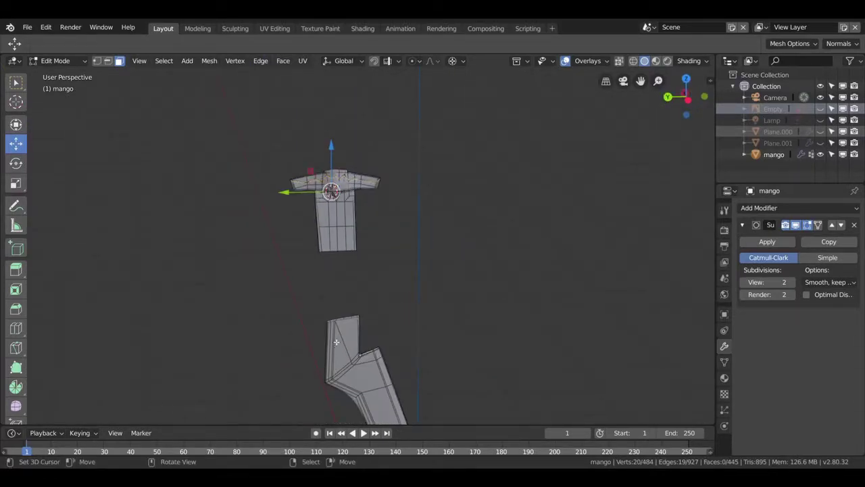
{"action": "mouse_move", "coordinate": [397, 321]}
{"action": "middle_mouse_down"}
{"action": "mouse_move", "coordinate": [216, 325]}
{"action": "mouse_move", "coordinate": [371, 321]}
{"action": "mouse_move", "coordinate": [444, 299]}
{"action": "mouse_move", "coordinate": [498, 300]}
{"action": "mouse_move", "coordinate": [500, 315]}
{"action": "mouse_move", "coordinate": [574, 334]}
{"action": "mouse_move", "coordinate": [644, 293]}
{"action": "mouse_move", "coordinate": [601, 262]}
{"action": "mouse_move", "coordinate": [426, 304]}
{"action": "mouse_move", "coordinate": [480, 338]}
{"action": "mouse_move", "coordinate": [546, 329]}
{"action": "middle_mouse_up"}
{"action": "key", "text": "ctrl+z"}
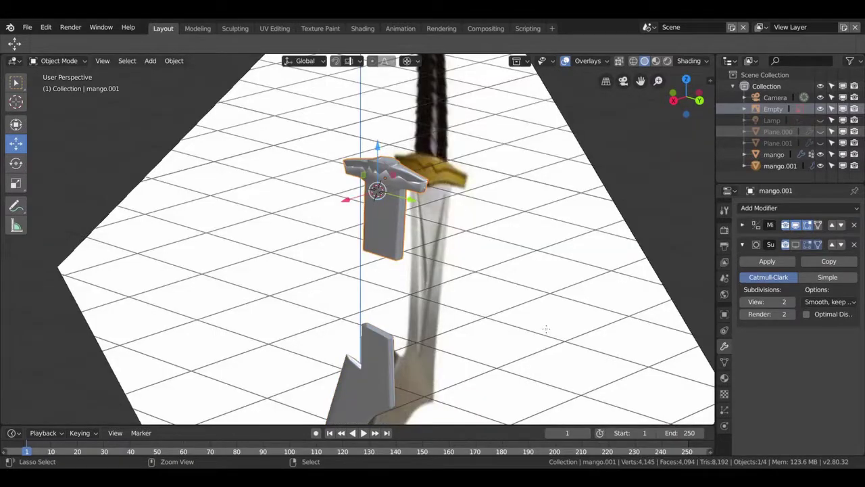
Step: Apply the Mirror modifier on the mango.001 crossguard and inspect the result
{"action": "middle_click_drag", "start_coordinate": [430, 215], "coordinate": [464, 209]}
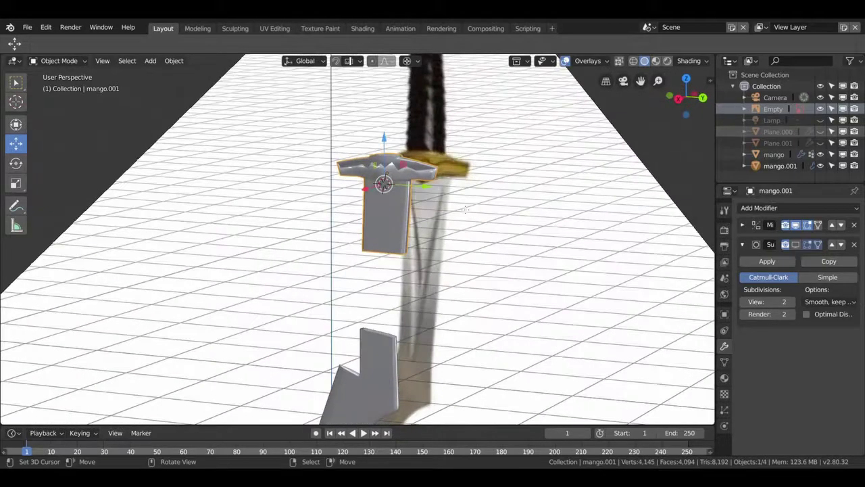
{"action": "left_click", "coordinate": [743, 226]}
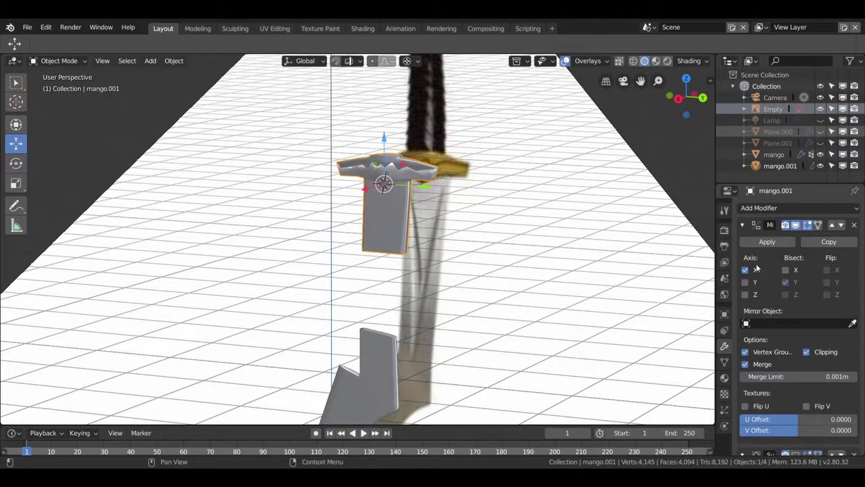
{"action": "left_click", "coordinate": [768, 242]}
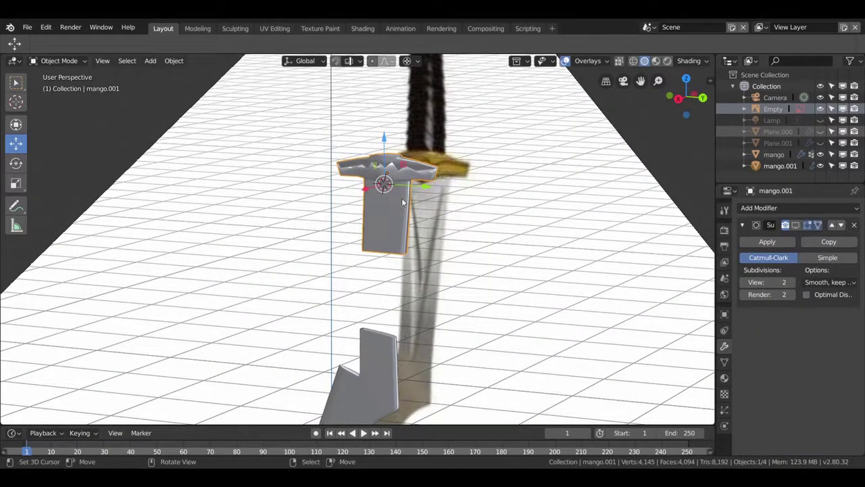
{"action": "key", "text": "Tab"}
{"action": "mouse_move", "coordinate": [406, 199]}
{"action": "middle_mouse_down"}
{"action": "mouse_move", "coordinate": [415, 204]}
{"action": "mouse_move", "coordinate": [430, 187]}
{"action": "middle_mouse_up"}
{"action": "key", "text": "Tab"}
Step: Join the bent blade and crossguard with Ctrl+J and enter Edit Mode
{"action": "mouse_move", "coordinate": [391, 315]}
{"action": "middle_mouse_down"}
{"action": "mouse_move", "coordinate": [307, 304]}
{"action": "mouse_move", "coordinate": [434, 304]}
{"action": "middle_mouse_up"}
{"action": "left_click", "coordinate": [386, 362], "text": "shift"}
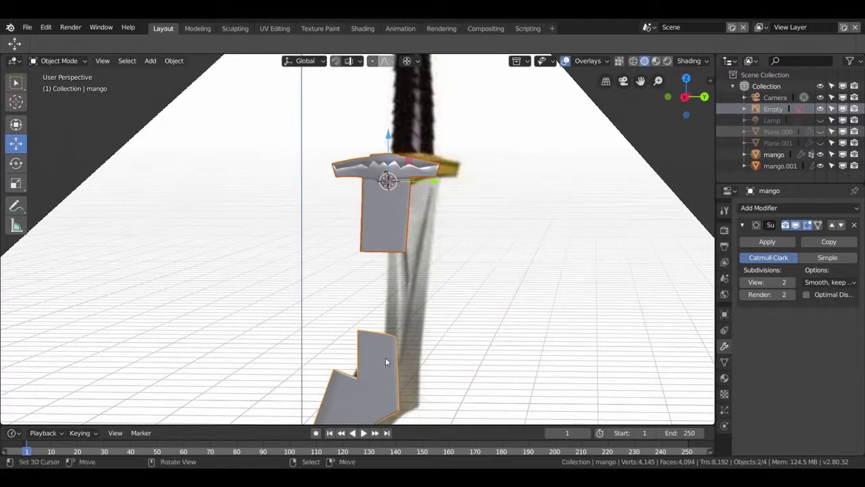
{"action": "middle_click_drag", "start_coordinate": [444, 255], "coordinate": [463, 253]}
{"action": "key", "text": "ctrl+j"}
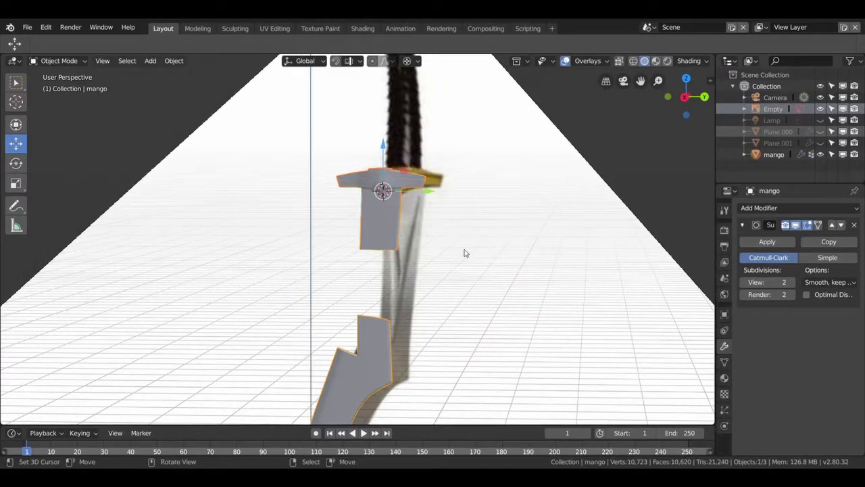
{"action": "key", "text": "Tab"}
{"action": "scroll", "coordinate": [463, 253], "scroll_direction": "up", "scroll_amount": 3}
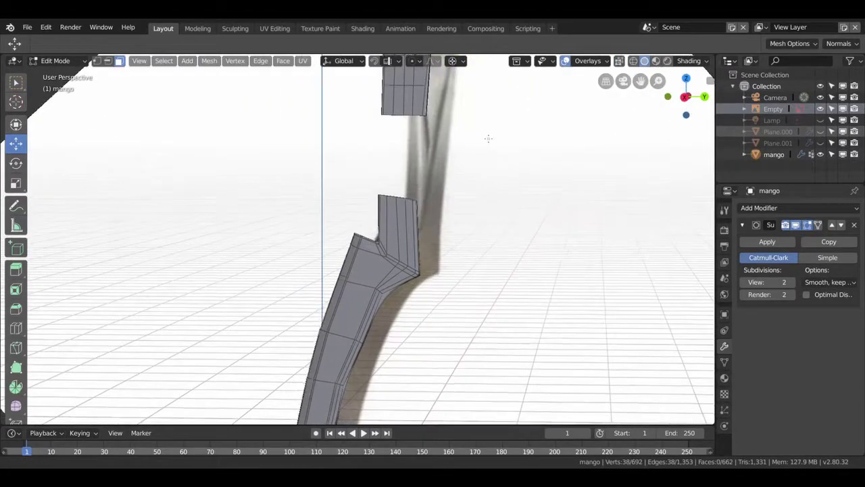
Step: Hide the reference image and extrude the top of the blade upward
{"action": "mouse_move", "coordinate": [473, 75]}
{"action": "middle_mouse_down"}
{"action": "mouse_move", "coordinate": [357, 177]}
{"action": "mouse_move", "coordinate": [414, 180]}
{"action": "middle_mouse_up"}
{"action": "left_click", "coordinate": [819, 108]}
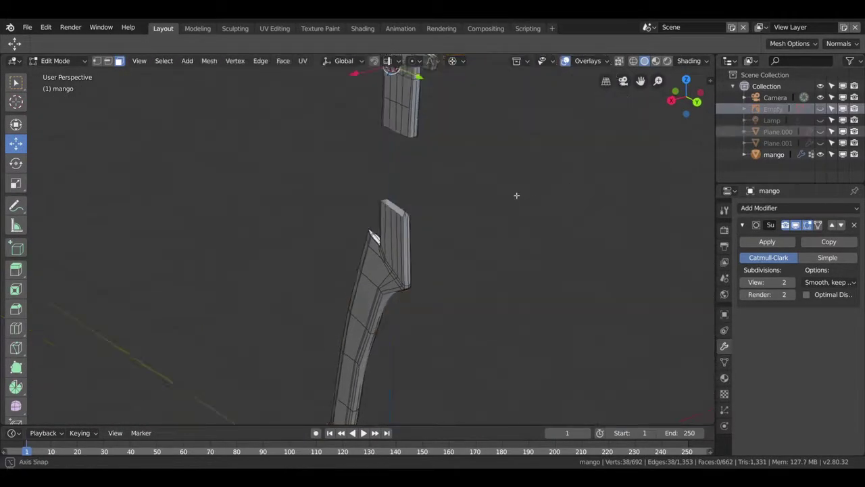
{"action": "middle_click_drag", "start_coordinate": [515, 193], "coordinate": [366, 197]}
{"action": "scroll", "coordinate": [367, 196], "scroll_direction": "up", "scroll_amount": 3}
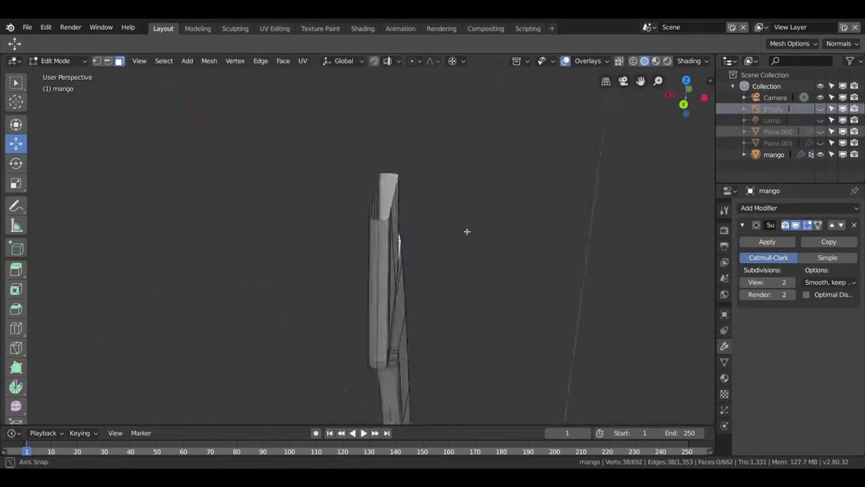
{"action": "middle_click_drag", "start_coordinate": [352, 232], "coordinate": [451, 233]}
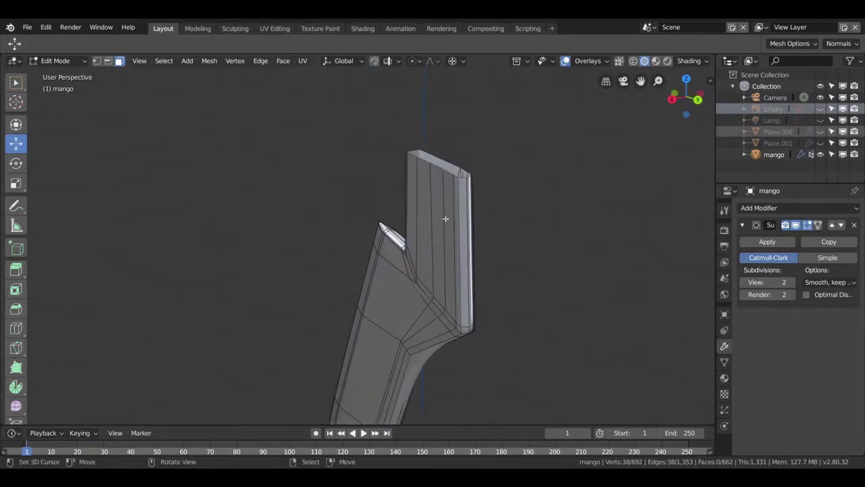
{"action": "mouse_move", "coordinate": [553, 200]}
{"action": "middle_mouse_down"}
{"action": "mouse_move", "coordinate": [462, 243]}
{"action": "mouse_move", "coordinate": [407, 236]}
{"action": "middle_mouse_up"}
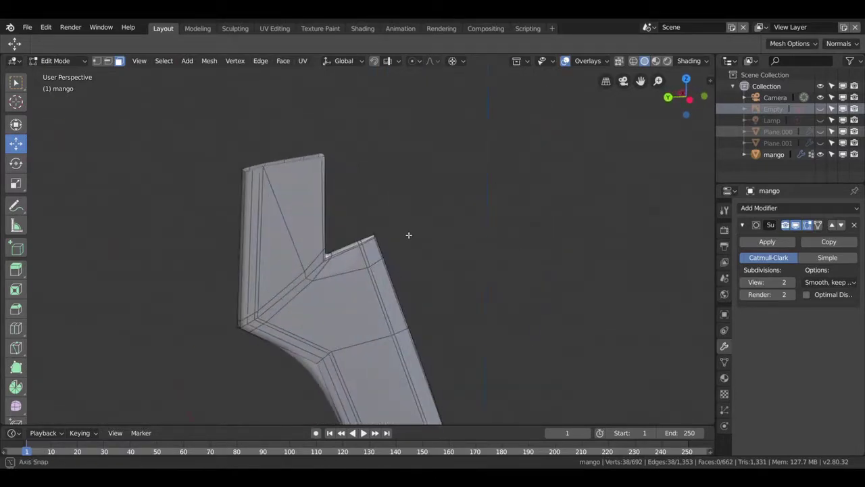
{"action": "key", "text": "e"}
{"action": "left_click", "coordinate": [399, 313]}
{"action": "middle_click_drag", "start_coordinate": [399, 313], "coordinate": [355, 132]}
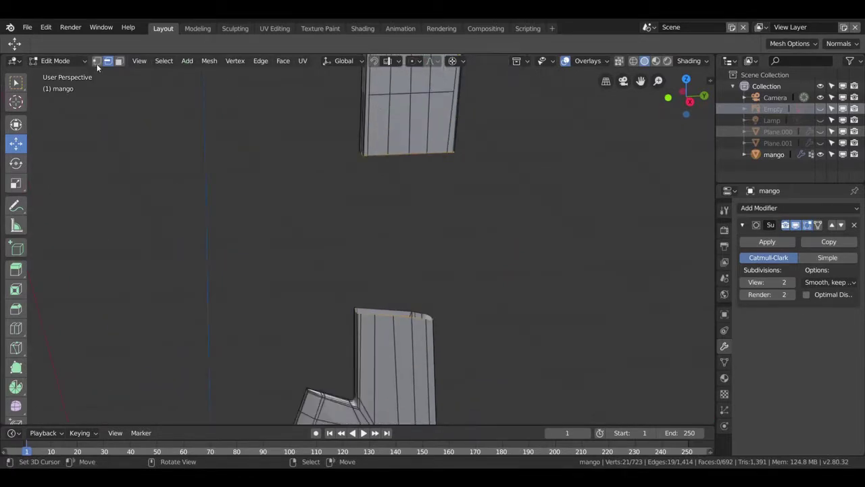
Step: Select vertices at the neck gap in vertex mode and fill faces across it
{"action": "left_click", "coordinate": [96, 62]}
{"action": "left_click", "coordinate": [374, 156]}
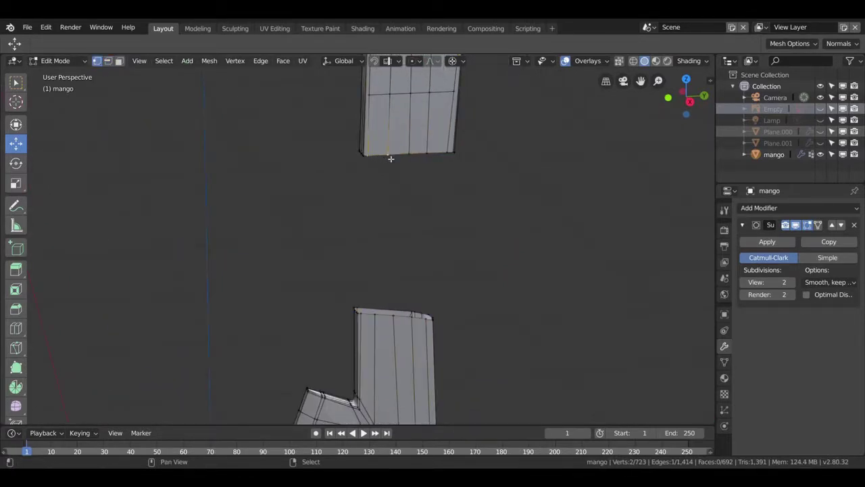
{"action": "key", "text": "f"}
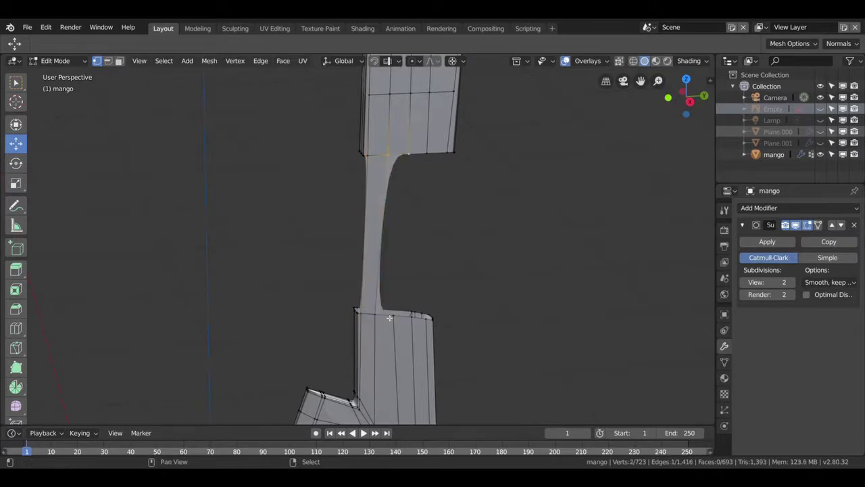
{"action": "key", "text": "f"}
{"action": "left_click", "coordinate": [413, 316]}
{"action": "key", "text": "f"}
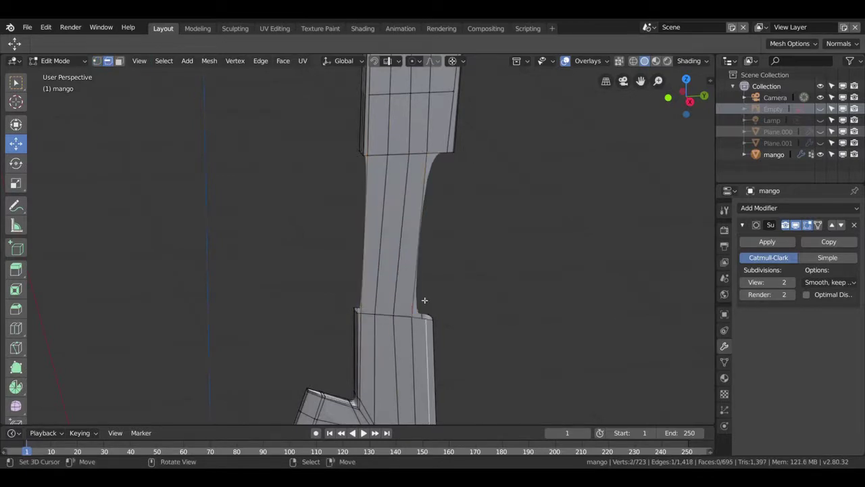
{"action": "key", "text": "f"}
Step: Fill the remaining faces at the neck junction
{"action": "mouse_move", "coordinate": [430, 188]}
{"action": "middle_mouse_down"}
{"action": "mouse_move", "coordinate": [427, 255]}
{"action": "mouse_move", "coordinate": [400, 324]}
{"action": "mouse_move", "coordinate": [398, 291]}
{"action": "mouse_move", "coordinate": [339, 160]}
{"action": "mouse_move", "coordinate": [417, 355]}
{"action": "middle_mouse_up"}
{"action": "key", "text": "f"}
{"action": "key", "text": "f"}
{"action": "key", "text": "f"}
{"action": "mouse_move", "coordinate": [424, 90]}
{"action": "middle_mouse_down"}
{"action": "mouse_move", "coordinate": [453, 192]}
{"action": "mouse_move", "coordinate": [451, 254]}
{"action": "mouse_move", "coordinate": [517, 296]}
{"action": "mouse_move", "coordinate": [425, 296]}
{"action": "mouse_move", "coordinate": [439, 147]}
{"action": "mouse_move", "coordinate": [420, 116]}
{"action": "mouse_move", "coordinate": [427, 239]}
{"action": "mouse_move", "coordinate": [446, 203]}
{"action": "mouse_move", "coordinate": [471, 234]}
{"action": "mouse_move", "coordinate": [473, 284]}
{"action": "mouse_move", "coordinate": [448, 353]}
{"action": "middle_mouse_up"}
{"action": "key", "text": "f"}
{"action": "key", "text": "f"}
{"action": "key", "text": "f"}
{"action": "key", "text": "ctrl+r"}
Step: Place the new edge loop around the neck and fill a missing face
{"action": "left_click", "coordinate": [471, 234]}
{"action": "key", "text": "f"}
{"action": "left_click", "coordinate": [433, 136]}
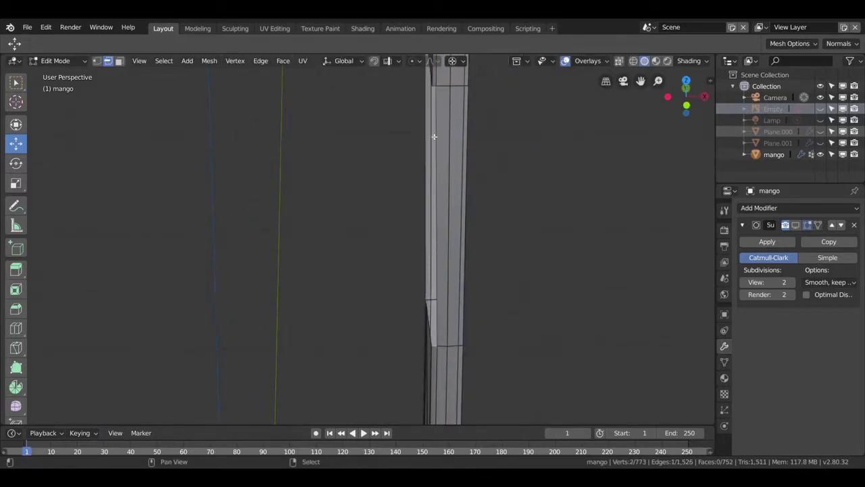
{"action": "mouse_move", "coordinate": [443, 304]}
{"action": "middle_mouse_down"}
{"action": "mouse_move", "coordinate": [456, 218]}
{"action": "mouse_move", "coordinate": [541, 193]}
{"action": "mouse_move", "coordinate": [393, 176]}
{"action": "mouse_move", "coordinate": [392, 215]}
{"action": "mouse_move", "coordinate": [357, 336]}
{"action": "mouse_move", "coordinate": [385, 336]}
{"action": "middle_mouse_up"}
{"action": "key", "text": "f"}
{"action": "key", "text": "x"}
{"action": "left_click", "coordinate": [385, 336]}
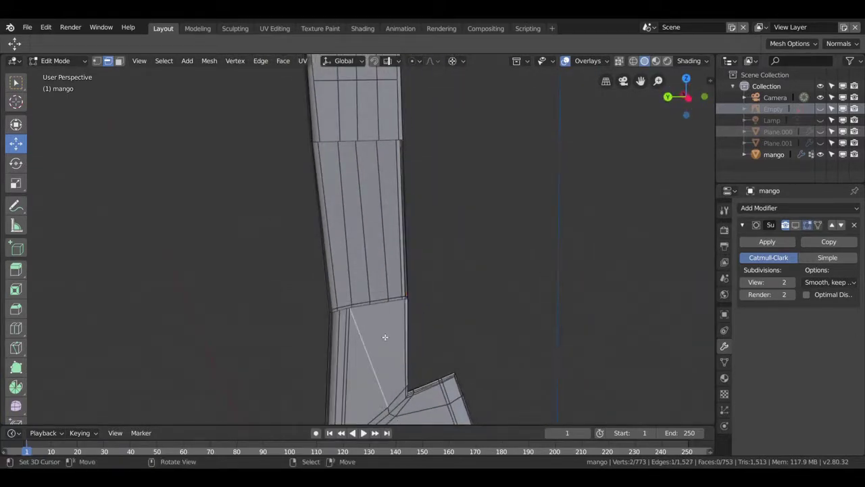
Step: Knife-cut a new edge across the lower neck face and dissolve the selected edges
{"action": "key", "text": "k"}
{"action": "left_click", "coordinate": [388, 407]}
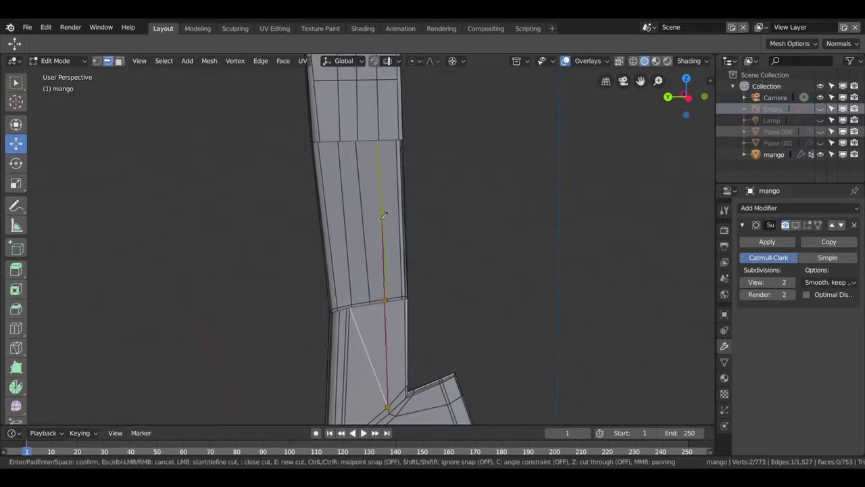
{"action": "left_click", "coordinate": [389, 302]}
{"action": "scroll", "coordinate": [369, 359], "scroll_direction": "down", "scroll_amount": 3}
{"action": "scroll", "coordinate": [380, 340], "scroll_direction": "up", "scroll_amount": 3}
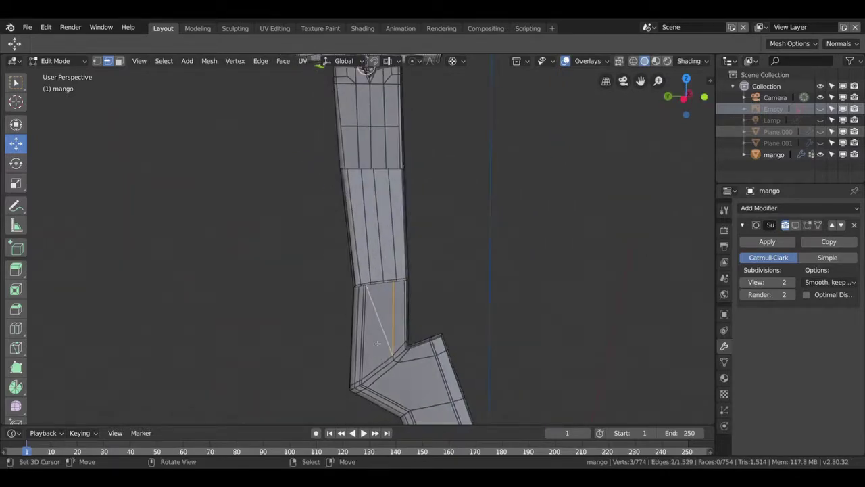
{"action": "left_click", "coordinate": [384, 283]}
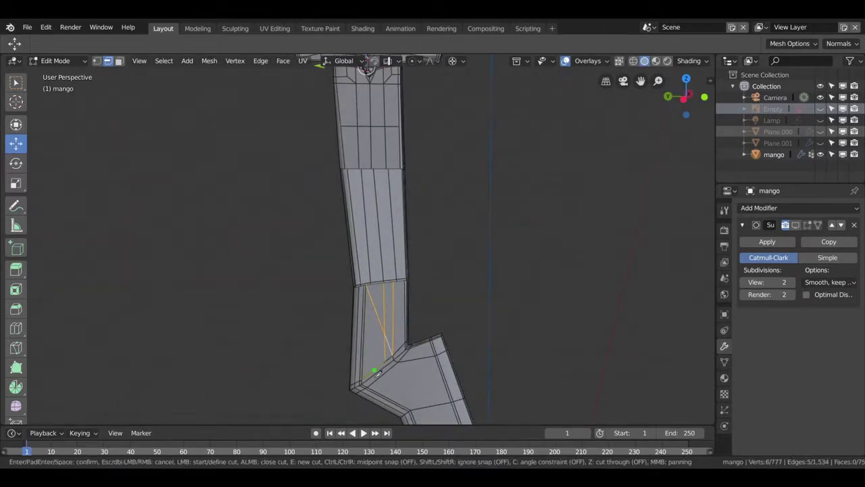
{"action": "key", "text": "Return"}
{"action": "key", "text": "x"}
{"action": "left_click", "coordinate": [375, 361]}
{"action": "mouse_move", "coordinate": [375, 361]}
{"action": "middle_mouse_down"}
{"action": "mouse_move", "coordinate": [365, 347]}
{"action": "mouse_move", "coordinate": [376, 383]}
{"action": "middle_mouse_up"}
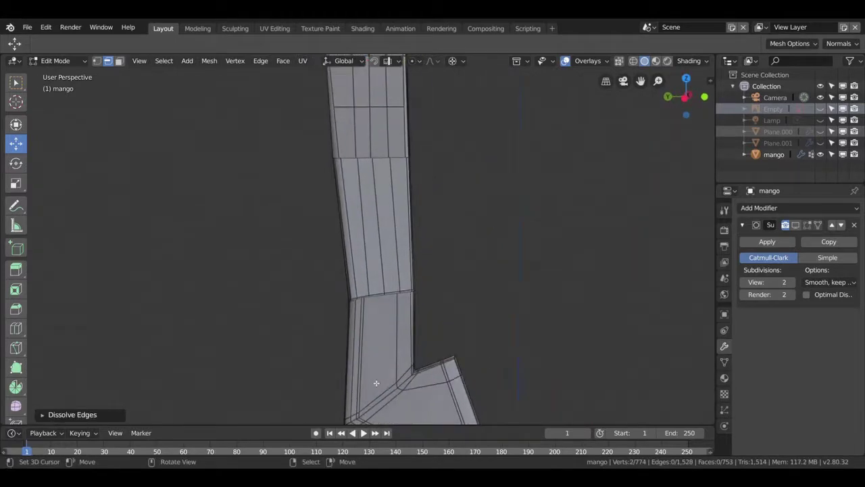
Step: Make a vertical knife cut and connect two vertices with J
{"action": "key", "text": "k"}
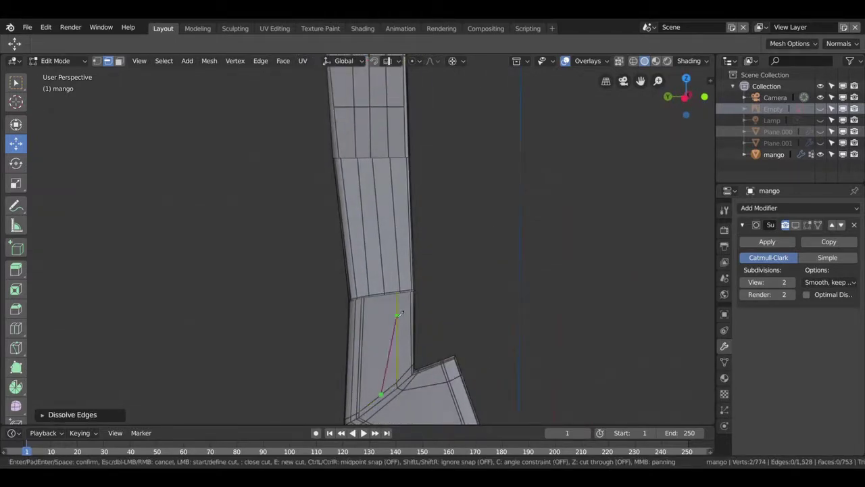
{"action": "left_click", "coordinate": [381, 298]}
{"action": "left_click", "coordinate": [381, 389]}
{"action": "key", "text": "Return"}
{"action": "mouse_move", "coordinate": [385, 152]}
{"action": "middle_mouse_down"}
{"action": "mouse_move", "coordinate": [444, 261]}
{"action": "mouse_move", "coordinate": [402, 239]}
{"action": "middle_mouse_up"}
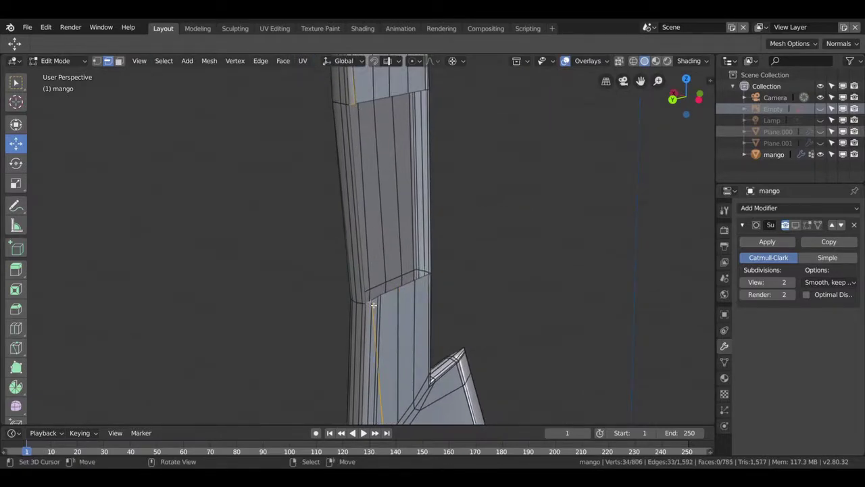
{"action": "key", "text": "j"}
{"action": "middle_click_drag", "start_coordinate": [410, 213], "coordinate": [386, 230]}
Step: Slide neck vertices along their edges and connect them with a new edge
{"action": "key", "text": "1"}
{"action": "left_click", "coordinate": [409, 292]}
{"action": "key", "text": "g"}
{"action": "key", "text": "g"}
{"action": "left_click", "coordinate": [414, 307]}
{"action": "left_click", "coordinate": [410, 391], "text": "shift"}
{"action": "key", "text": "g"}
{"action": "key", "text": "g"}
{"action": "left_click", "coordinate": [409, 308]}
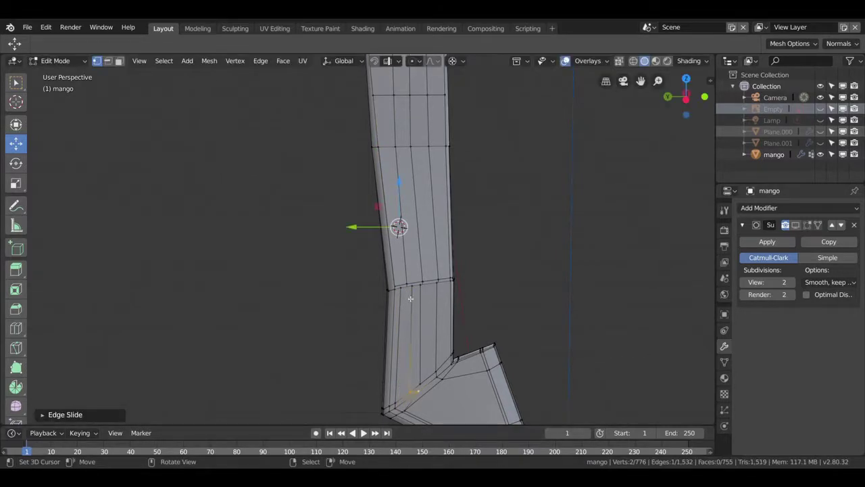
{"action": "middle_click_drag", "start_coordinate": [409, 307], "coordinate": [415, 261]}
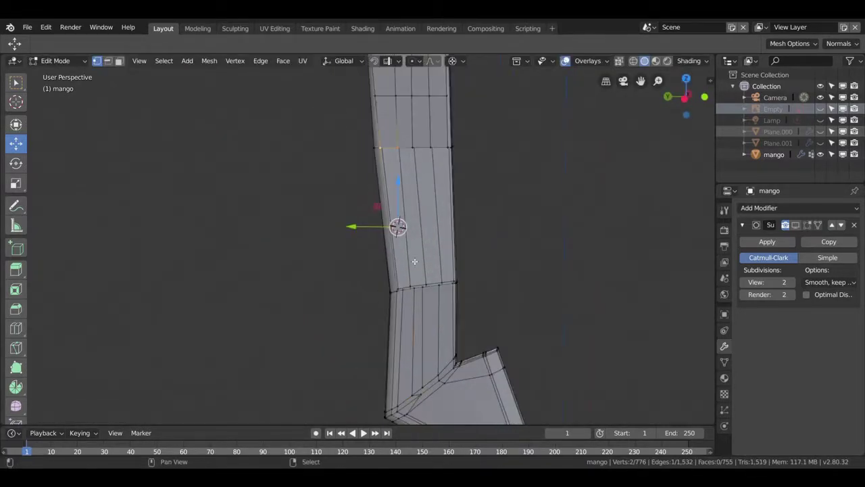
{"action": "key", "text": "j"}
Step: Connect another vertex pair and dissolve the stray diagonal edges
{"action": "scroll", "coordinate": [453, 248], "scroll_direction": "up", "scroll_amount": 3}
{"action": "middle_click_drag", "start_coordinate": [454, 248], "coordinate": [440, 240], "text": "shift"}
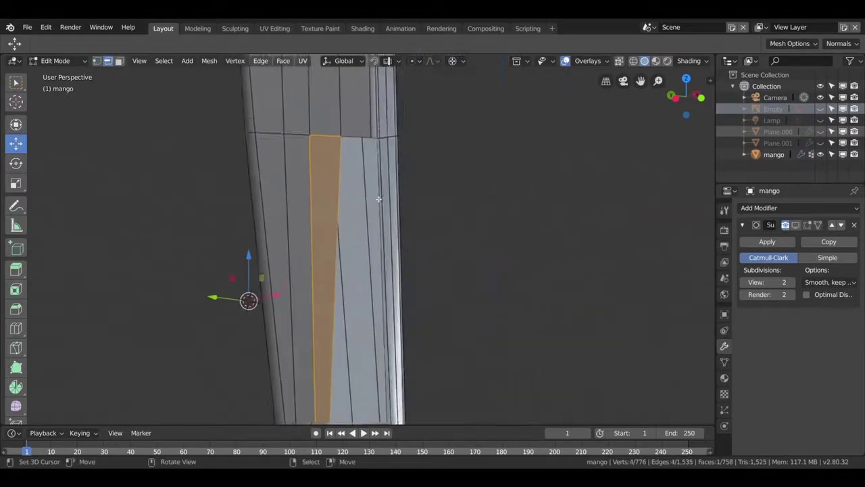
{"action": "key", "text": "j"}
{"action": "middle_click_drag", "start_coordinate": [440, 356], "coordinate": [377, 326]}
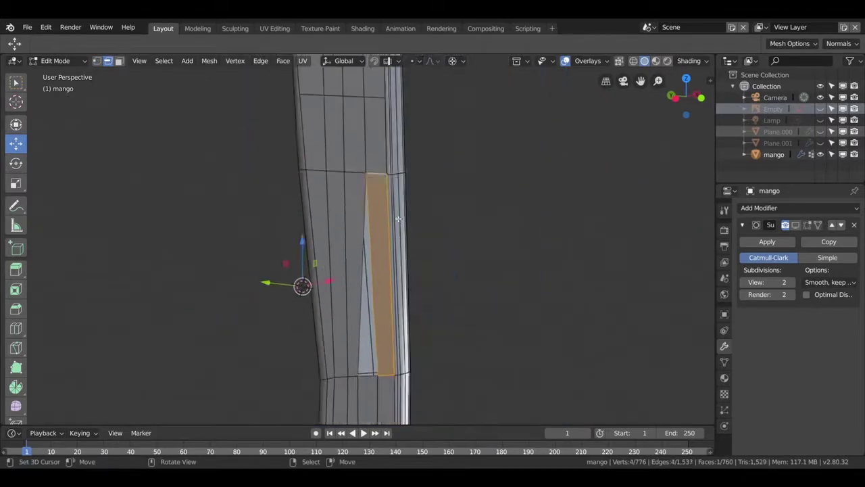
{"action": "key", "text": "x"}
{"action": "left_click", "coordinate": [377, 326]}
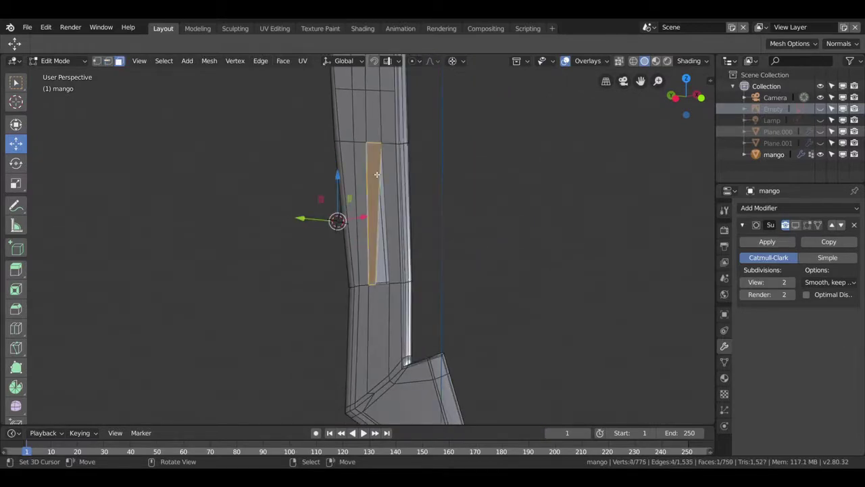
Step: Dissolve the extra vertex on the U-shaped edge path and fill a four-vertex face
{"action": "middle_click_drag", "start_coordinate": [377, 326], "coordinate": [384, 128]}
{"action": "scroll", "coordinate": [396, 328], "scroll_direction": "up", "scroll_amount": 4}
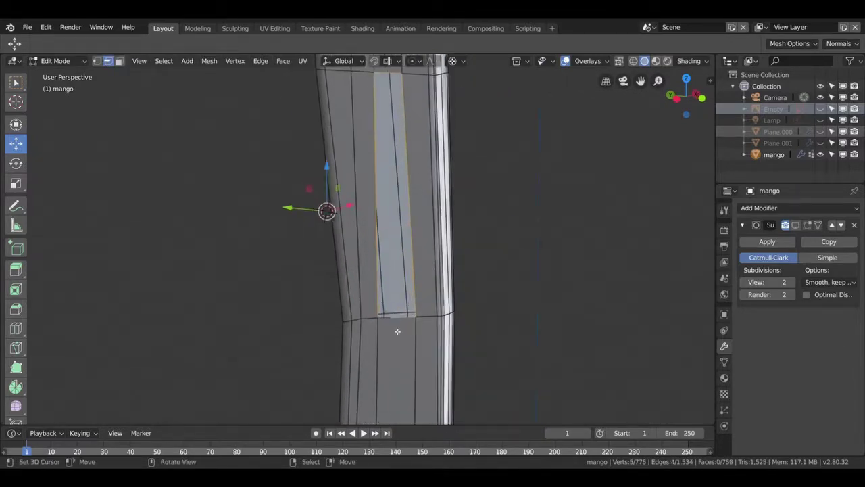
{"action": "left_click", "coordinate": [438, 283], "text": "ctrl"}
{"action": "key", "text": "x"}
{"action": "left_click", "coordinate": [419, 250]}
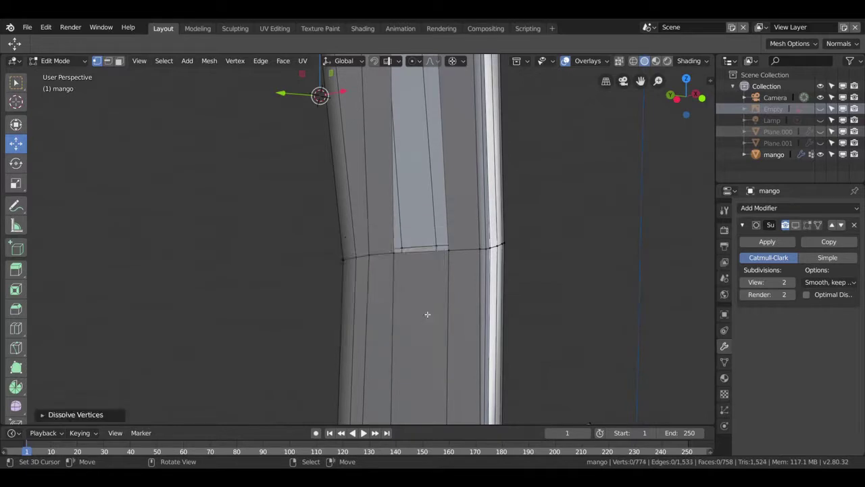
{"action": "middle_click_drag", "start_coordinate": [426, 313], "coordinate": [406, 283], "text": "shift"}
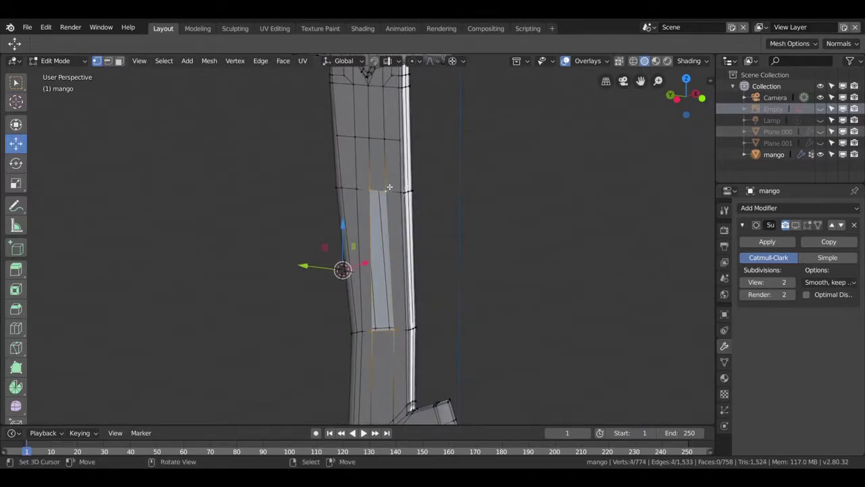
{"action": "key", "text": "f"}
Step: Inspect the new face and begin a vertex slide at 0.4740
{"action": "scroll", "coordinate": [404, 245], "scroll_direction": "down", "scroll_amount": 2}
{"action": "mouse_move", "coordinate": [402, 242]}
{"action": "middle_mouse_down"}
{"action": "mouse_move", "coordinate": [455, 229]}
{"action": "mouse_move", "coordinate": [450, 217]}
{"action": "middle_mouse_up"}
{"action": "scroll", "coordinate": [421, 329], "scroll_direction": "up", "scroll_amount": 2}
{"action": "scroll", "coordinate": [421, 328], "scroll_direction": "up", "scroll_amount": 2}
{"action": "middle_click_drag", "start_coordinate": [422, 329], "coordinate": [434, 328]}
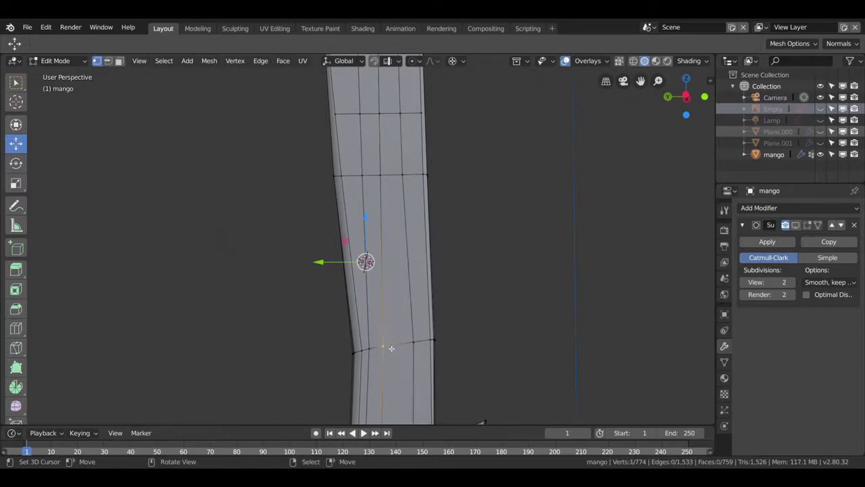
{"action": "key", "text": "shift+v"}
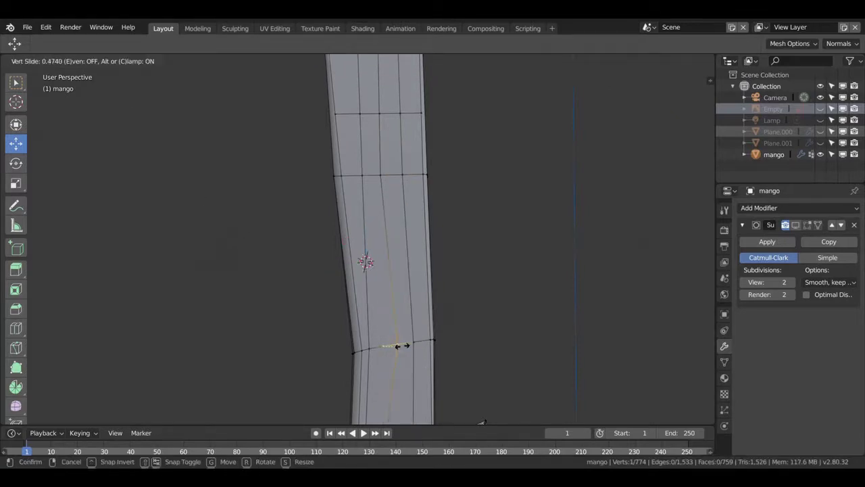
Step: Vertex-slide the upper and lower vertices of the lengthwise blade loop
{"action": "left_click", "coordinate": [399, 346]}
{"action": "left_click", "coordinate": [380, 174]}
{"action": "key", "text": "shift+v"}
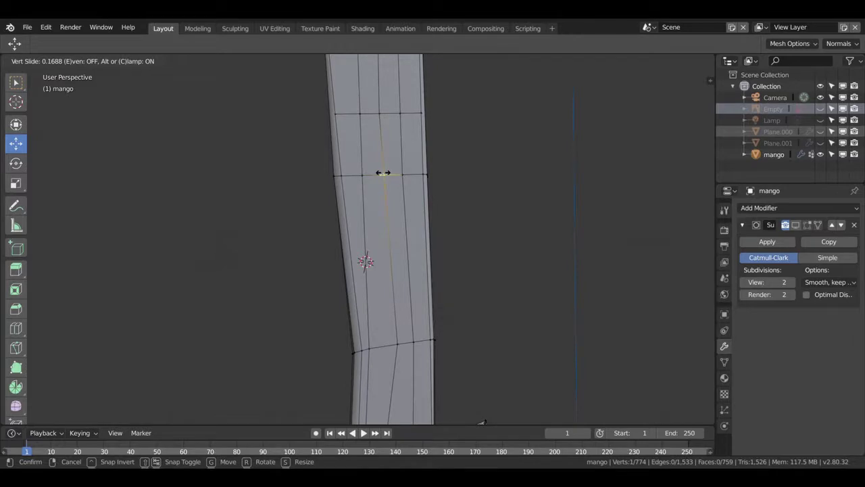
{"action": "left_click", "coordinate": [382, 173]}
{"action": "left_click", "coordinate": [397, 342]}
{"action": "key", "text": "shift+v"}
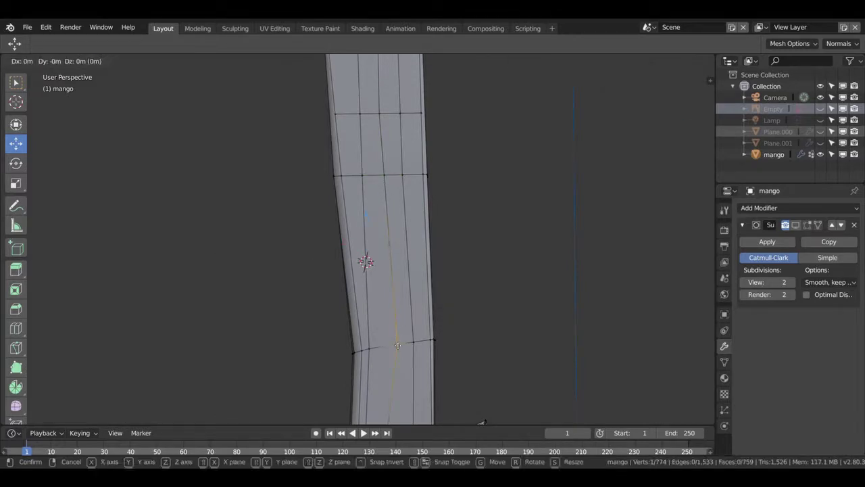
{"action": "left_click", "coordinate": [392, 343]}
Step: Slide and move the left and right lower-loop vertices to even the spacing
{"action": "left_click", "coordinate": [374, 350]}
{"action": "key", "text": "shift+v"}
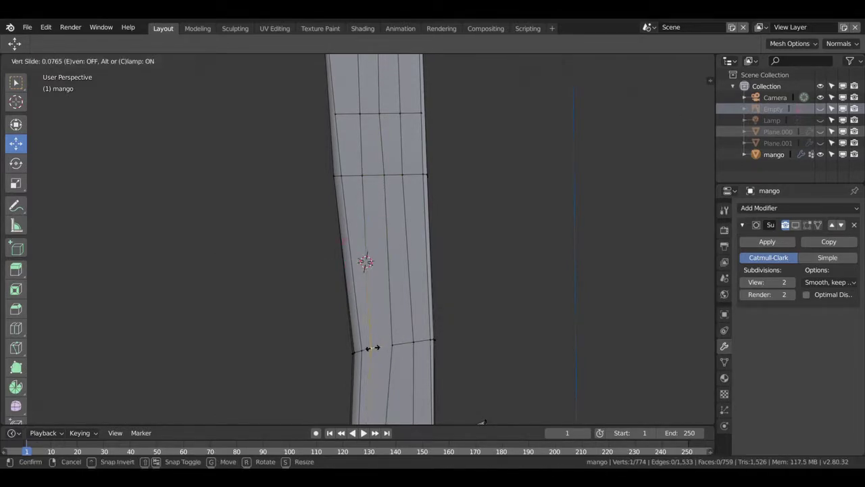
{"action": "left_click", "coordinate": [377, 348]}
{"action": "left_click", "coordinate": [413, 342]}
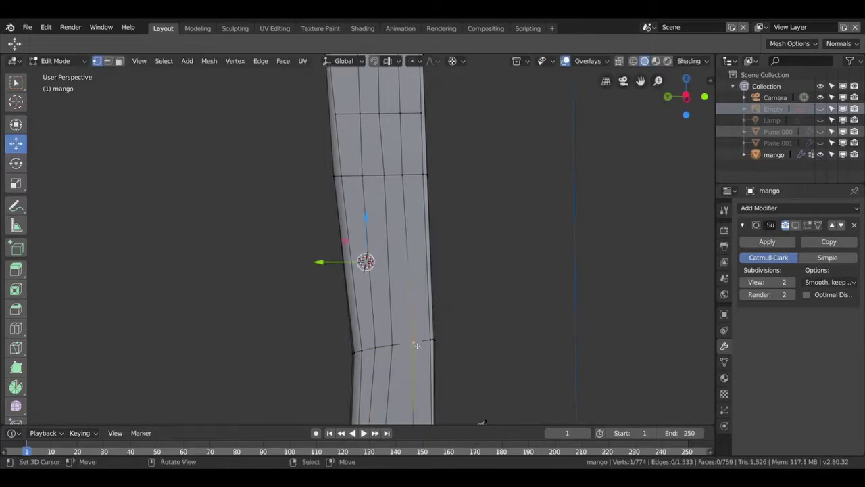
{"action": "key", "text": "shift+v"}
{"action": "left_click", "coordinate": [413, 342]}
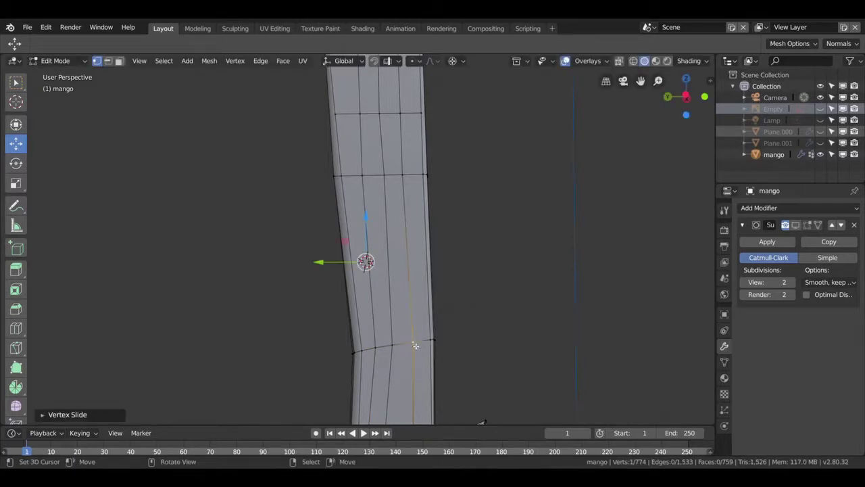
{"action": "key", "text": "g"}
{"action": "left_click", "coordinate": [413, 344]}
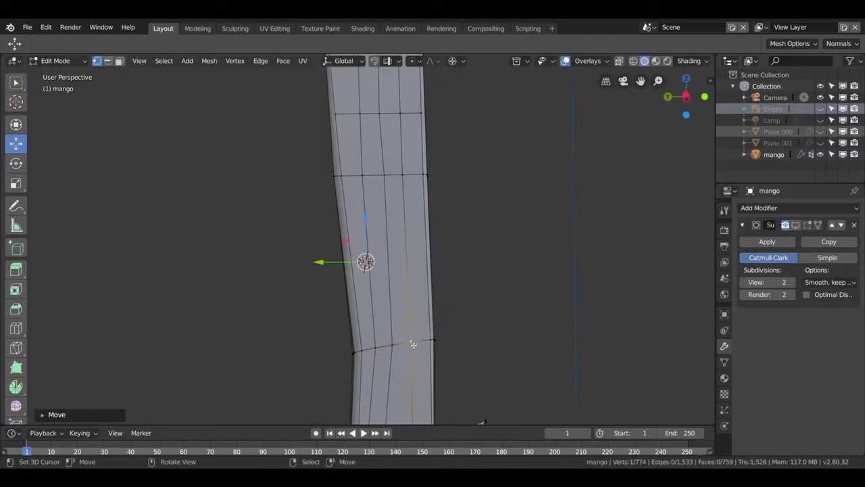
{"action": "key", "text": "g"}
{"action": "key", "text": "g"}
{"action": "left_click", "coordinate": [376, 346]}
Step: Adjust one more lower vertex, then slide a vertex near the crossguard
{"action": "left_click", "coordinate": [376, 348]}
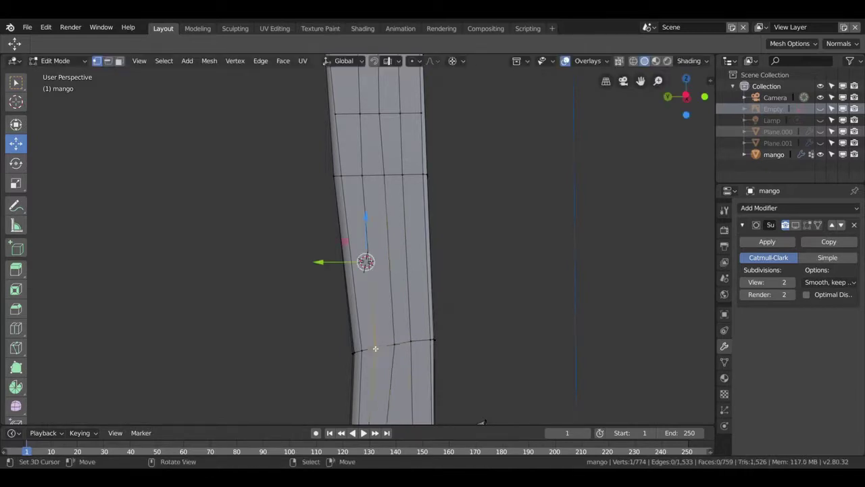
{"action": "key", "text": "g"}
{"action": "left_click", "coordinate": [378, 348]}
{"action": "scroll", "coordinate": [379, 348], "scroll_direction": "down", "scroll_amount": 2}
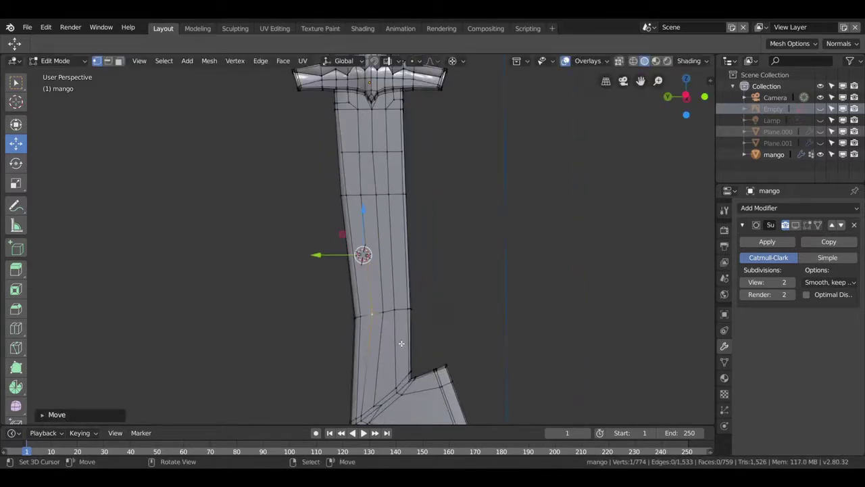
{"action": "middle_click_drag", "start_coordinate": [379, 338], "coordinate": [381, 218]}
{"action": "key", "text": "g"}
{"action": "key", "text": "g"}
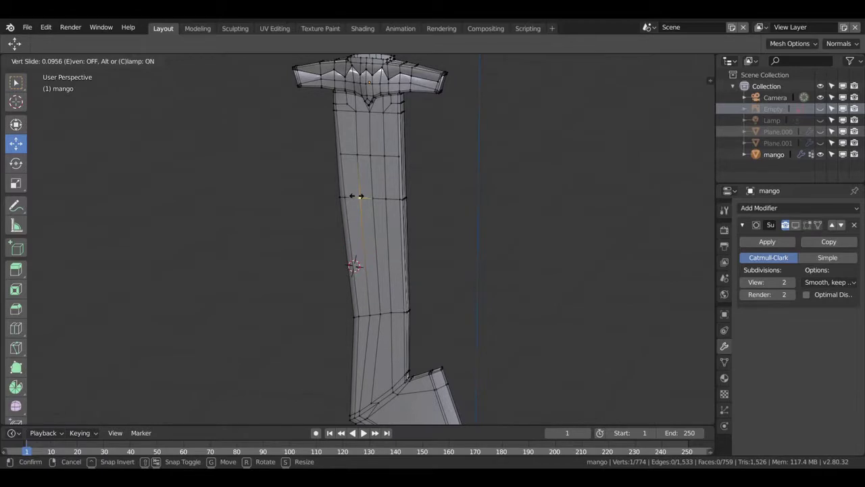
{"action": "left_click", "coordinate": [361, 196]}
{"action": "mouse_move", "coordinate": [415, 238]}
{"action": "middle_mouse_down"}
{"action": "mouse_move", "coordinate": [434, 256]}
{"action": "mouse_move", "coordinate": [410, 196]}
{"action": "middle_mouse_up"}
{"action": "scroll", "coordinate": [410, 261], "scroll_direction": "up", "scroll_amount": 2}
{"action": "middle_click_drag", "start_coordinate": [427, 268], "coordinate": [425, 290]}
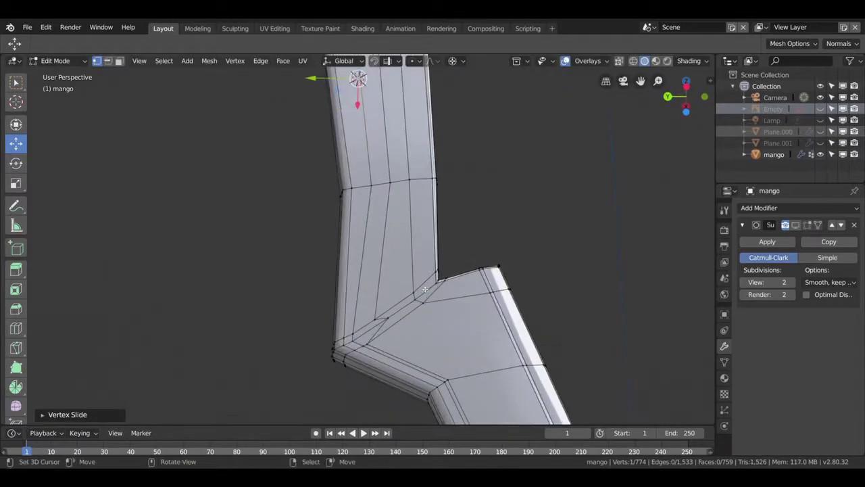
Step: Vertex-slide the first two vertices at the blade's inner bend into cleaner positions
{"action": "left_click", "coordinate": [380, 315]}
{"action": "key", "text": "shift+v"}
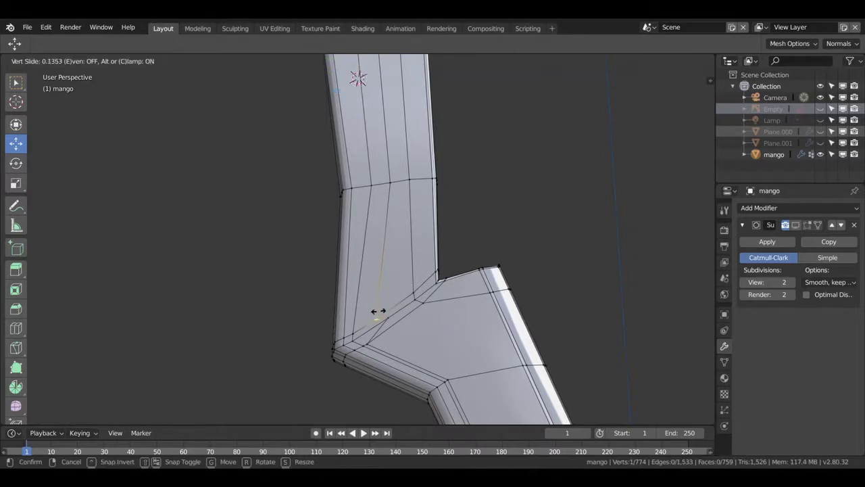
{"action": "left_click", "coordinate": [386, 307]}
{"action": "left_click", "coordinate": [392, 318]}
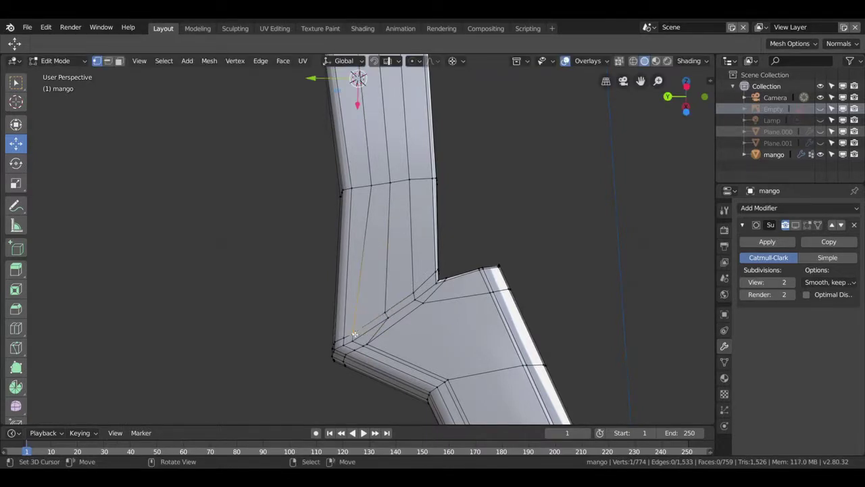
{"action": "key", "text": "shift+v"}
{"action": "left_click", "coordinate": [363, 329]}
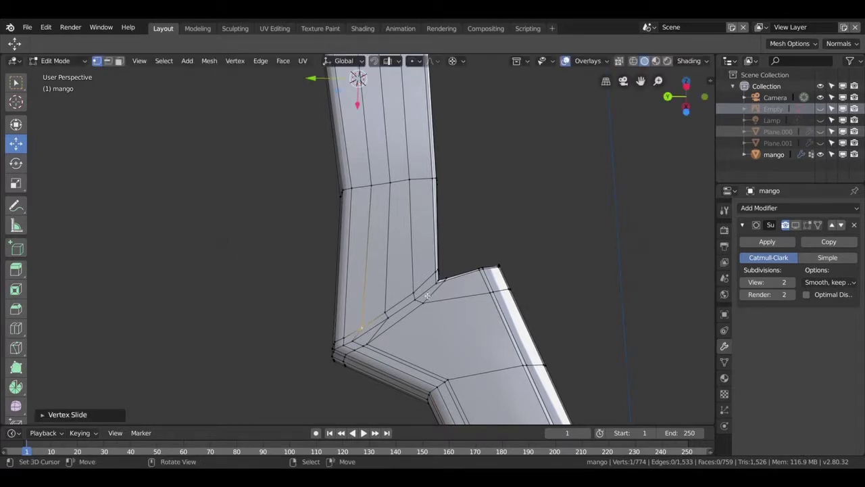
Step: Slide two more bend vertices along their edges so the edges align across the joint
{"action": "left_click", "coordinate": [385, 338]}
{"action": "key", "text": "shift+v"}
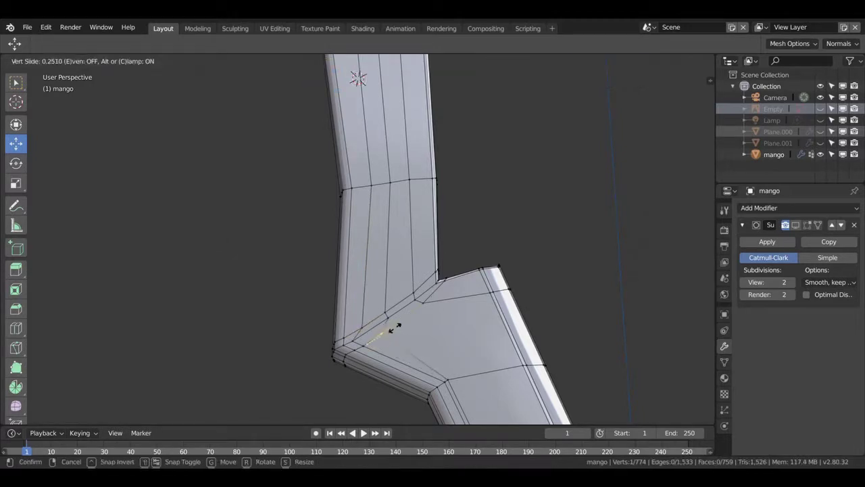
{"action": "left_click", "coordinate": [405, 319]}
{"action": "left_click", "coordinate": [432, 306]}
{"action": "key", "text": "shift+v"}
{"action": "left_click", "coordinate": [432, 306]}
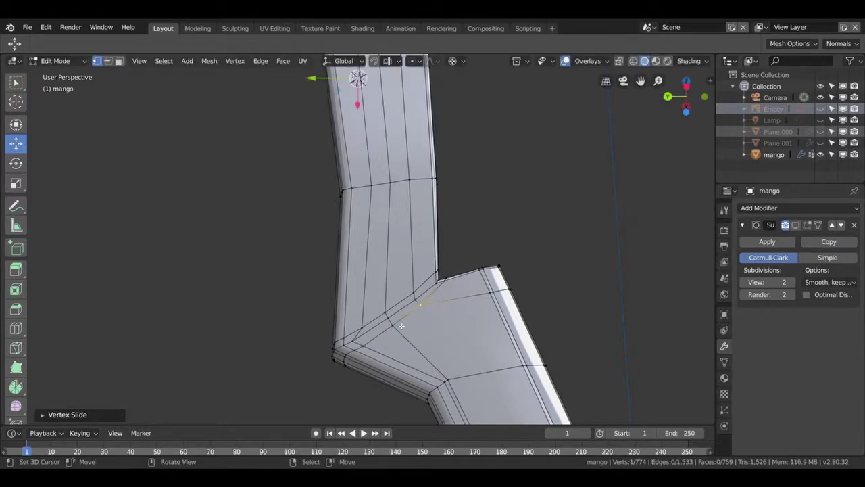
{"action": "mouse_move", "coordinate": [400, 327]}
{"action": "middle_mouse_down"}
{"action": "mouse_move", "coordinate": [403, 290]}
{"action": "mouse_move", "coordinate": [448, 313]}
{"action": "middle_mouse_up"}
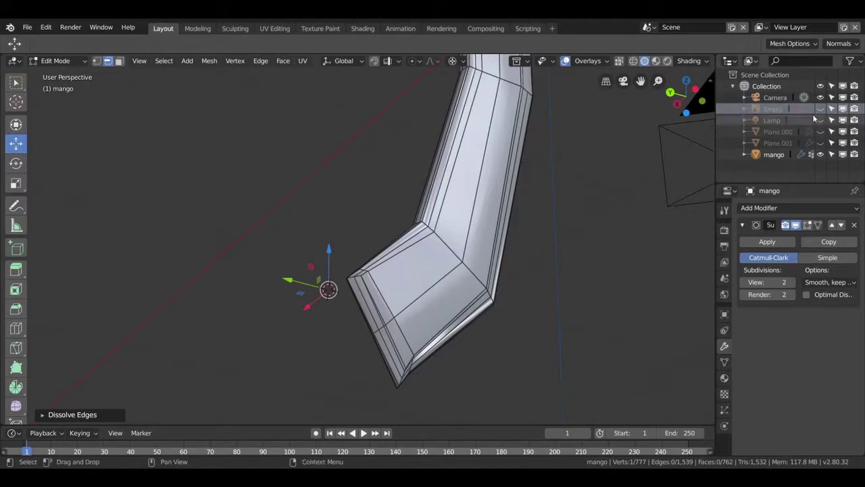
Step: Show the Empty reference image, frame the blade bend, and select its lengthwise edge loop
{"action": "left_click", "coordinate": [821, 109]}
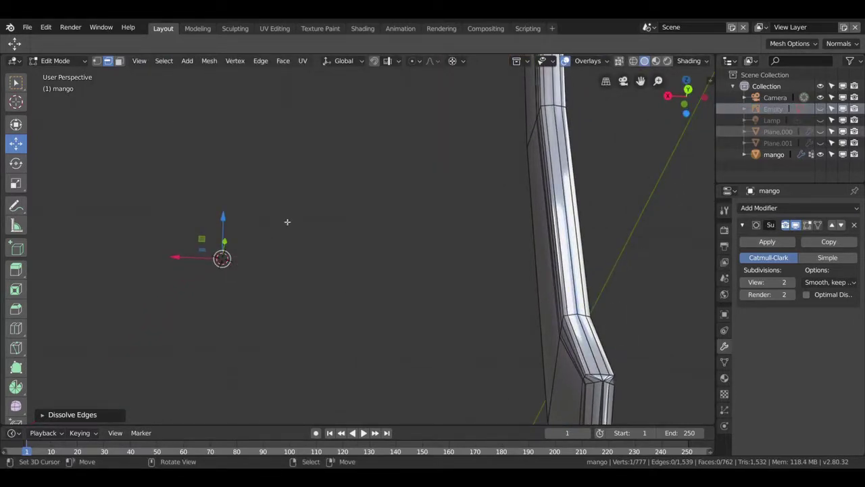
{"action": "mouse_move", "coordinate": [550, 313]}
{"action": "middle_mouse_down", "text": "shift"}
{"action": "mouse_move", "coordinate": [432, 236]}
{"action": "mouse_move", "coordinate": [417, 196]}
{"action": "middle_mouse_up", "text": "shift"}
{"action": "mouse_move", "coordinate": [419, 261]}
{"action": "middle_mouse_down"}
{"action": "mouse_move", "coordinate": [482, 321]}
{"action": "mouse_move", "coordinate": [473, 304]}
{"action": "middle_mouse_up"}
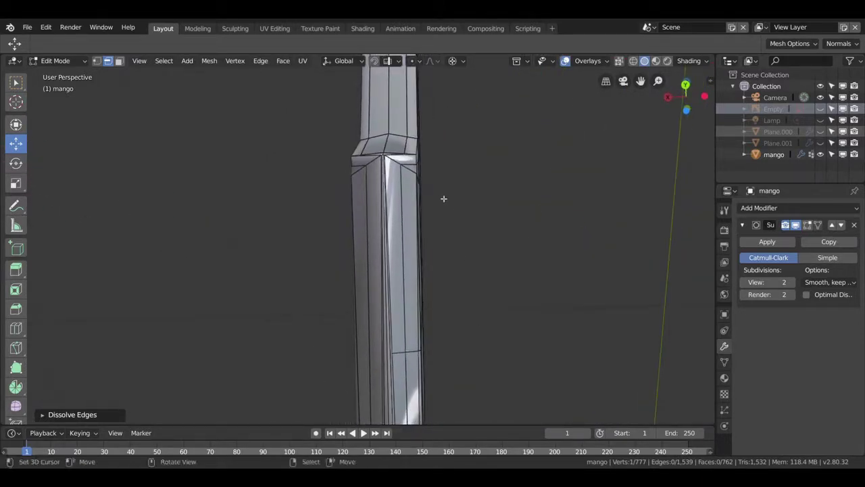
{"action": "scroll", "coordinate": [399, 286], "scroll_direction": "down", "scroll_amount": 2}
{"action": "mouse_move", "coordinate": [415, 249]}
{"action": "middle_mouse_down"}
{"action": "mouse_move", "coordinate": [392, 251]}
{"action": "mouse_move", "coordinate": [332, 294]}
{"action": "mouse_move", "coordinate": [400, 338]}
{"action": "mouse_move", "coordinate": [363, 328]}
{"action": "mouse_move", "coordinate": [377, 76]}
{"action": "mouse_move", "coordinate": [377, 303]}
{"action": "mouse_move", "coordinate": [405, 203]}
{"action": "mouse_move", "coordinate": [477, 27]}
{"action": "mouse_move", "coordinate": [464, 76]}
{"action": "mouse_move", "coordinate": [421, 143]}
{"action": "mouse_move", "coordinate": [423, 236]}
{"action": "mouse_move", "coordinate": [532, 102]}
{"action": "mouse_move", "coordinate": [484, 213]}
{"action": "middle_mouse_up"}
{"action": "left_click", "coordinate": [378, 77], "text": "alt"}
{"action": "scroll", "coordinate": [377, 303], "scroll_direction": "down", "scroll_amount": 5}
{"action": "scroll", "coordinate": [473, 241], "scroll_direction": "up", "scroll_amount": 5}
{"action": "scroll", "coordinate": [431, 237], "scroll_direction": "up", "scroll_amount": 4}
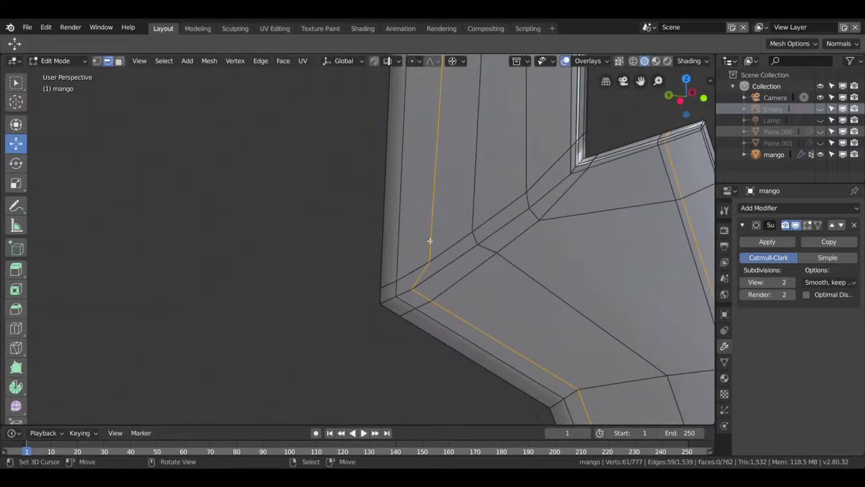
Step: Dissolve the extra lengthwise loop and vertex-slide the inner-corner vertex
{"action": "key", "text": "x"}
{"action": "left_click", "coordinate": [477, 296]}
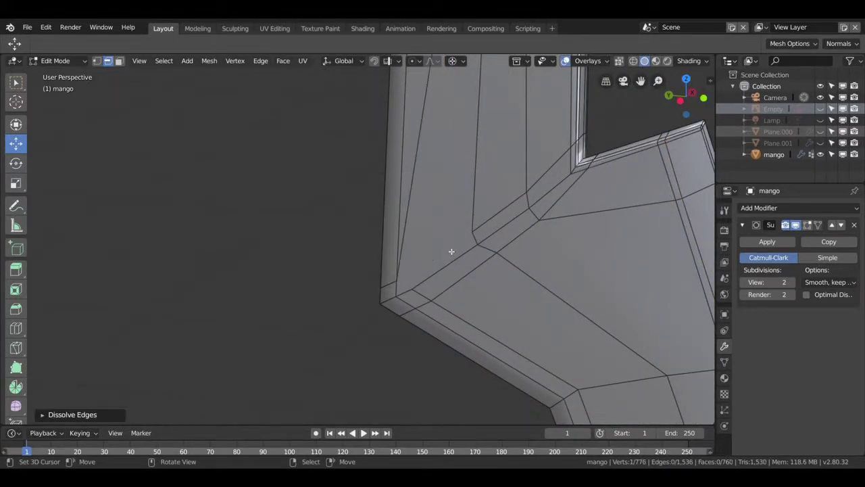
{"action": "left_click", "coordinate": [476, 242]}
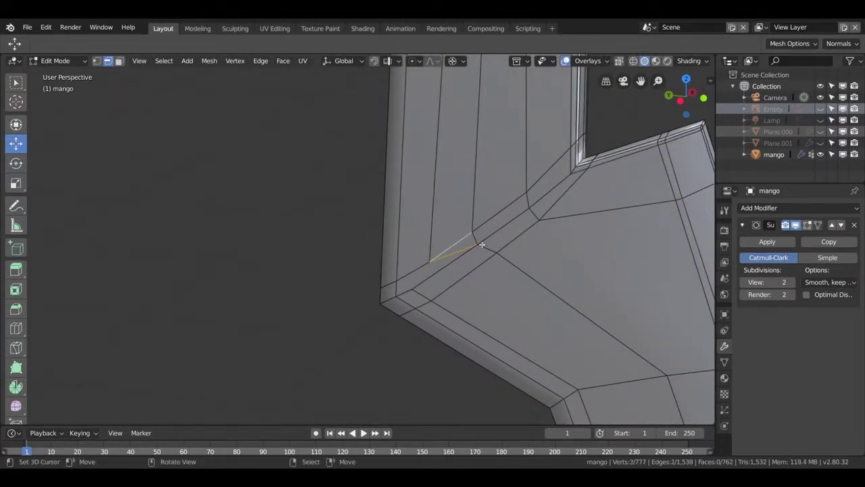
{"action": "left_click", "coordinate": [481, 244]}
{"action": "middle_click_drag", "start_coordinate": [482, 247], "coordinate": [574, 212], "text": "shift"}
{"action": "key", "text": "1"}
{"action": "key", "text": "shift+v"}
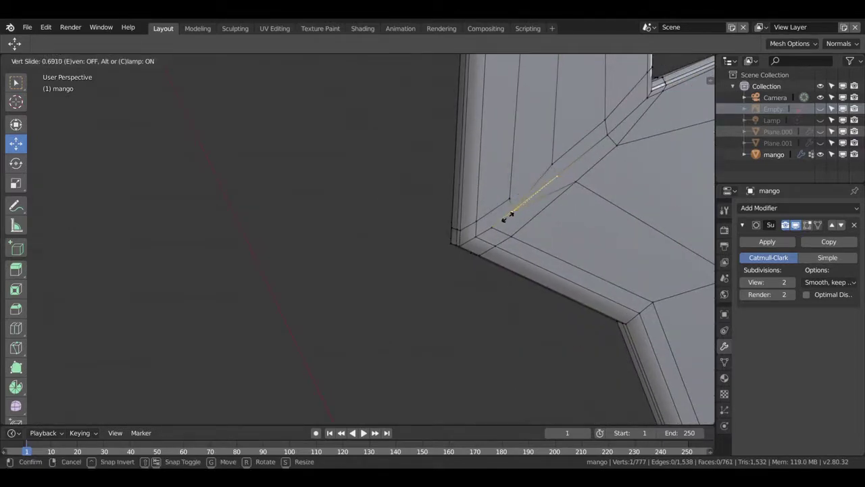
{"action": "left_click", "coordinate": [512, 214]}
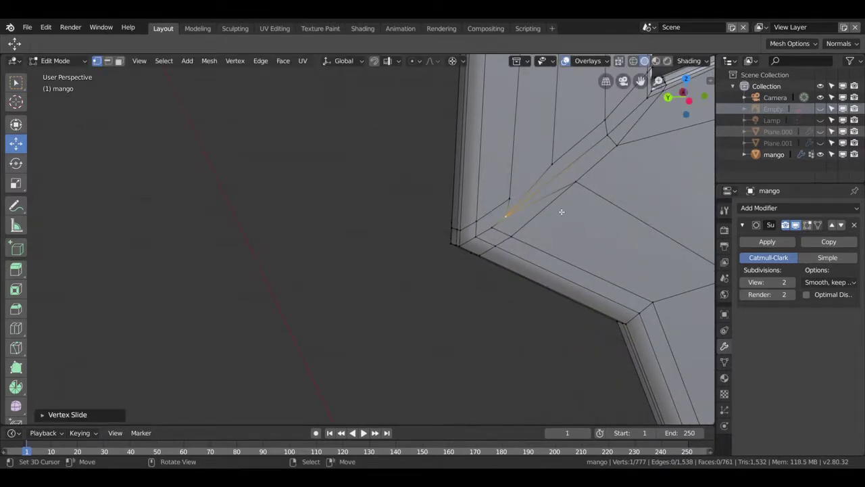
Step: Merge the inner-corner vertex with its neighbour and slide it into place again
{"action": "scroll", "coordinate": [561, 212], "scroll_direction": "up", "scroll_amount": 1}
{"action": "key", "text": "alt+m"}
{"action": "key", "text": "shift+v"}
{"action": "left_click", "coordinate": [558, 213]}
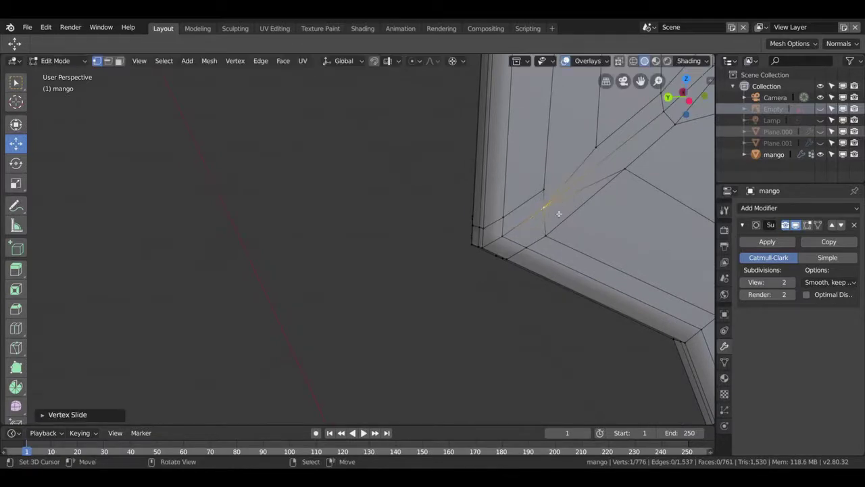
{"action": "key", "text": "shift+v"}
{"action": "left_click", "coordinate": [538, 203]}
Step: Knife-cut a new edge across the bend face
{"action": "middle_click_drag", "start_coordinate": [541, 195], "coordinate": [460, 246], "text": "shift"}
{"action": "key", "text": "k"}
{"action": "left_click", "coordinate": [383, 300]}
{"action": "left_click", "coordinate": [493, 212]}
{"action": "key", "text": "Return"}
Step: Dissolve the earlier cut edges and knife a replacement edge across the bend
{"action": "left_click", "coordinate": [427, 282], "text": "ctrl"}
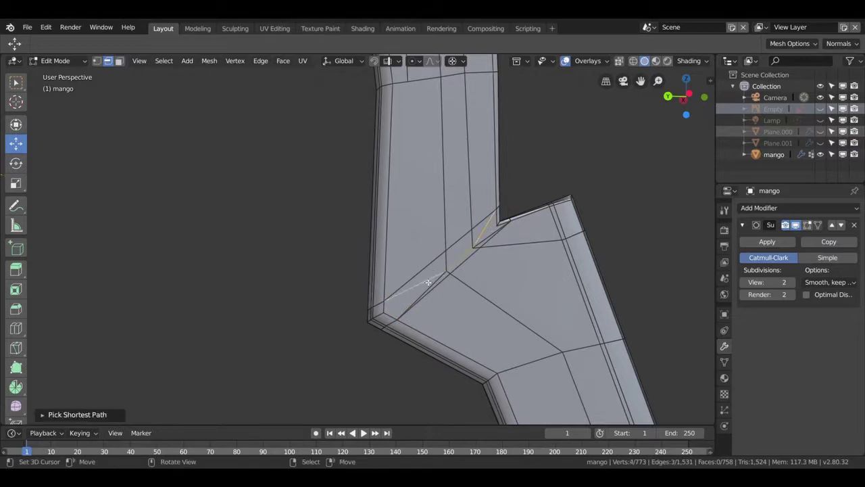
{"action": "key", "text": "x"}
{"action": "left_click", "coordinate": [473, 260]}
{"action": "key", "text": "k"}
{"action": "left_click", "coordinate": [399, 315]}
{"action": "left_click", "coordinate": [508, 227]}
{"action": "key", "text": "Return"}
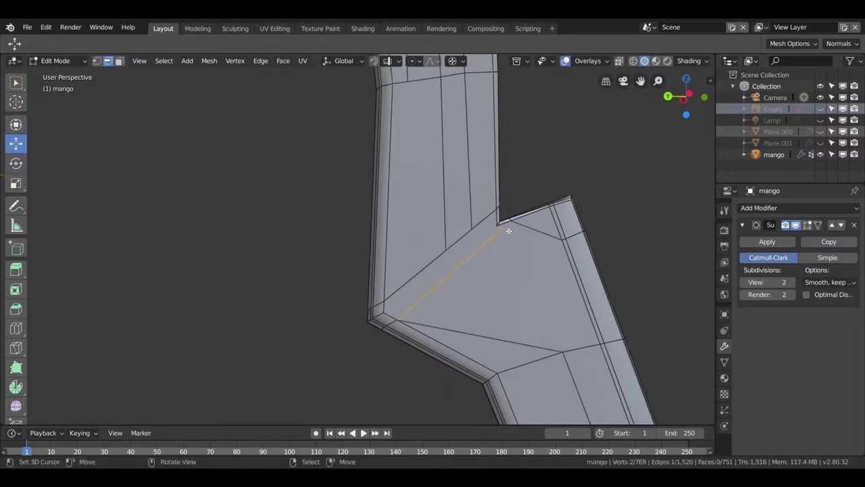
Step: Move the new edge toward the left loop, then dissolve the slid edge
{"action": "key", "text": "g"}
{"action": "key", "text": "g"}
{"action": "left_click", "coordinate": [446, 256]}
{"action": "key", "text": "x"}
{"action": "left_click", "coordinate": [468, 298]}
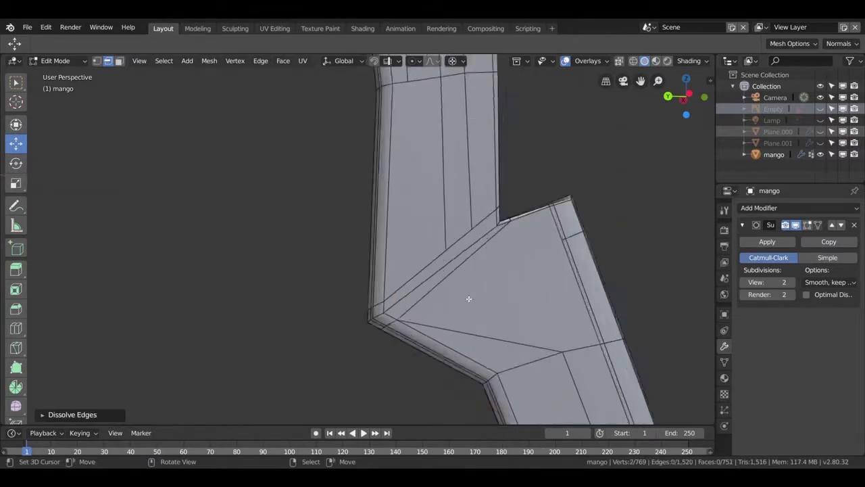
{"action": "middle_click_drag", "start_coordinate": [469, 298], "coordinate": [471, 241]}
Step: Knife-cut an edge across the lower blade face to the far edge
{"action": "key", "text": "k"}
{"action": "left_click", "coordinate": [461, 194]}
{"action": "left_click", "coordinate": [517, 331]}
{"action": "key", "text": "Return"}
{"action": "scroll", "coordinate": [516, 331], "scroll_direction": "up", "scroll_amount": 1}
Step: Select and dissolve the edge loop running along the blade
{"action": "left_click", "coordinate": [565, 228], "text": "alt"}
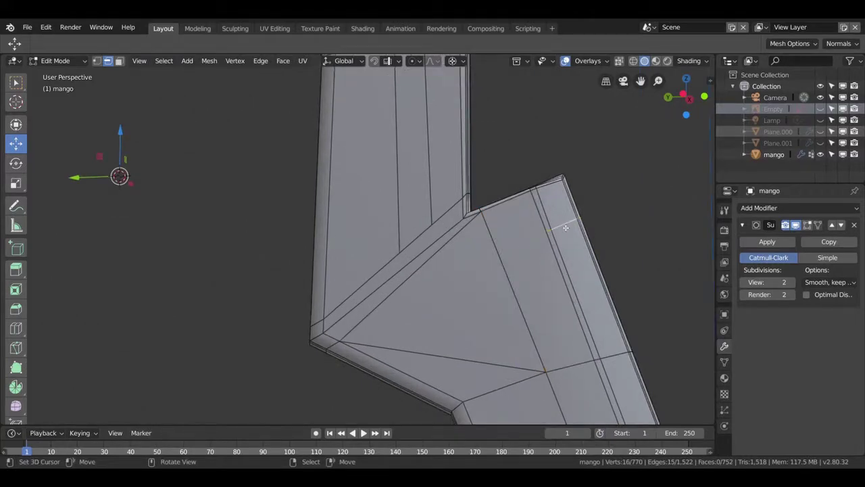
{"action": "key", "text": "x"}
{"action": "left_click", "coordinate": [565, 228]}
{"action": "scroll", "coordinate": [479, 334], "scroll_direction": "down", "scroll_amount": 5}
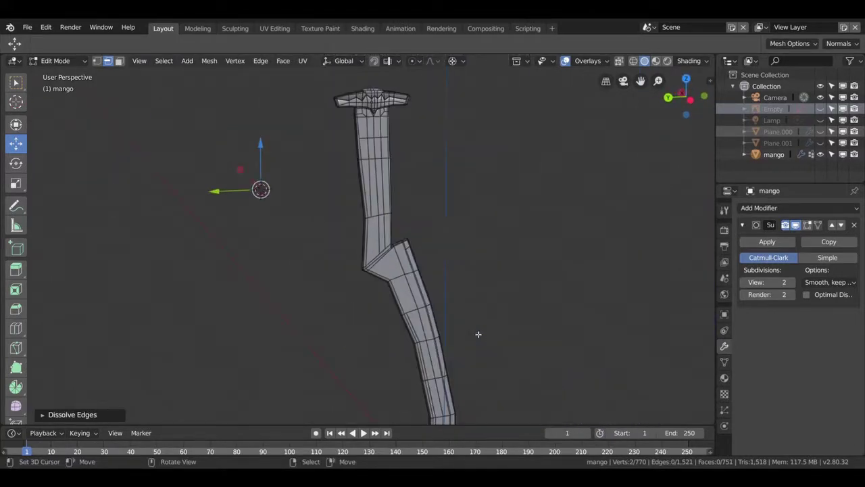
{"action": "scroll", "coordinate": [478, 334], "scroll_direction": "up", "scroll_amount": 1}
{"action": "scroll", "coordinate": [477, 334], "scroll_direction": "up", "scroll_amount": 1}
{"action": "scroll", "coordinate": [477, 333], "scroll_direction": "down", "scroll_amount": 3}
{"action": "scroll", "coordinate": [494, 318], "scroll_direction": "up", "scroll_amount": 1}
{"action": "scroll", "coordinate": [494, 318], "scroll_direction": "up", "scroll_amount": 2}
{"action": "scroll", "coordinate": [494, 319], "scroll_direction": "down", "scroll_amount": 1}
{"action": "scroll", "coordinate": [406, 201], "scroll_direction": "up", "scroll_amount": 3}
Step: Add a knife cut at the inner bend, checking it from a side view
{"action": "key", "text": "k"}
{"action": "left_click", "coordinate": [400, 169]}
{"action": "mouse_move", "coordinate": [403, 265]}
{"action": "middle_mouse_down"}
{"action": "mouse_move", "coordinate": [455, 271]}
{"action": "mouse_move", "coordinate": [394, 283]}
{"action": "middle_mouse_up"}
{"action": "key", "text": "Return"}
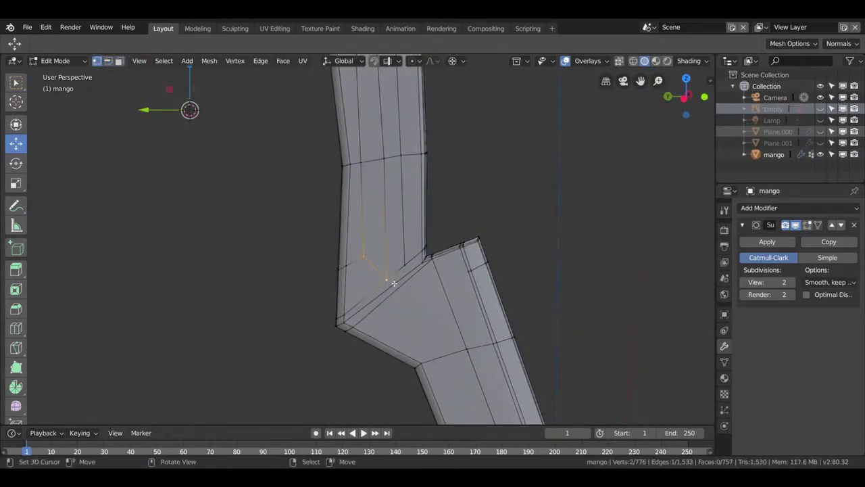
{"action": "scroll", "coordinate": [419, 277], "scroll_direction": "up", "scroll_amount": 5}
{"action": "scroll", "coordinate": [450, 232], "scroll_direction": "down", "scroll_amount": 10}
{"action": "scroll", "coordinate": [316, 188], "scroll_direction": "up", "scroll_amount": 5}
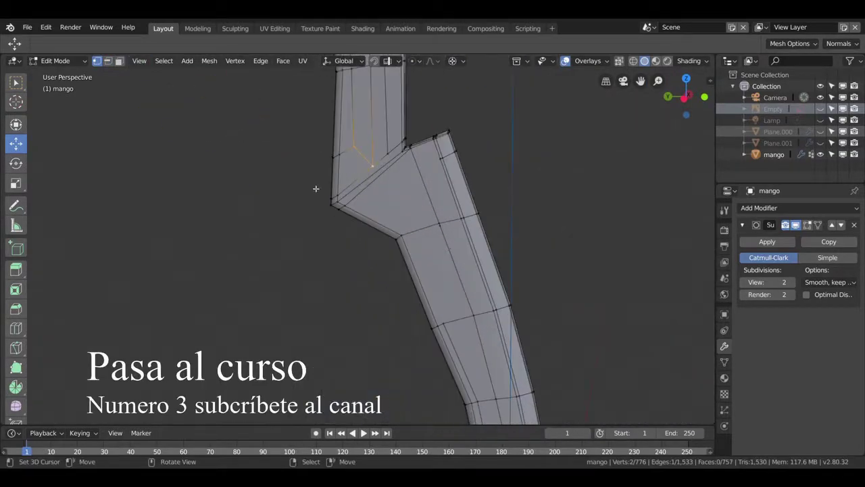
Step: Dissolve the knife-cut edges at the bend in edge select mode
{"action": "middle_click_drag", "start_coordinate": [411, 212], "coordinate": [400, 203]}
{"action": "key", "text": "2"}
{"action": "key", "text": "x"}
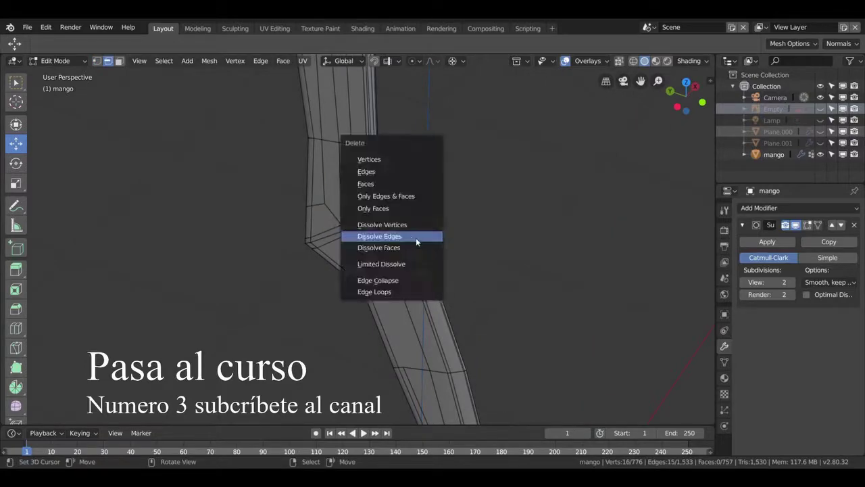
{"action": "left_click", "coordinate": [391, 236]}
Step: Inspect the smoothed sword bend in Object Mode, then return to Edit Mode
{"action": "key", "text": "Tab"}
{"action": "key", "text": "Tab"}
{"action": "scroll", "coordinate": [496, 269], "scroll_direction": "up", "scroll_amount": 2}
{"action": "scroll", "coordinate": [444, 261], "scroll_direction": "up", "scroll_amount": 2}
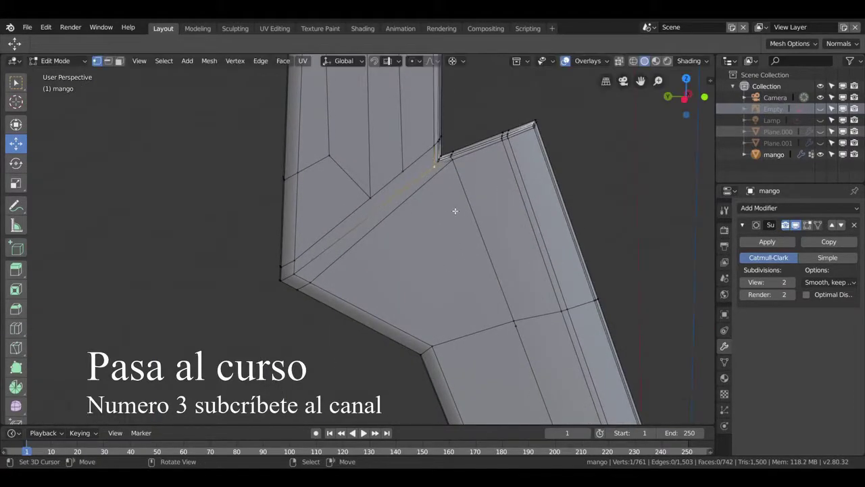
{"action": "key", "text": "Tab"}
{"action": "mouse_move", "coordinate": [455, 252]}
{"action": "middle_mouse_down"}
{"action": "mouse_move", "coordinate": [527, 243]}
{"action": "mouse_move", "coordinate": [504, 212]}
{"action": "middle_mouse_up"}
{"action": "key", "text": "Tab"}
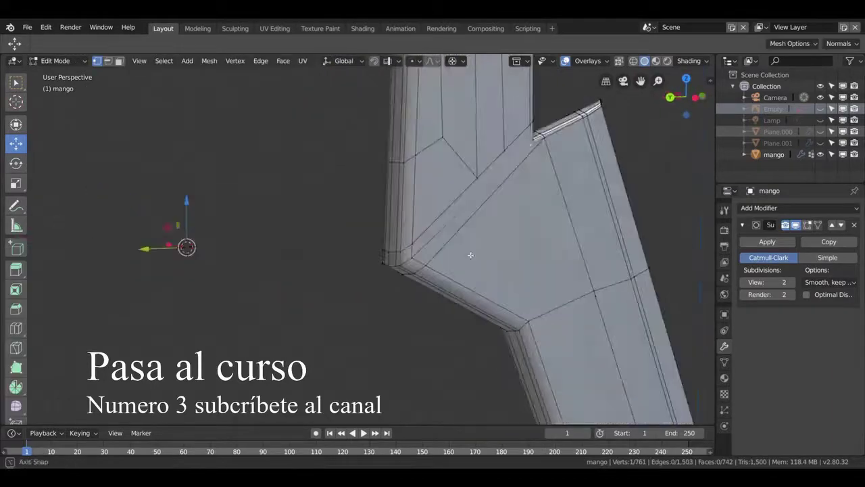
{"action": "scroll", "coordinate": [406, 257], "scroll_direction": "up", "scroll_amount": 2}
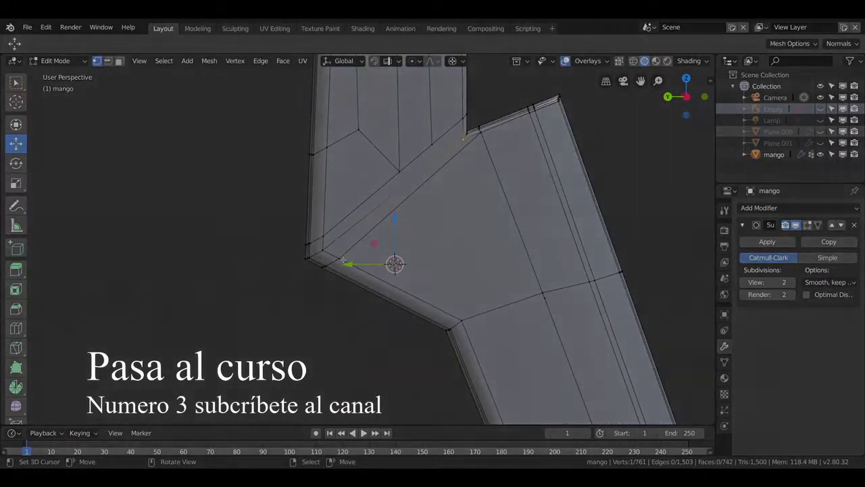